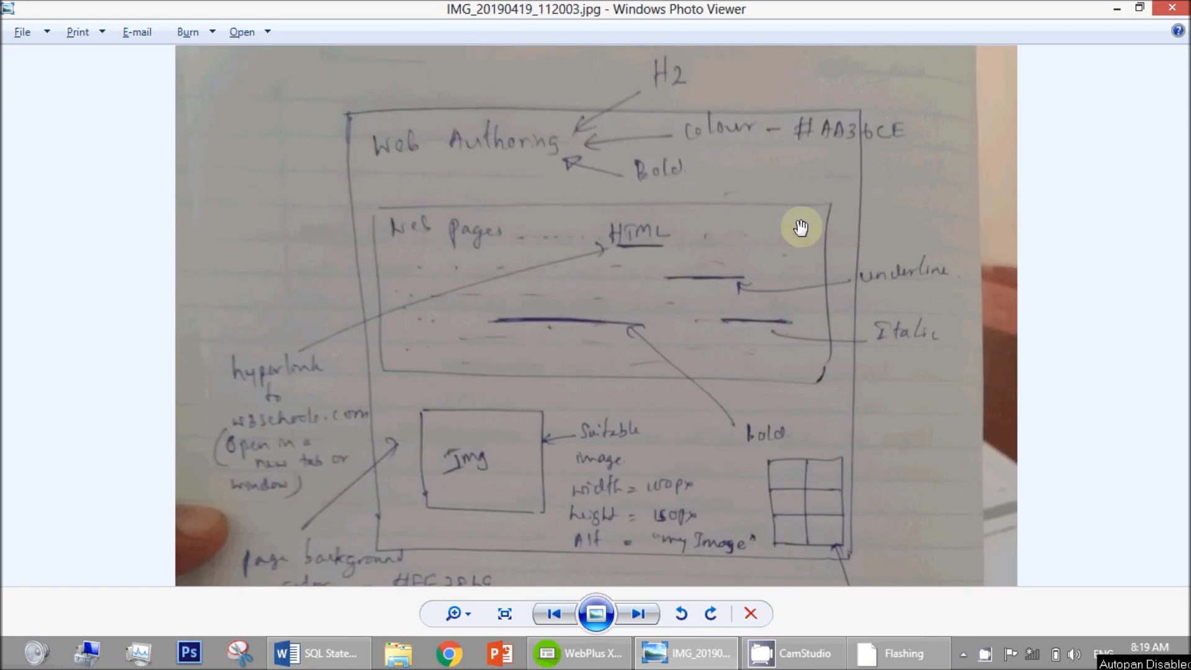
Examine the handwritten page sketch for the requirements on the heading, text formatting, hyperlink, image, background colour and table.
drag(856, 218, 838, 266)
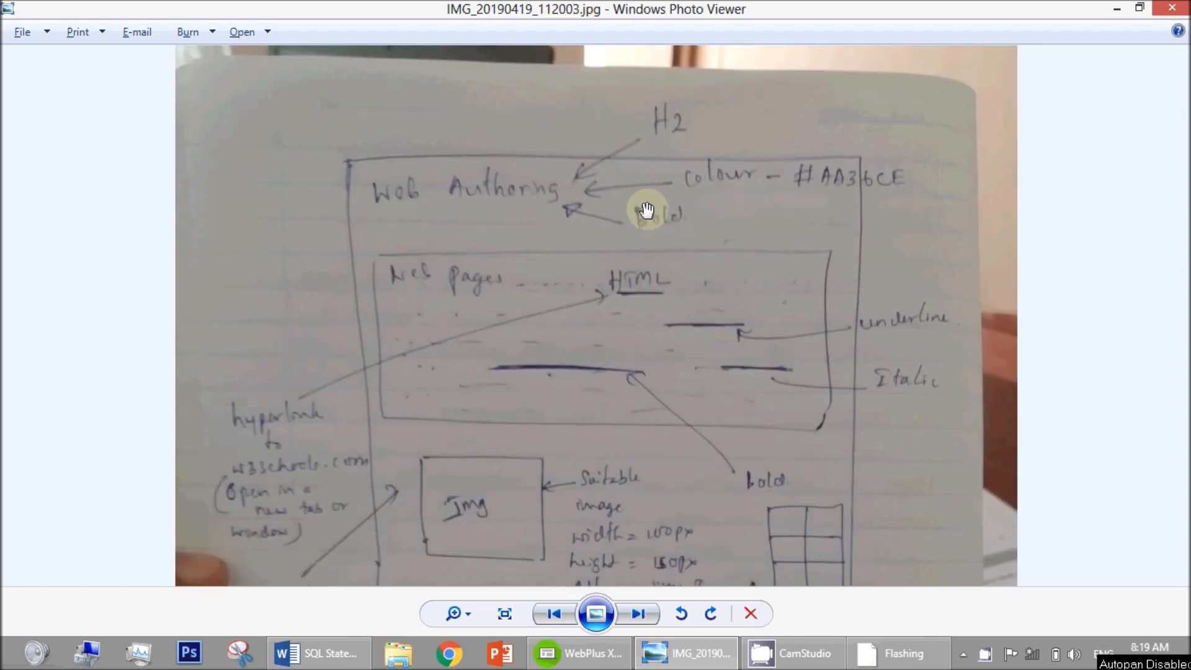
drag(643, 210, 641, 204)
drag(575, 244, 570, 215)
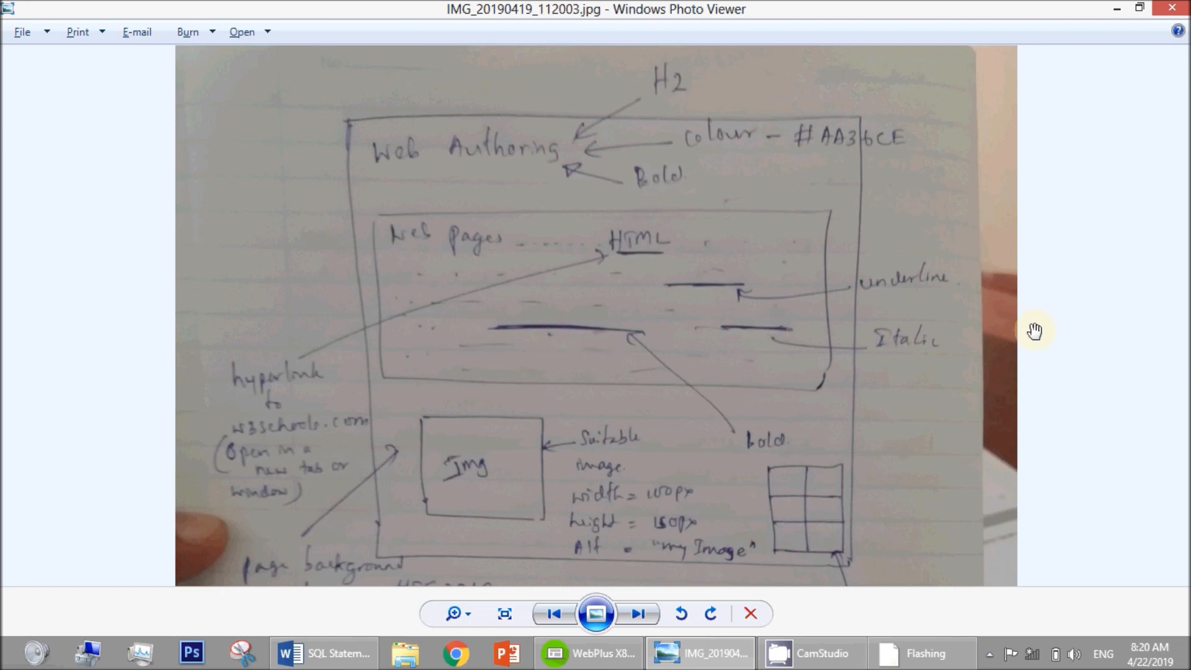
drag(904, 343, 899, 277)
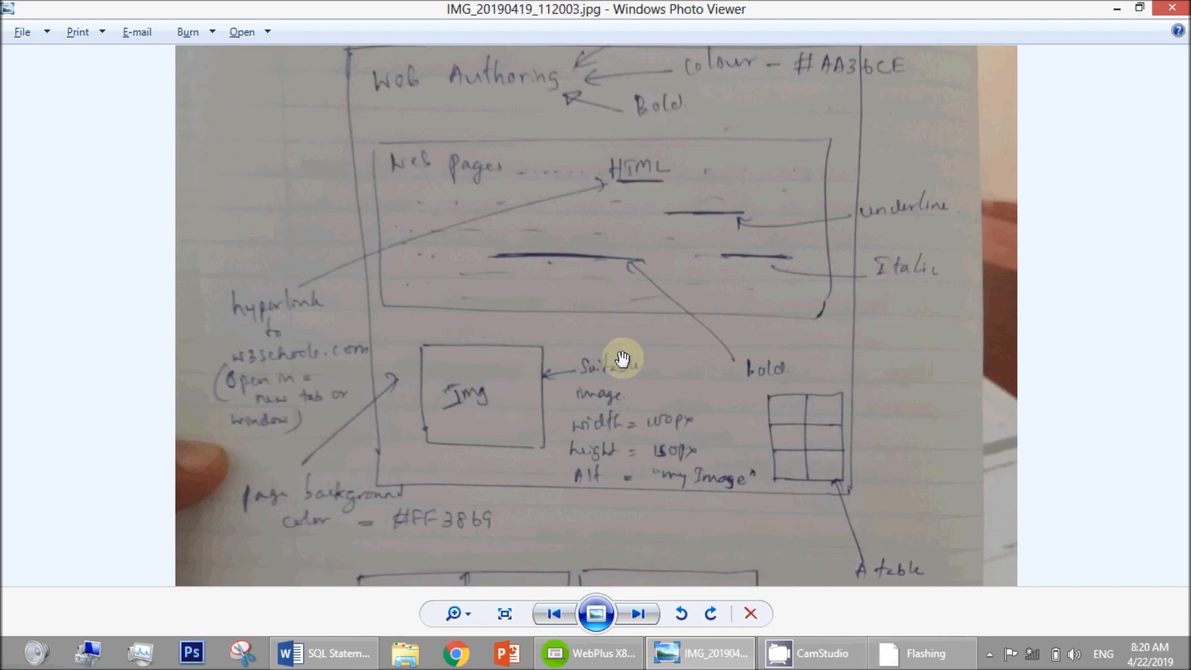
key(XF86MonBrightnessUp)
key(XF86MonBrightnessUp)
key(XF86MonBrightnessDown)
drag(819, 433, 810, 393)
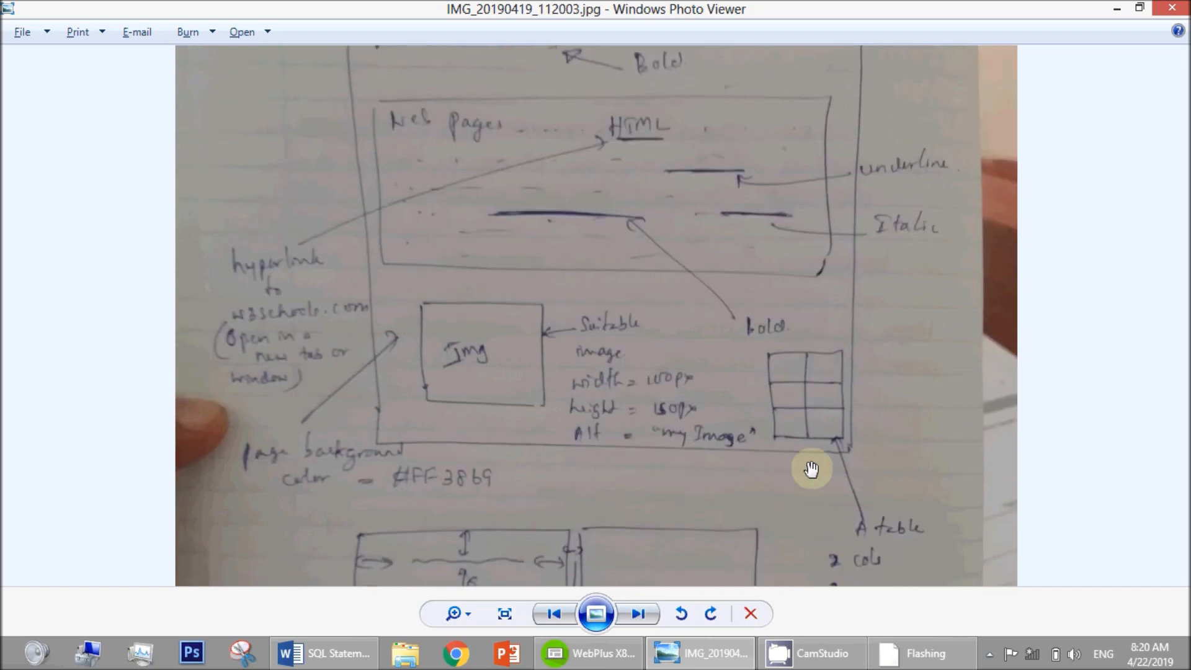
drag(869, 466, 845, 349)
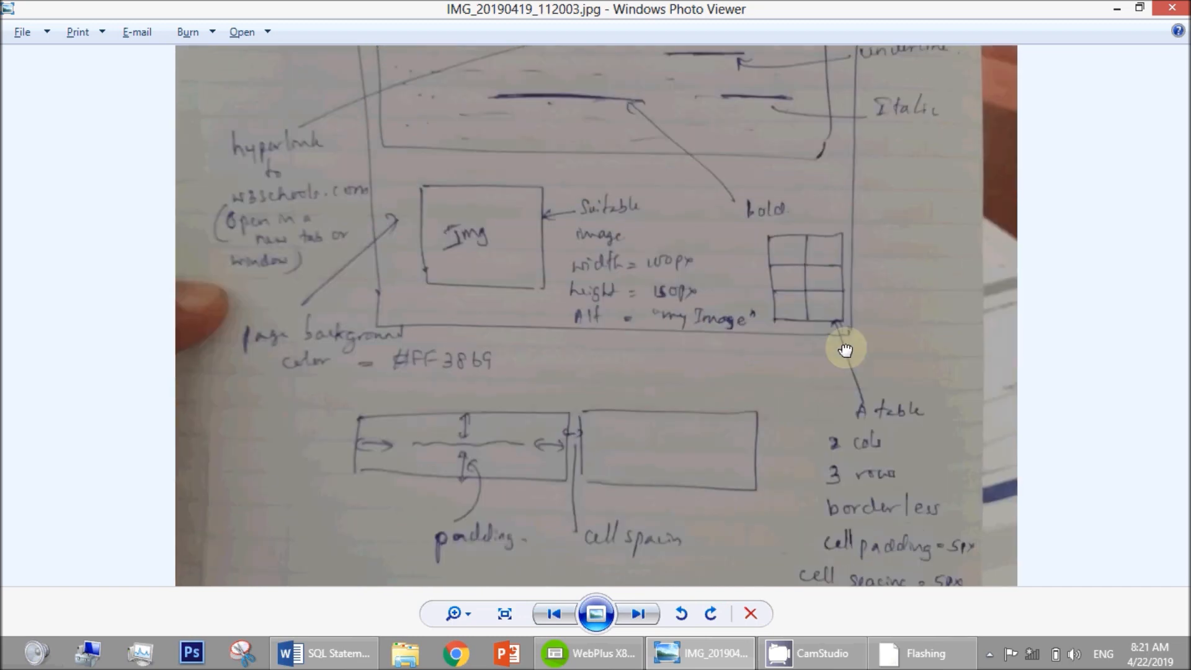
drag(832, 464, 818, 393)
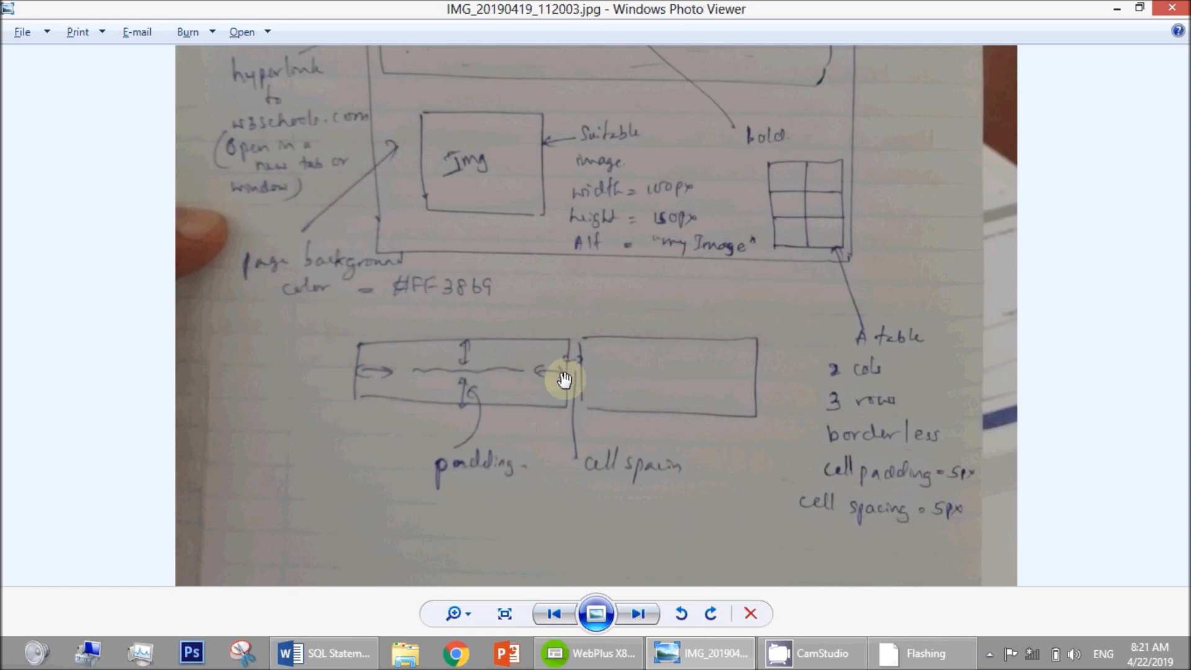
drag(670, 298, 713, 341)
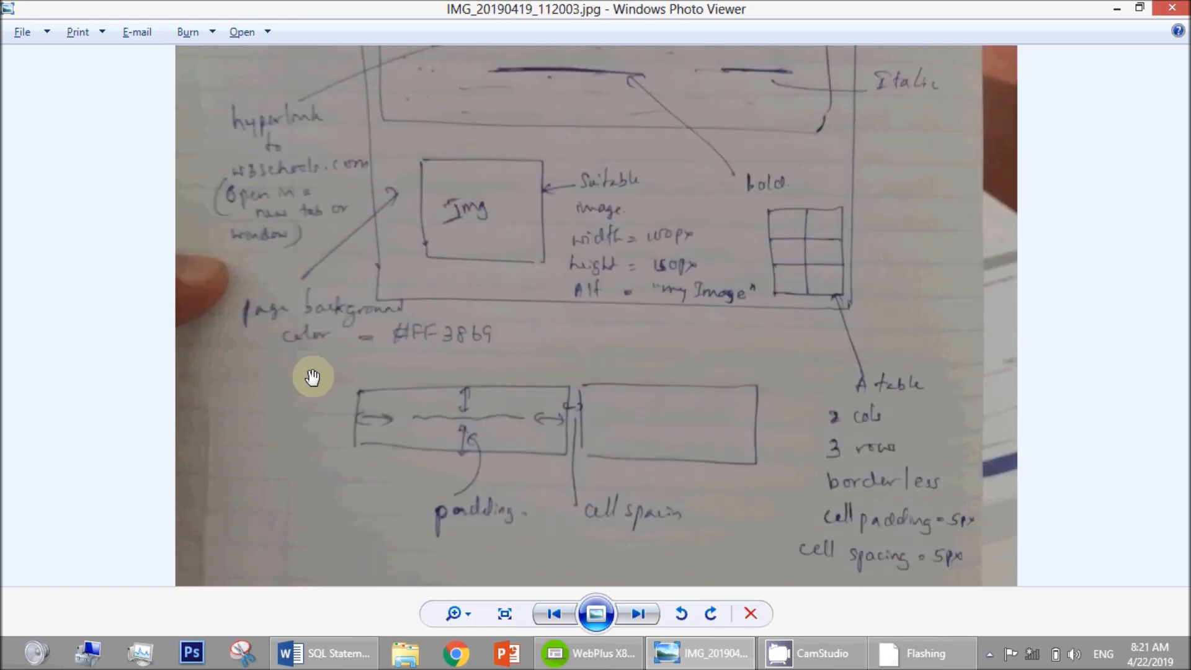
drag(311, 375, 311, 365)
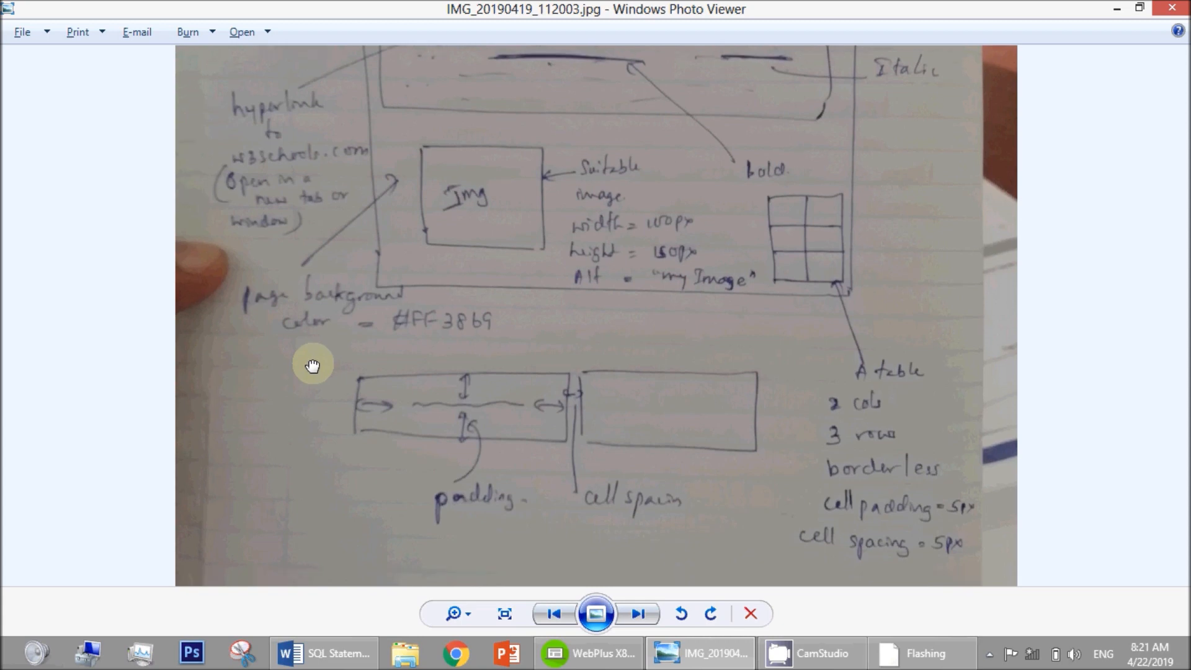
drag(571, 292, 571, 409)
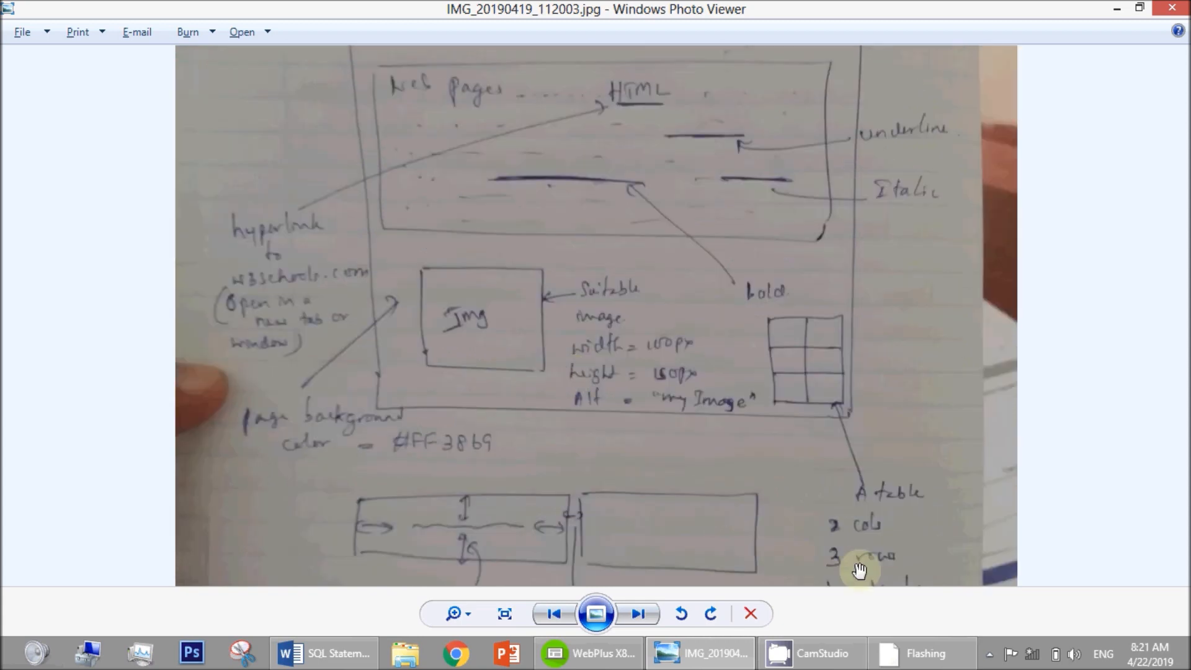
click(990, 654)
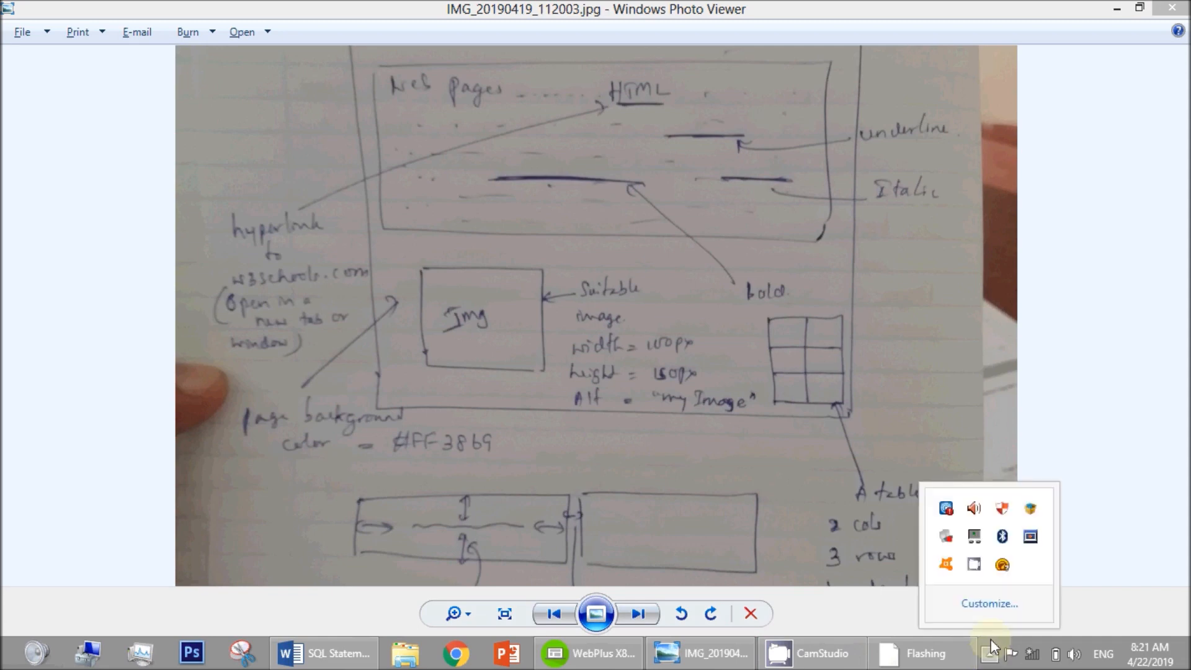
click(980, 571)
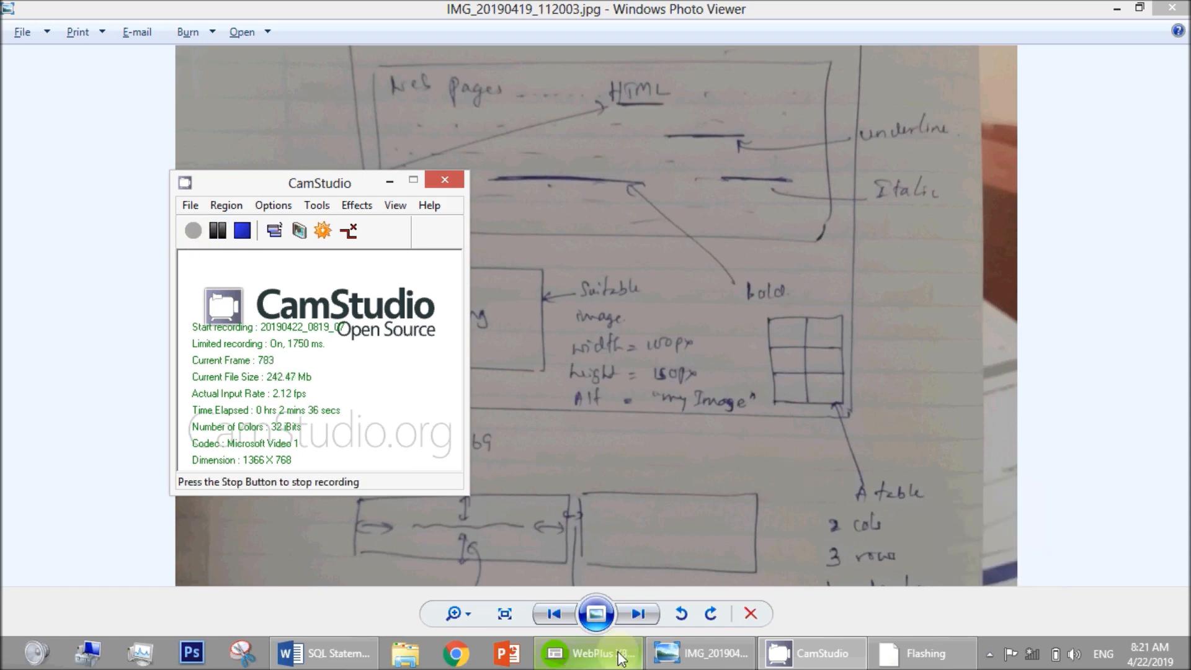
Switch to WebPlus X8 and set the Home page's width to 1300 and height to 620 pixels.
click(593, 653)
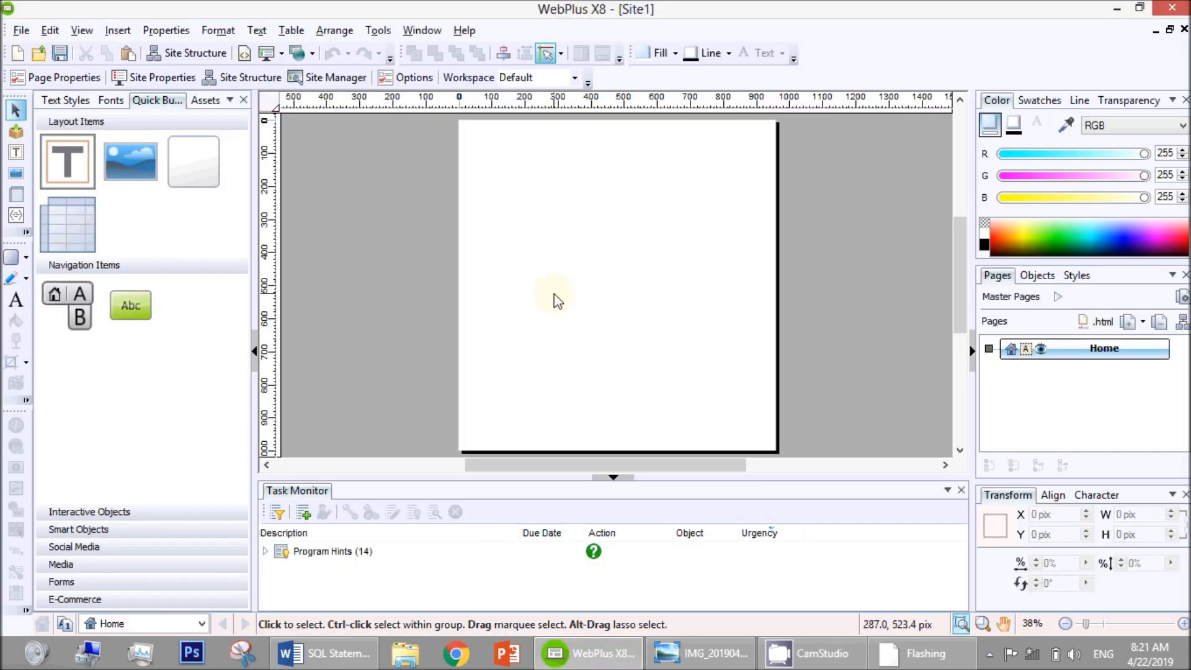
right_click(560, 232)
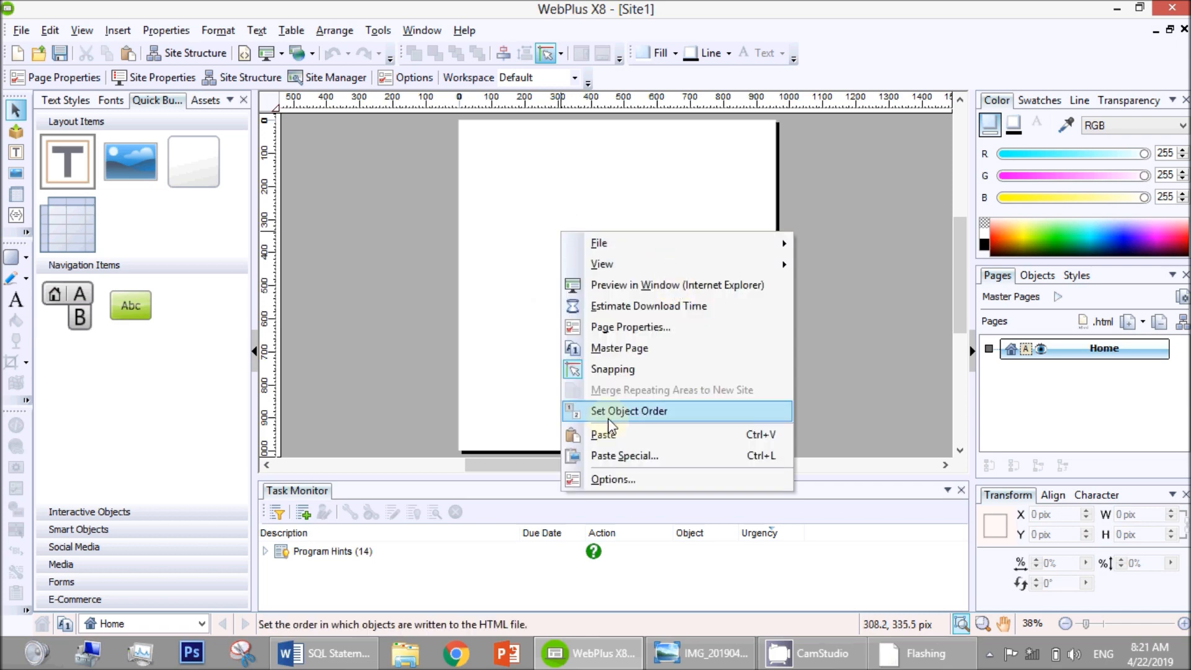
click(617, 329)
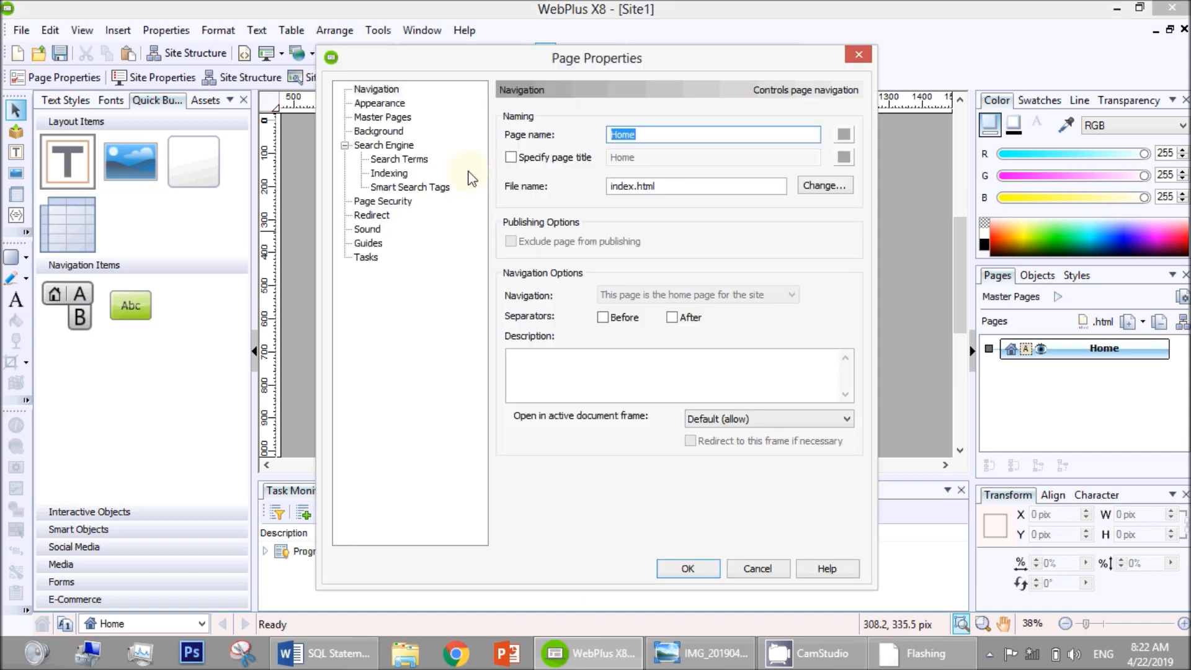
click(380, 103)
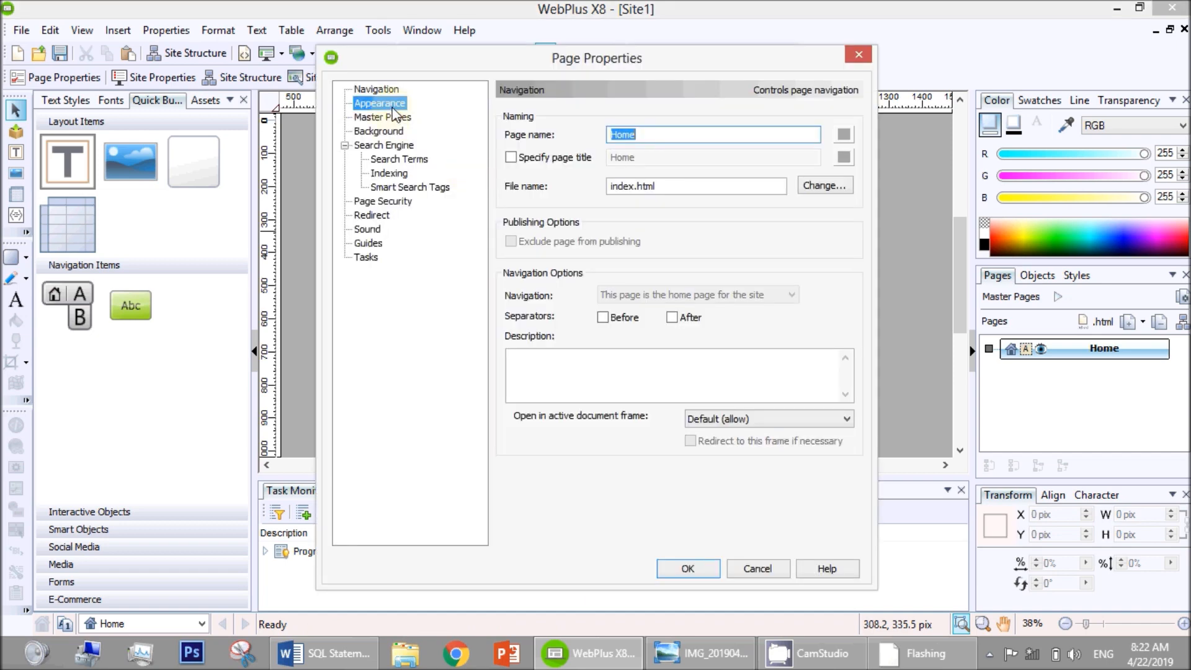
click(631, 137)
drag(632, 136, 515, 116)
text(1300)
key(Tab)
text(620)
key(Return)
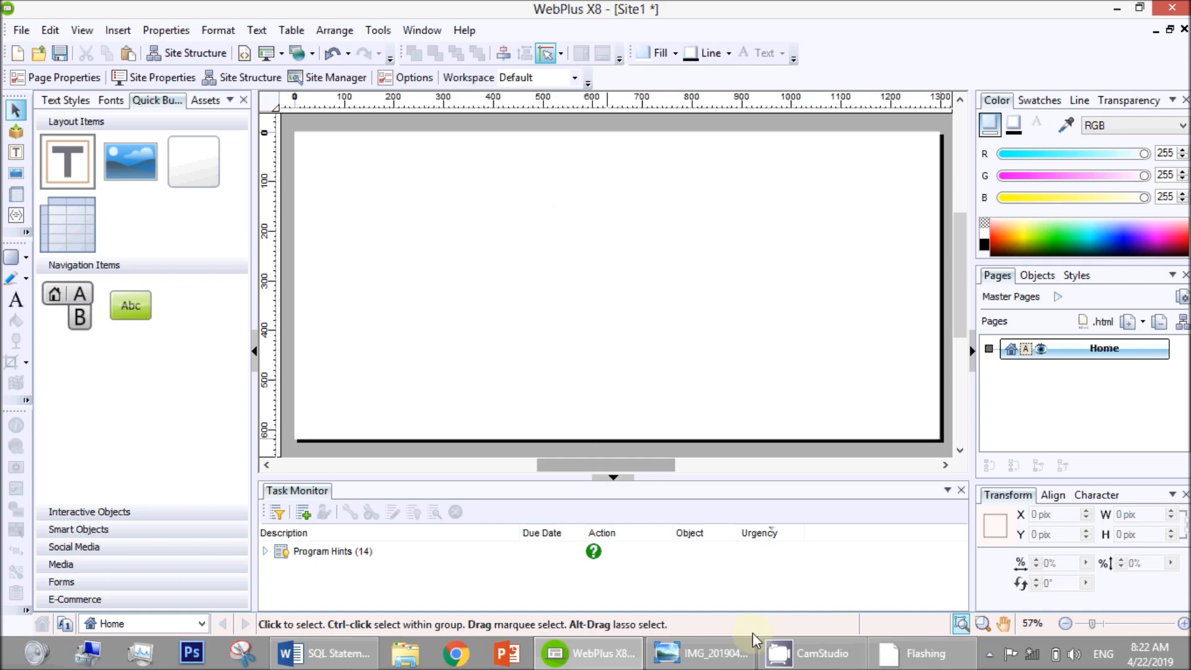
Check the sketch's heading, then add a text frame about 723 by 85 pixels near the page's top reading "Web Authoring".
click(723, 652)
click(723, 652)
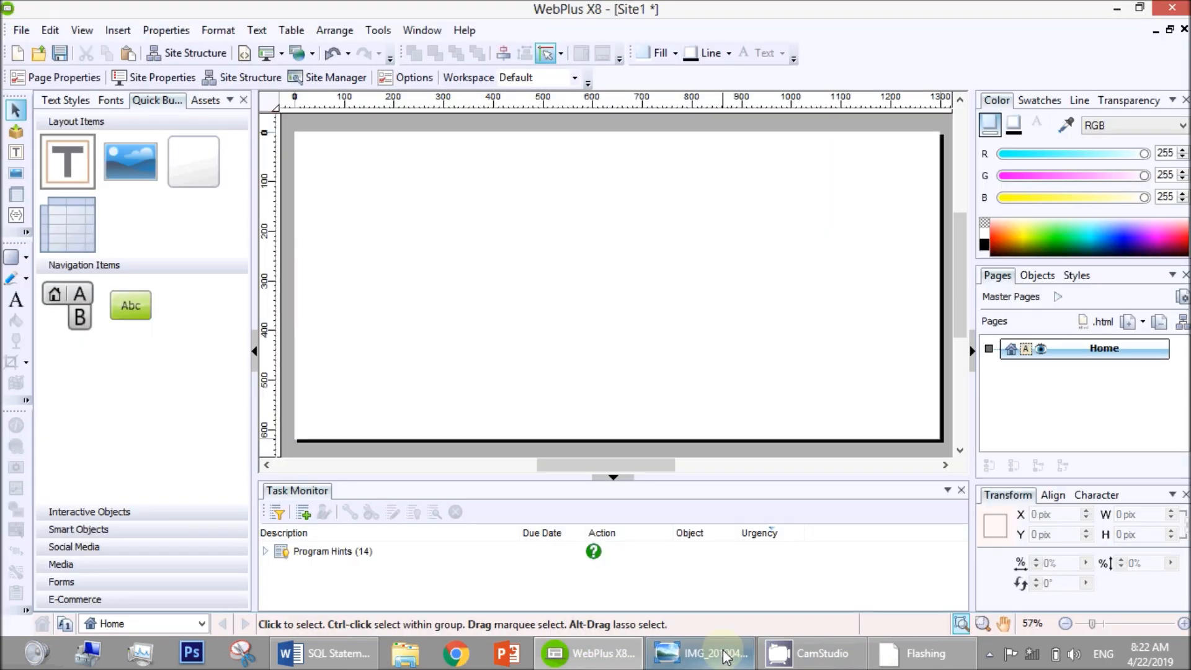
click(722, 652)
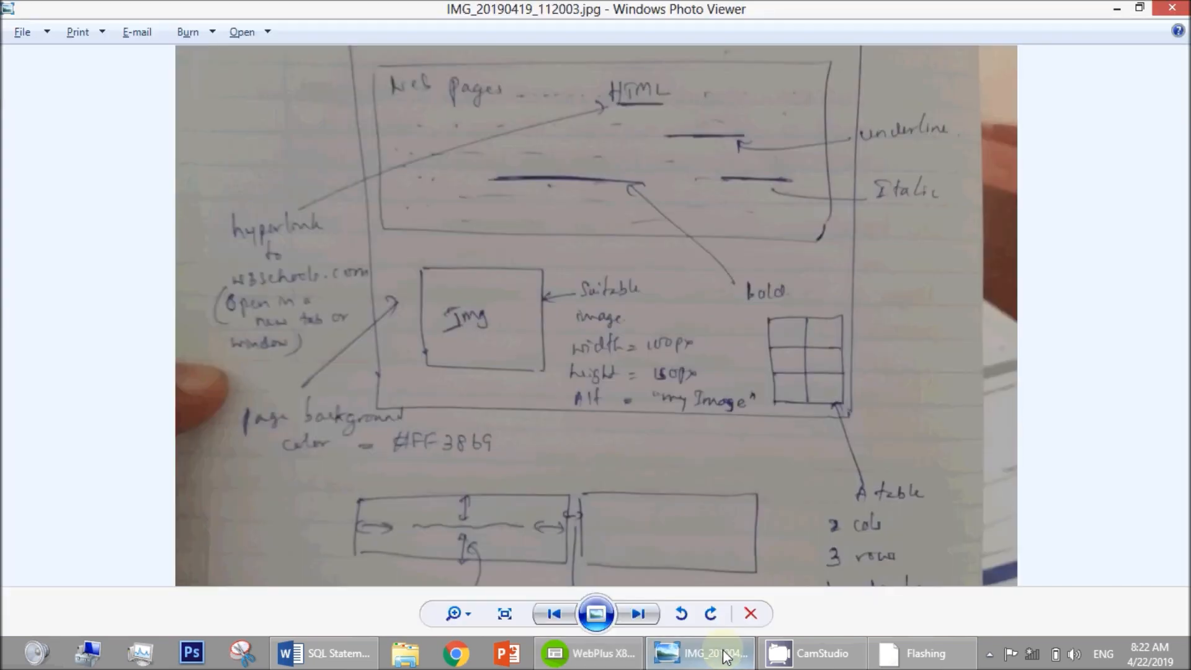
drag(783, 315, 797, 563)
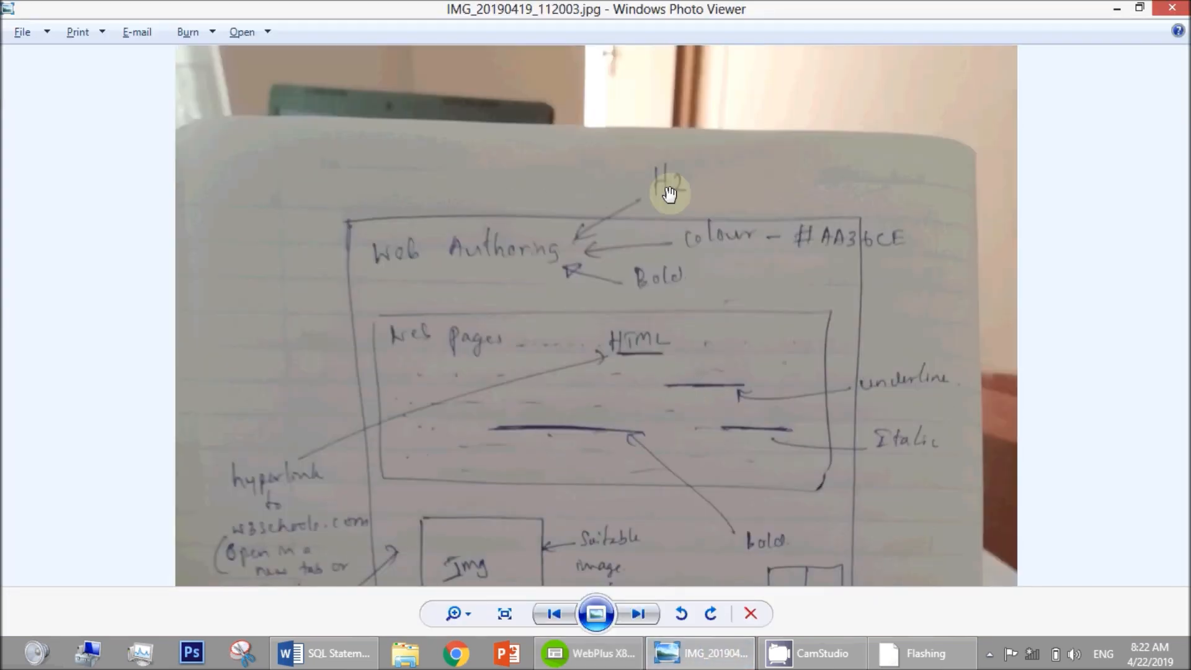
click(1116, 9)
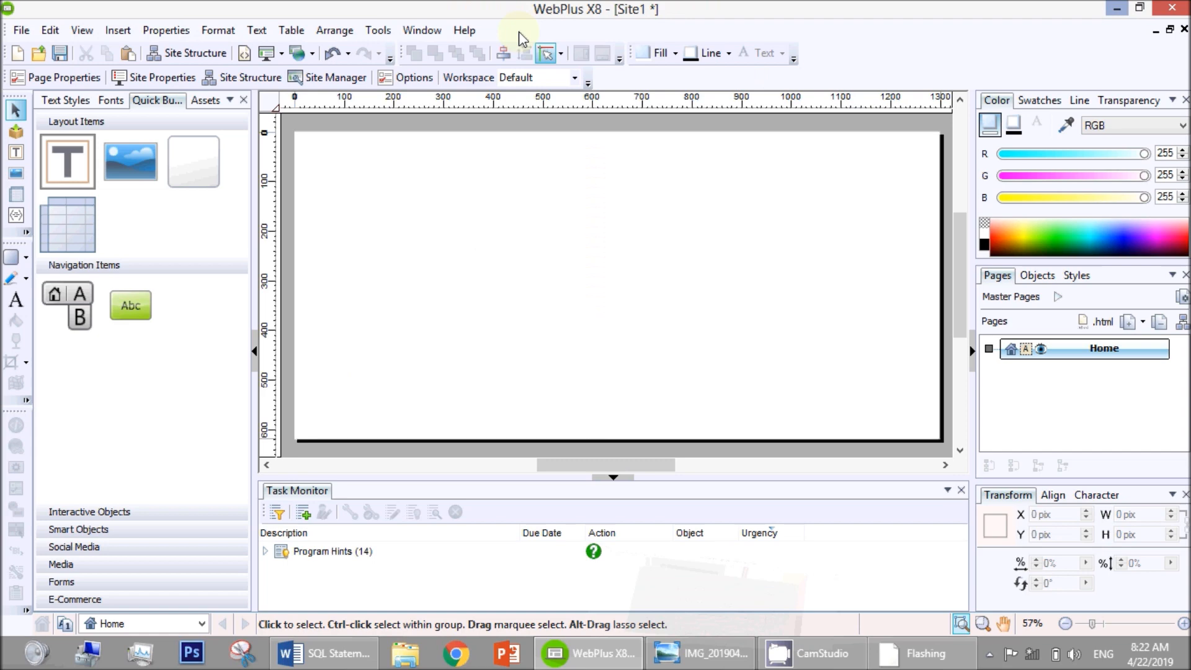
click(66, 160)
drag(312, 144, 671, 187)
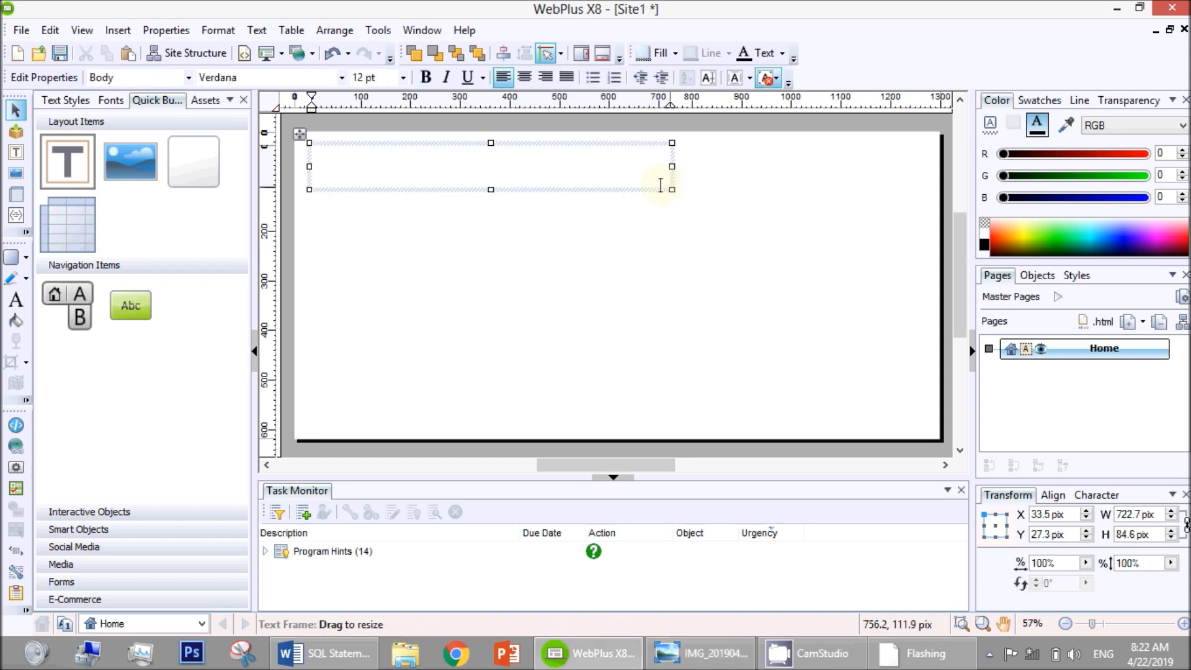
text(Web Authoring)
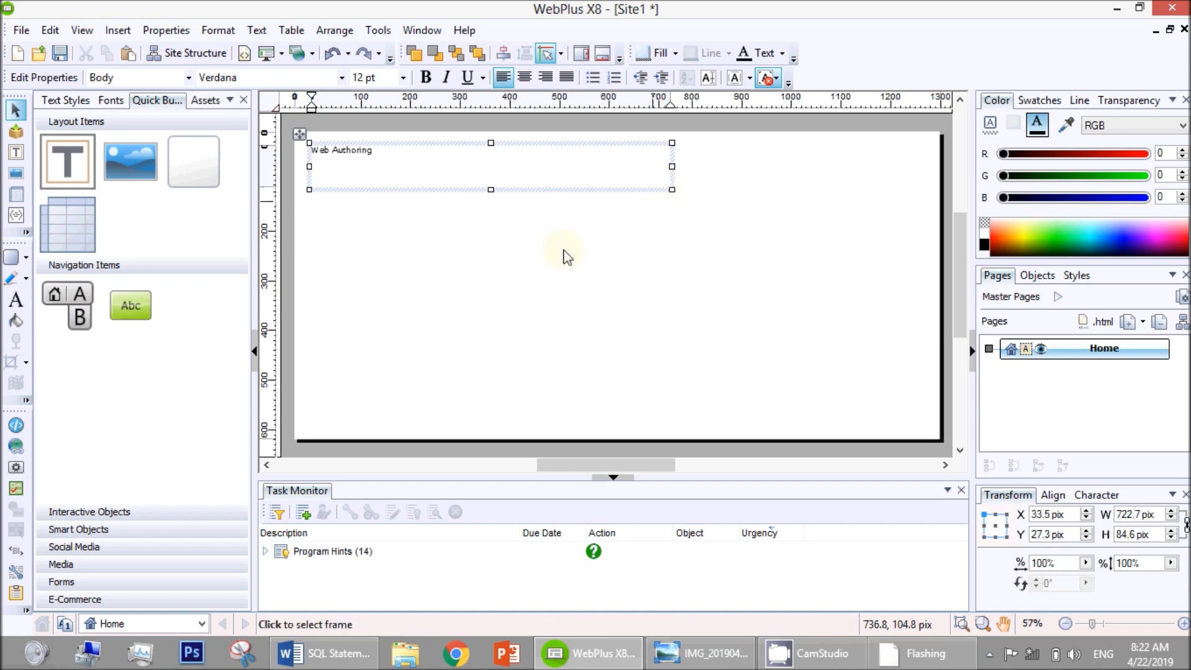
Recheck the heading notes in the sketch and set the "Web Authoring" text size to 24 pt.
key(alt+Tab)
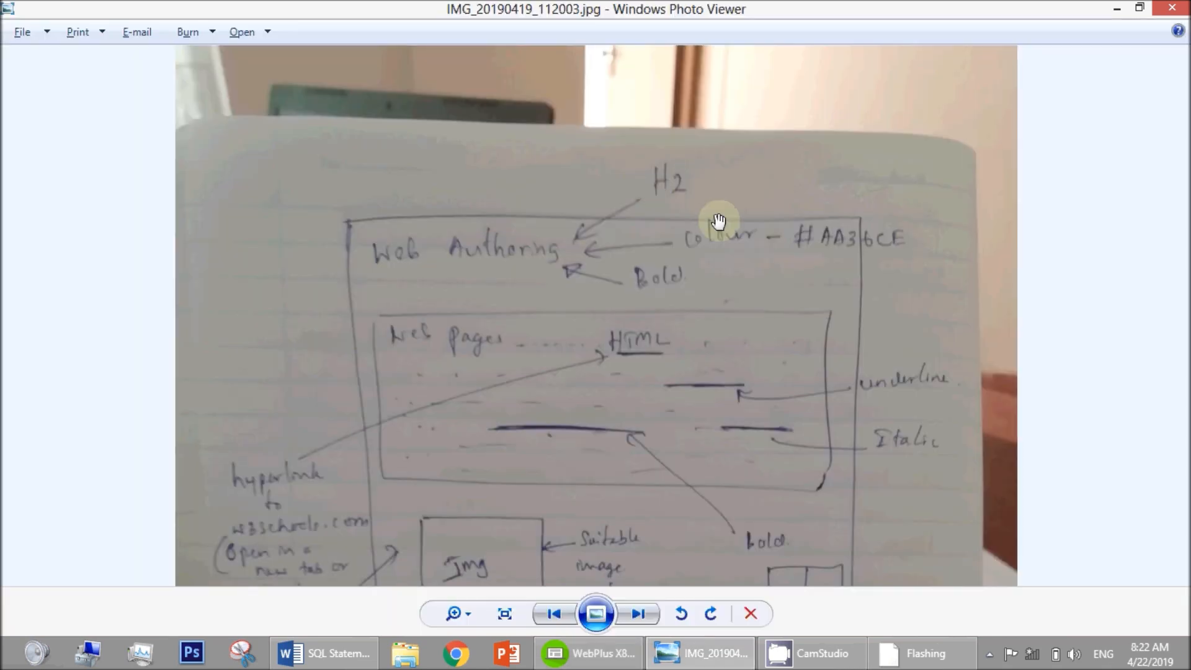
key(alt+Tab)
key(ctrl+a)
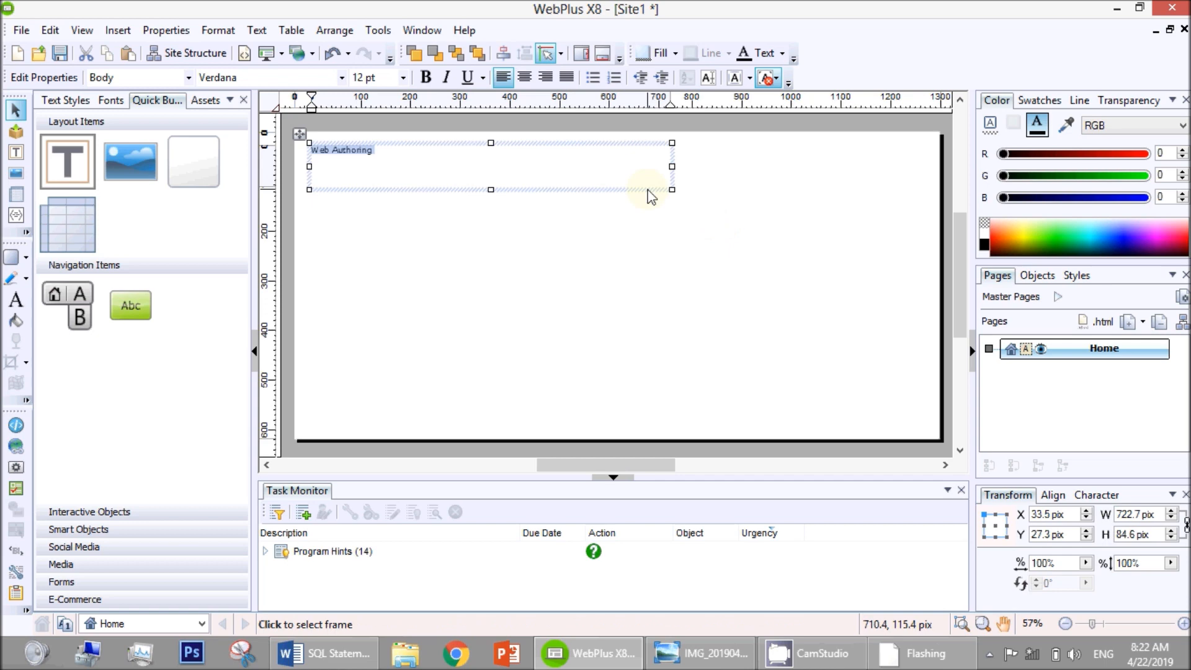
click(403, 77)
click(367, 292)
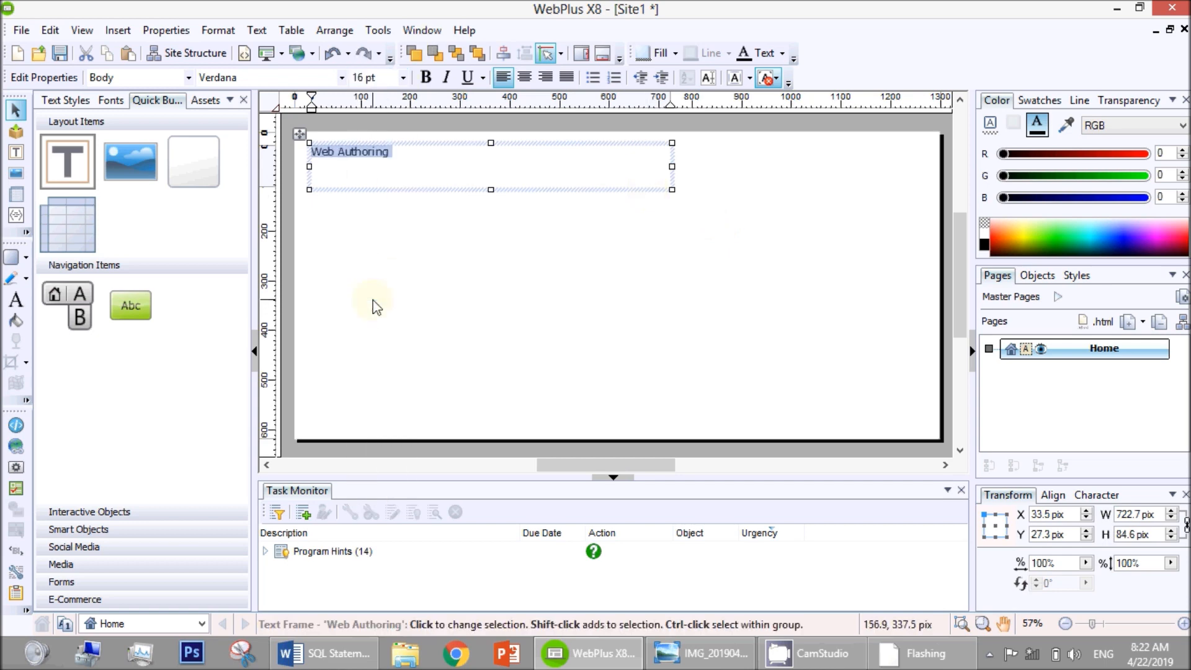
click(403, 78)
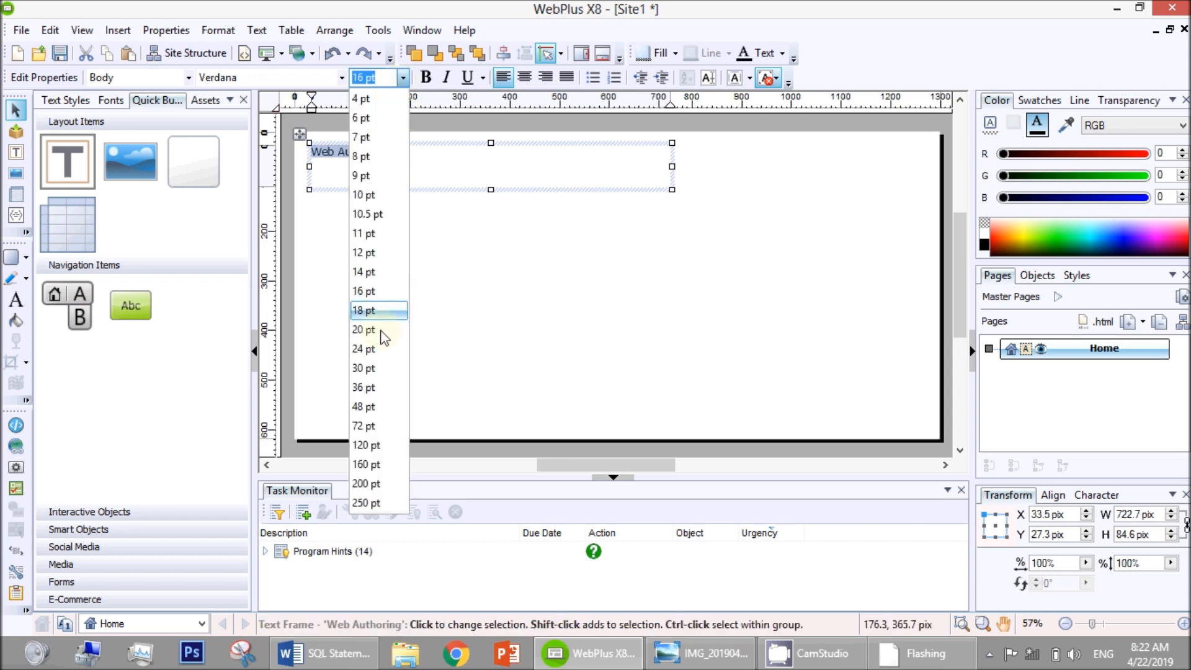
click(382, 350)
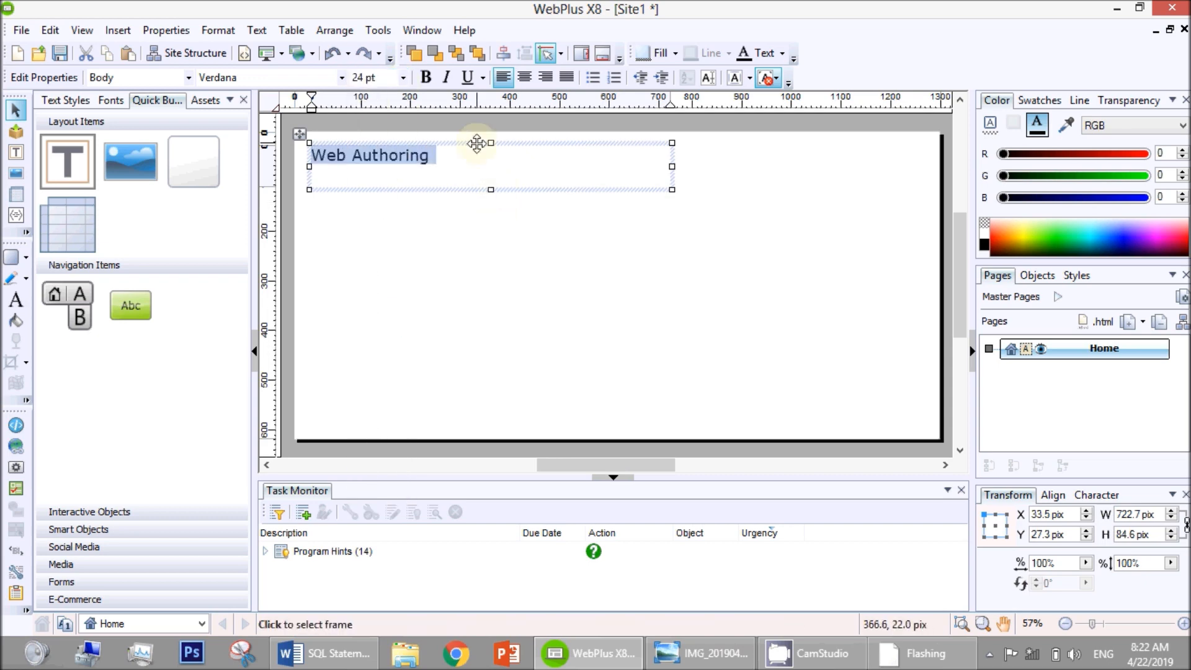
Restore the default workspace layout and display the available text styles for the selected heading.
key(alt+Tab)
key(alt+Tab)
click(69, 104)
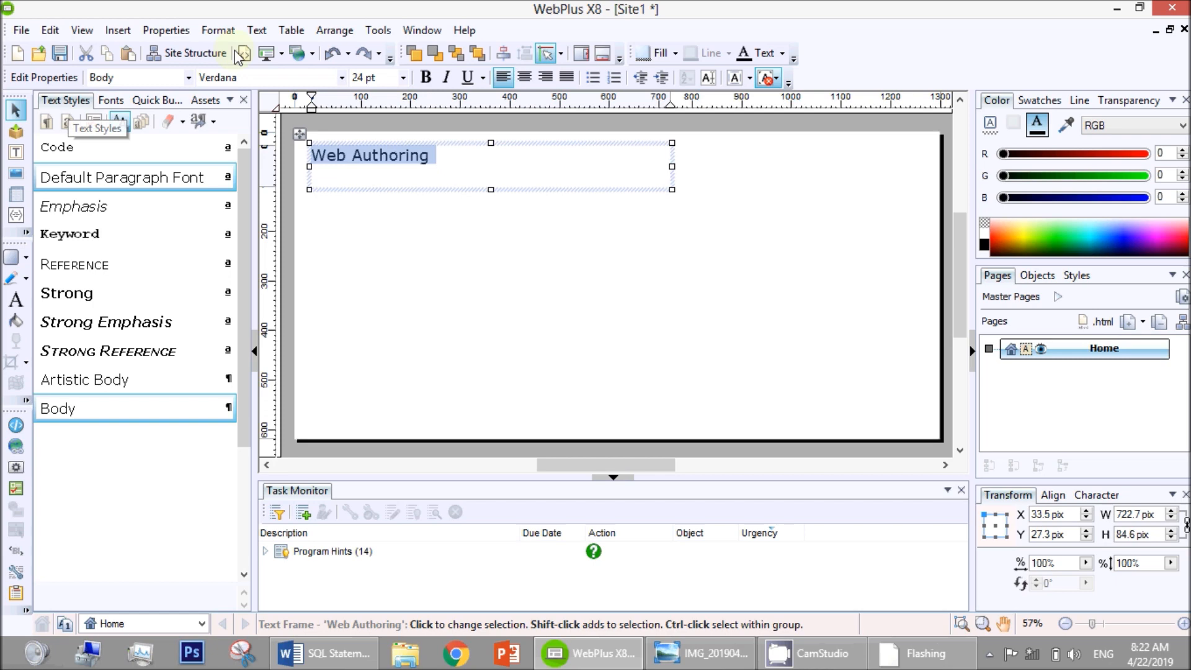
click(75, 29)
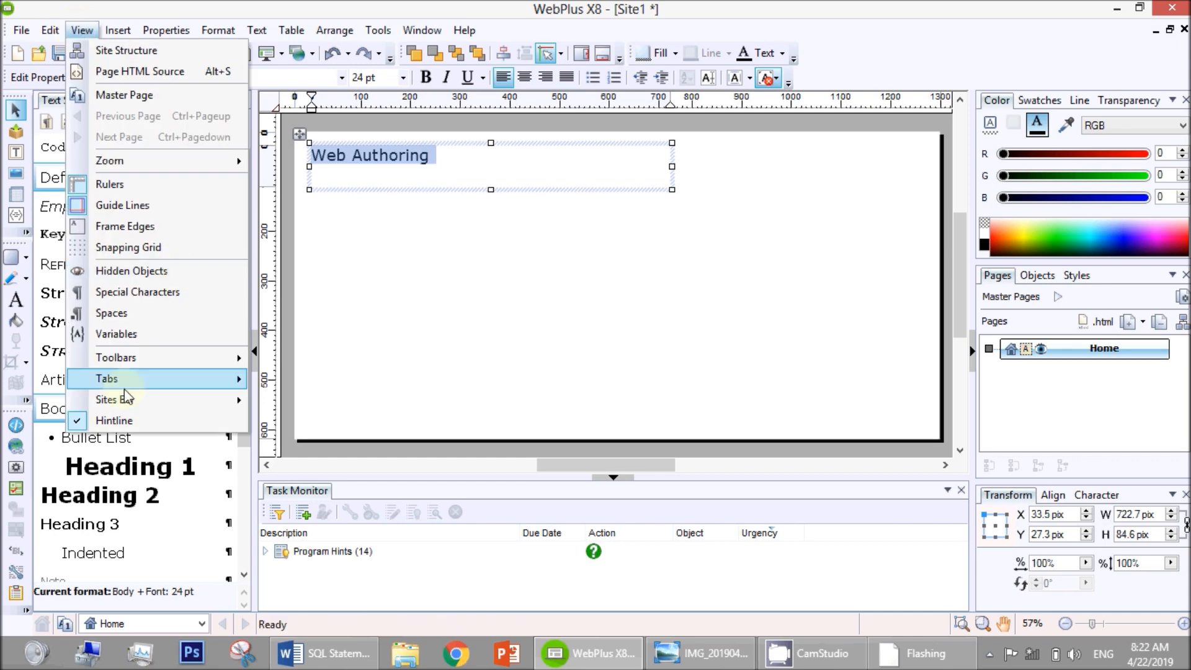
mouse_move(129, 383)
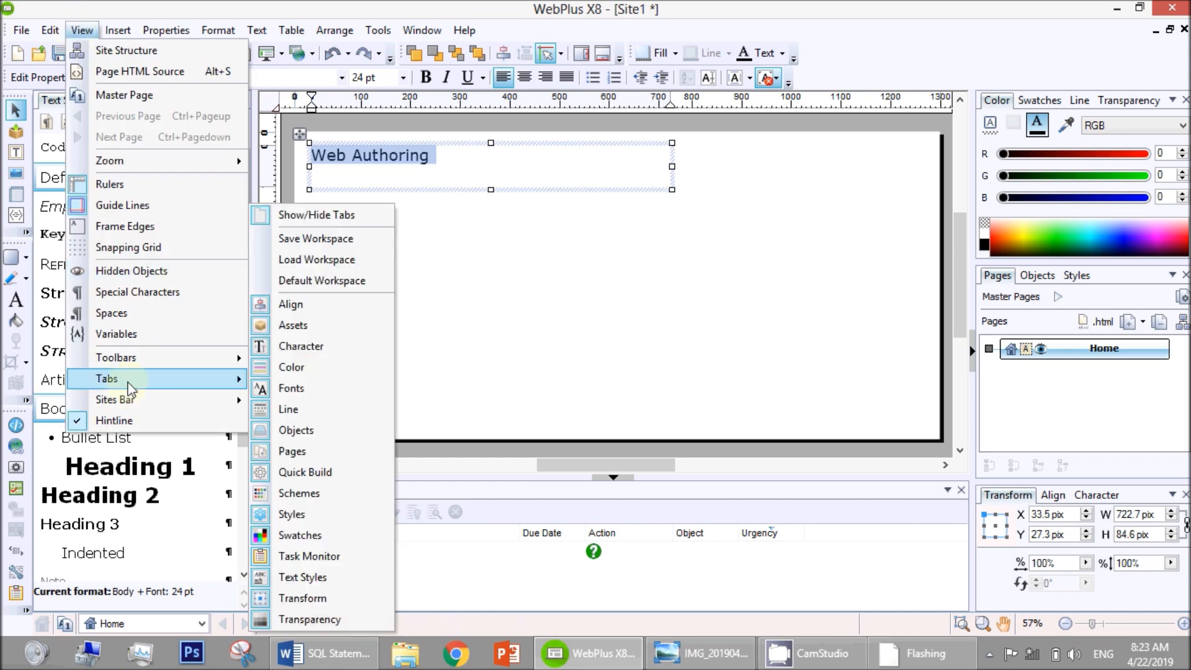
click(338, 281)
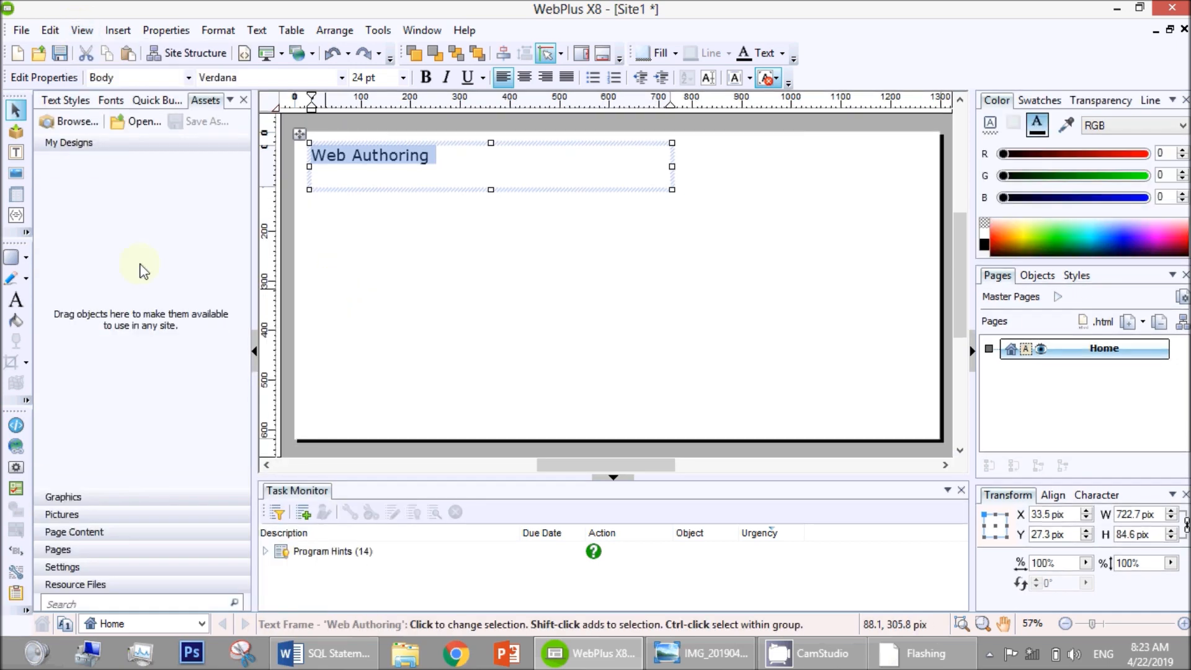
click(84, 102)
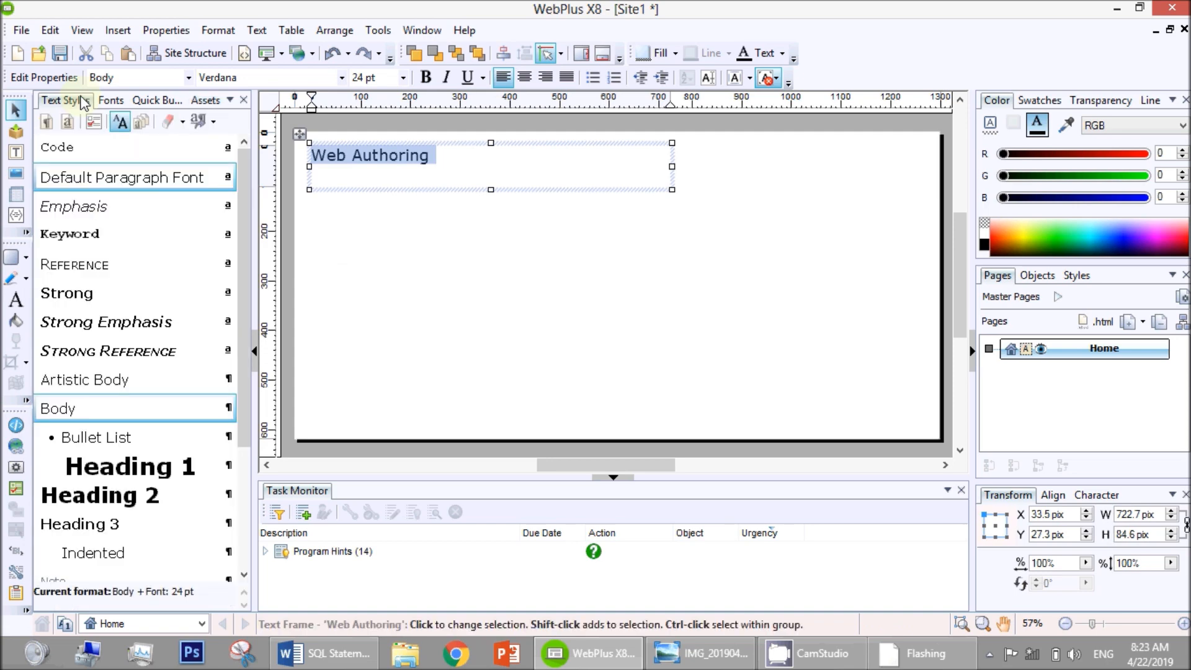
Reset the "Web Authoring" text to the Body style with Default Paragraph Font, and return to the sketch.
click(88, 407)
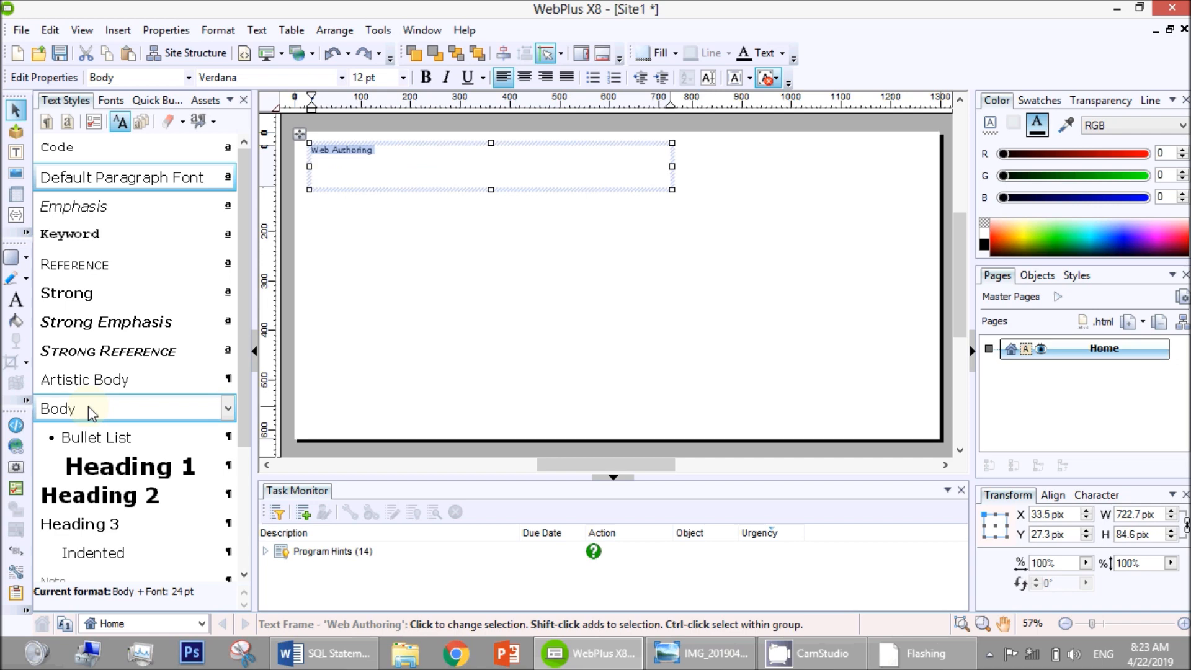
click(157, 178)
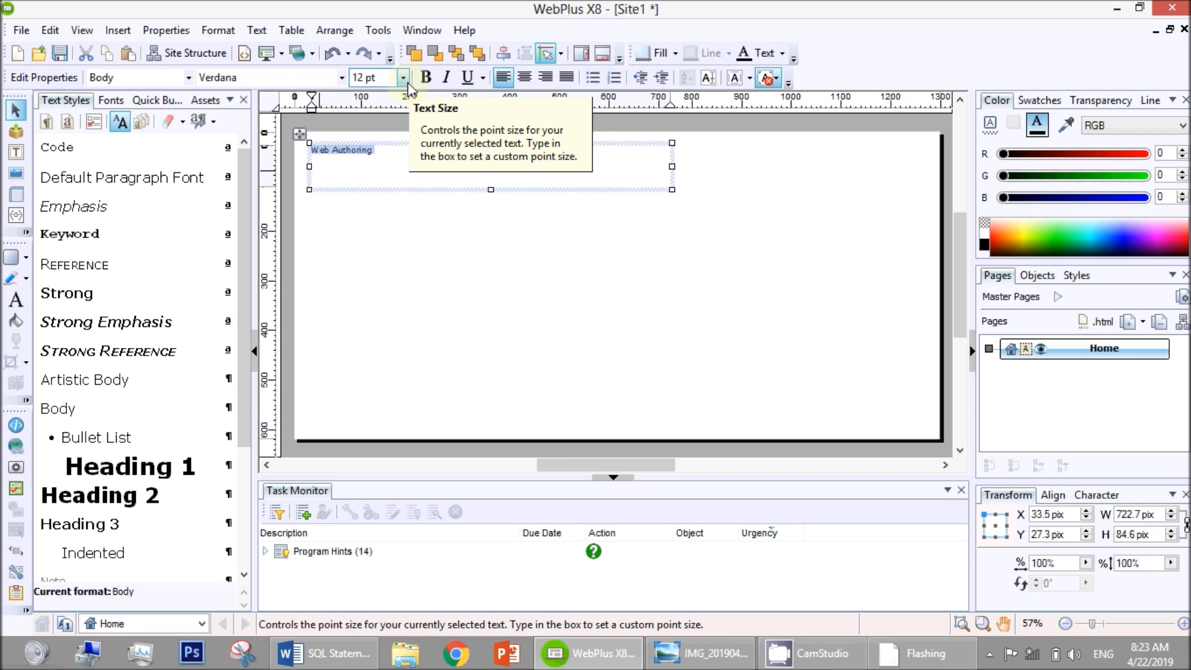
key(alt+Tab)
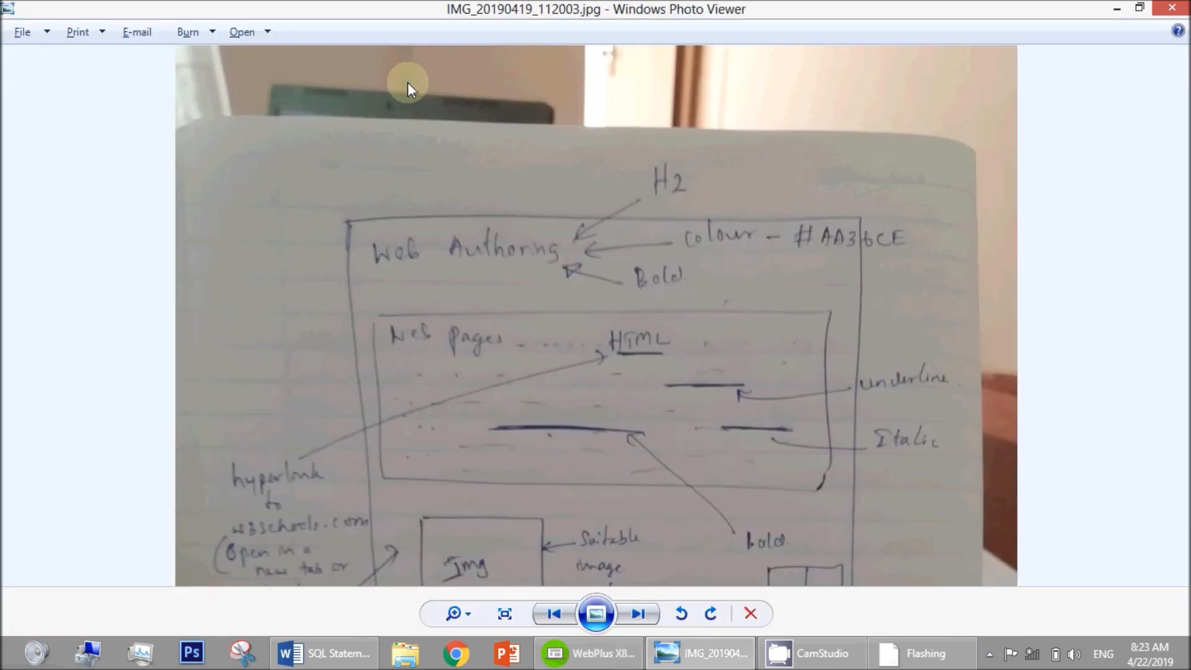
Switch back to WebPlus, apply the Heading 2 style to the "Web Authoring" text, and recheck the heading notes in the sketch.
key(alt+Tab)
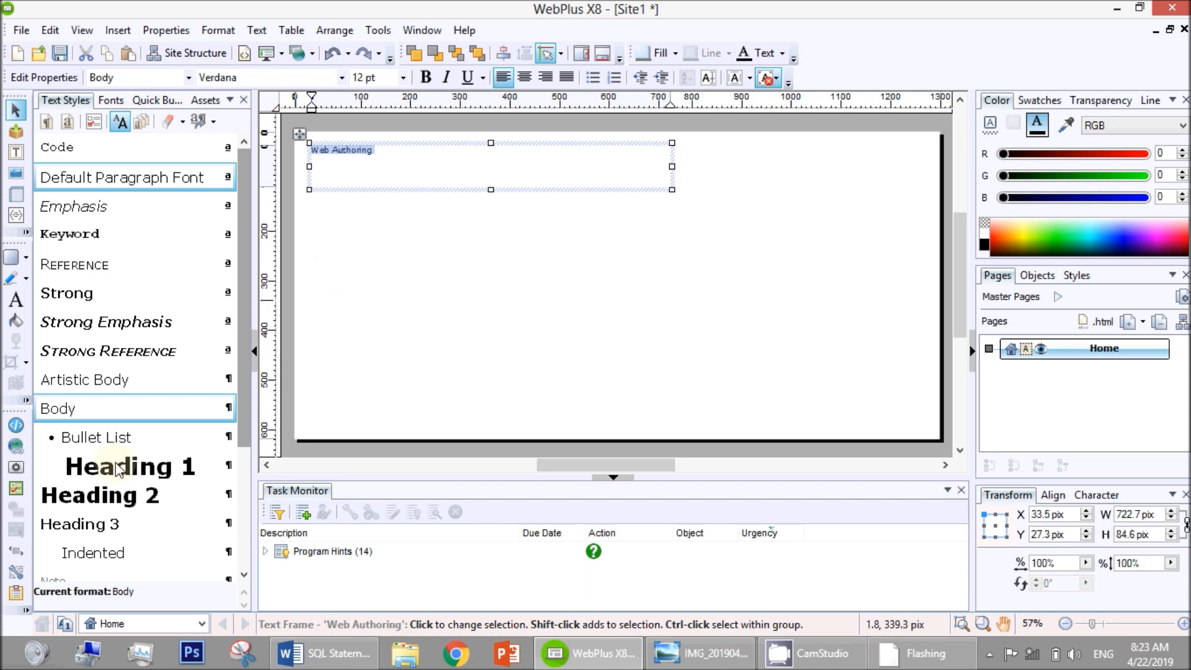
click(123, 501)
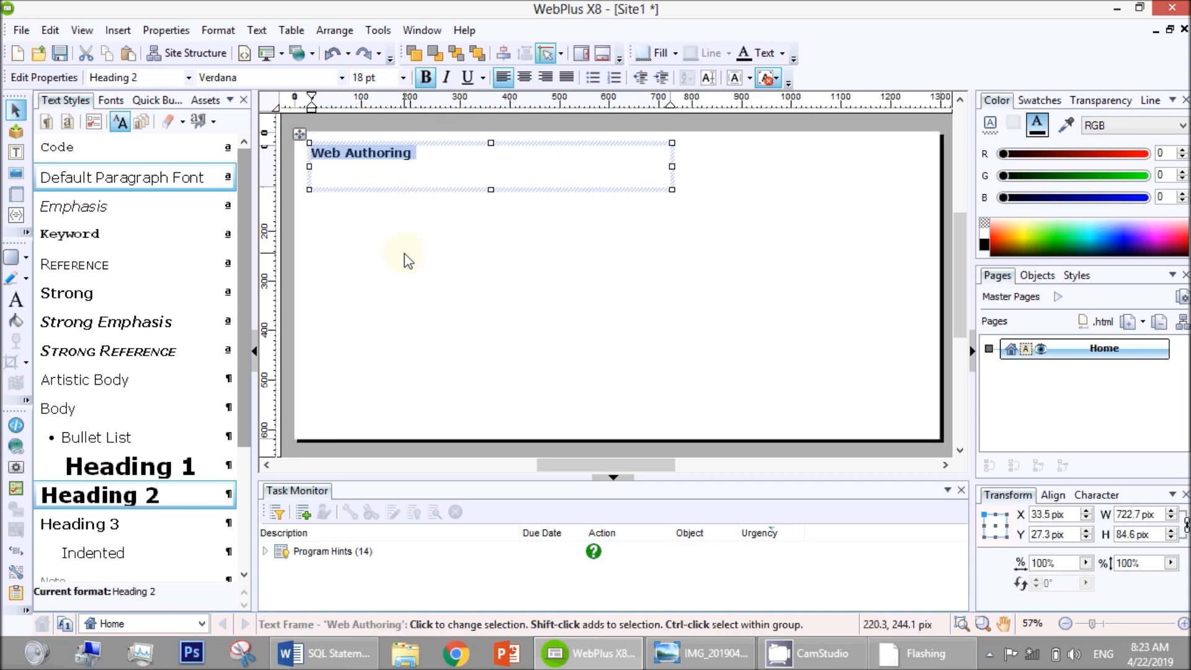
key(alt+Tab)
key(alt+Tab)
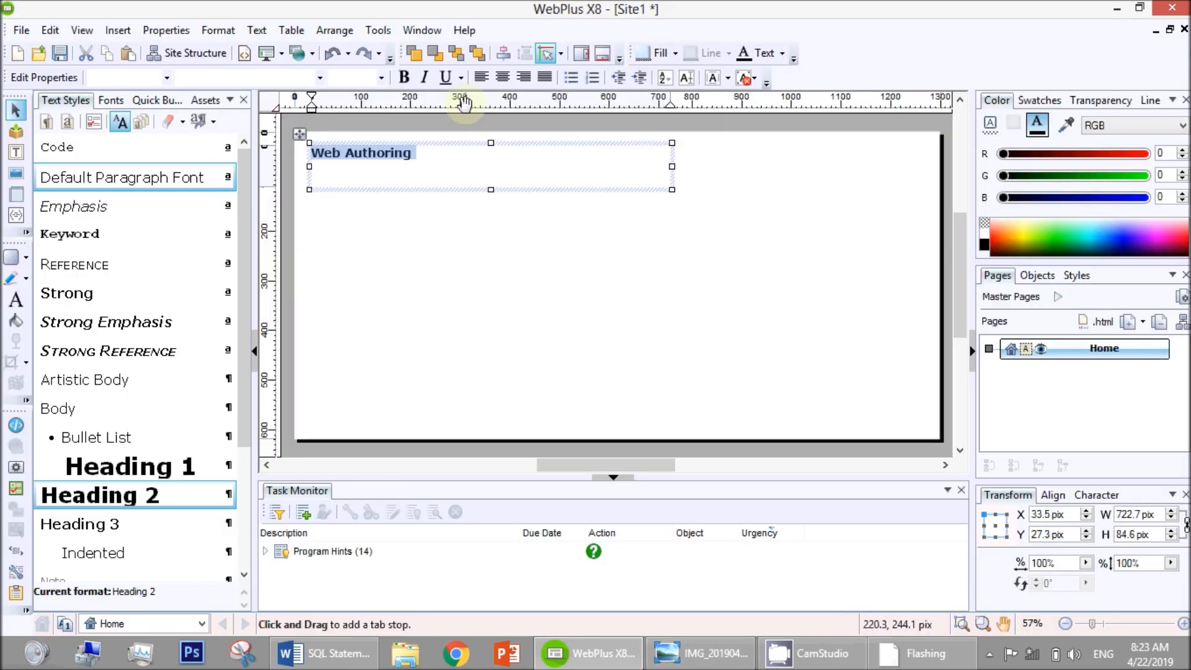
key(alt+Tab)
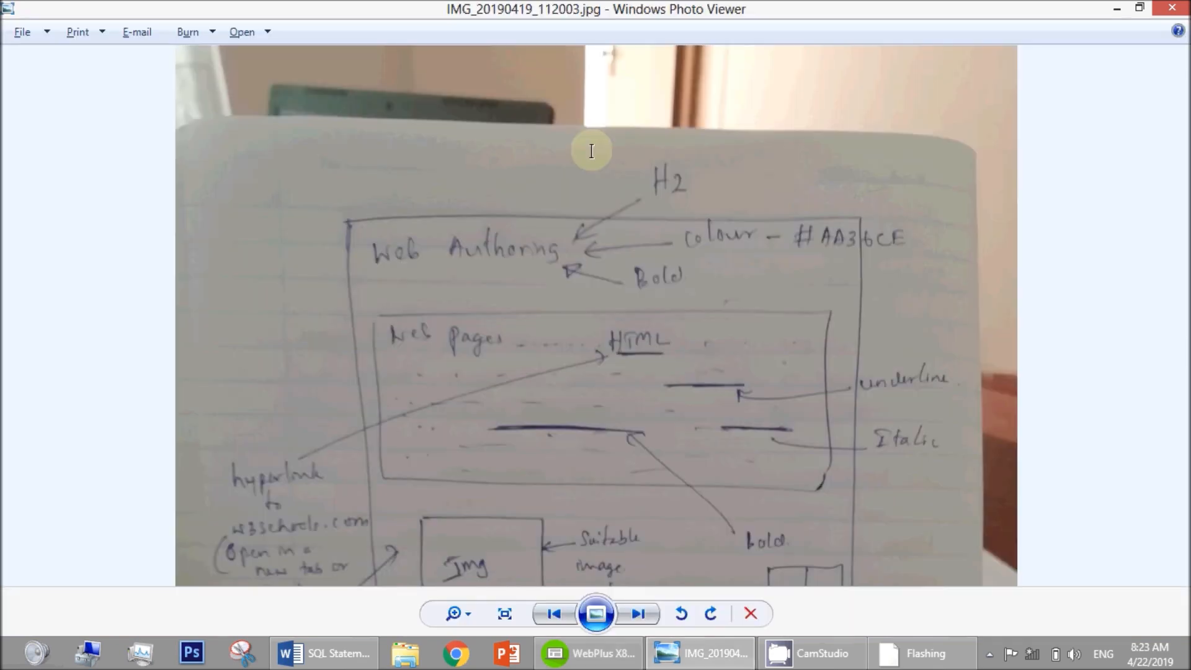
key(alt+Tab)
triple_click(591, 150)
key(alt+Tab)
key(alt+Tab)
Set the "Web Authoring" text colour to hex AA36CE, checking the code against the sketch.
click(784, 54)
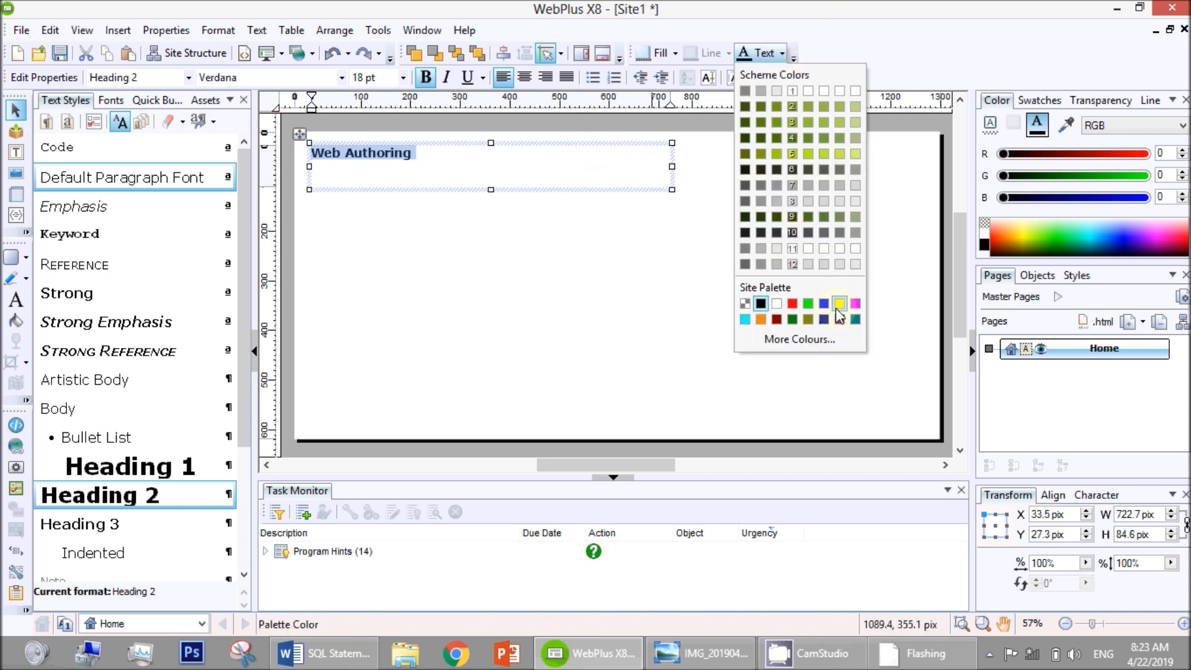
click(820, 339)
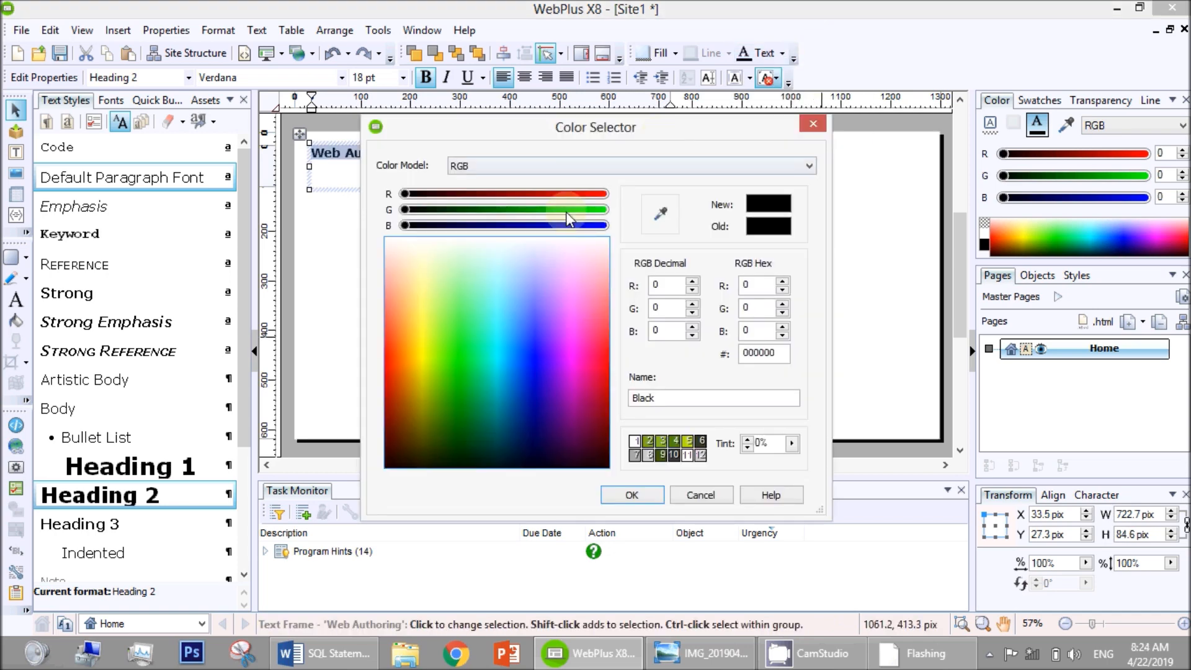
drag(784, 352, 712, 357)
key(alt+Tab)
key(alt+Tab)
text(AA)
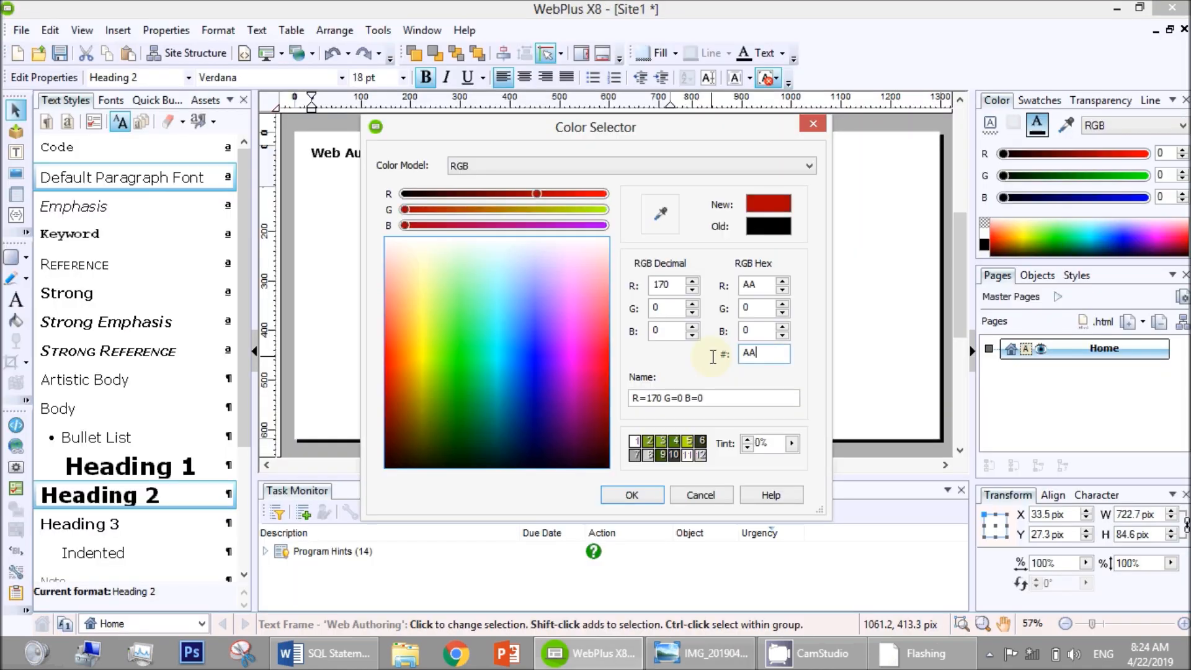
text(36)
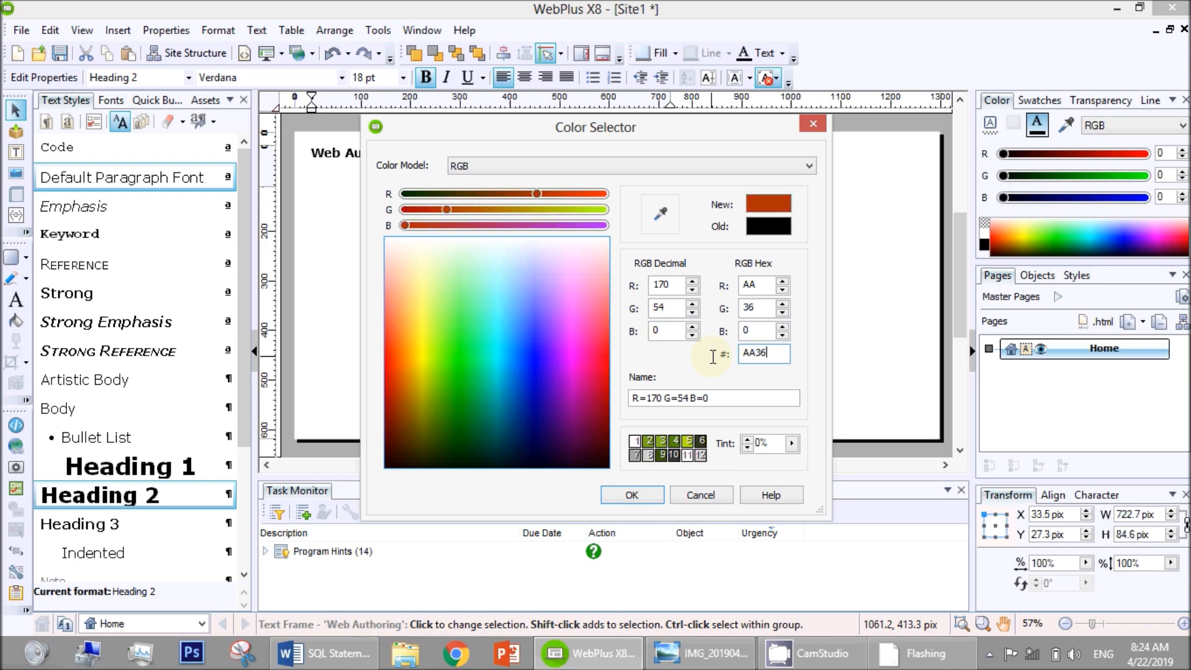
key(alt+Tab)
key(alt+Tab)
key(alt+Tab)
key(alt+Tab)
text(CE)
click(654, 499)
click(538, 332)
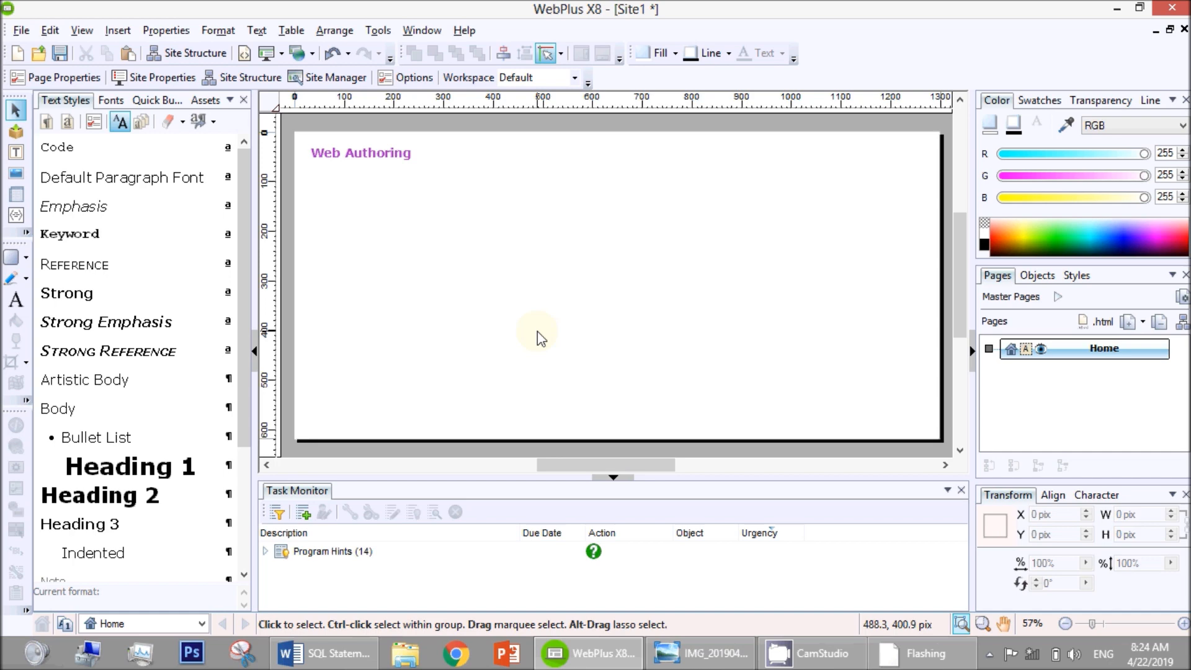
Review the paragraph box in the sketch, then switch to Word and open WEB PAGE.docx from the recent documents.
key(alt+Tab)
drag(633, 332, 634, 225)
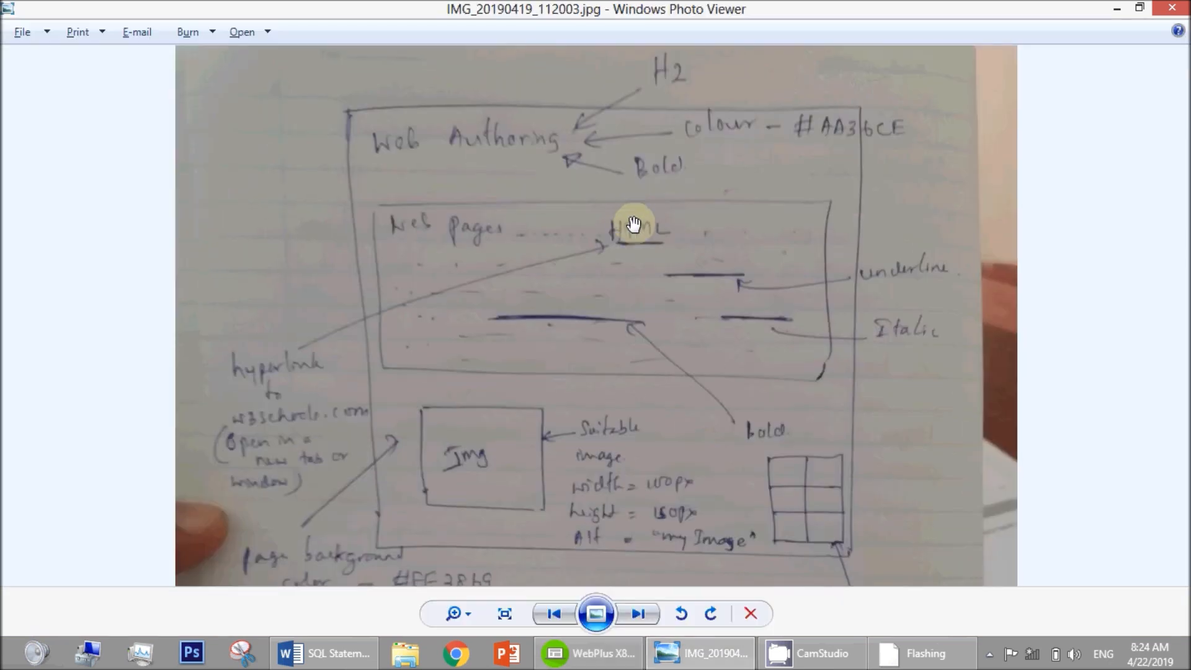
key(alt+Tab)
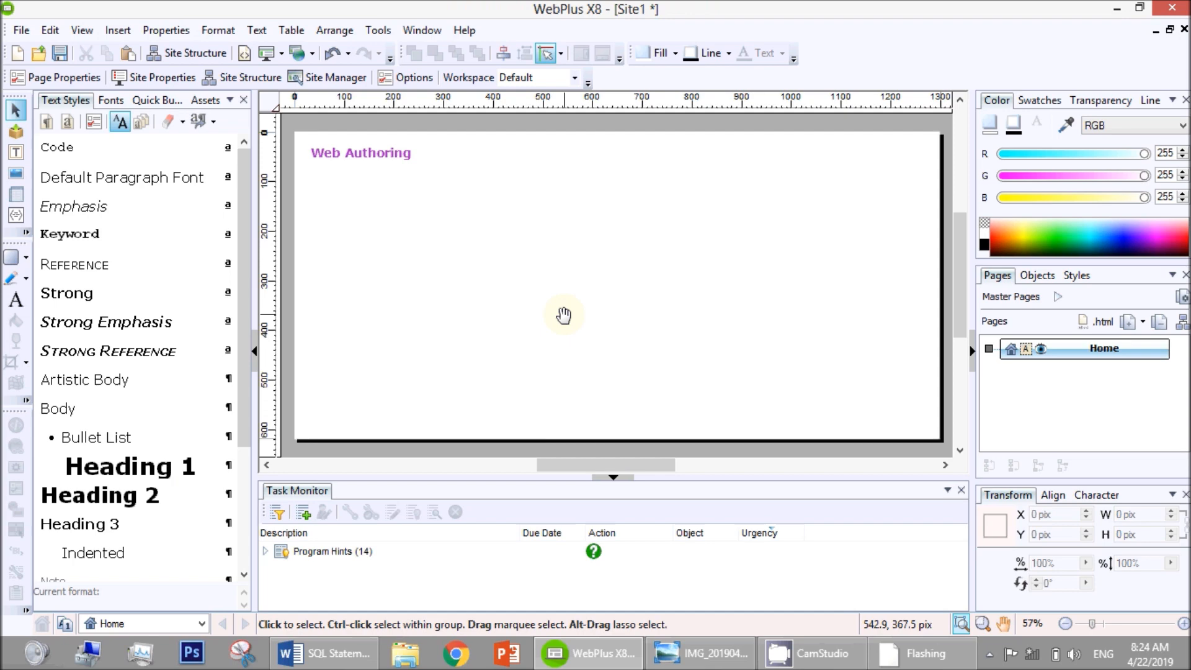
click(351, 656)
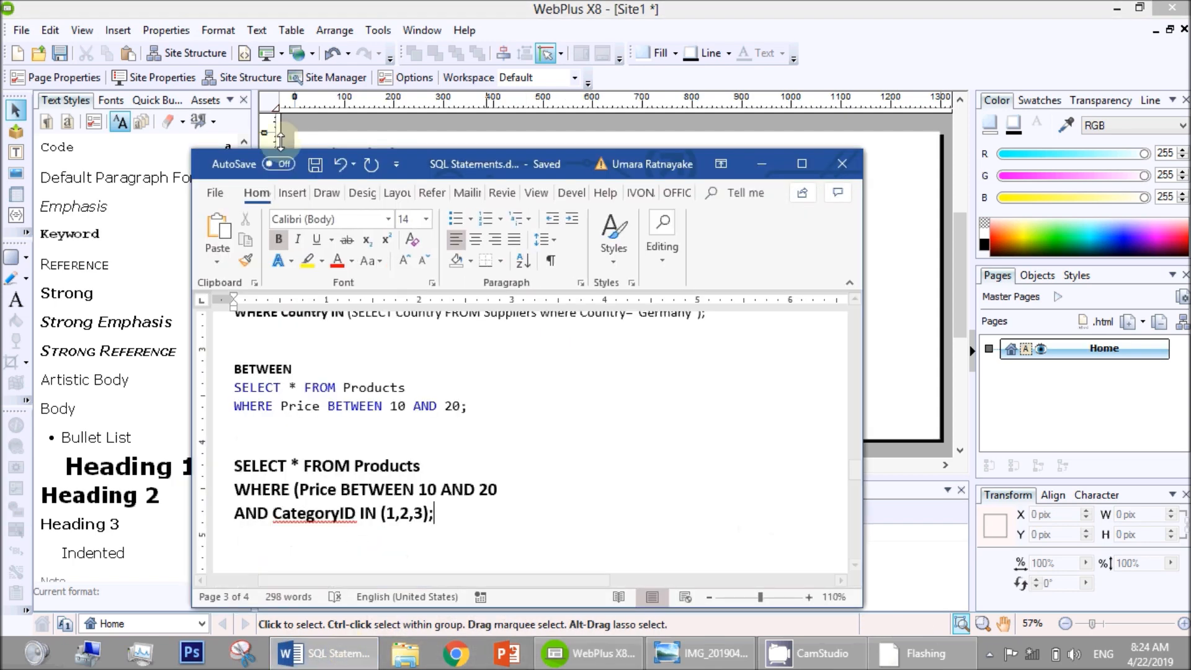
click(216, 193)
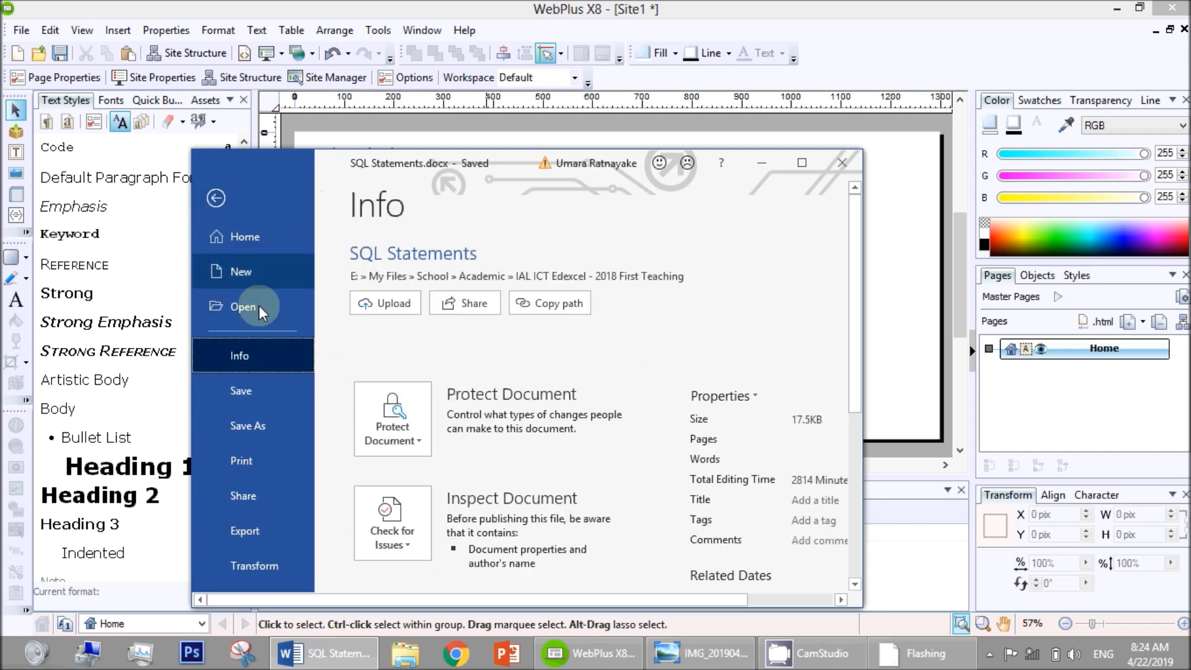
double_click(520, 169)
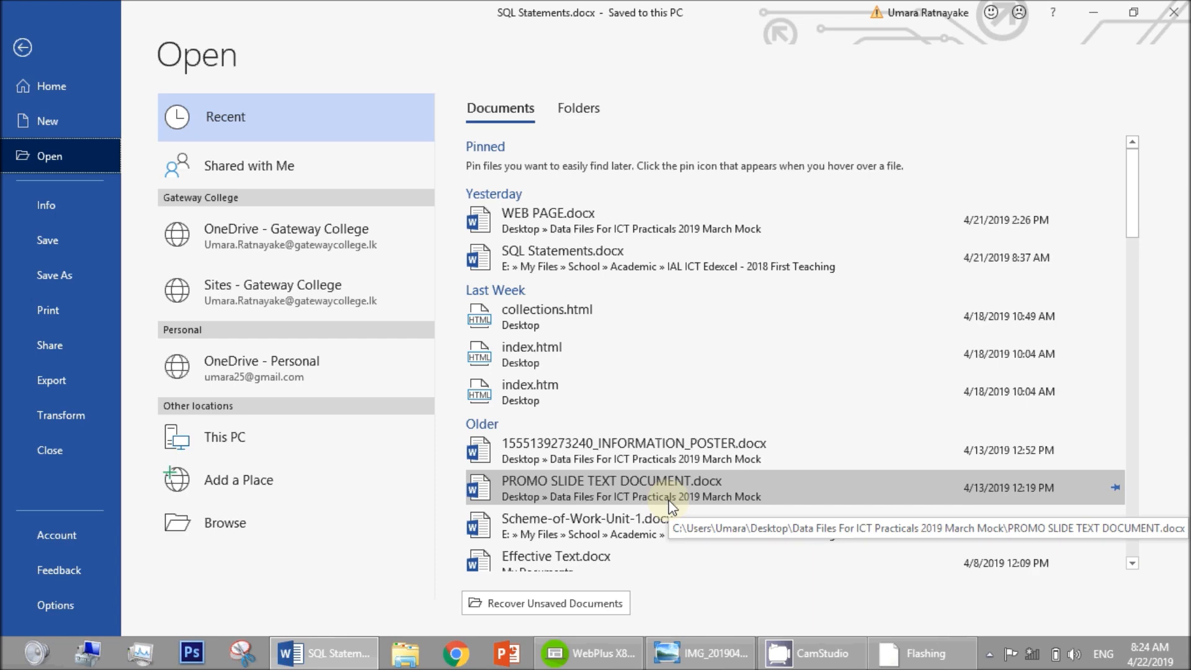
click(559, 254)
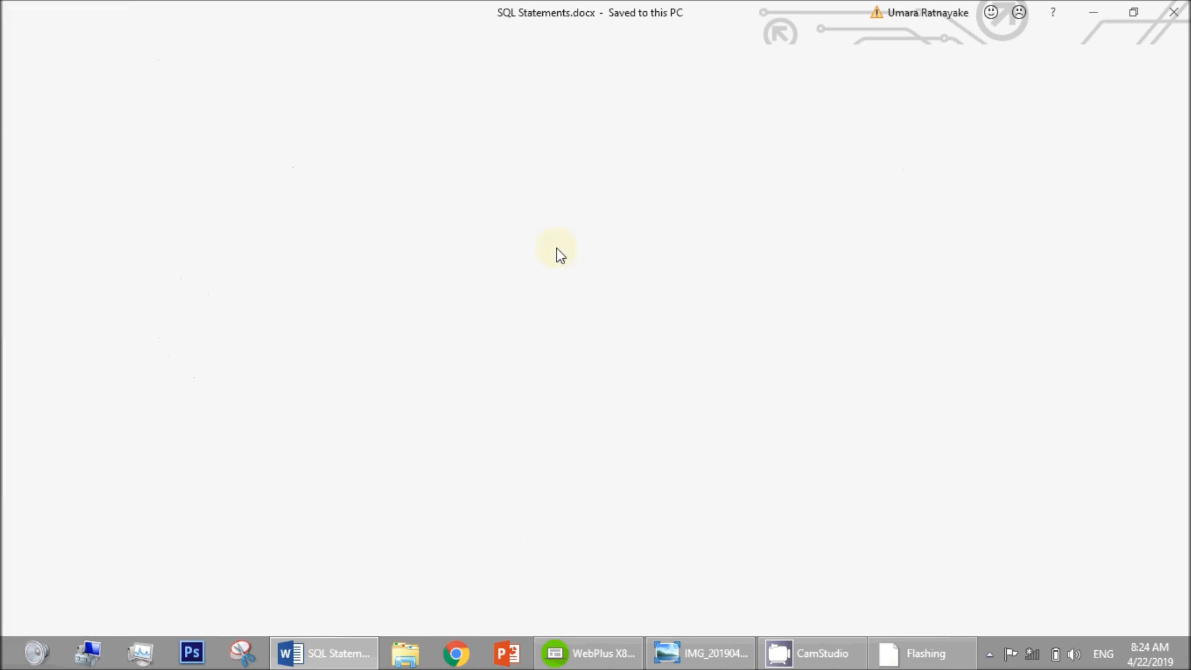
click(23, 44)
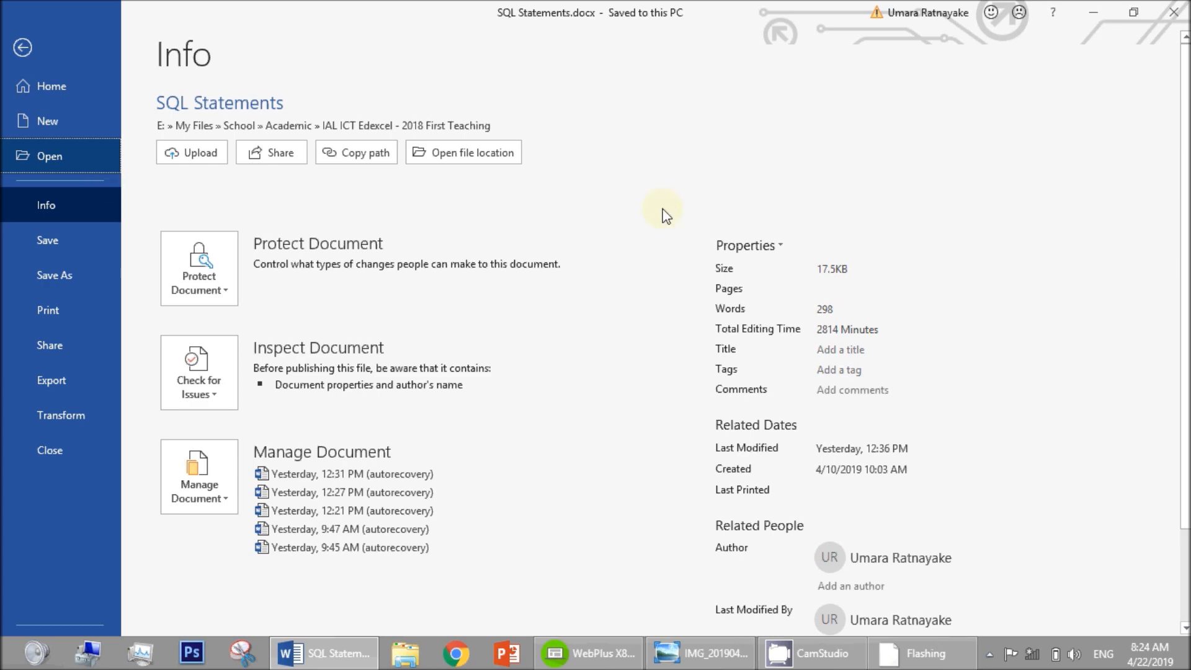
click(50, 155)
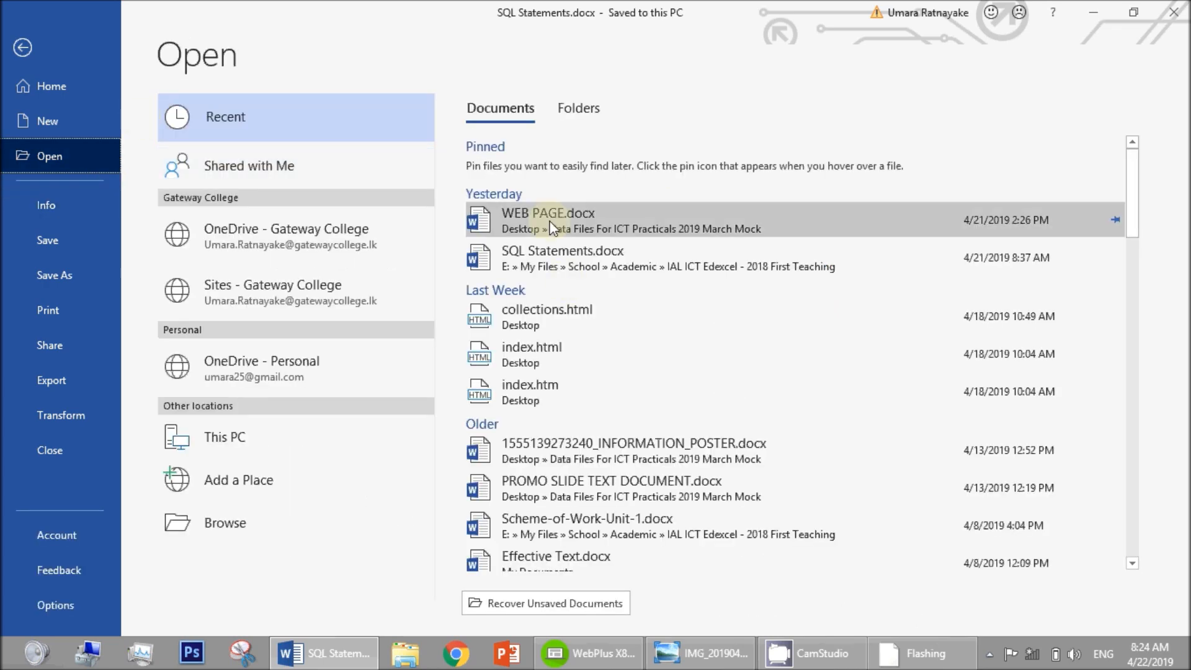
click(549, 219)
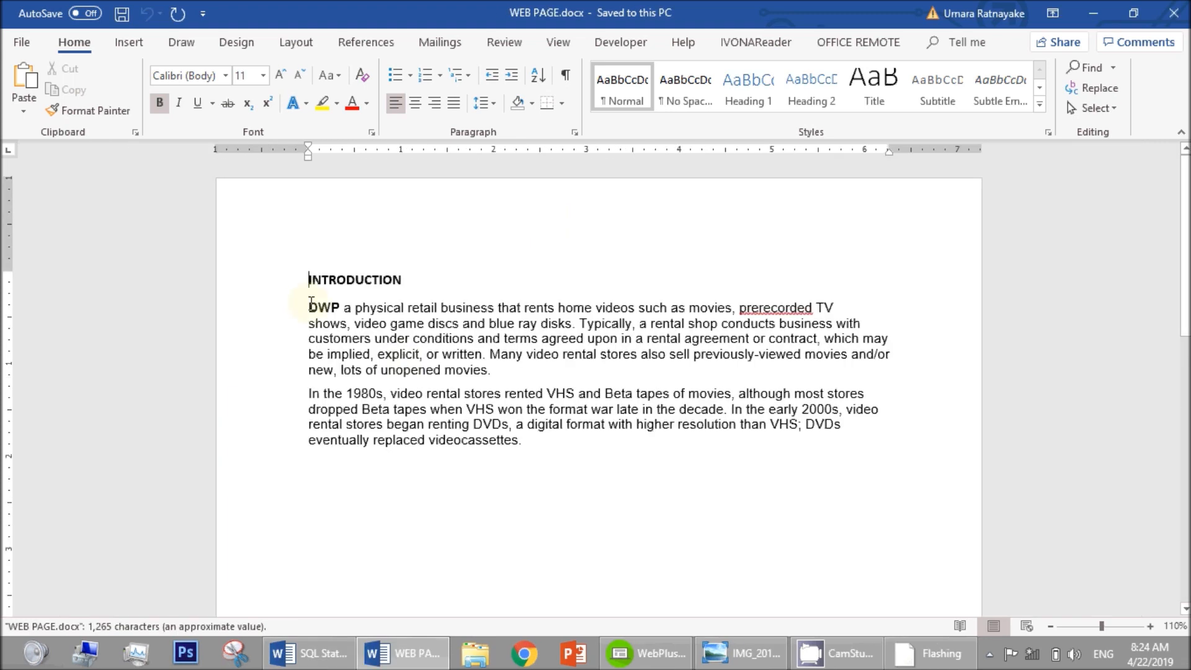
Copy the two paragraphs beneath the INTRODUCTION heading, minimise the document, and switch back to WebPlus.
drag(310, 305, 537, 442)
key(ctrl+c)
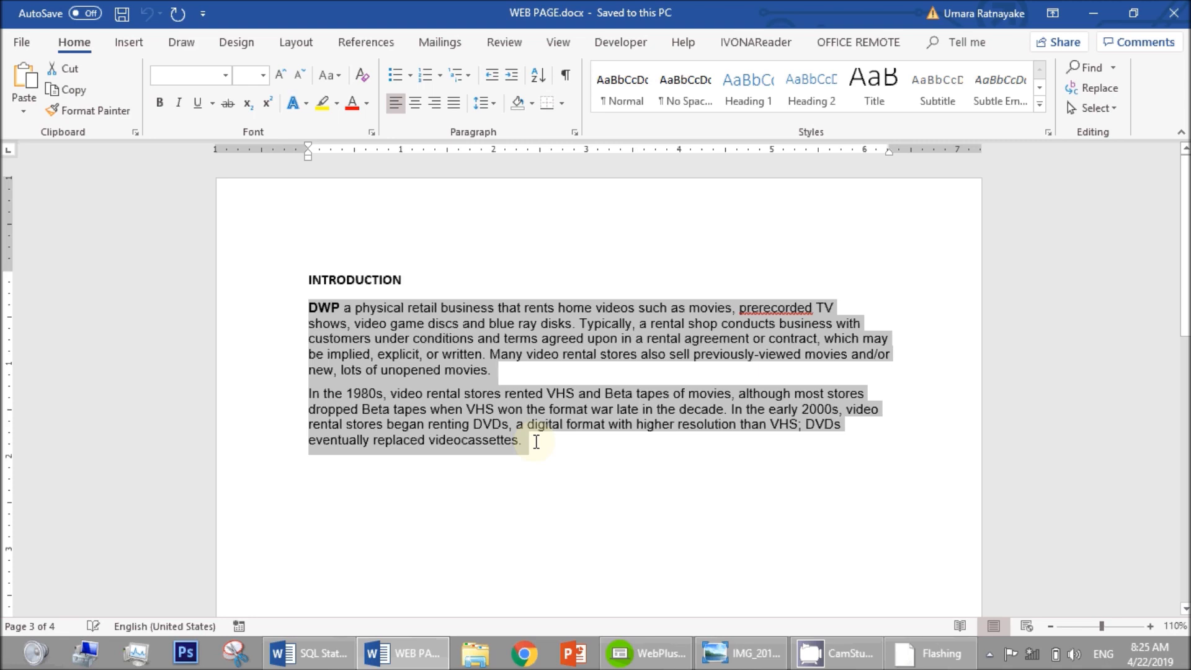
click(1093, 12)
click(645, 653)
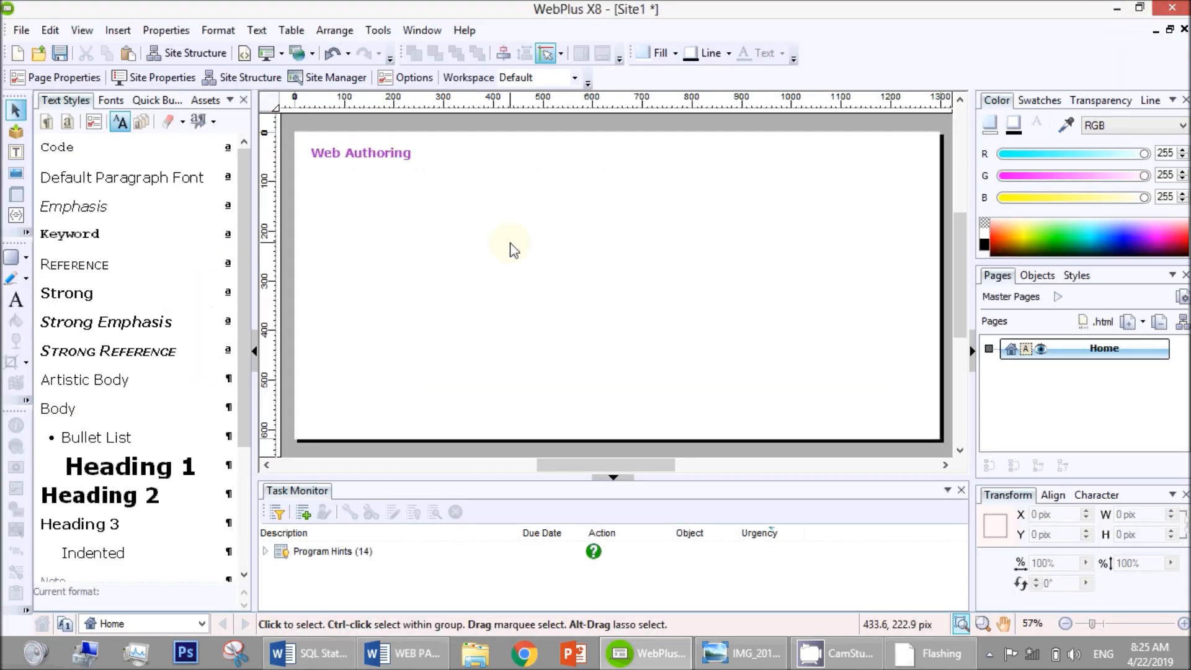
Add a text frame about 996 by 296 pixels below the heading and paste the copied paragraphs as unformatted text.
click(15, 152)
drag(311, 202, 806, 351)
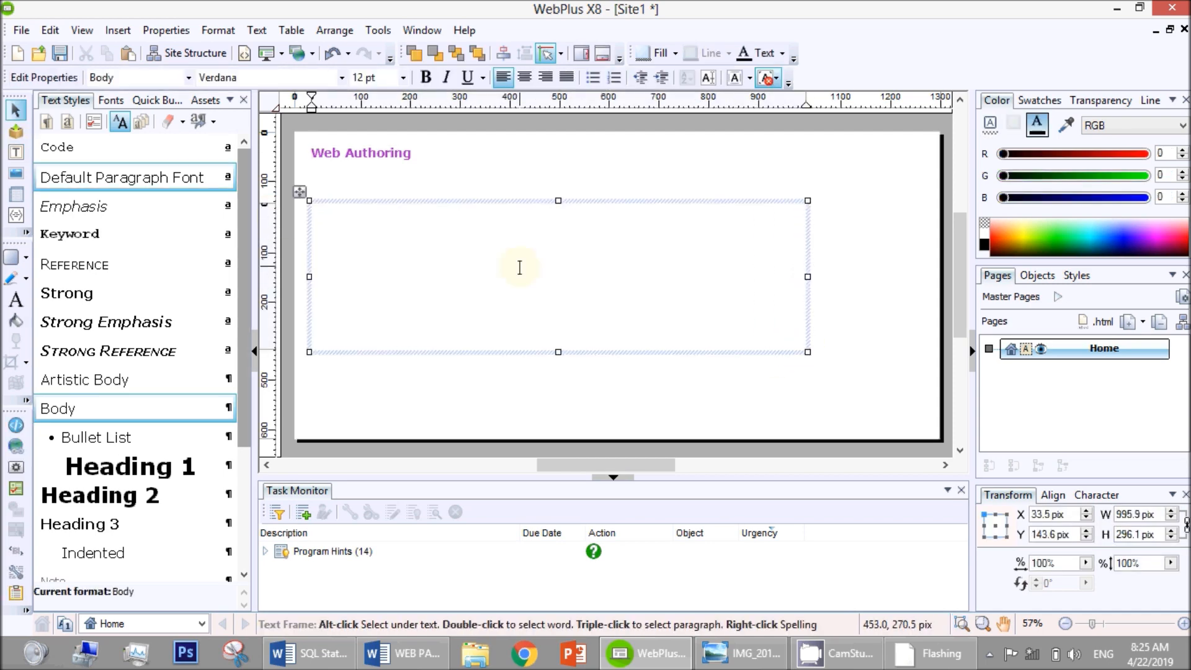
click(50, 30)
mouse_move(127, 160)
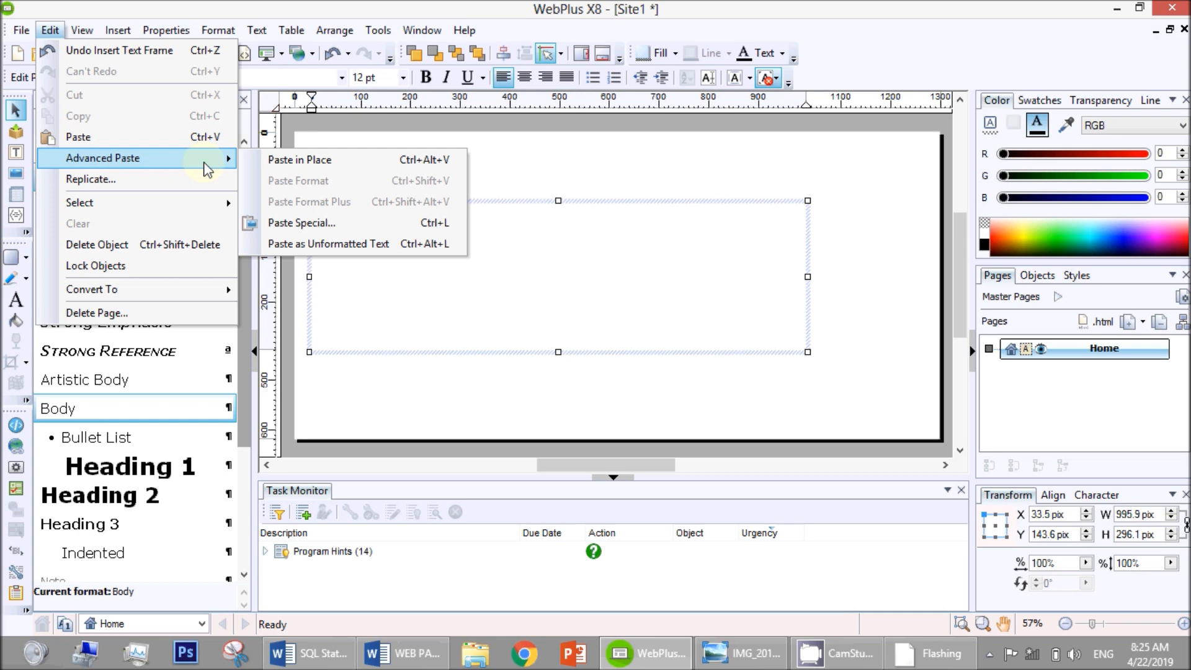
click(297, 244)
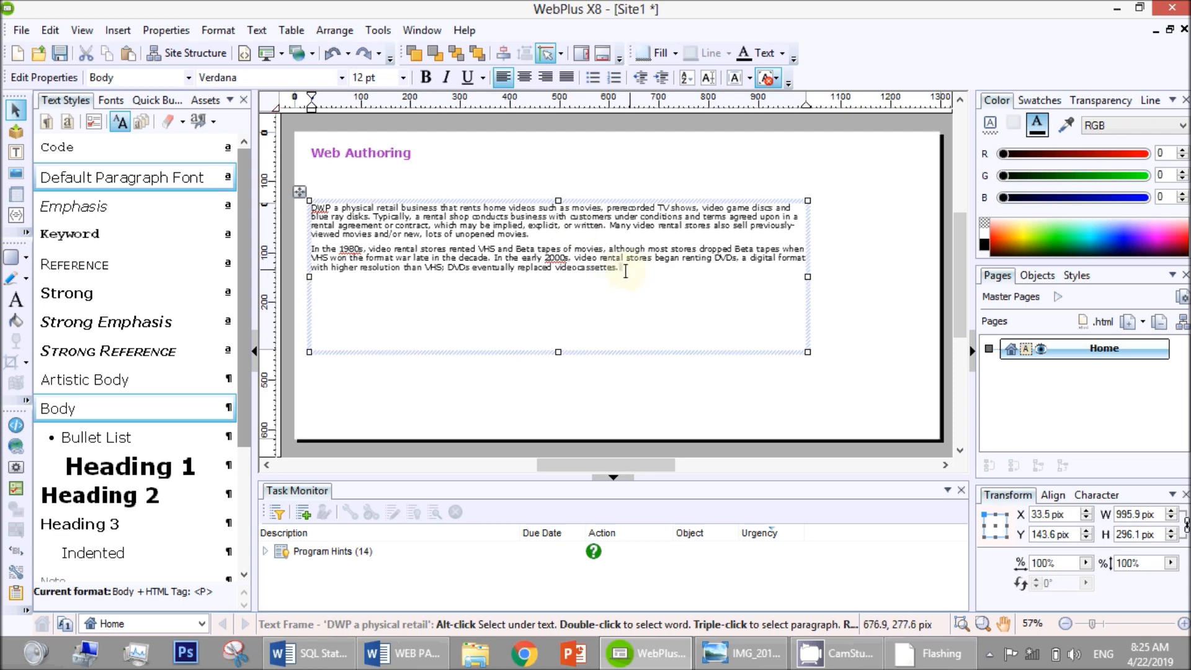
Check the sketch's paragraph notes and apply the Body style with Default Paragraph Font to all the pasted text.
drag(627, 267, 308, 206)
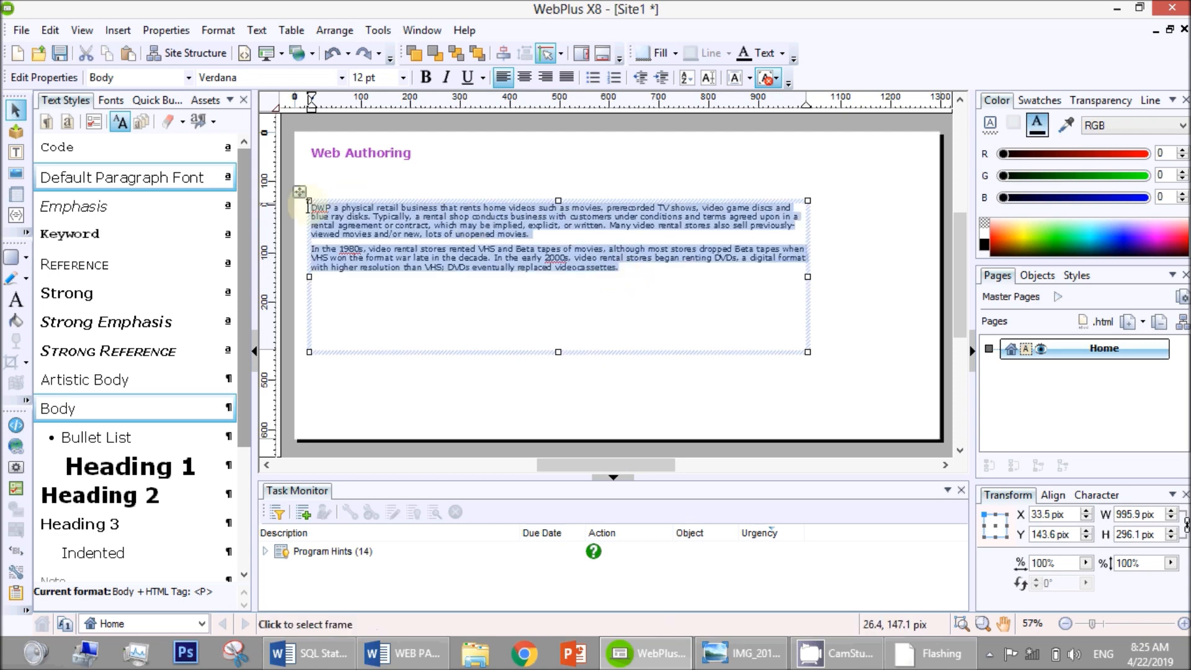
key(Escape)
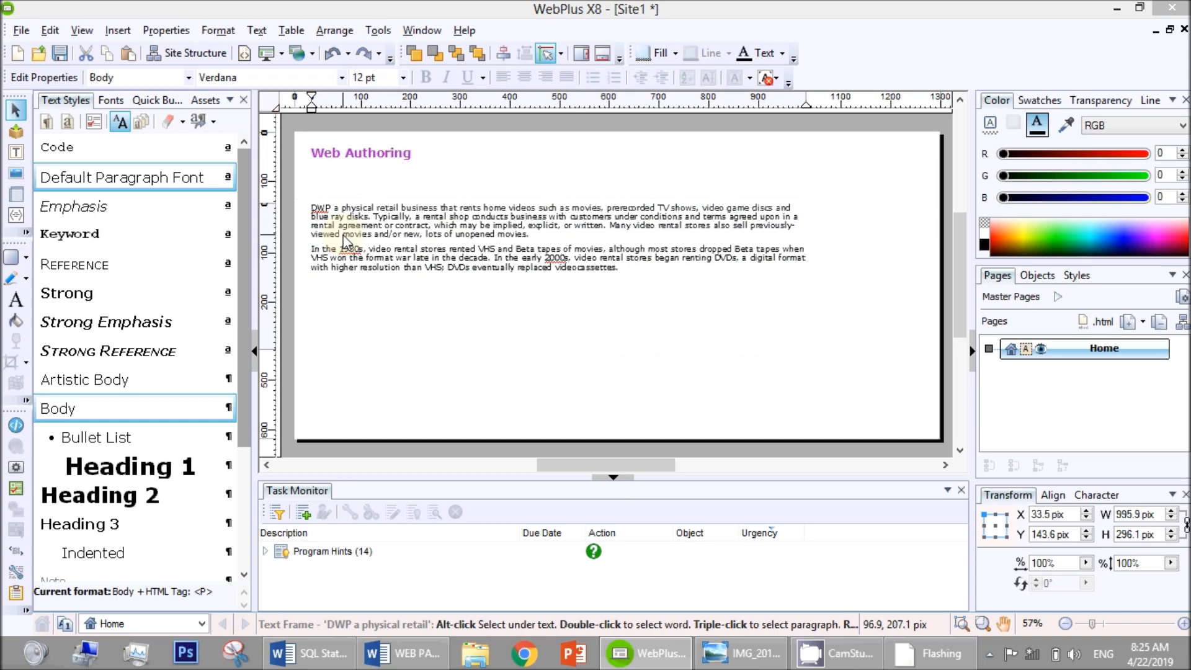
key(alt+Tab)
key(alt+Tab)
key(alt+Tab)
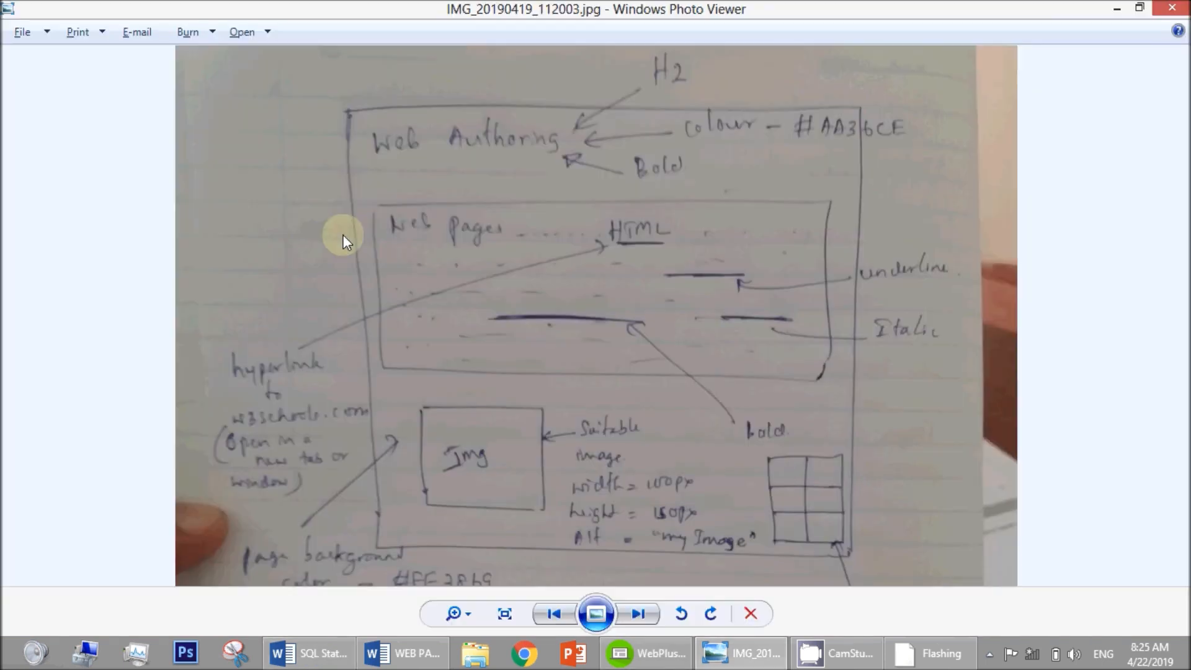
key(alt+Tab)
key(alt+Tab)
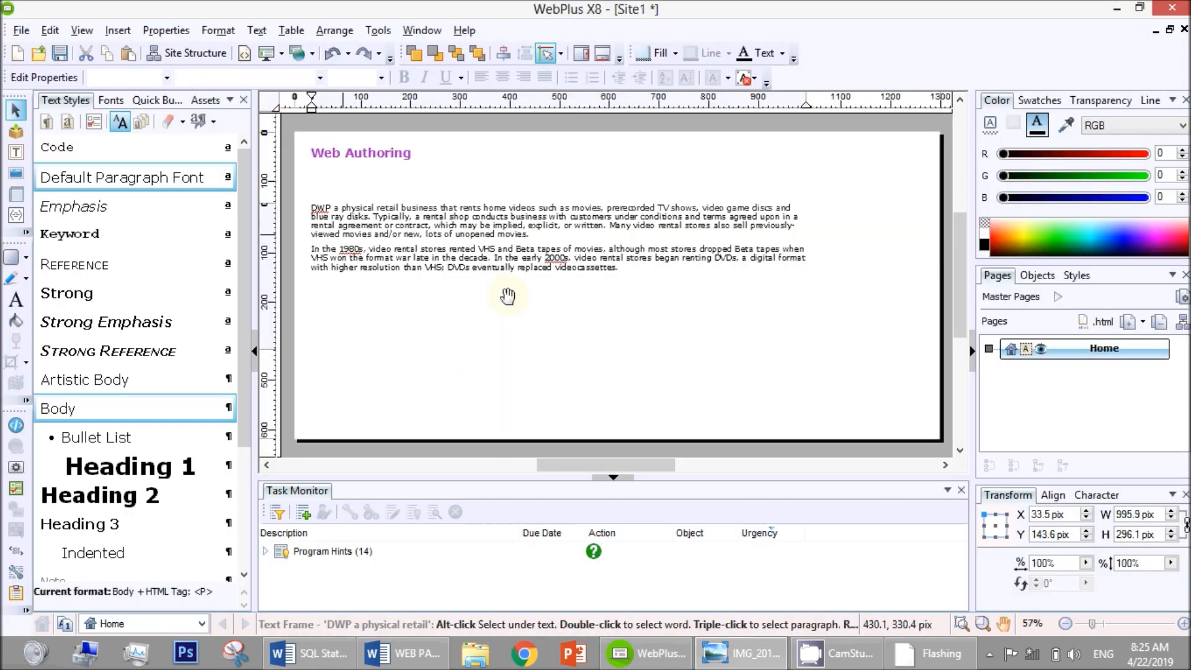
click(69, 414)
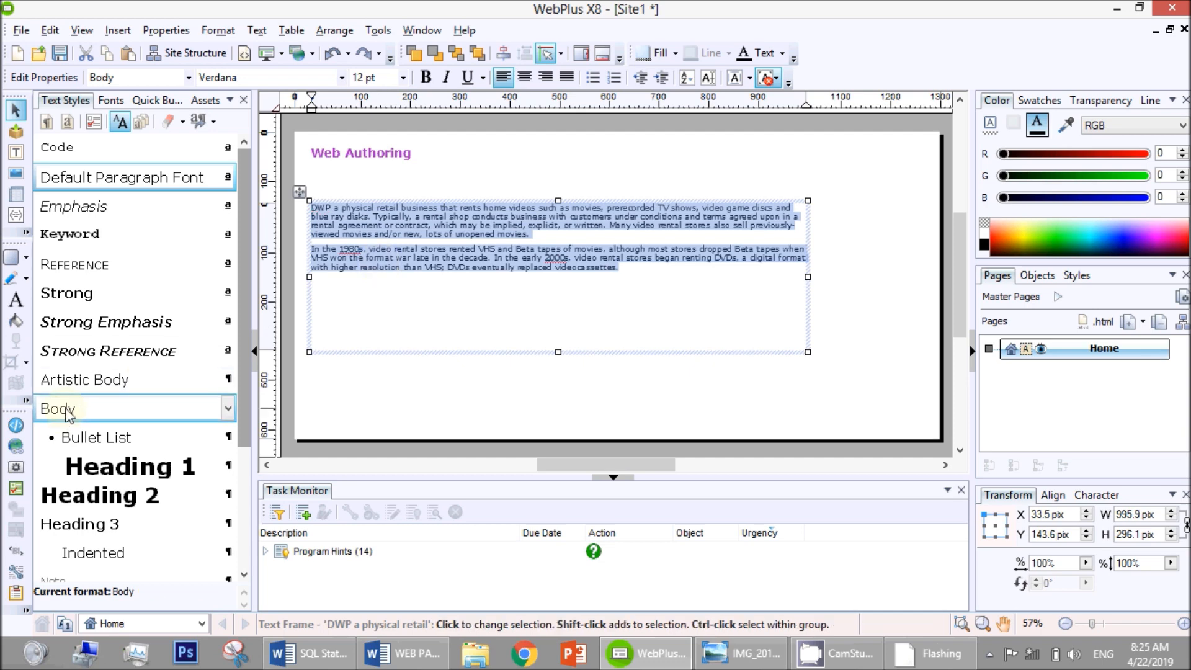
click(104, 180)
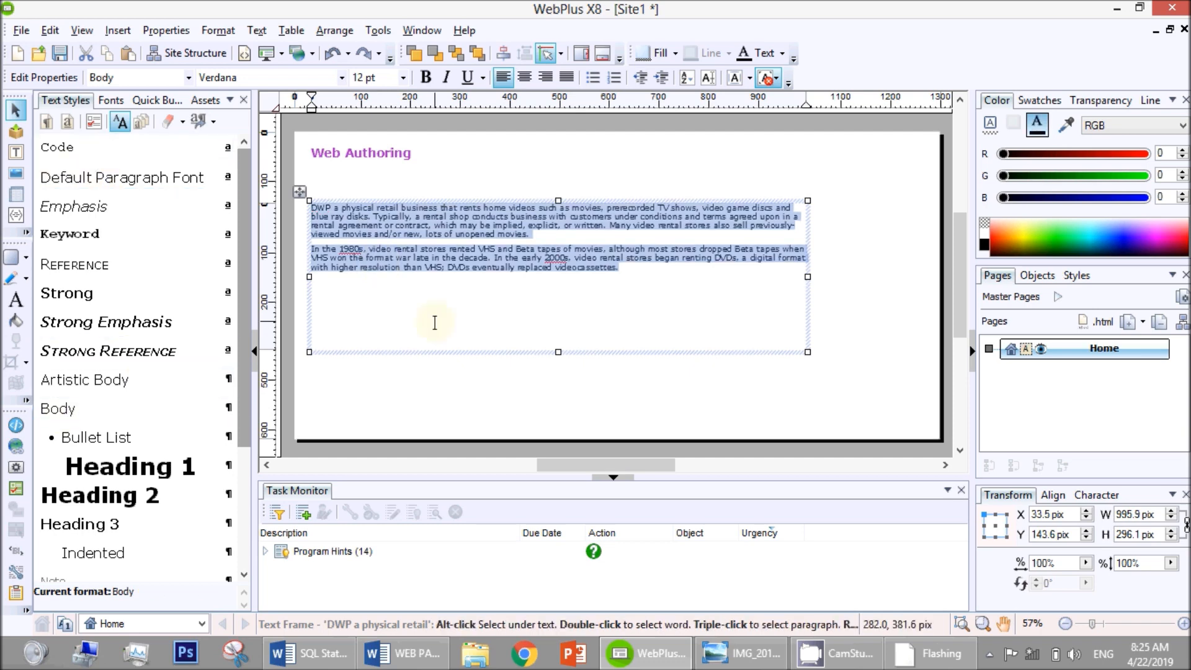
Check the hyperlink note in the sketch, return to WebPlus and select the word "videos" in the first paragraph.
key(alt+Tab)
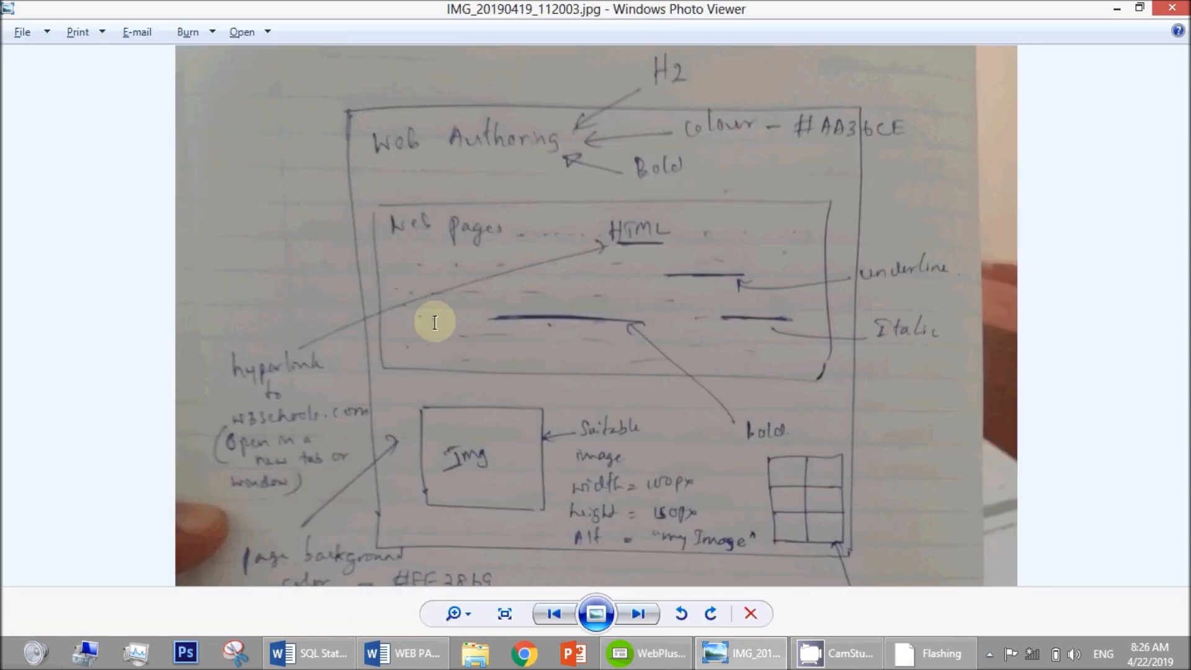
key(alt+Tab)
click(668, 249)
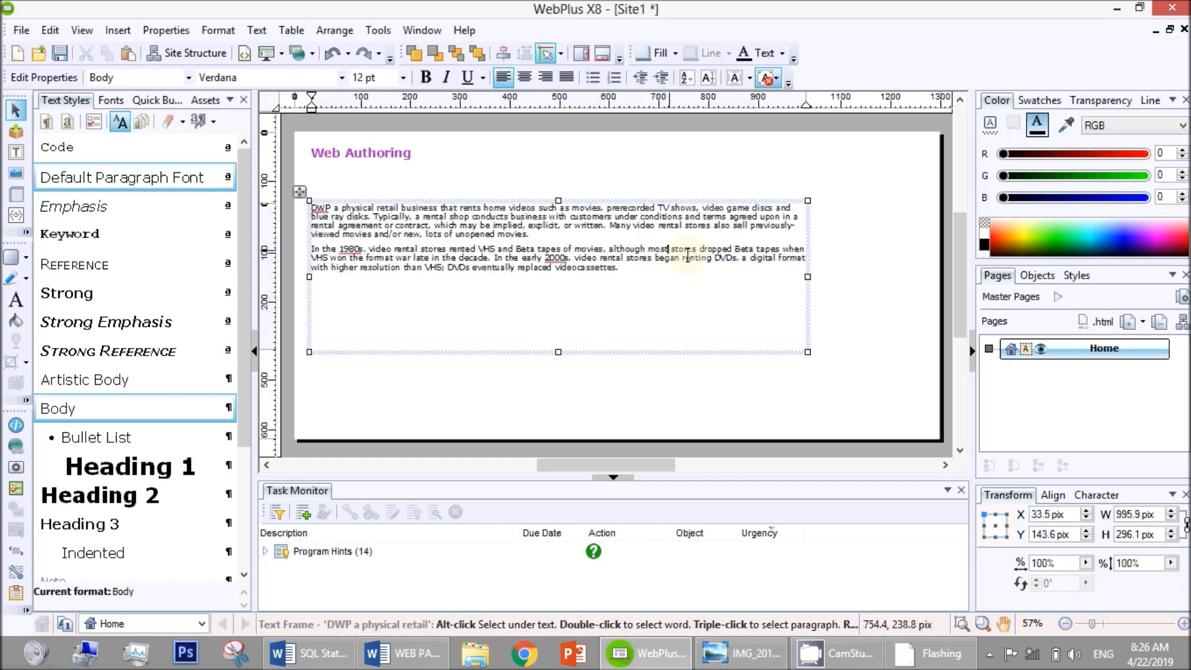
click(1183, 623)
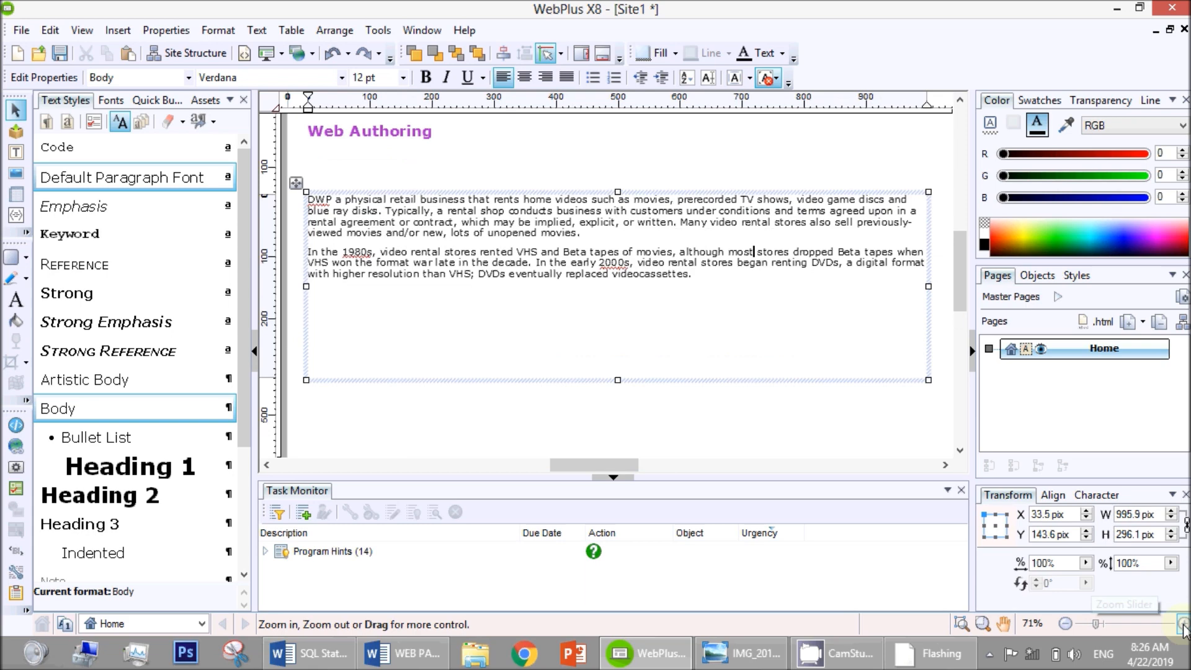
click(1183, 624)
drag(564, 475, 557, 474)
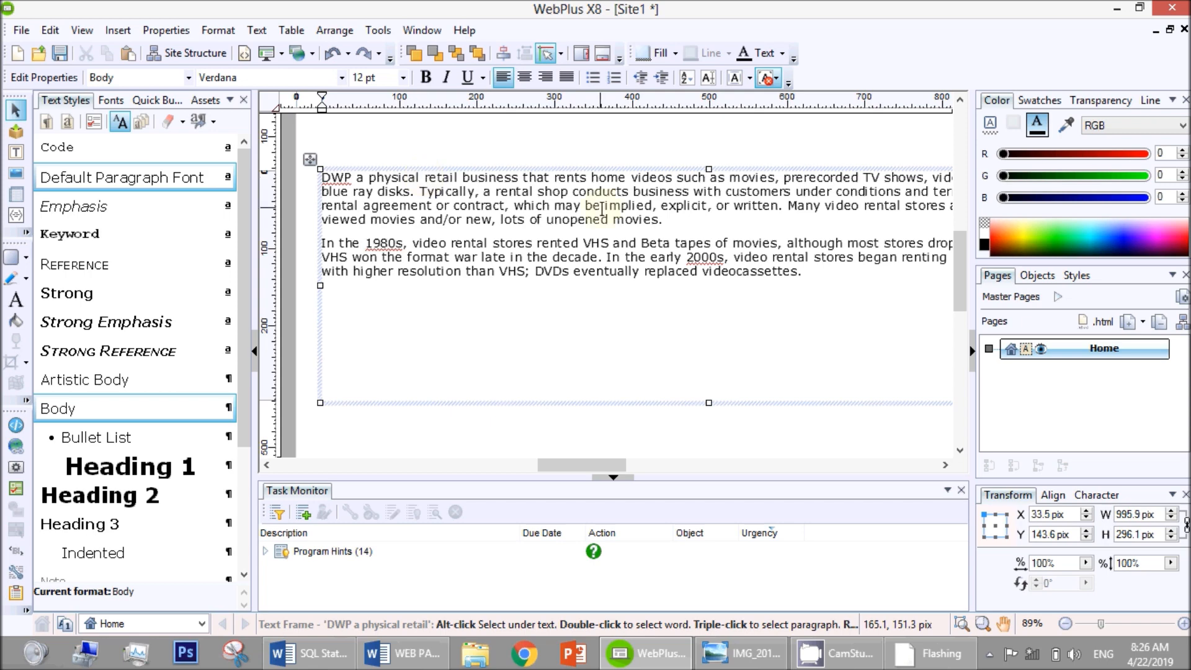
drag(631, 177, 672, 180)
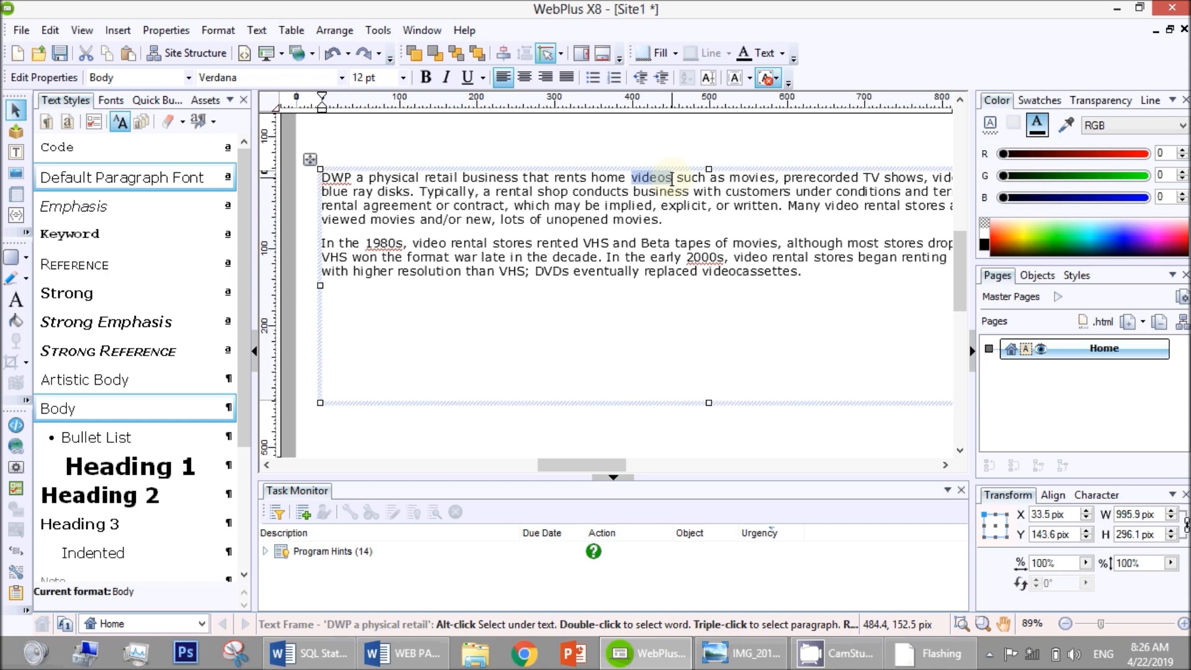
key(ctrl+k)
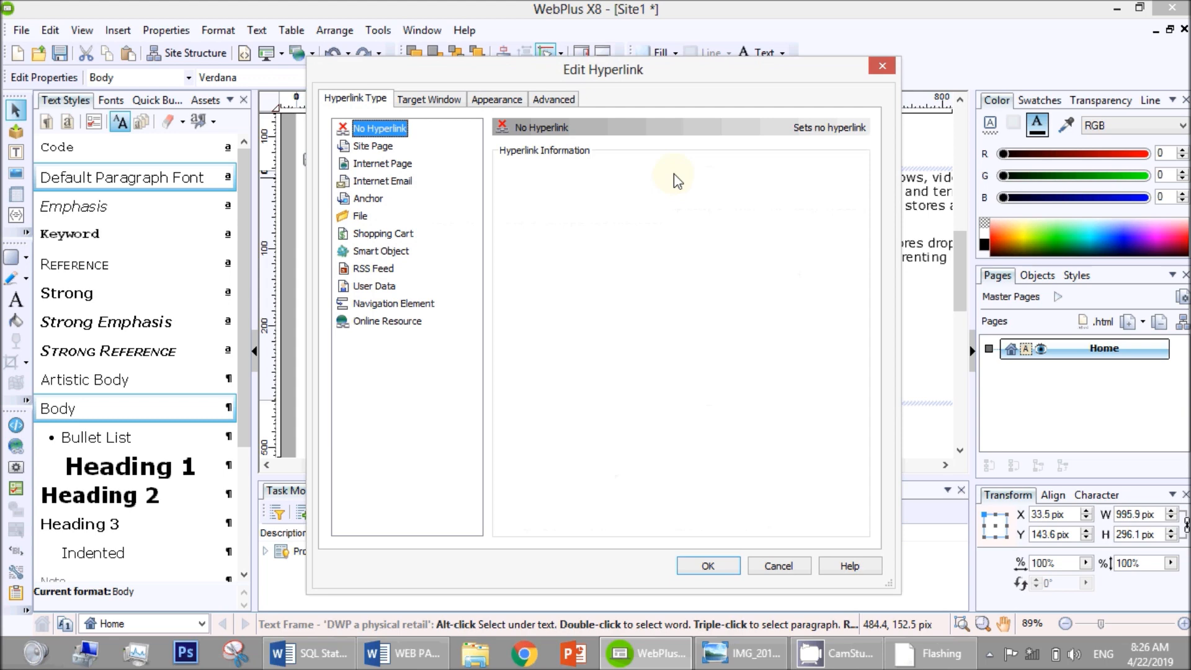
click(881, 66)
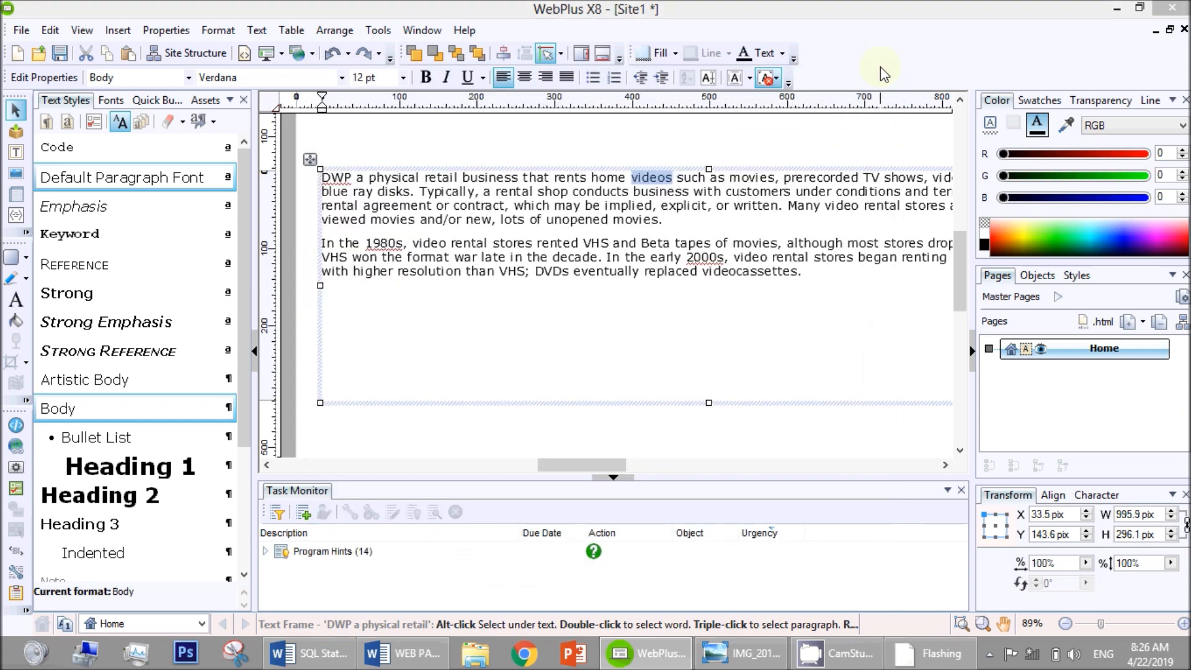
key(ctrl+k)
click(880, 68)
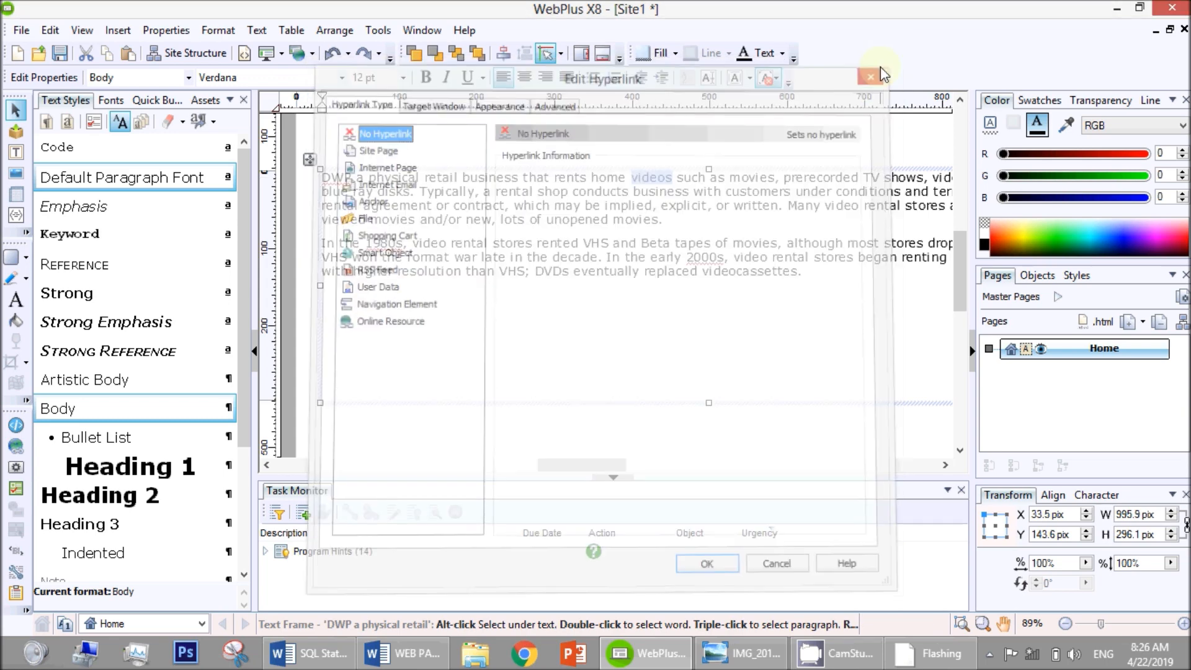
click(118, 31)
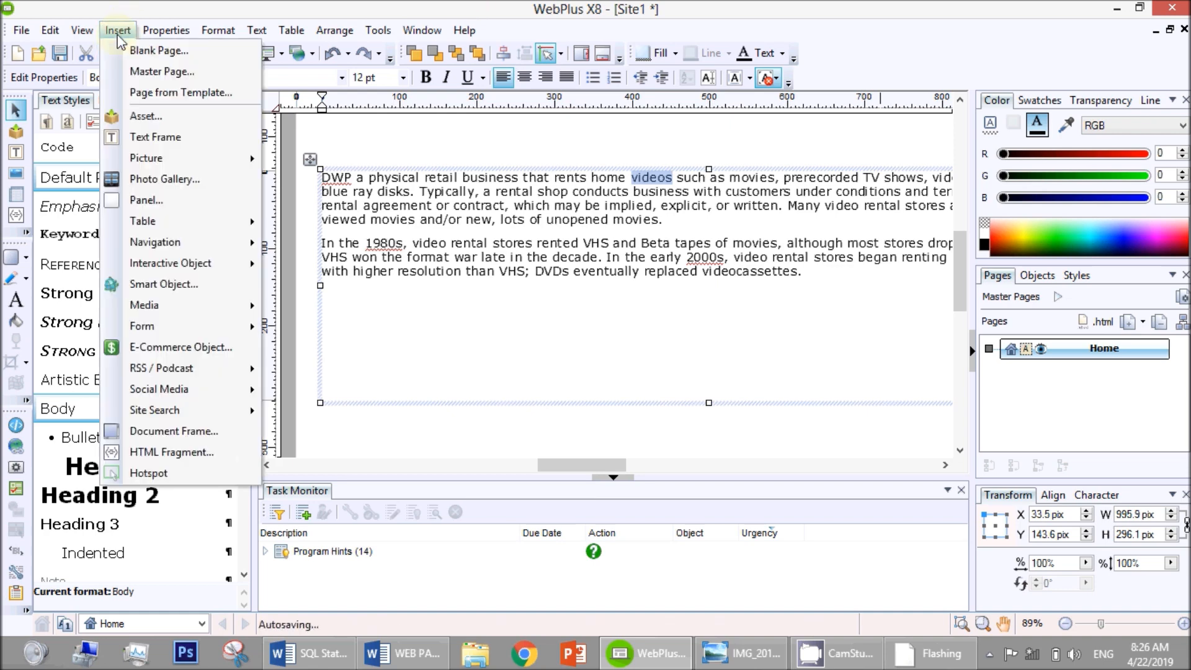
click(118, 31)
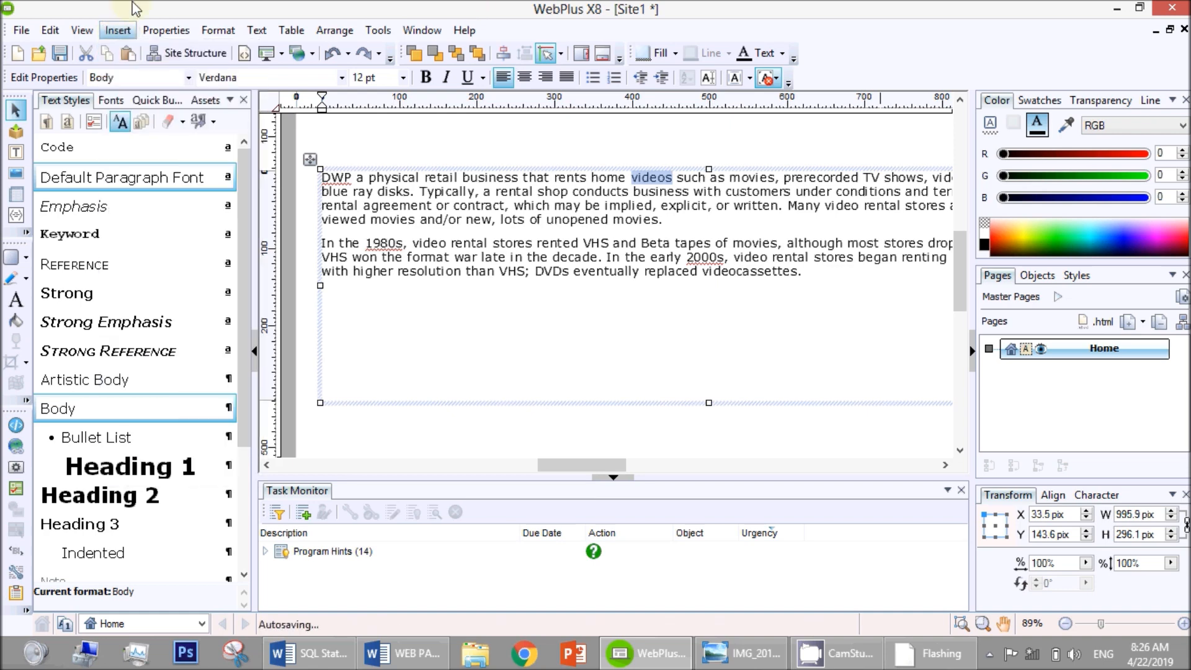
Open the hyperlink settings for "videos" and examine the Site Page, Internet Page and Internet Email link types.
click(16, 453)
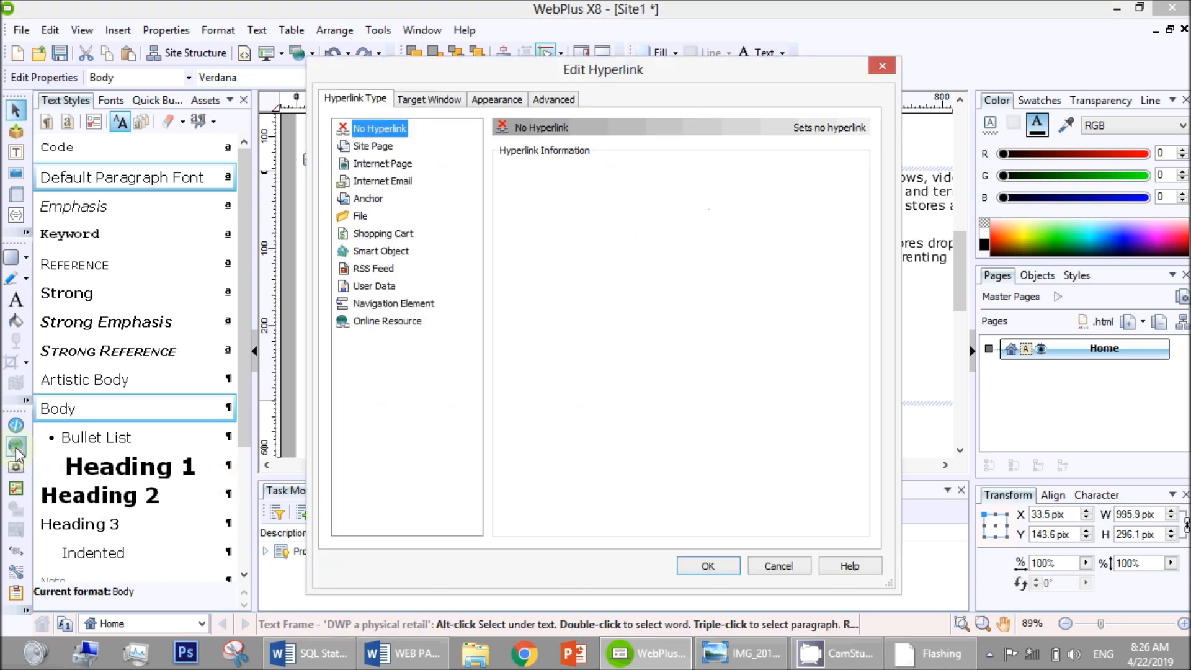
click(371, 149)
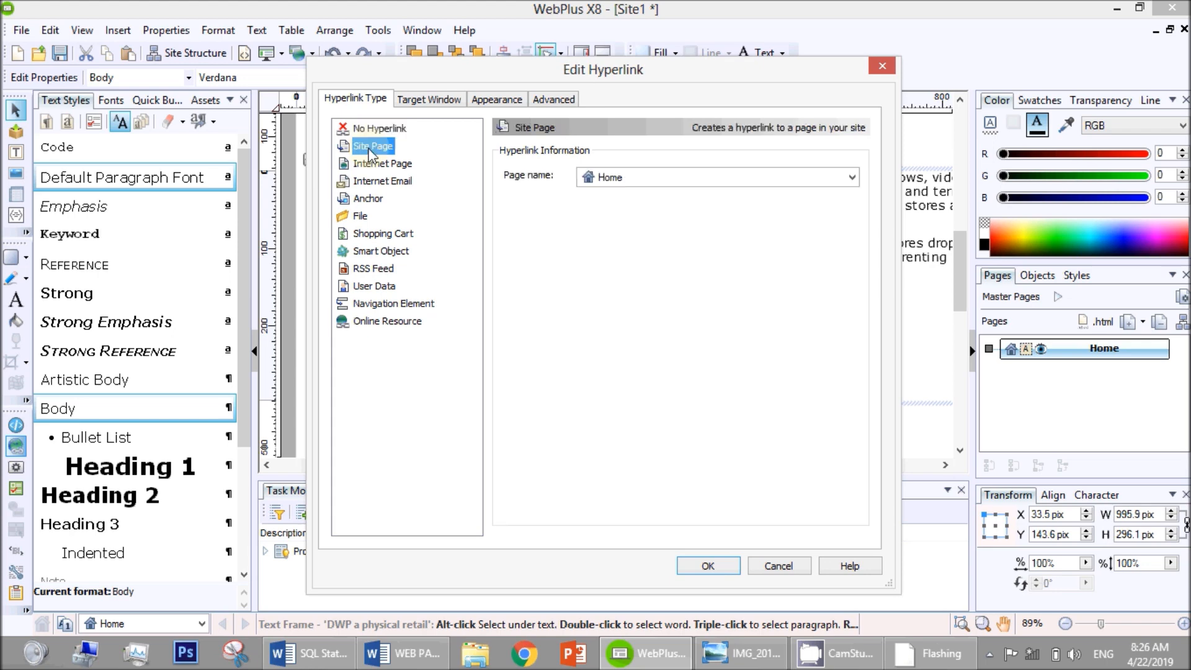
click(373, 164)
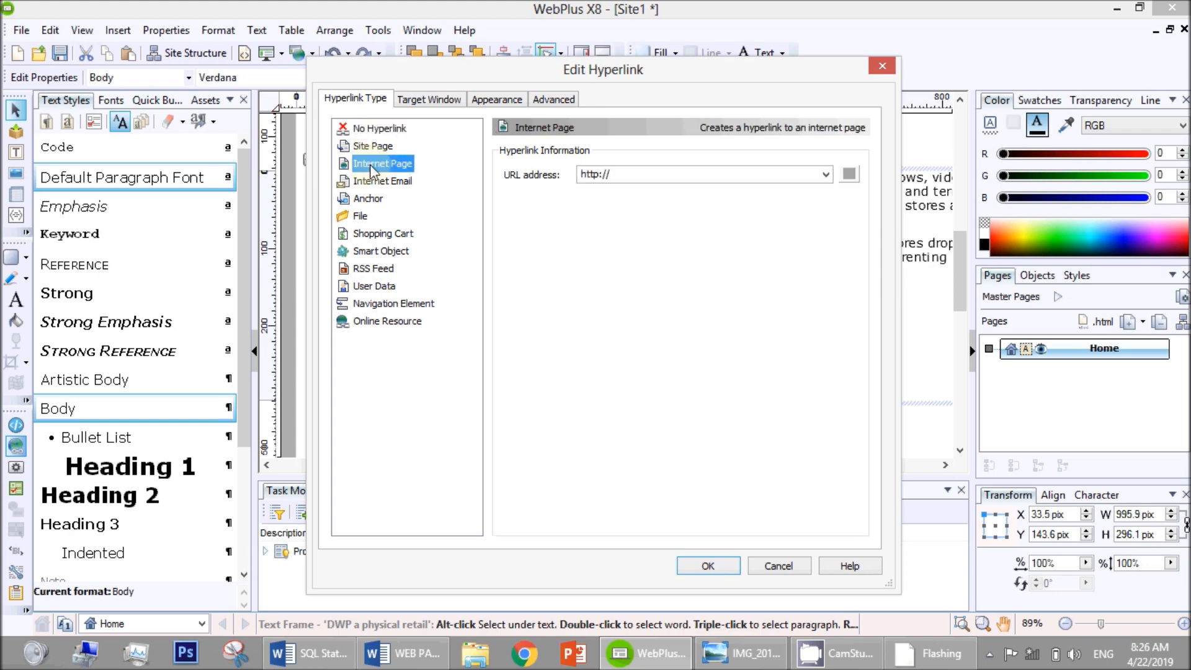
click(373, 151)
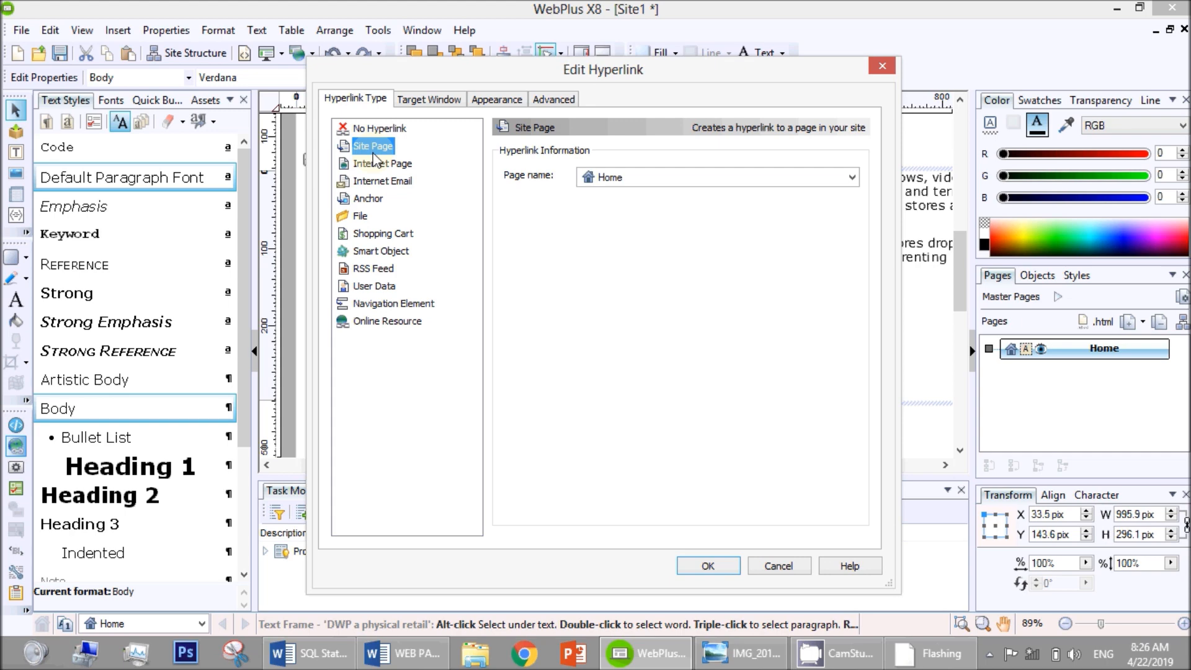
click(672, 180)
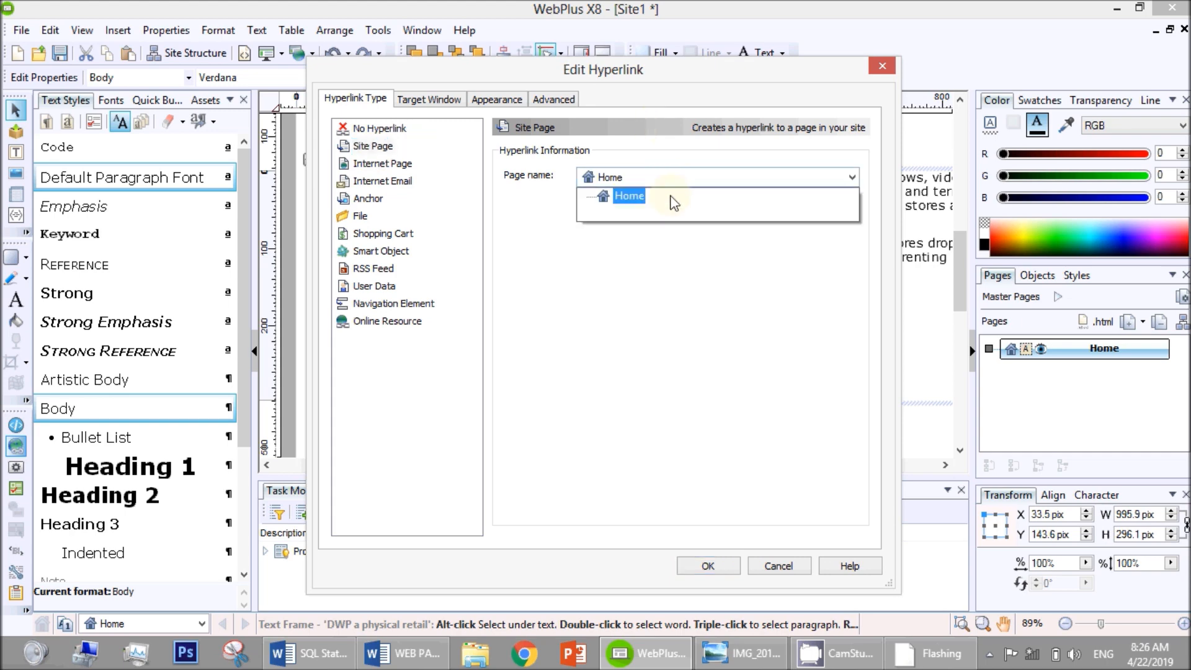
click(665, 181)
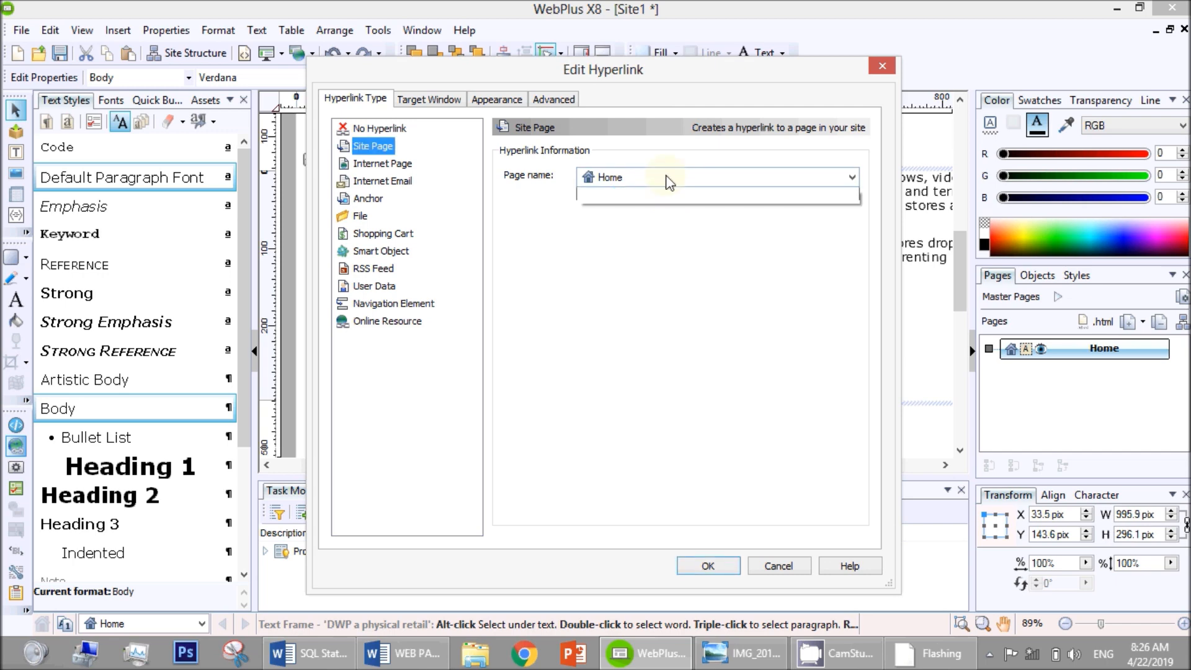
click(395, 164)
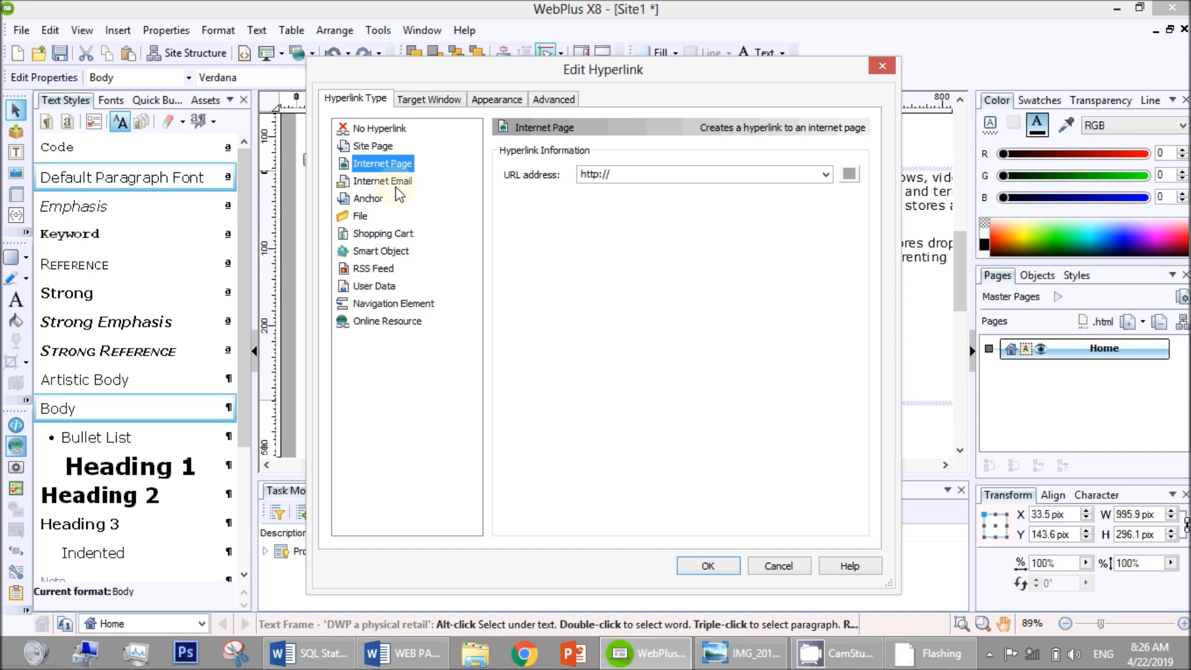
click(398, 185)
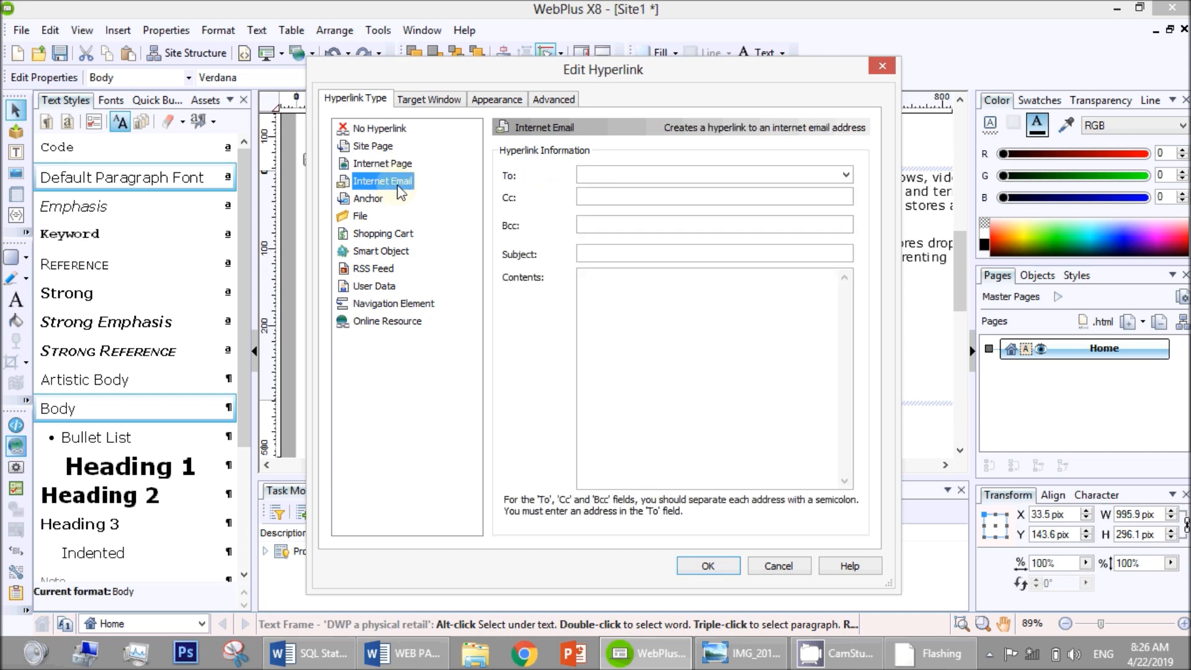
click(400, 164)
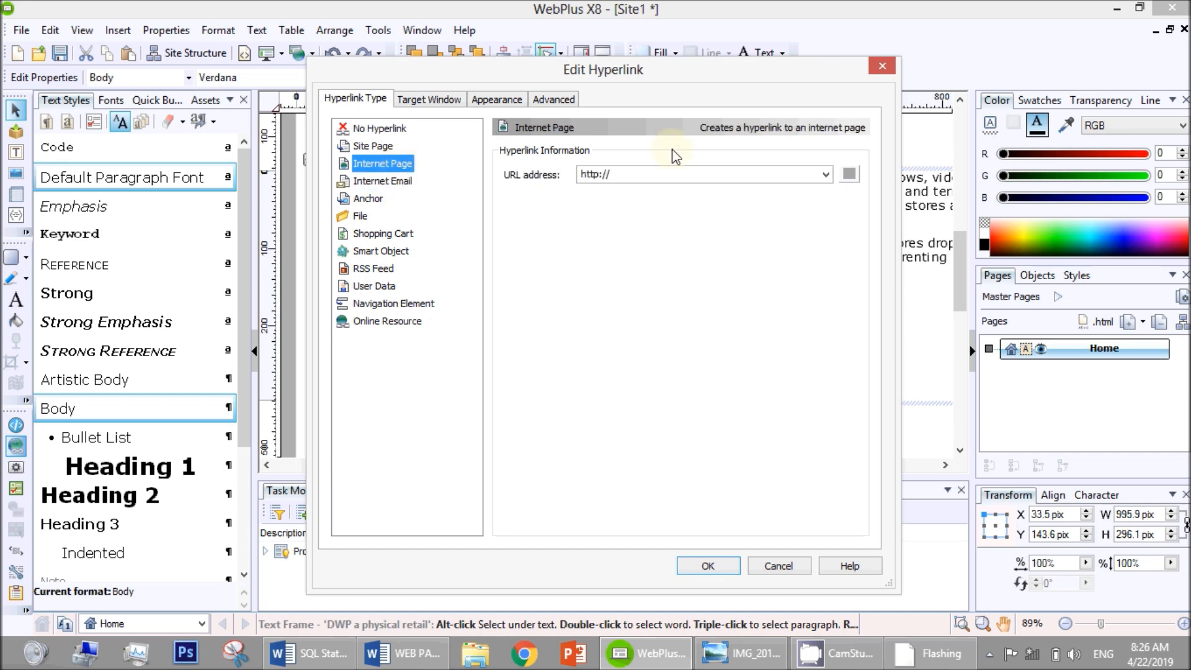
click(653, 174)
click(654, 174)
text(www.w3schools.com)
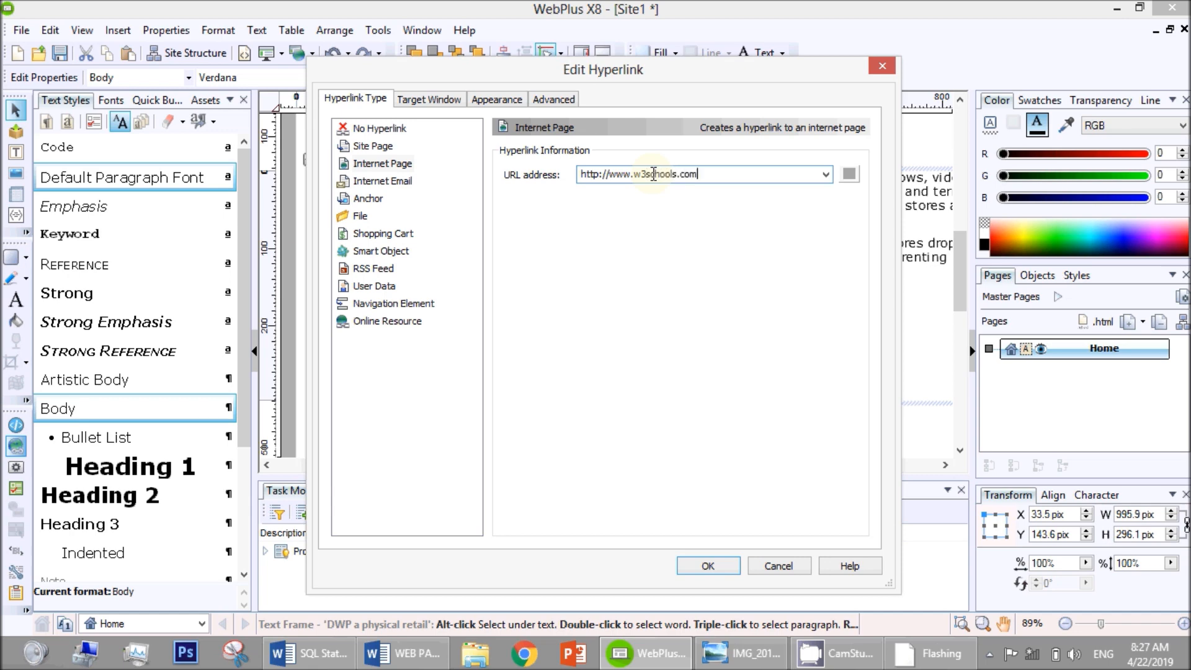
click(734, 566)
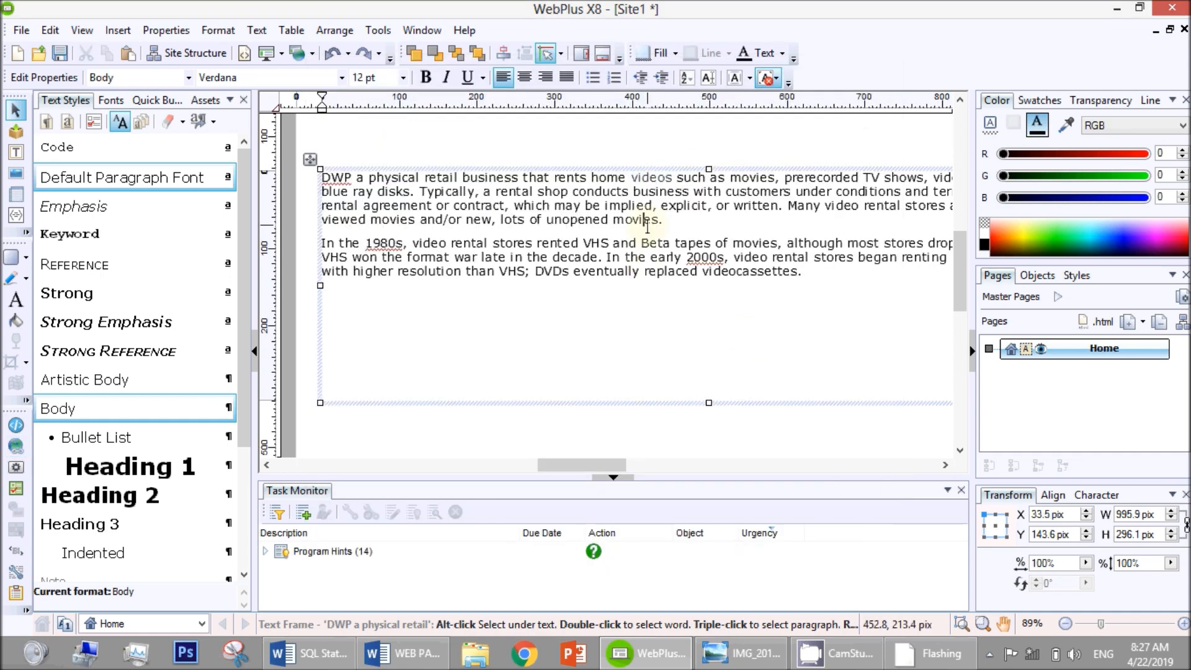
Check the sketch's text formatting notes and italicise "lots of unopened movies." at the end of the first paragraph.
key(alt+Tab)
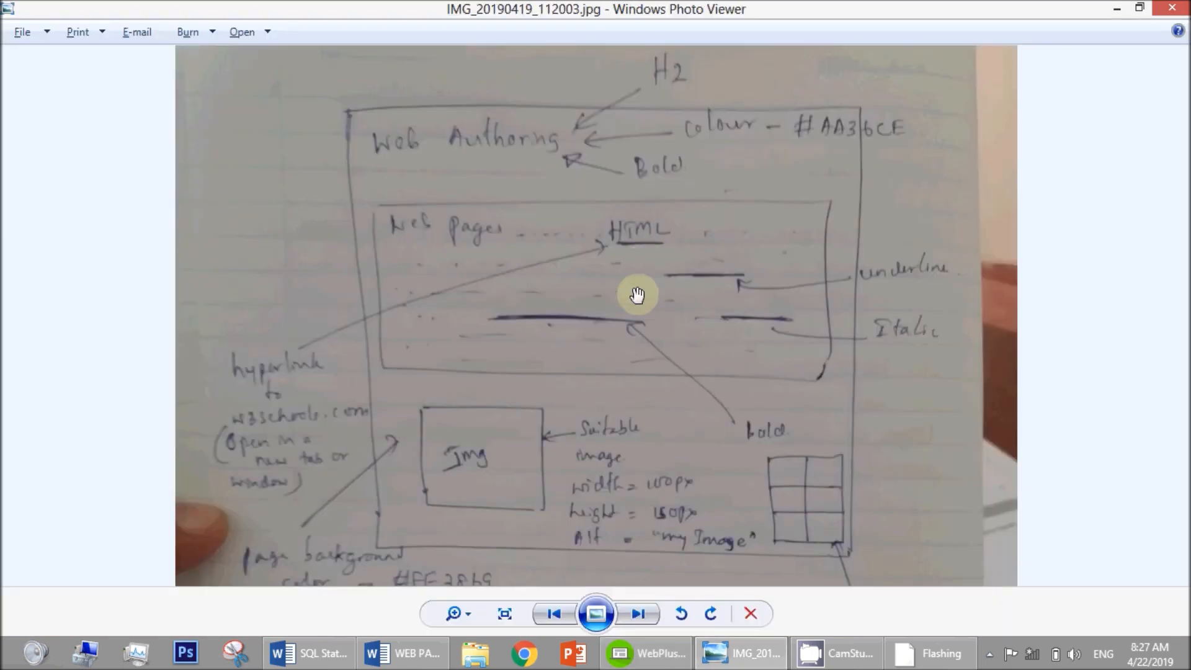
key(alt+Tab)
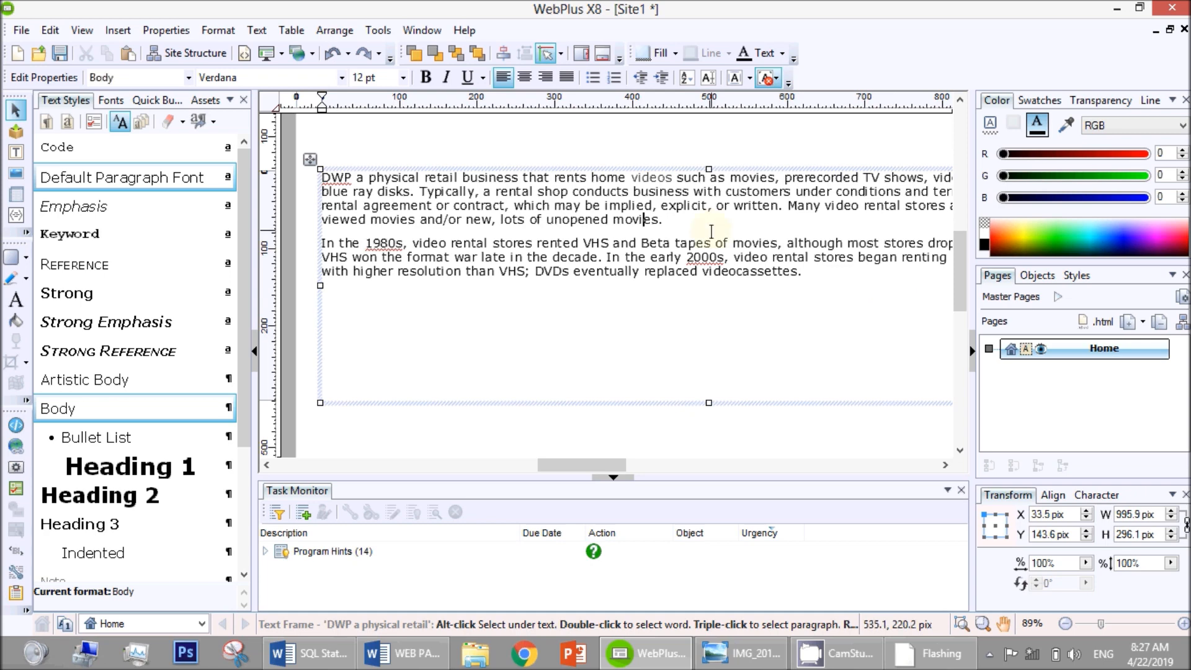
drag(497, 220, 669, 222)
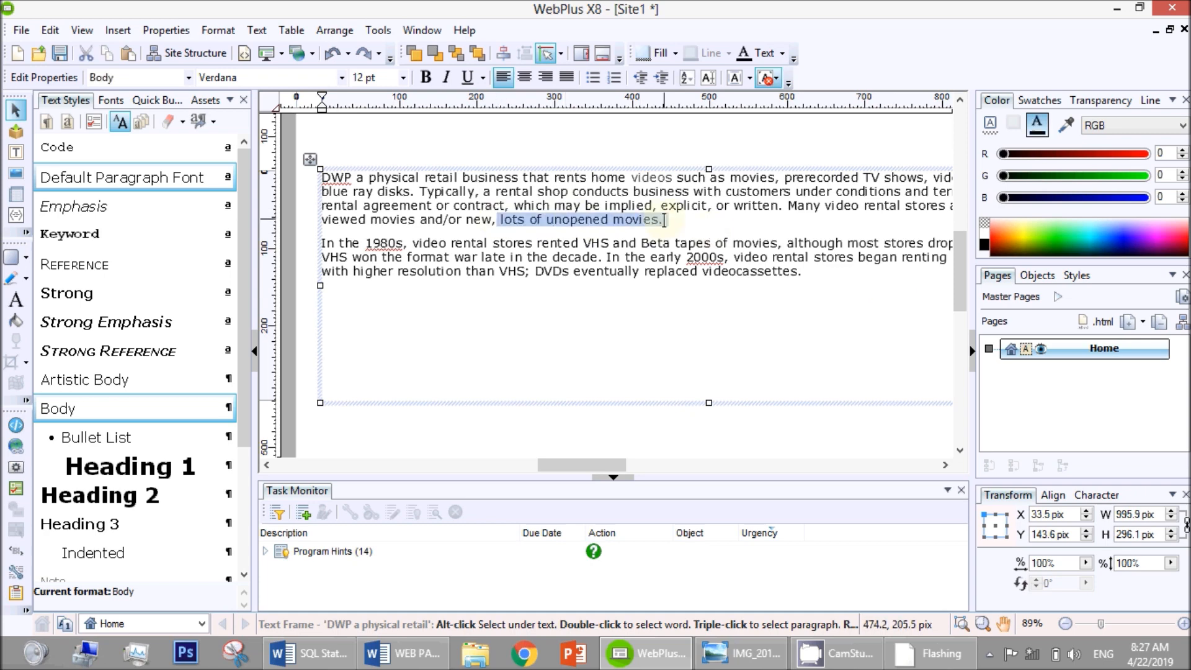
click(445, 77)
click(533, 298)
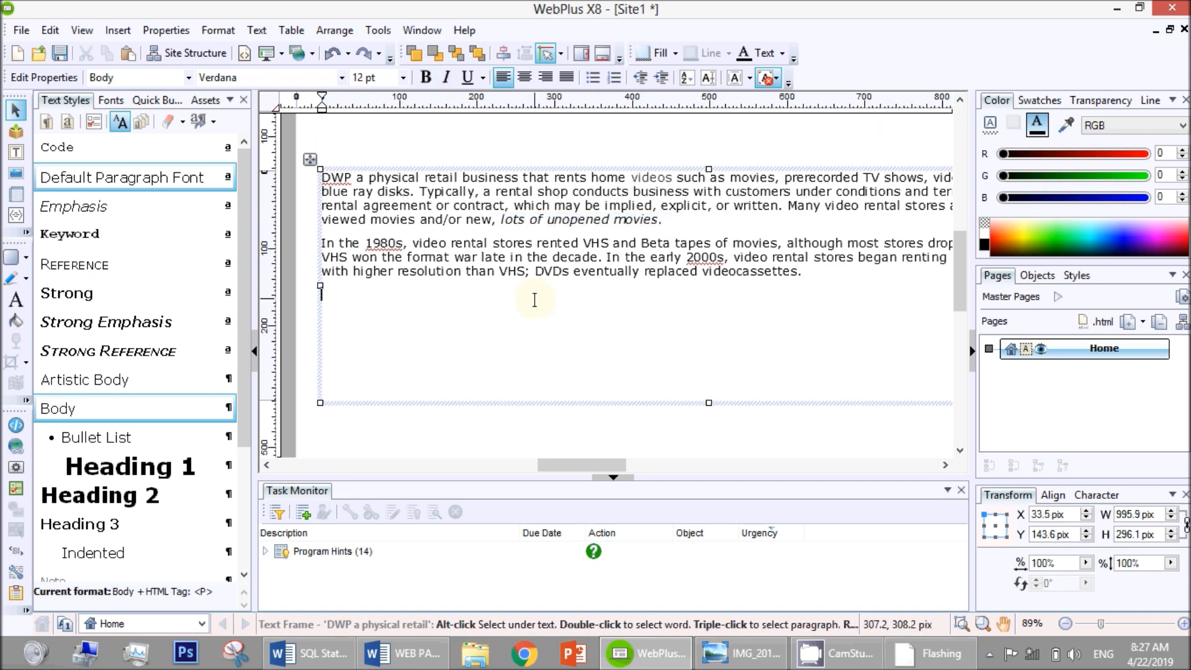
Recheck the sketch, remove the italics from "lots of unopened movies." and underline the phrase instead.
key(alt+Tab)
key(alt+Tab)
drag(501, 220, 667, 220)
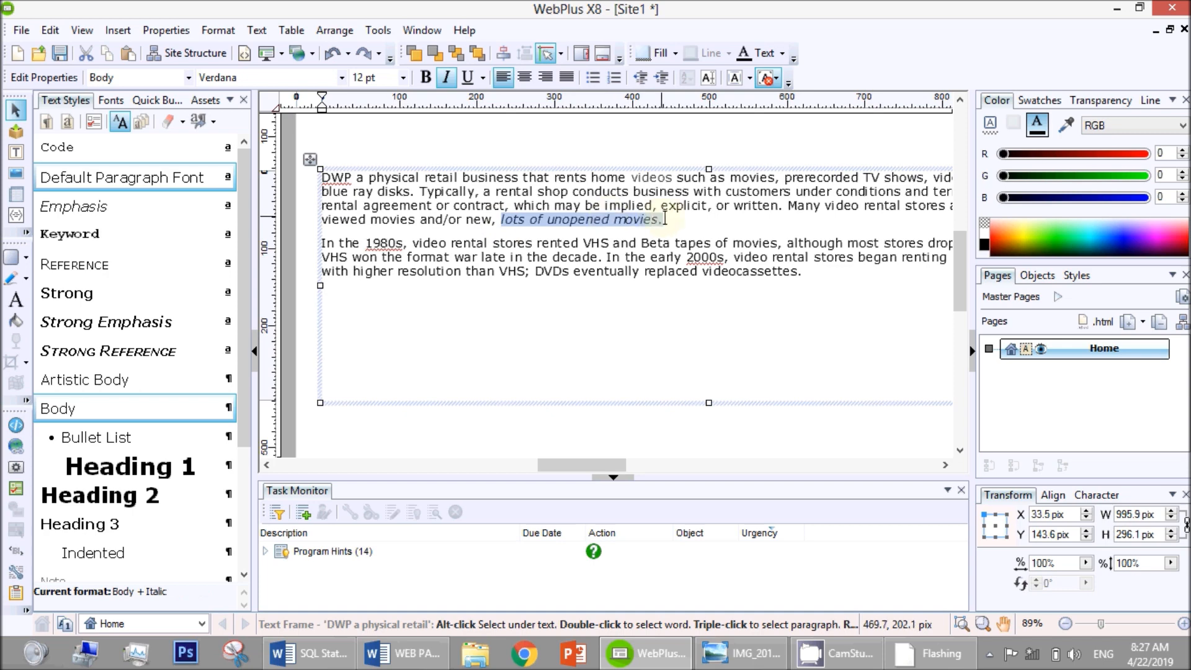
click(453, 85)
click(467, 84)
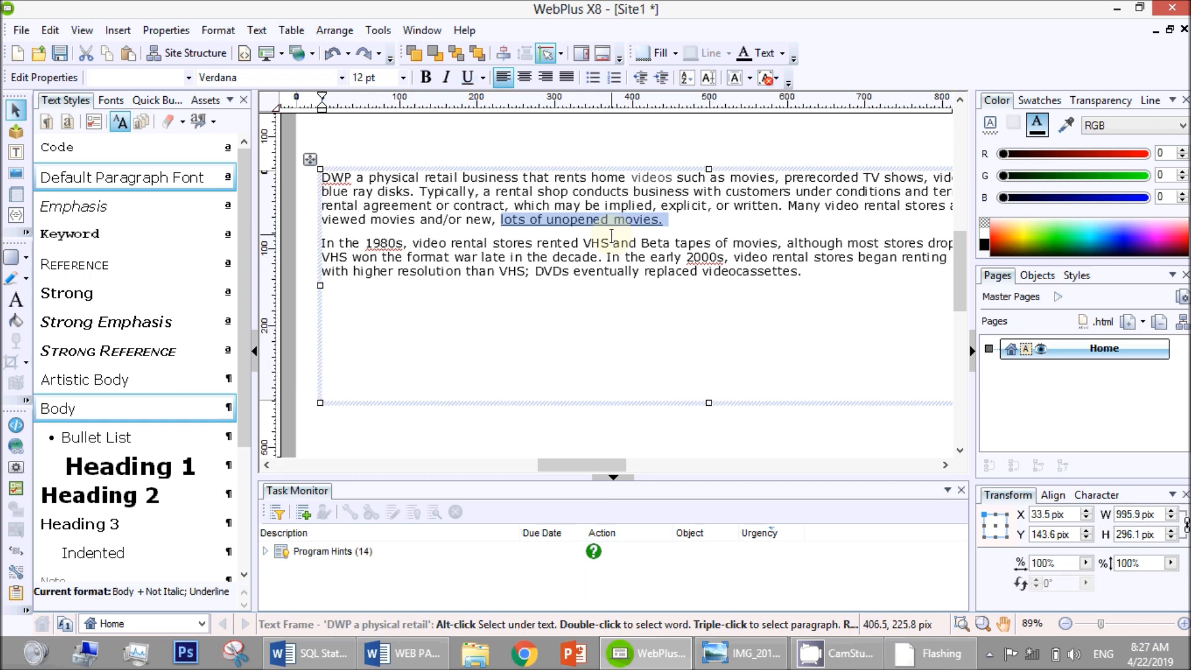
Consult the sketch again and italicise "stores rented VHS and Beta" in the second paragraph.
key(alt+Tab)
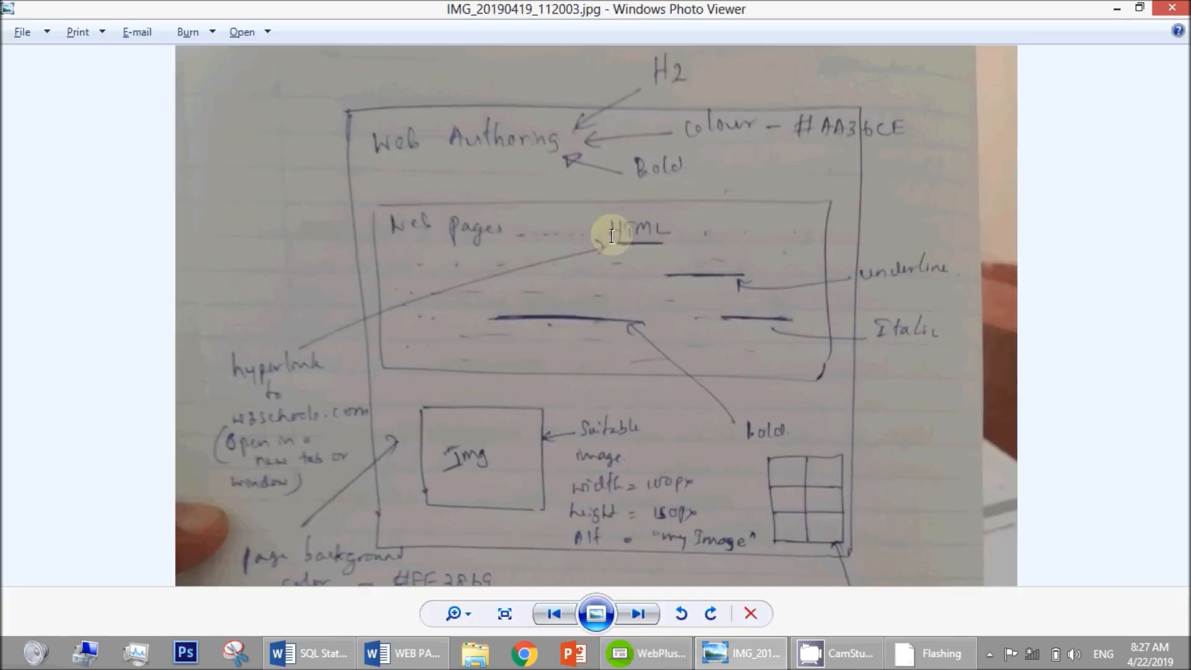
key(alt+Tab)
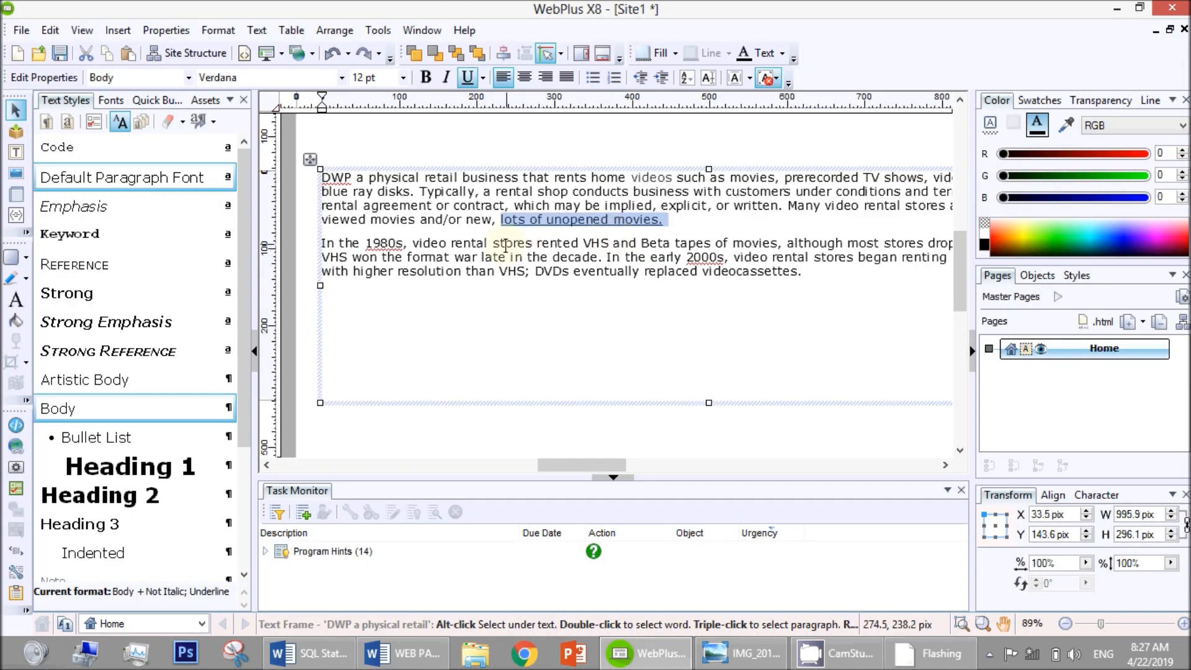
drag(495, 242, 671, 245)
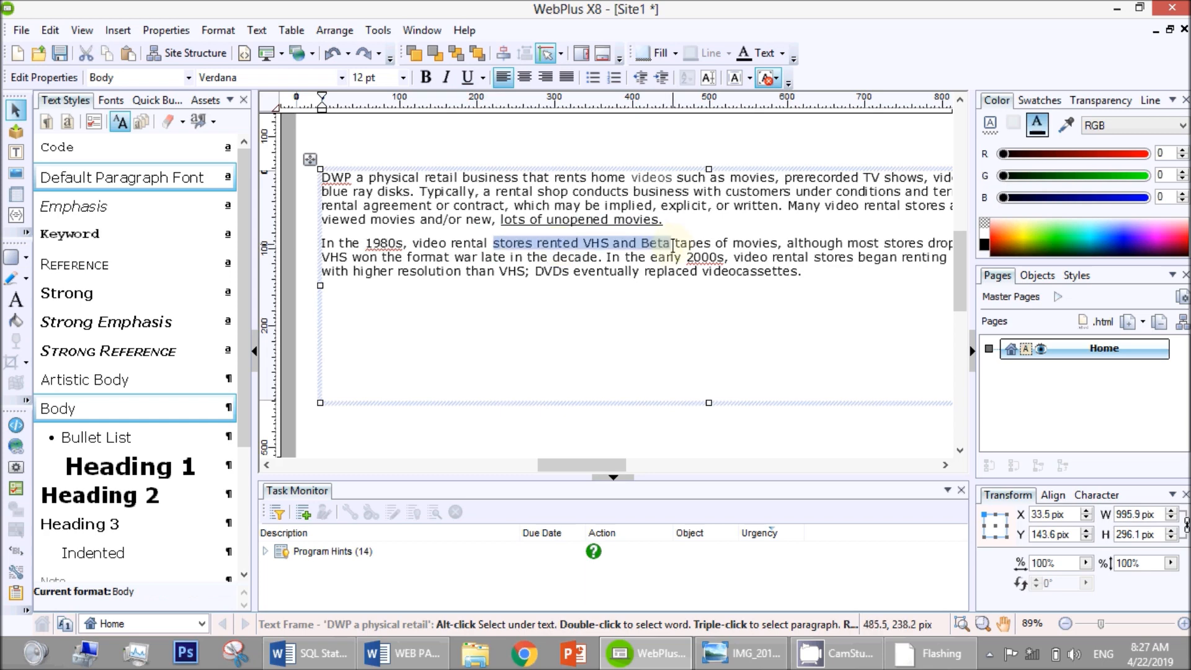
click(447, 78)
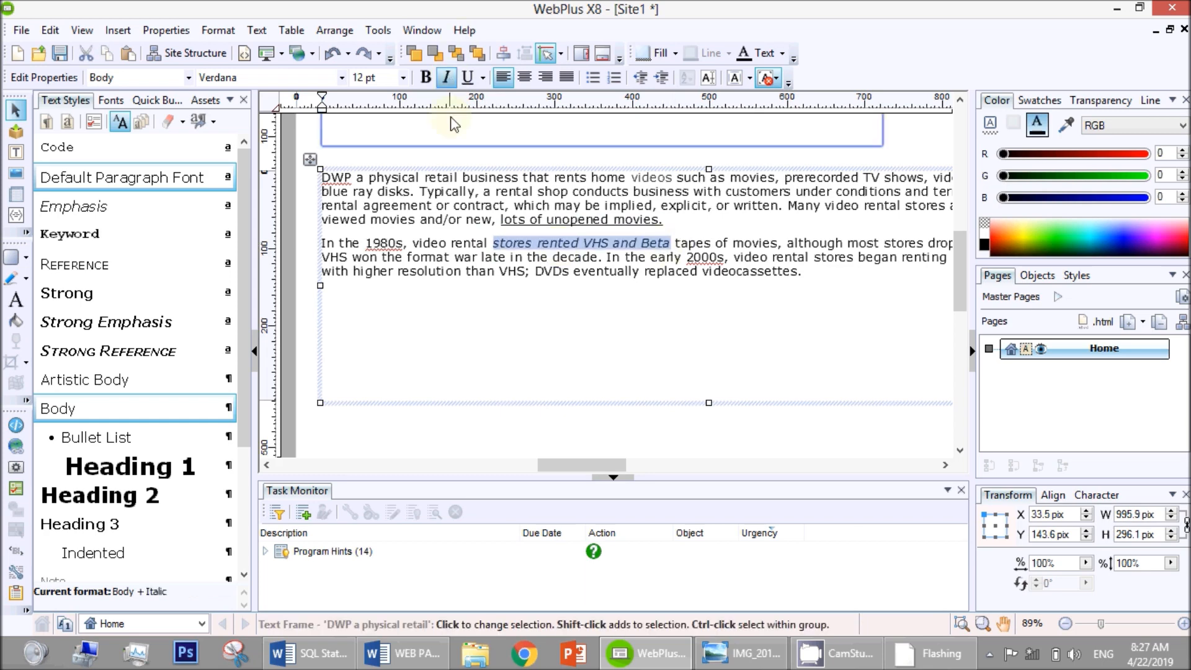
Make "esolution than VHS" bold in the last line of the second paragraph.
drag(400, 273, 526, 272)
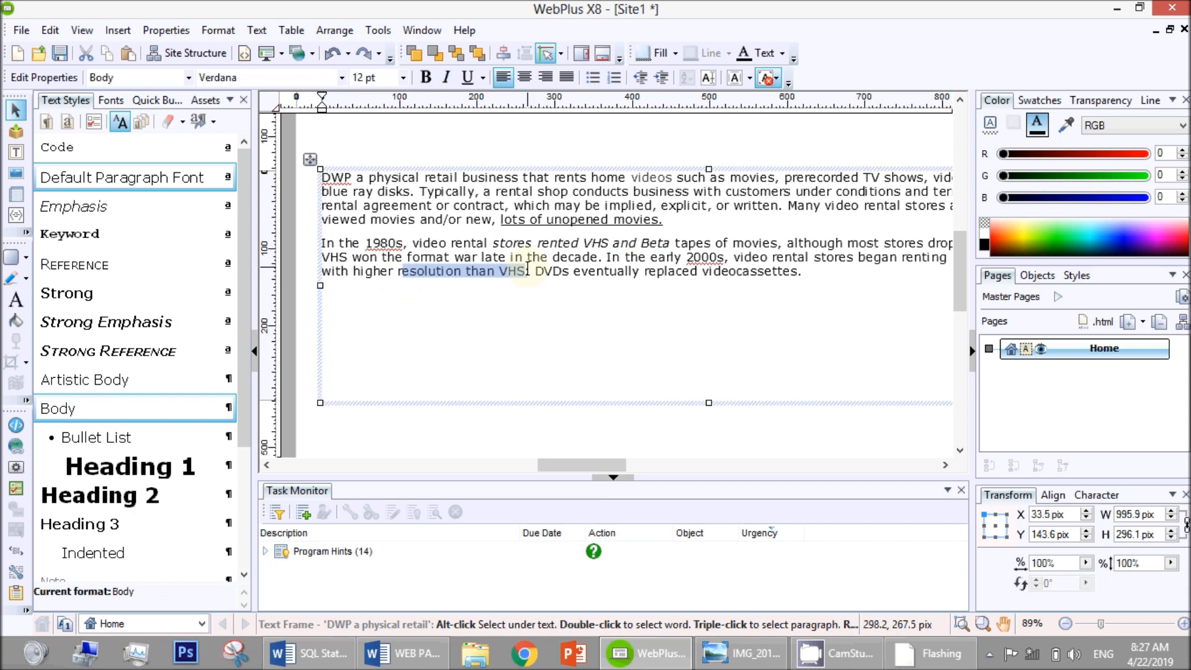
click(427, 77)
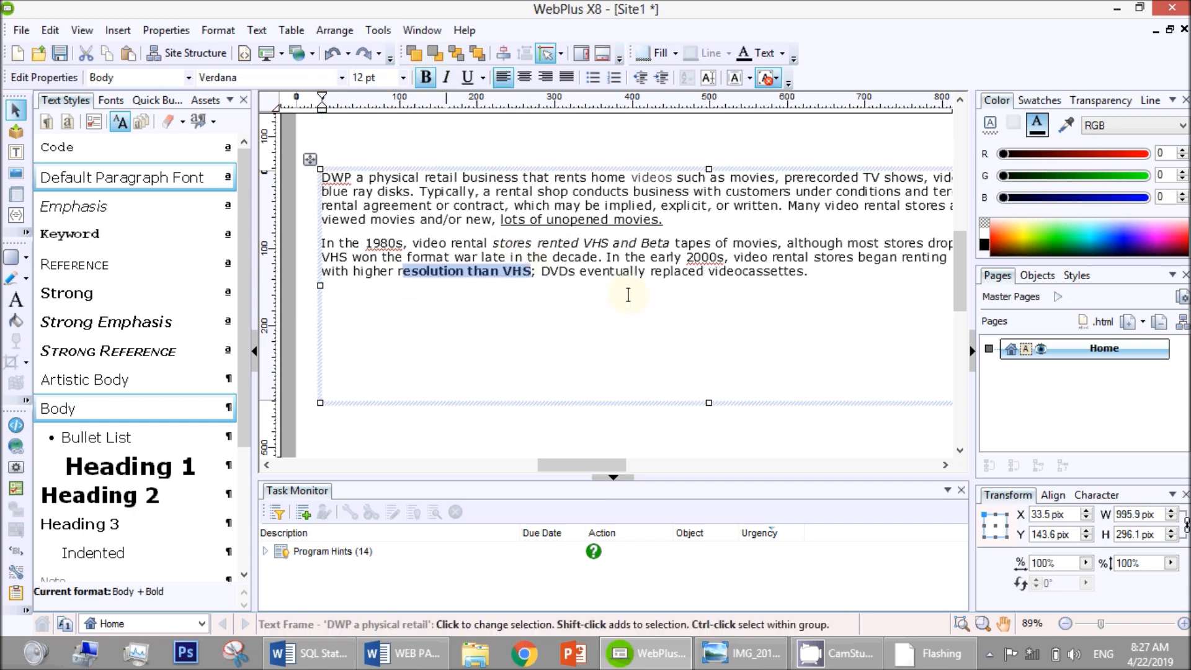
click(627, 294)
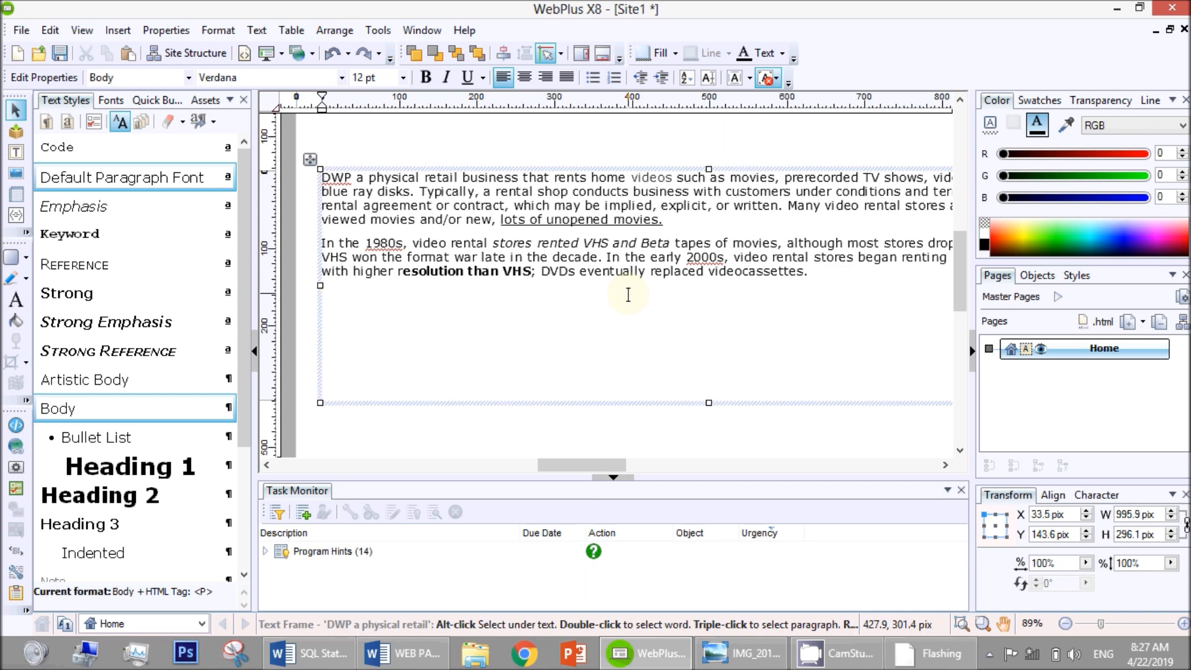
Check the sketch's layout and shorten the body text frame so it ends just below the second paragraph.
key(alt+Tab)
drag(550, 317, 577, 260)
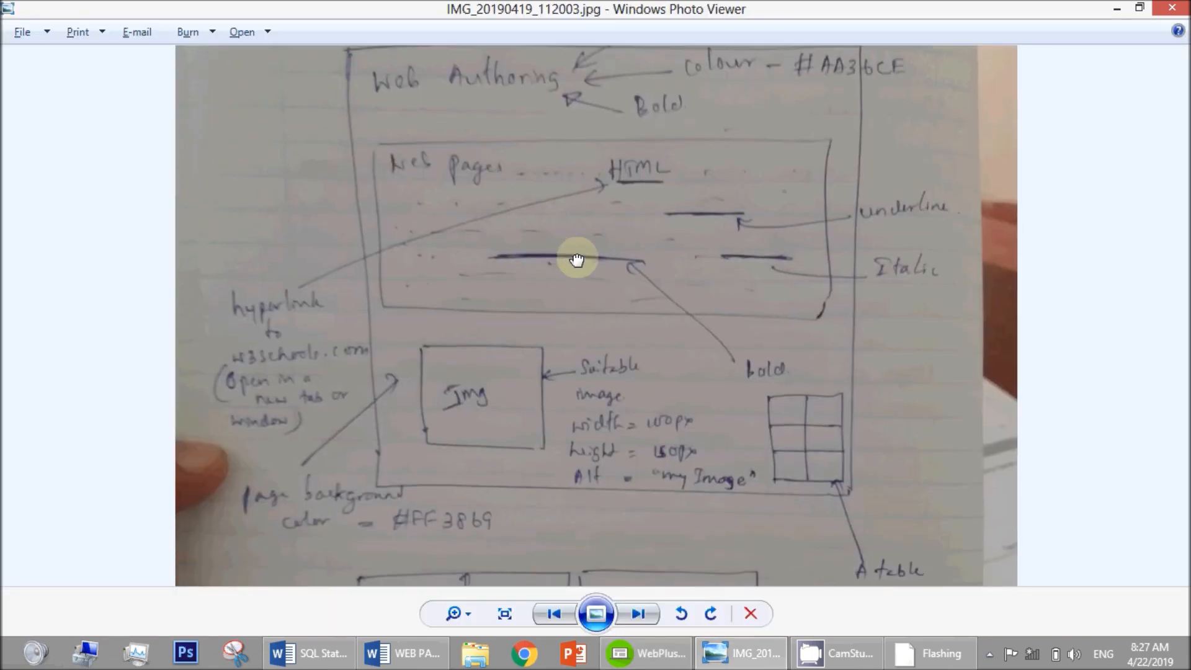
key(alt+Tab)
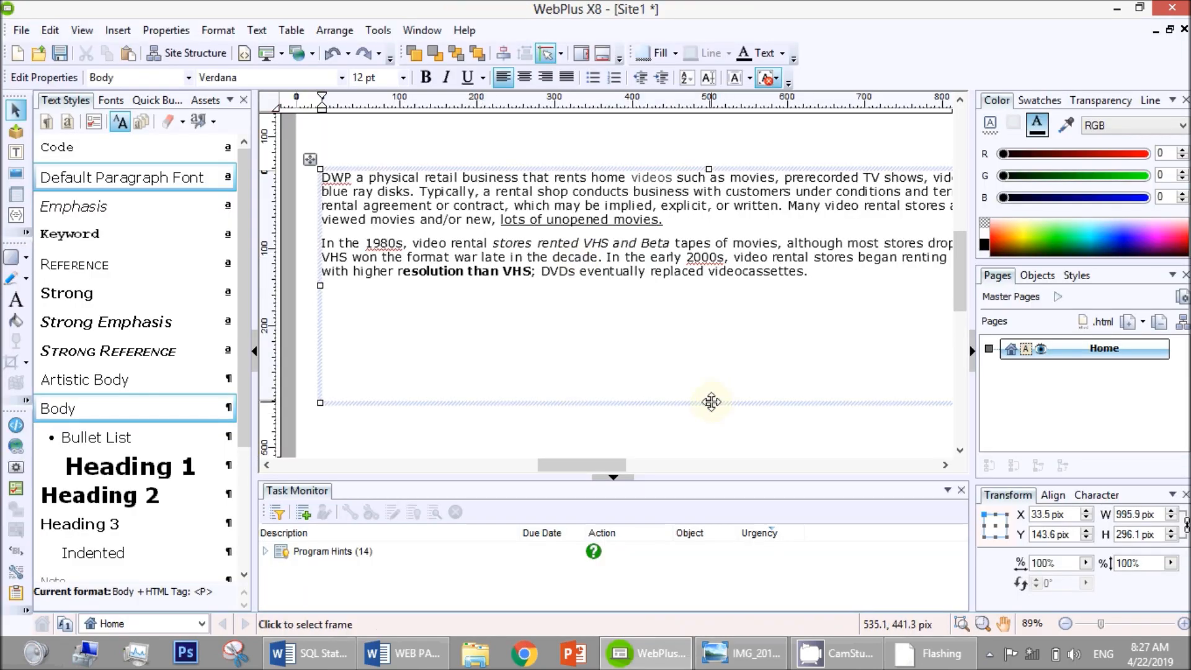
drag(708, 401, 707, 294)
click(523, 336)
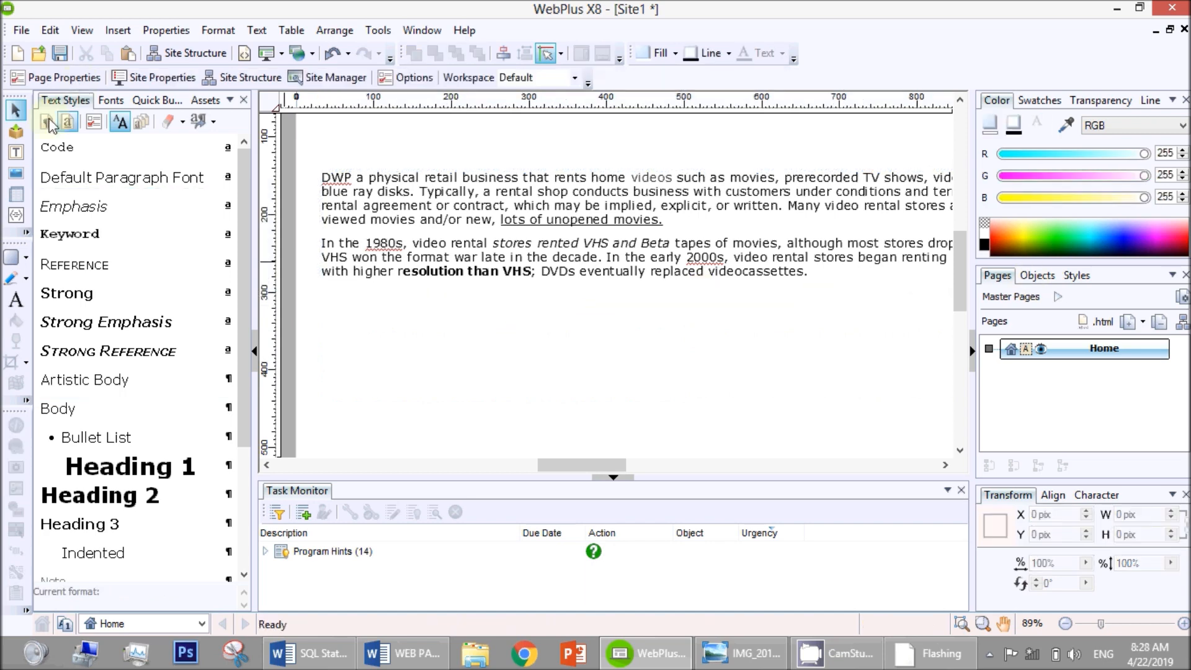
Insert Image 05.jpg as an embedded picture about 200 by 125 px below the second paragraph.
click(136, 98)
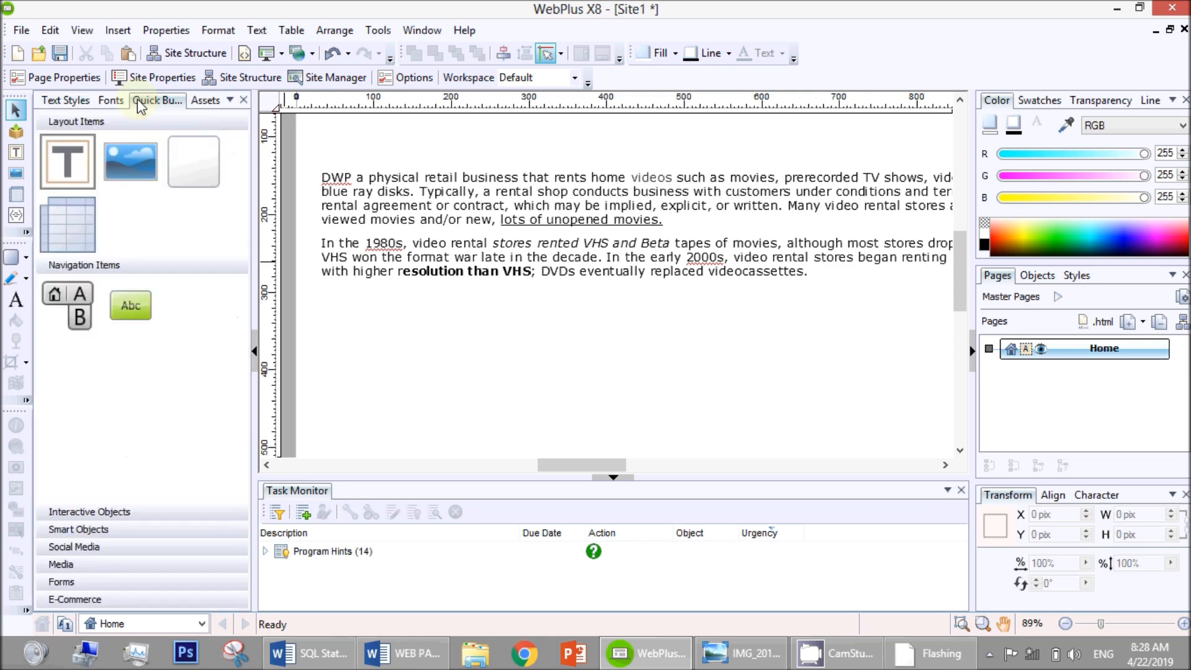
click(133, 155)
drag(327, 303, 482, 404)
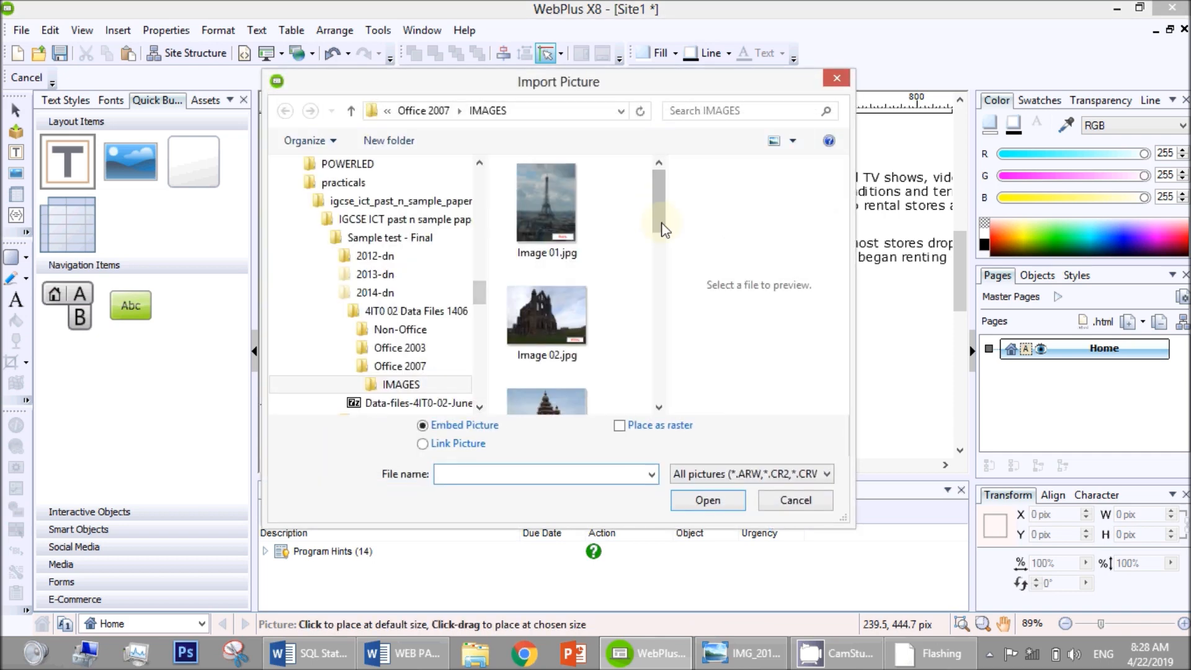
scroll(664, 224, down, 1)
scroll(668, 254, down, 3)
double_click(550, 358)
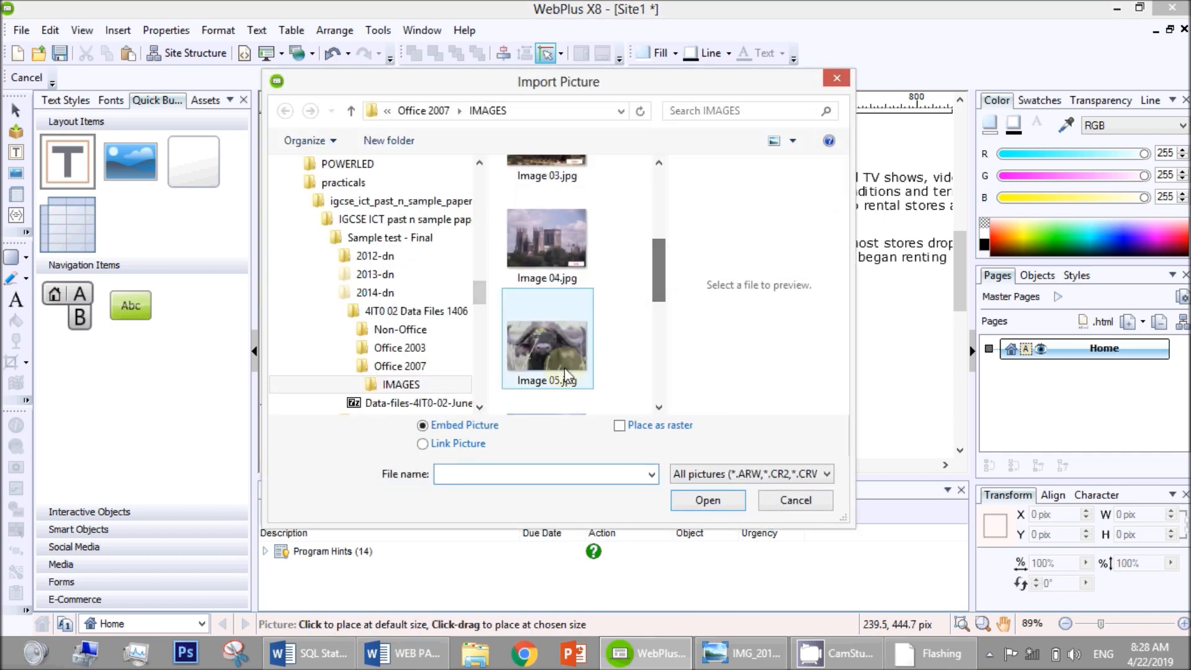
click(550, 355)
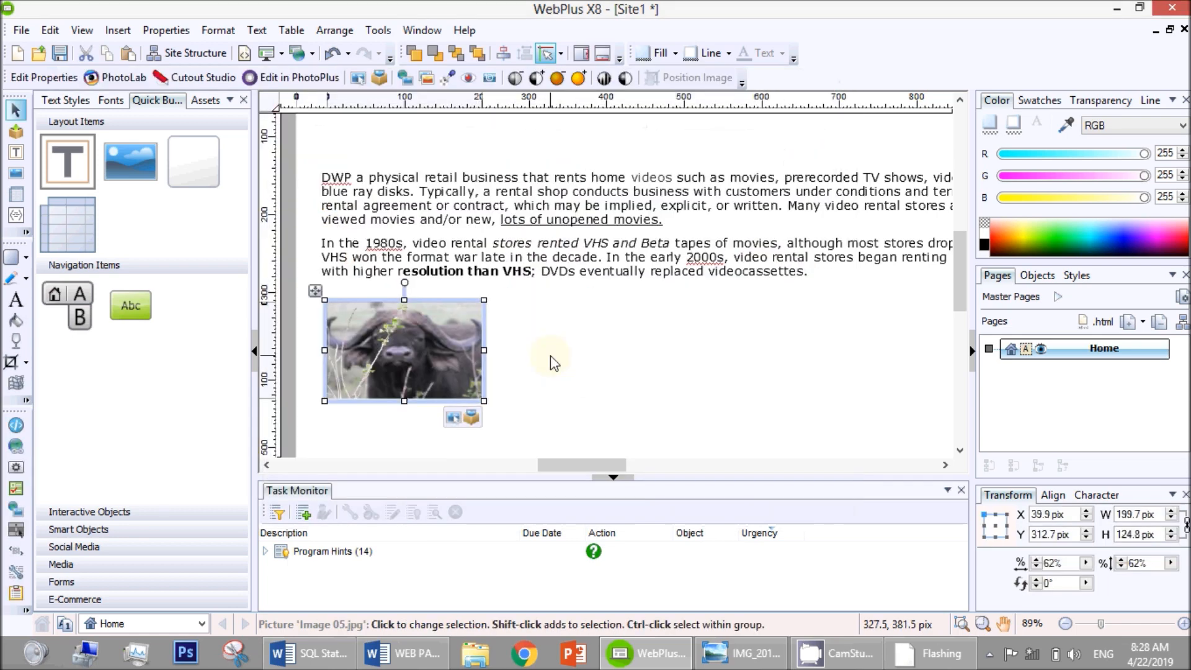
click(580, 347)
Compare the buffalo picture's dimensions with the width and height notes for the image in the sketch.
key(alt+Tab)
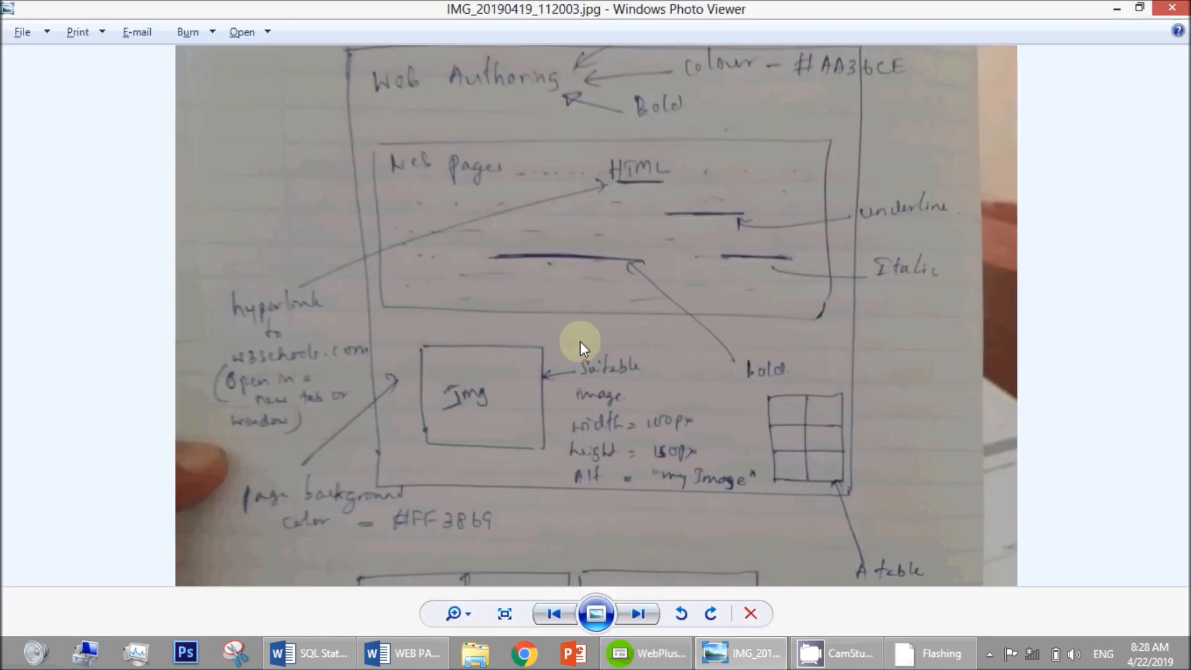
key(alt+Tab)
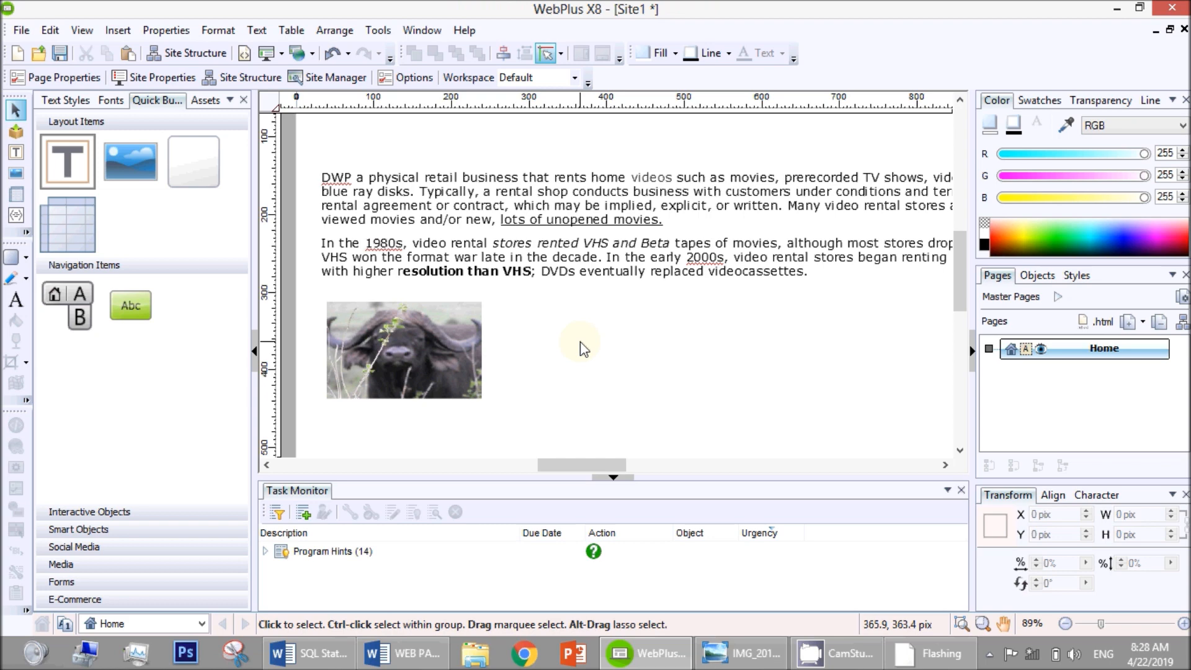
key(alt+Tab)
key(alt+Tab)
key(alt+Tab)
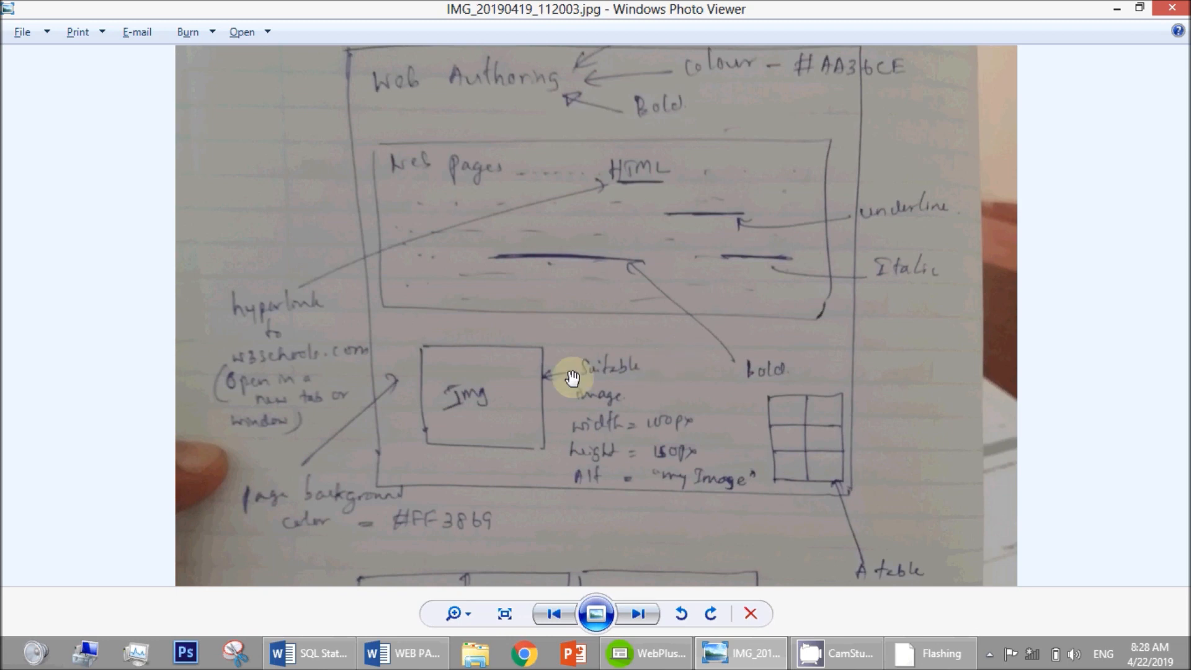
key(alt+Tab)
click(478, 345)
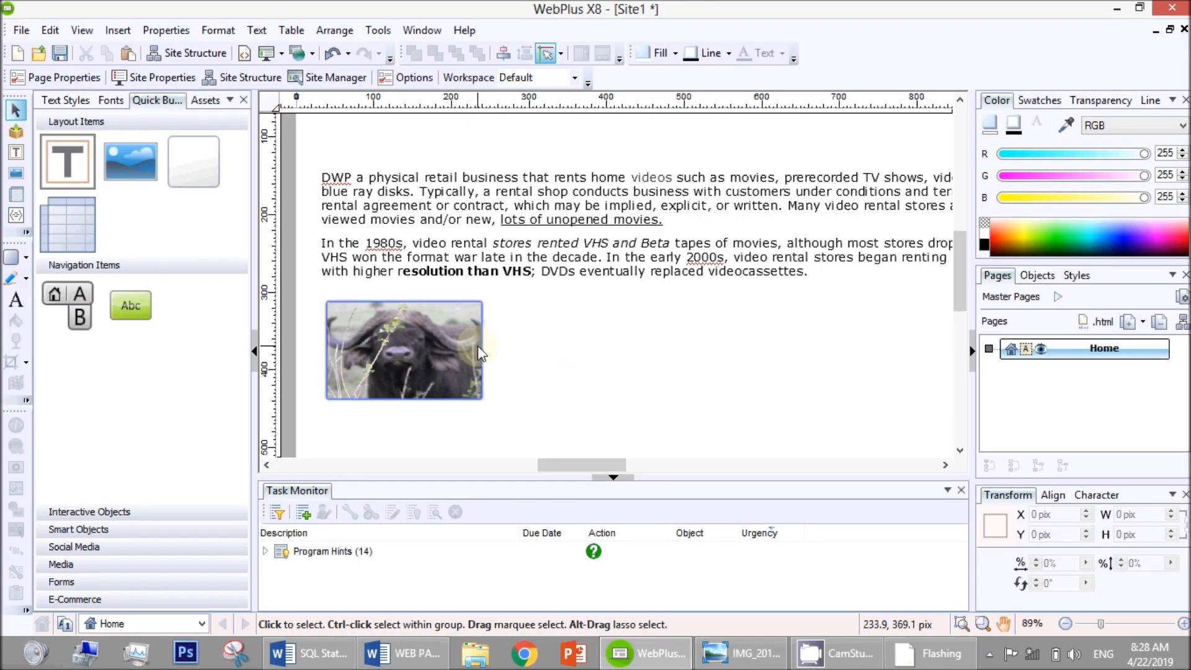
click(444, 349)
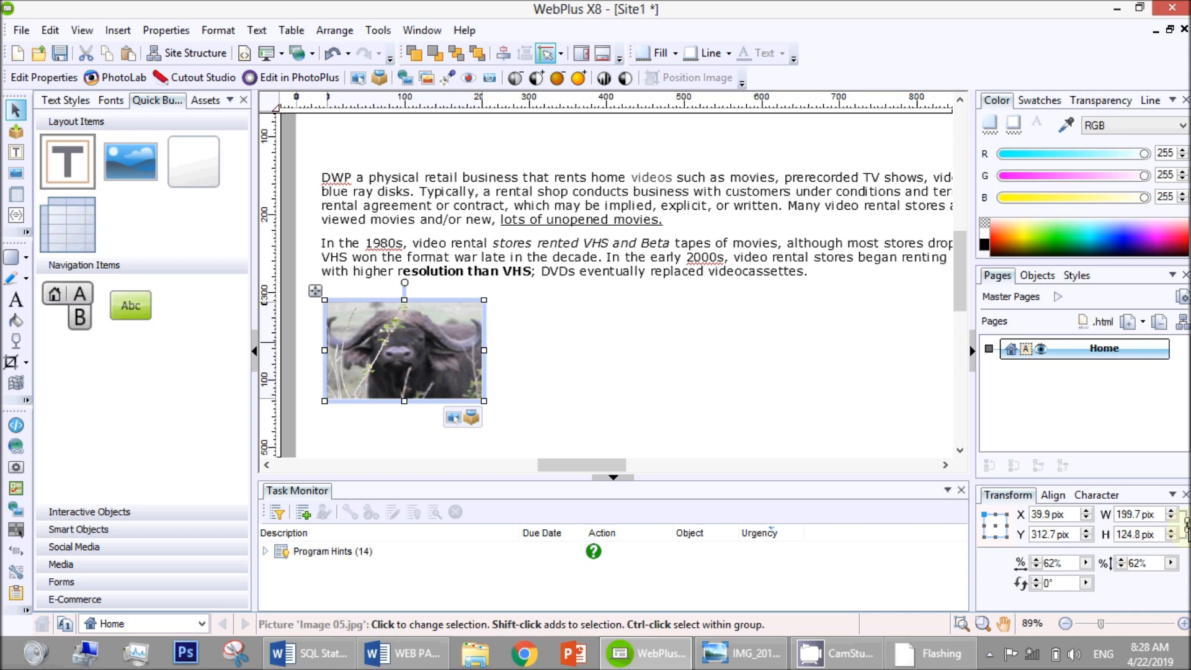
key(alt+Tab)
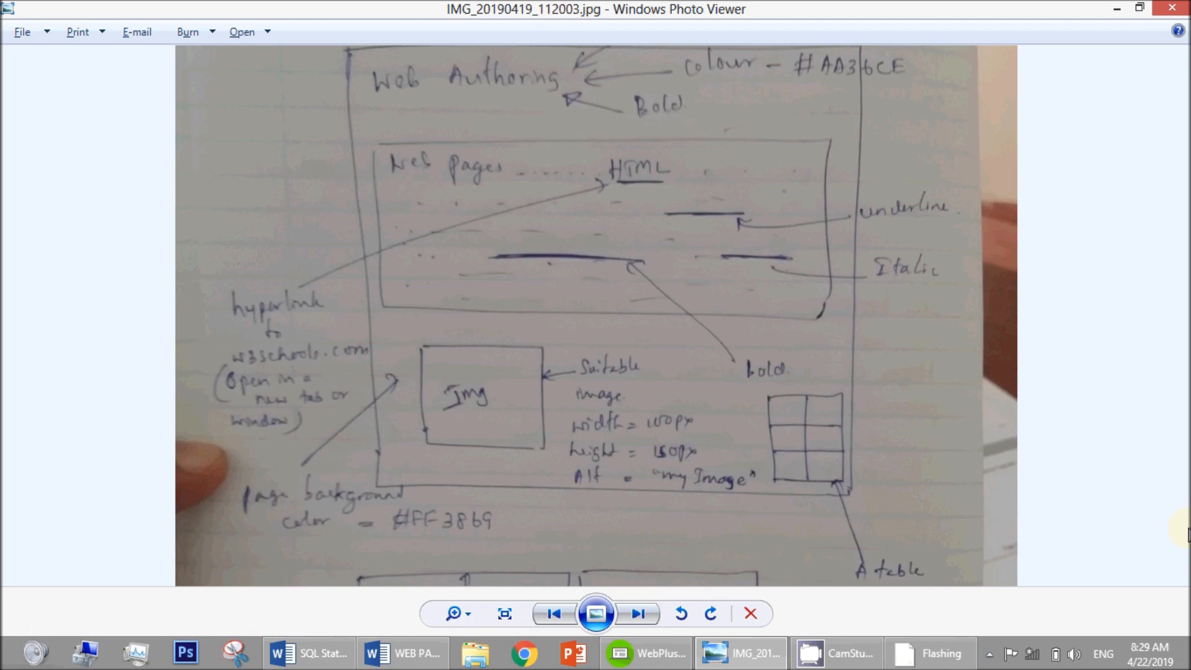
key(alt+Tab)
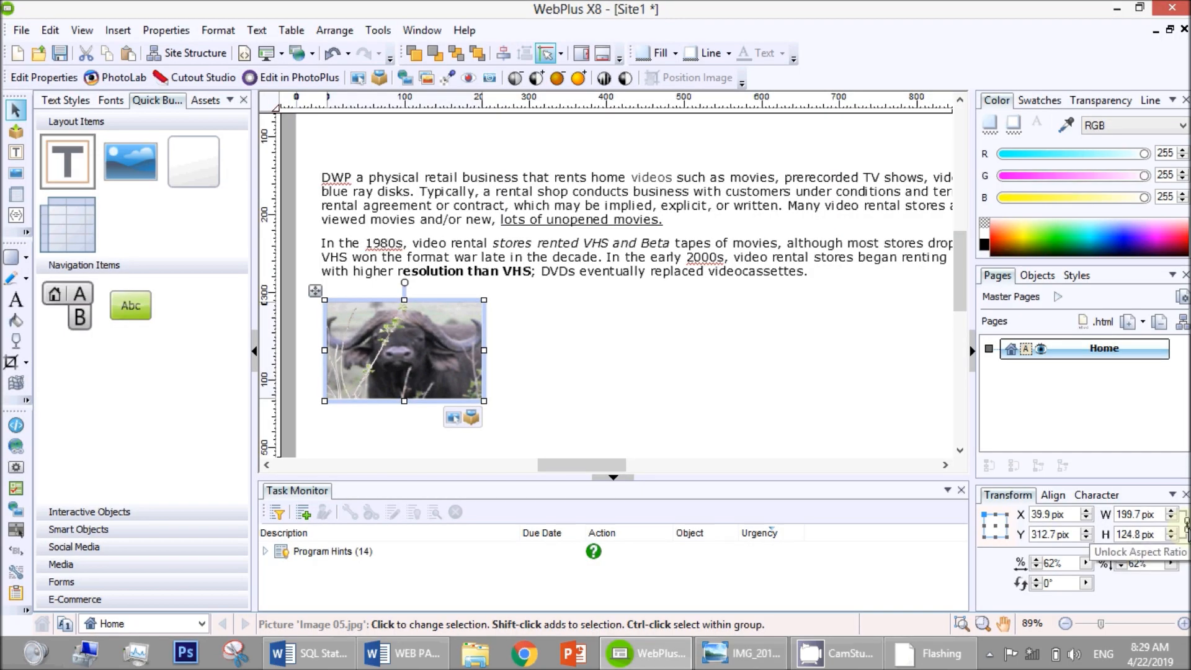
key(alt+Tab)
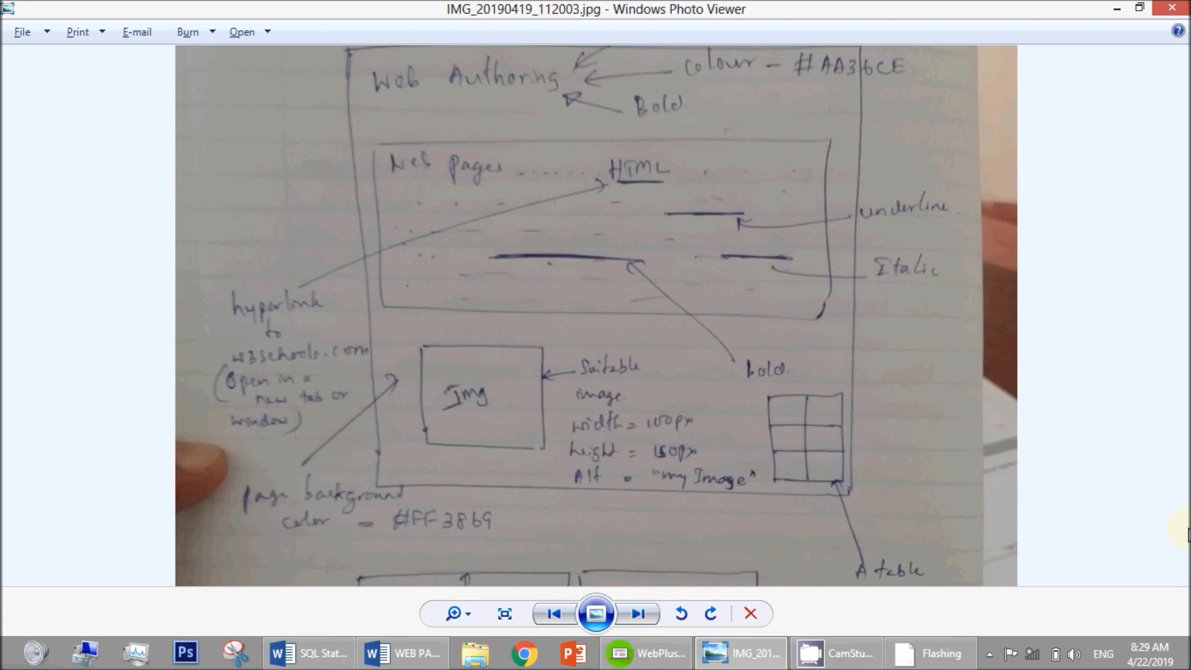
key(alt+Tab)
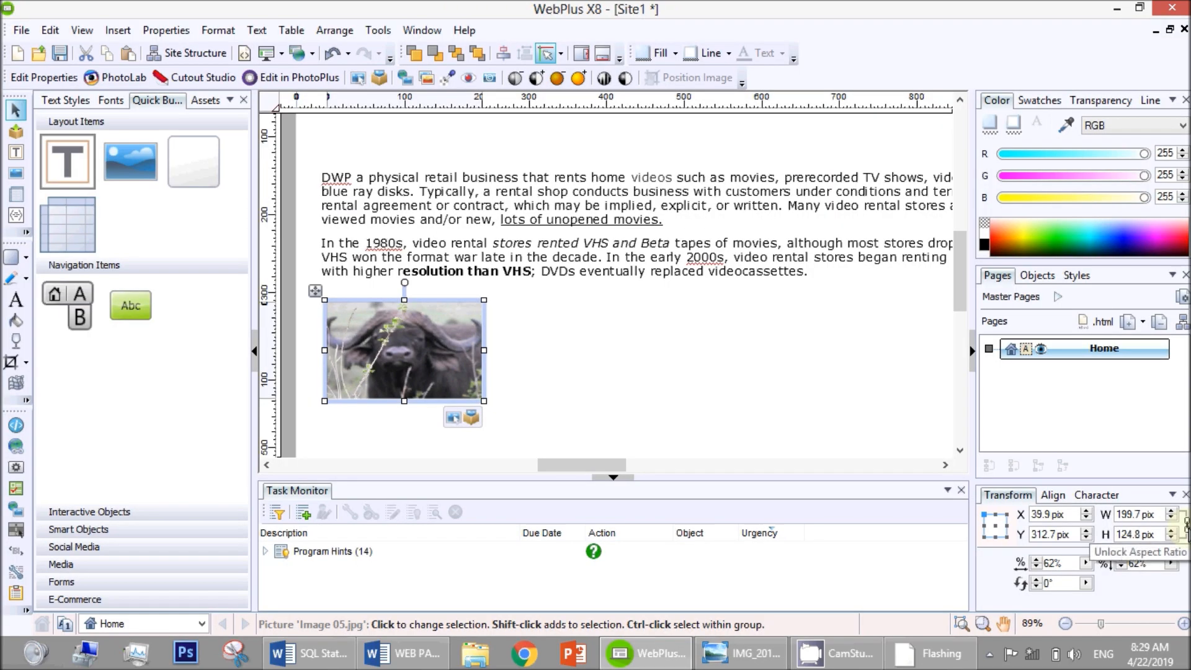
Unlock the buffalo picture's aspect ratio and set its width to 150 px and height to 100 px.
click(1186, 524)
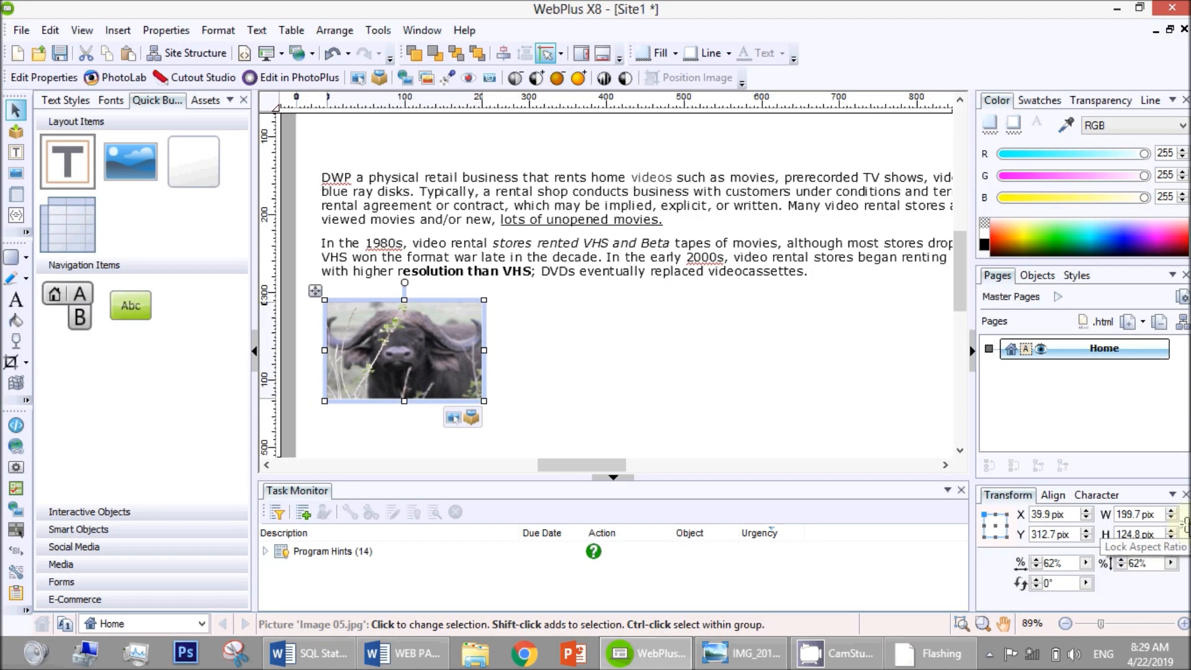
drag(1158, 516, 1056, 514)
text(150)
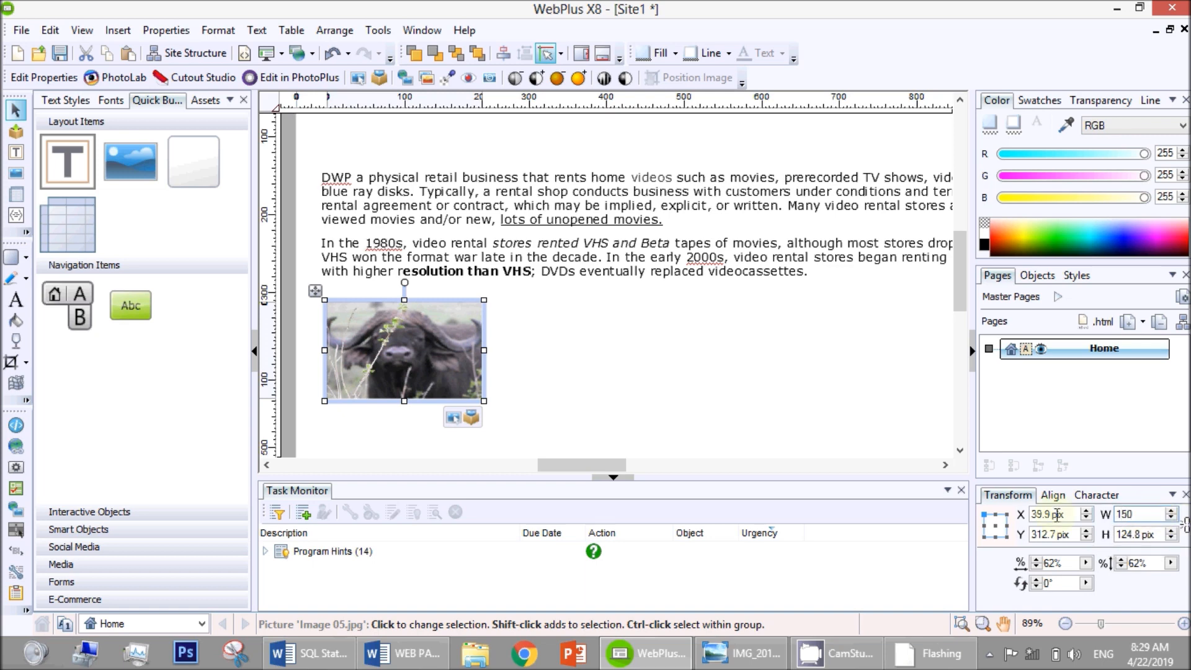
key(Tab)
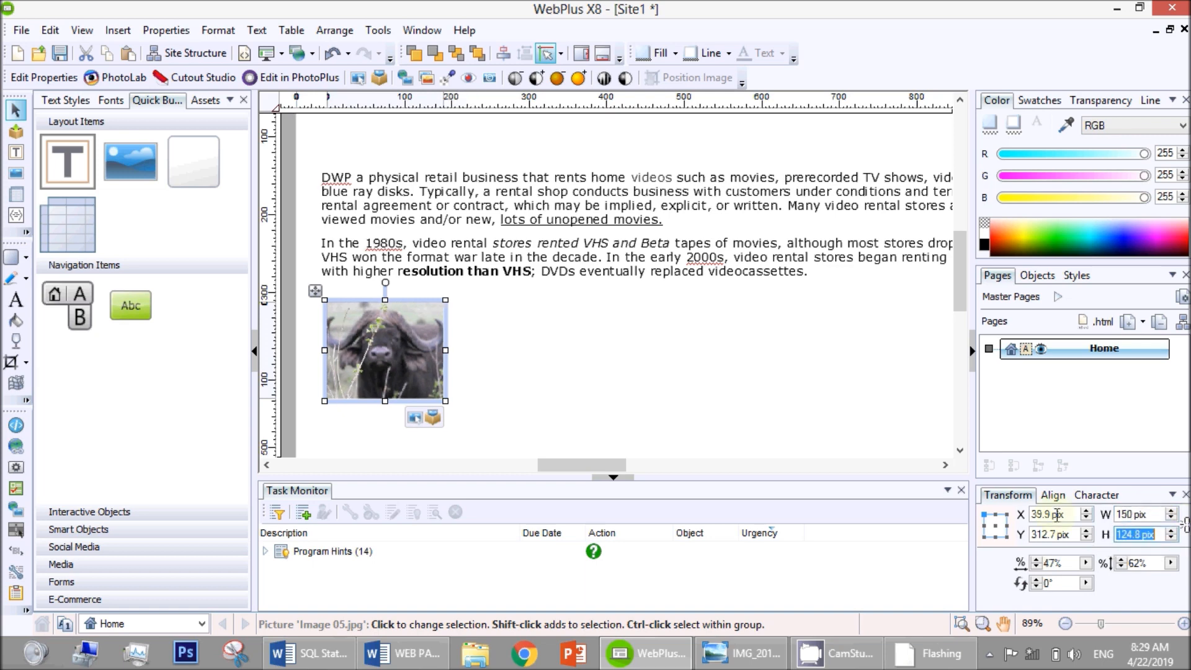
text(100)
key(Tab)
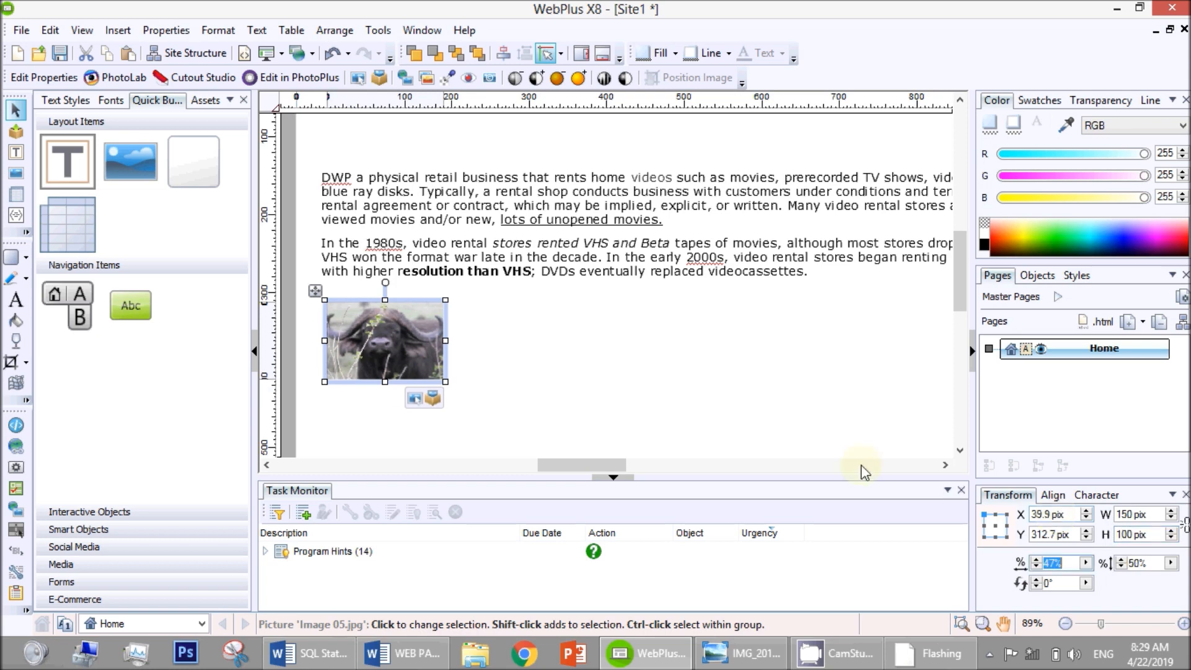
click(662, 348)
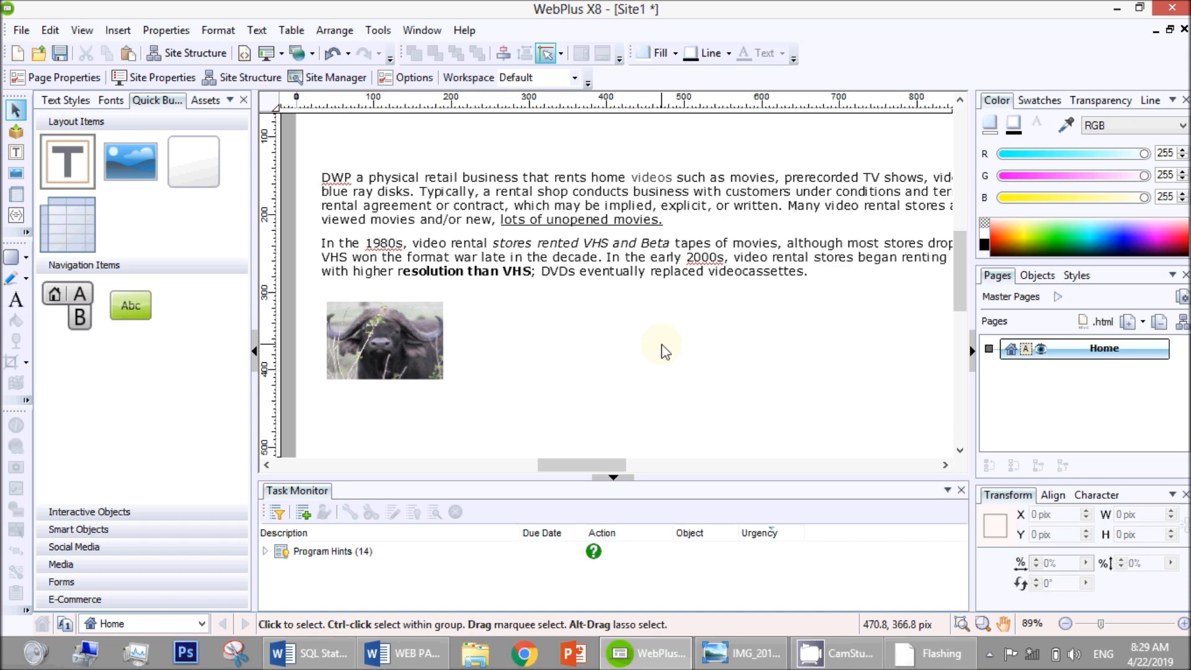
Check the sketch's alt note, turn off the default ALT text for the buffalo picture and set it to "This is me".
key(alt+Tab)
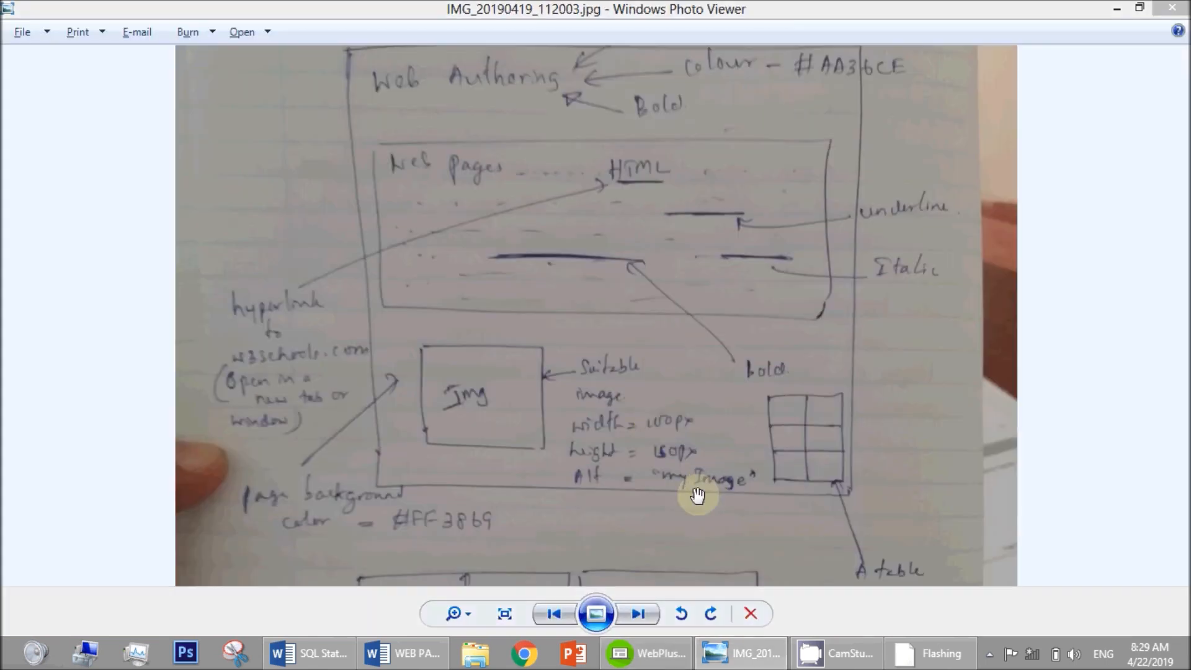
key(alt+Tab)
click(371, 350)
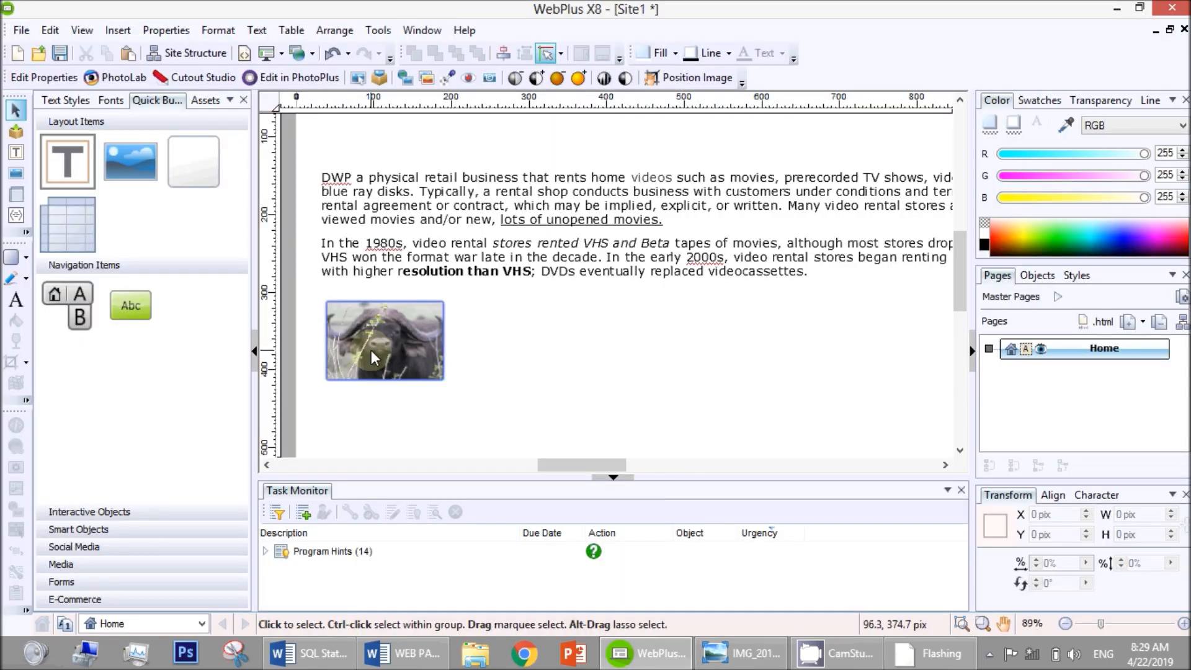
click(1100, 495)
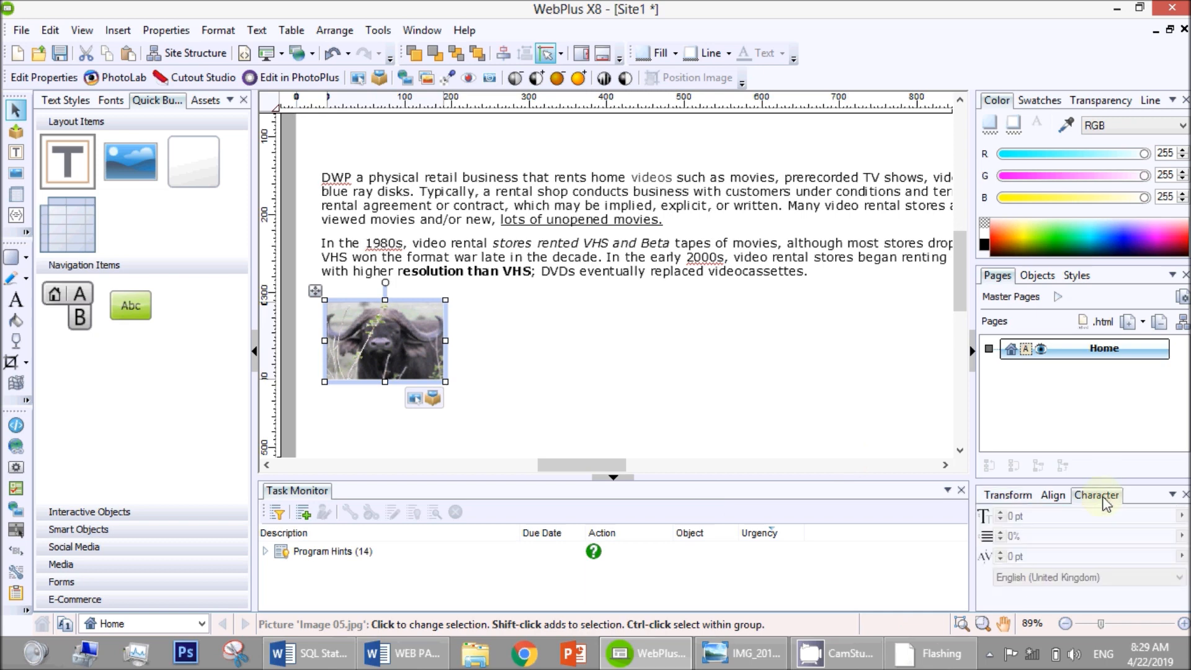
click(1053, 495)
click(1007, 471)
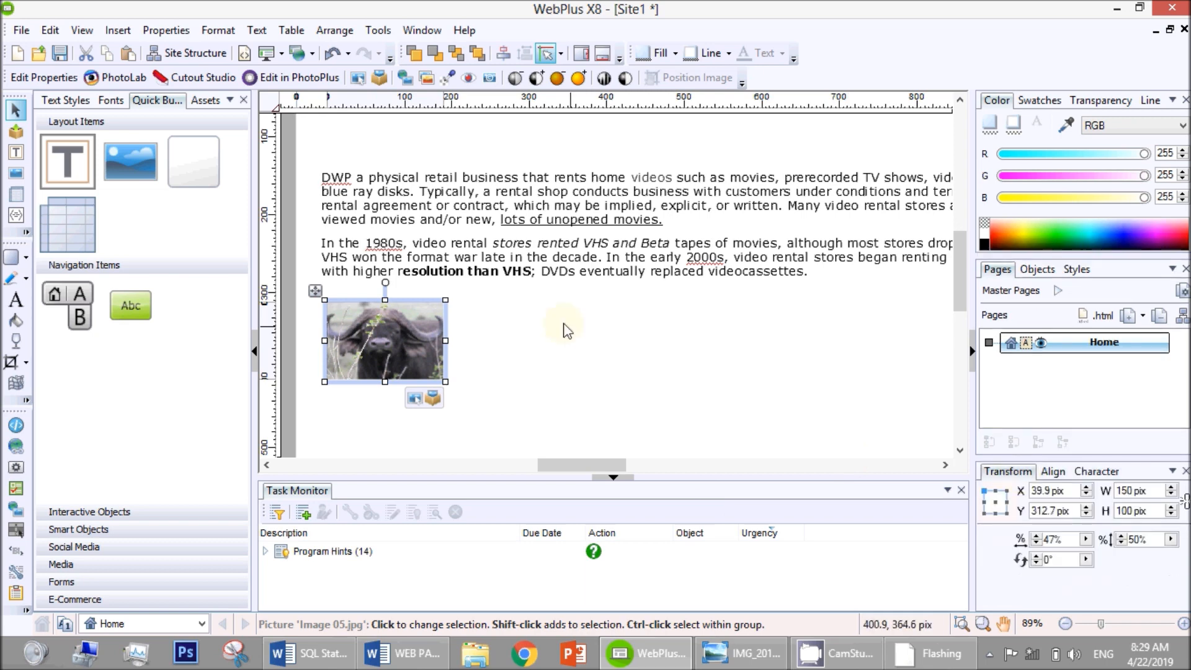
double_click(421, 330)
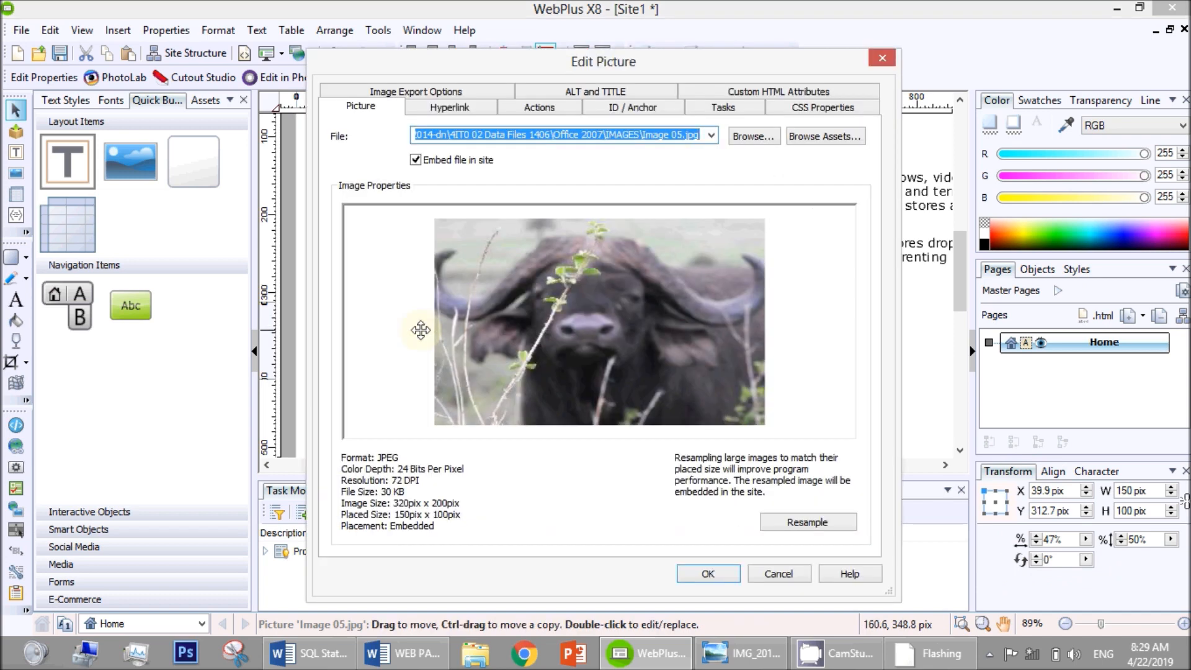
click(596, 94)
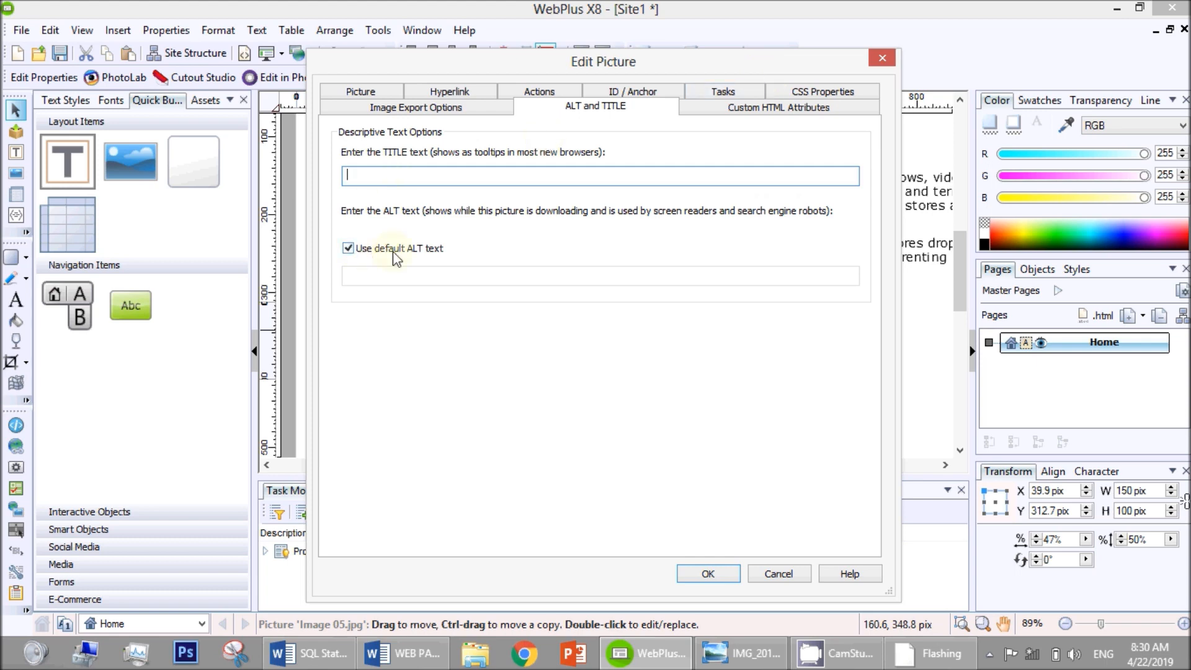
click(351, 250)
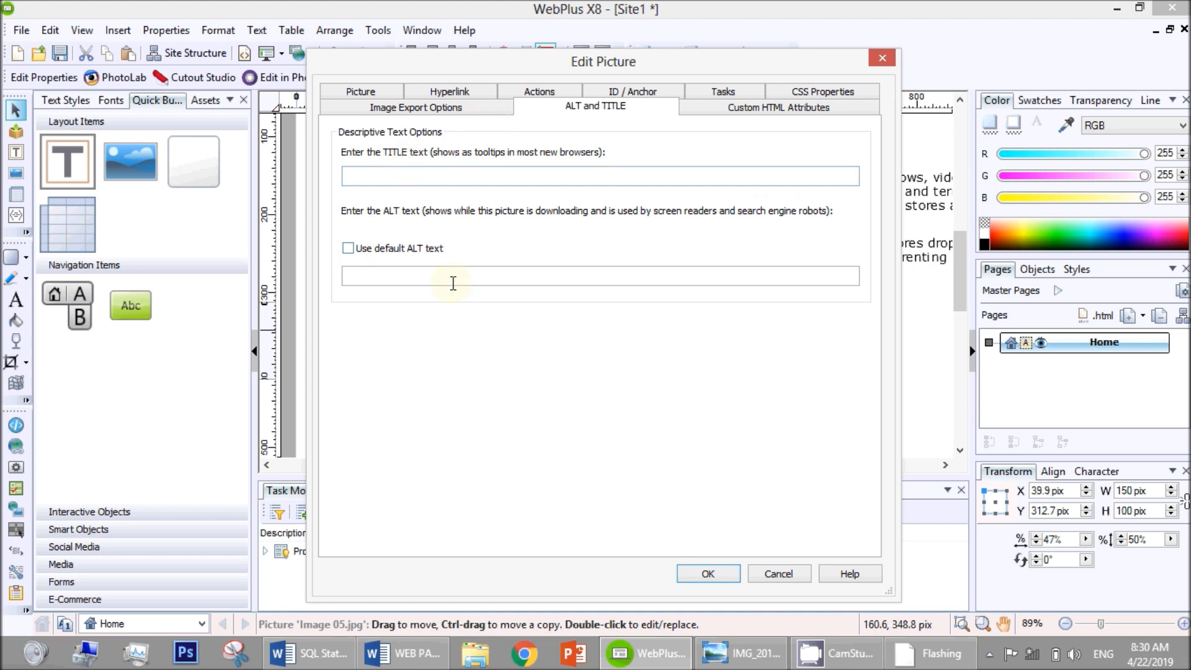
click(414, 281)
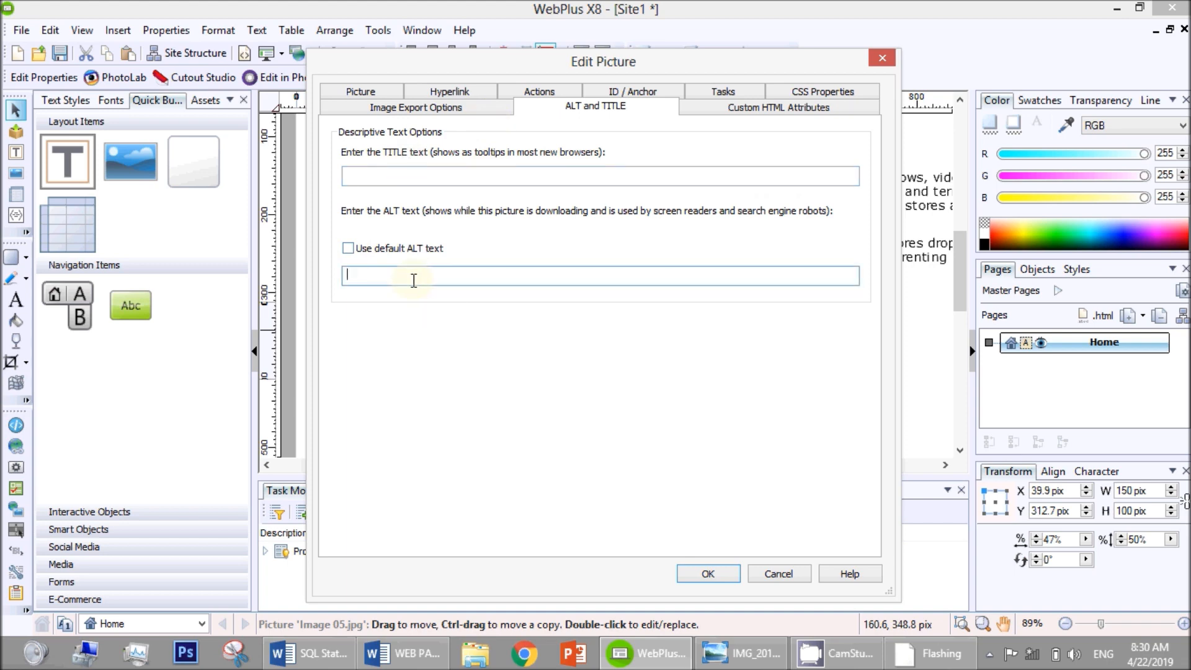
drag(590, 53, 584, 107)
text(This is me)
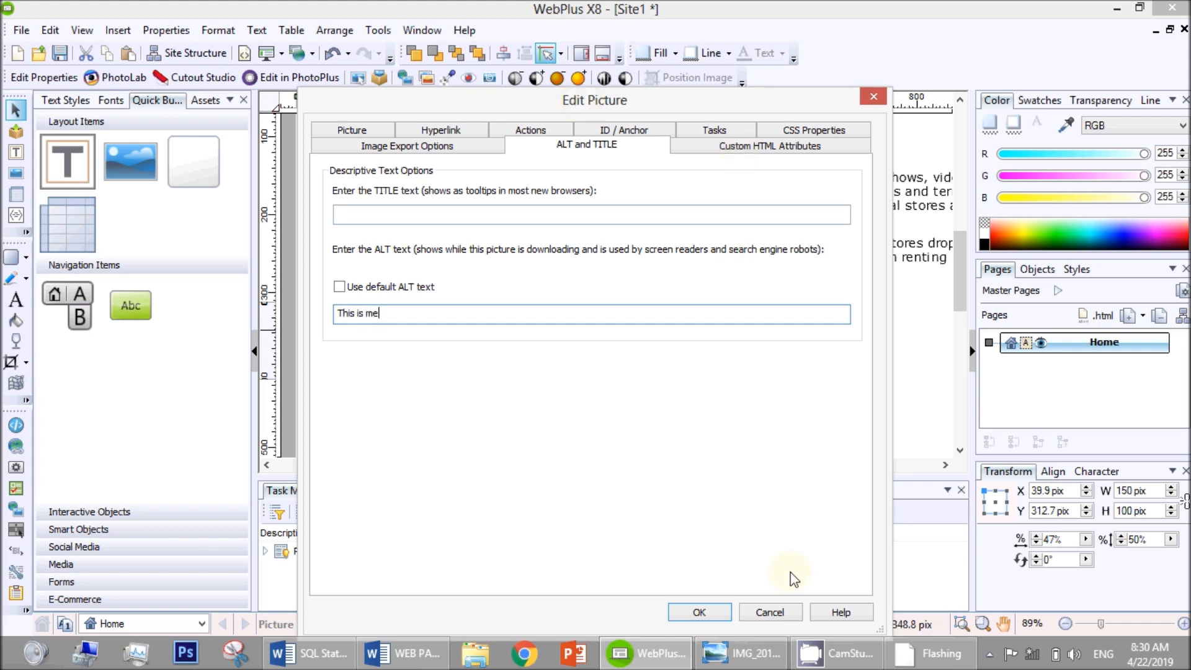
click(716, 616)
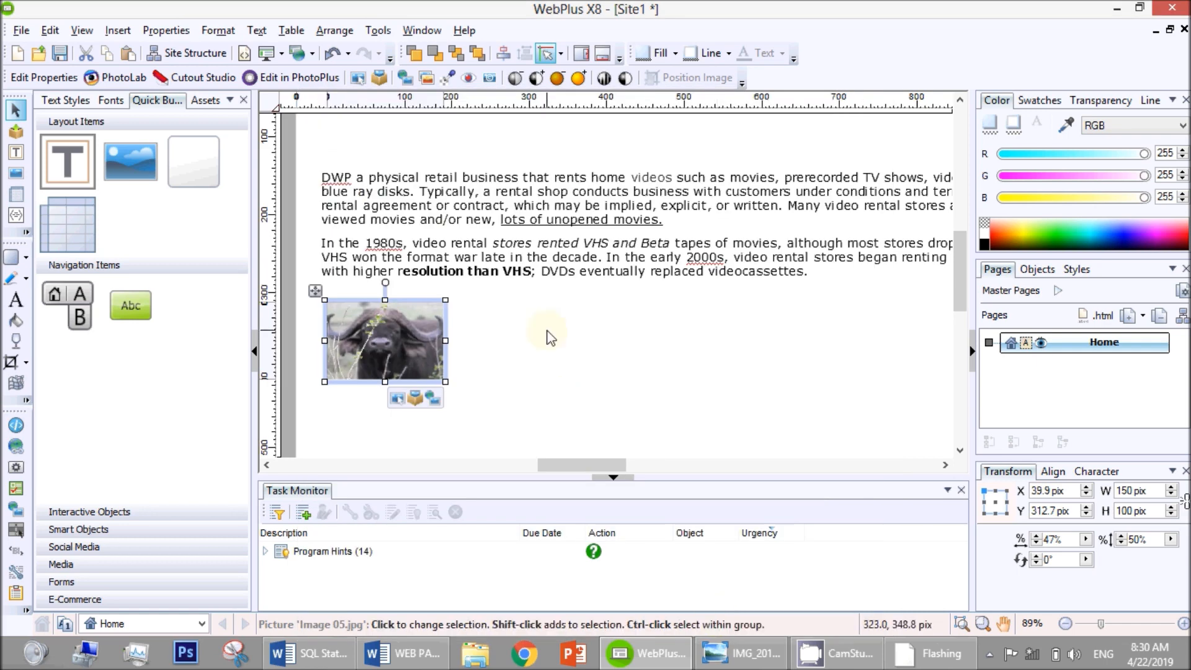
Check the sketch's page background note and switch the Home page from the master page background to its own page background.
key(alt+Tab)
drag(707, 342, 600, 260)
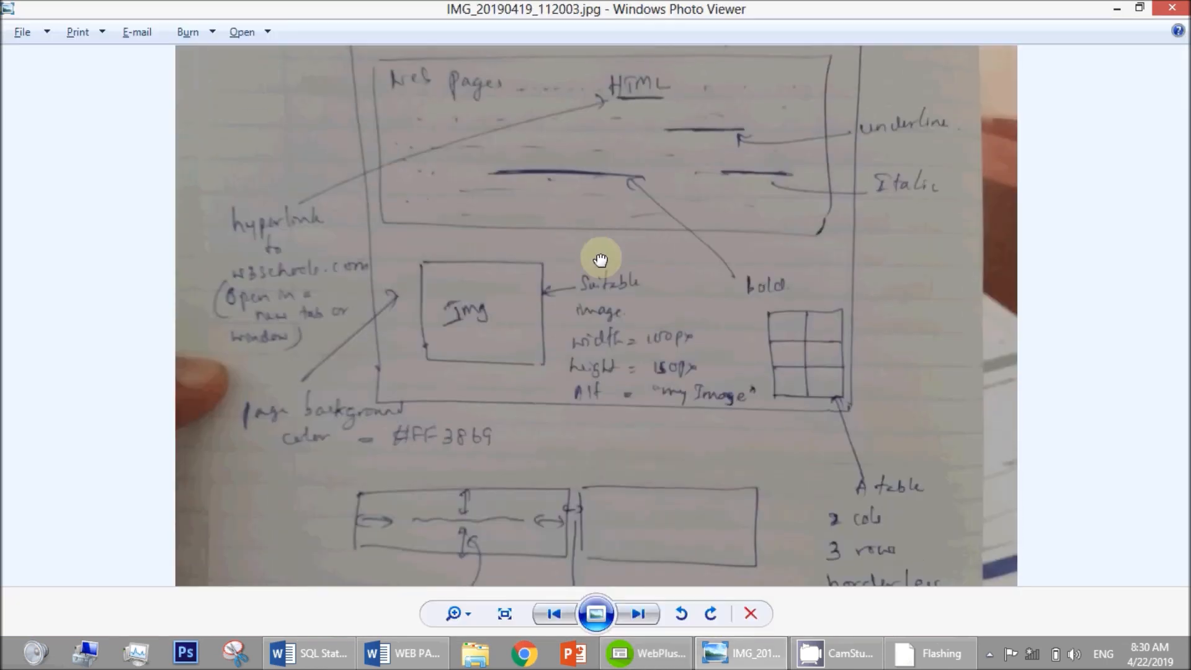
key(alt+Tab)
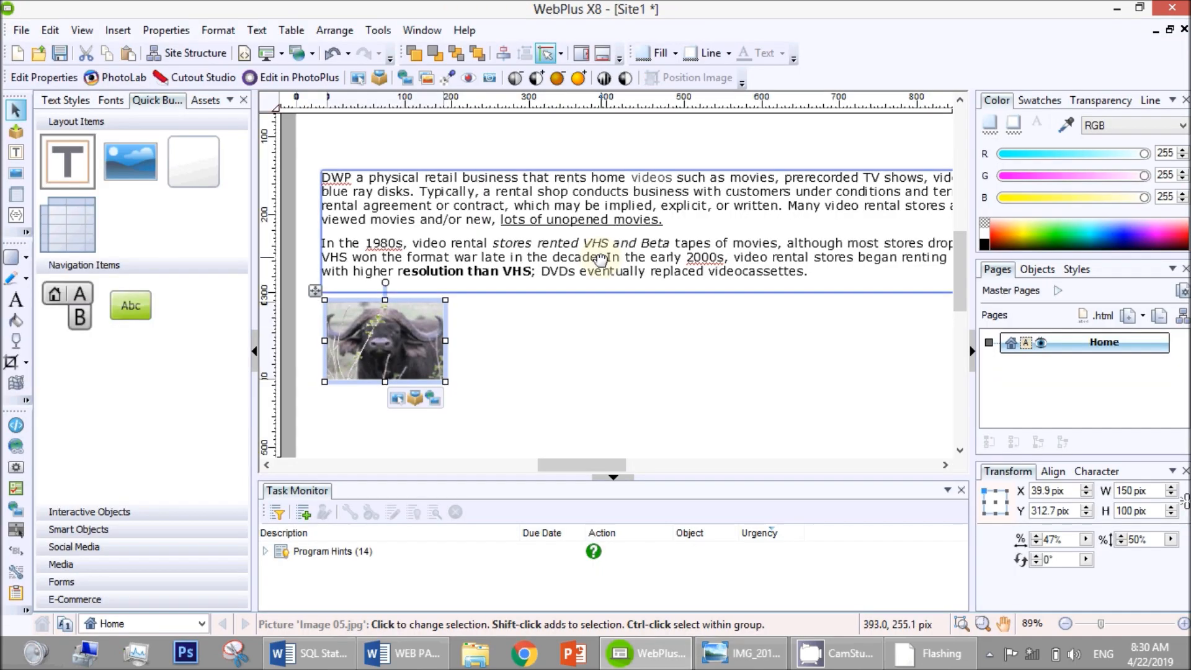
right_click(582, 309)
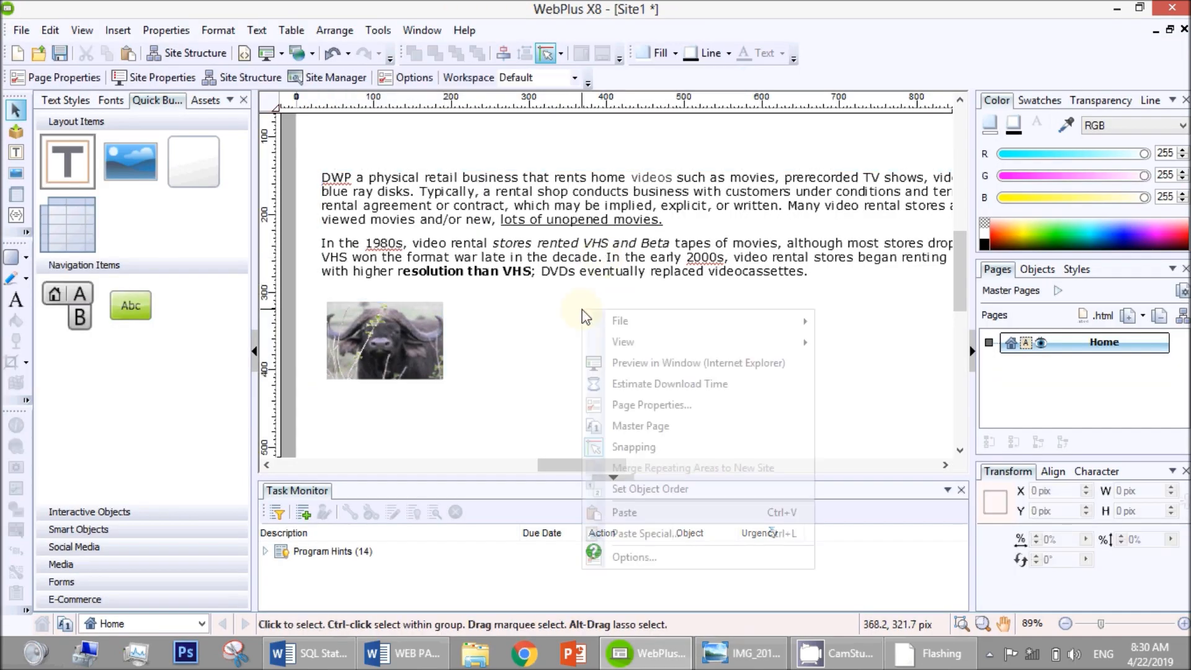
click(653, 405)
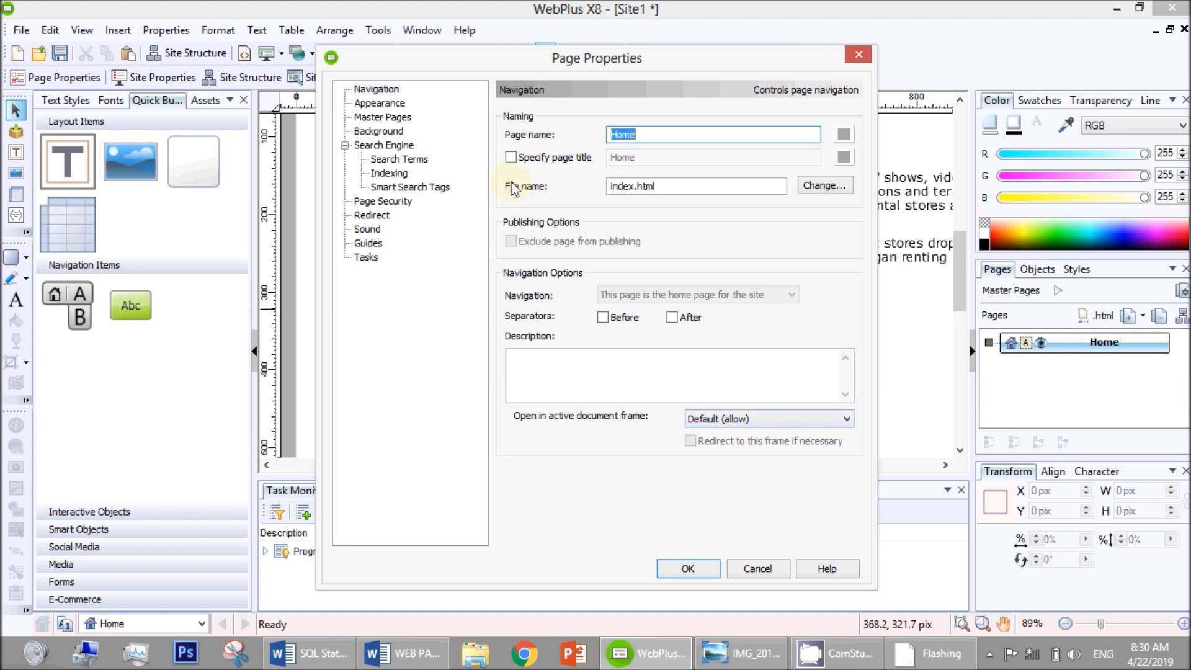
click(379, 131)
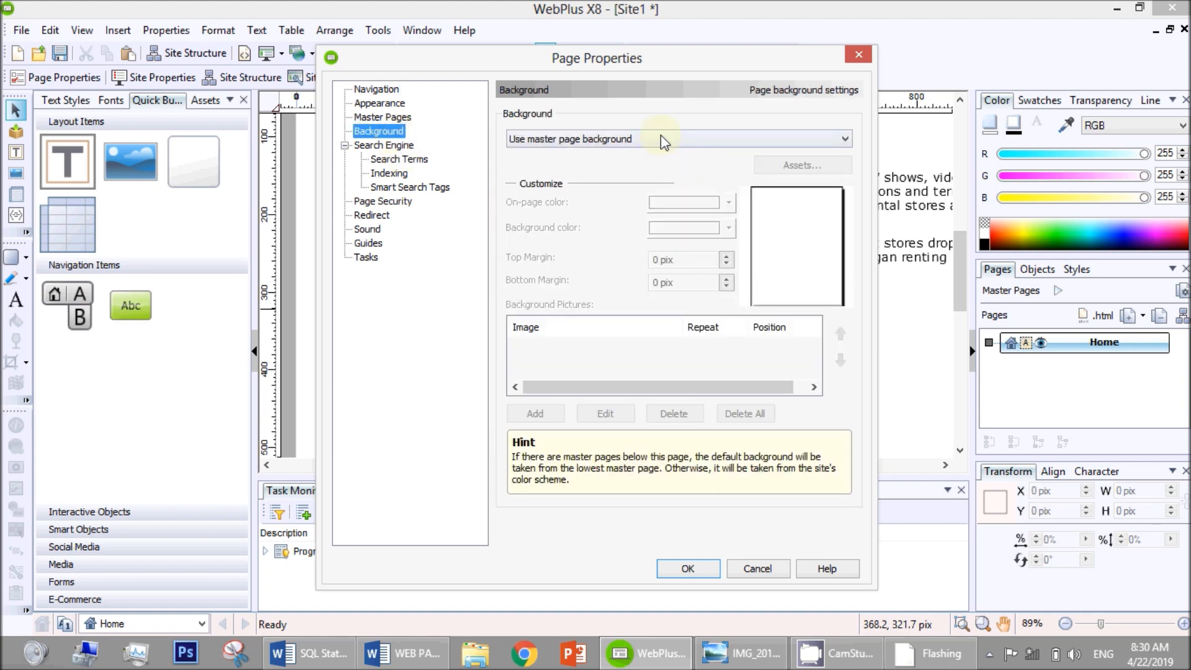
click(660, 132)
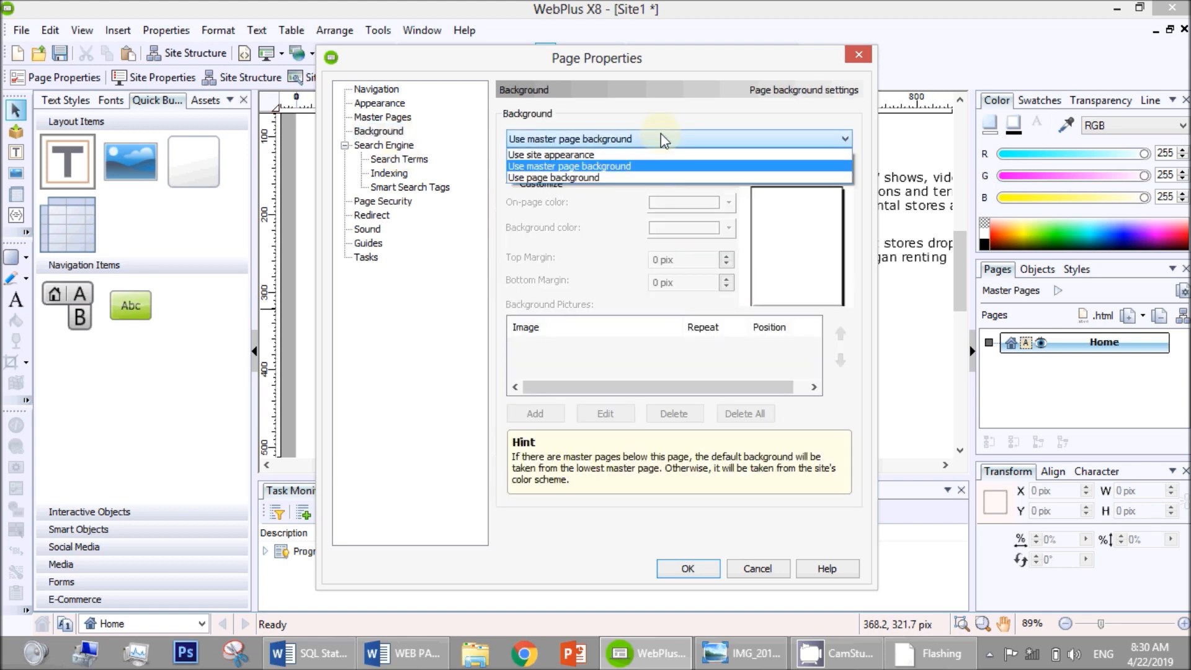
click(621, 178)
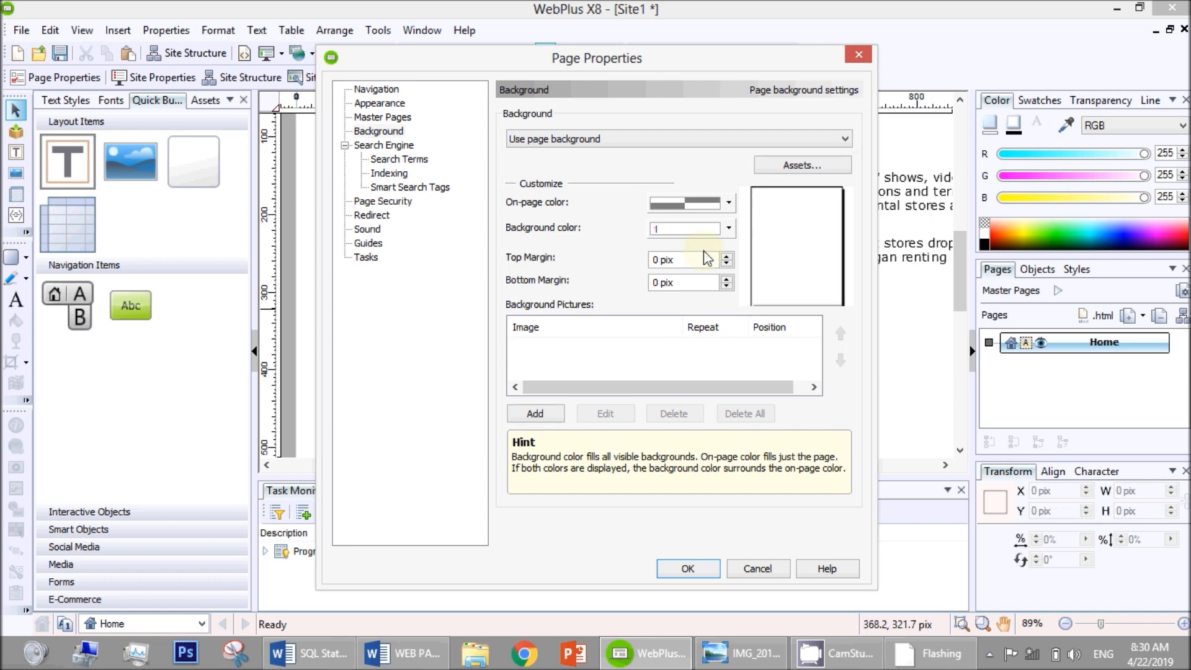
Set the page's background colour to the custom hex value FF3869, as noted in the sketch, and apply the page properties.
click(729, 227)
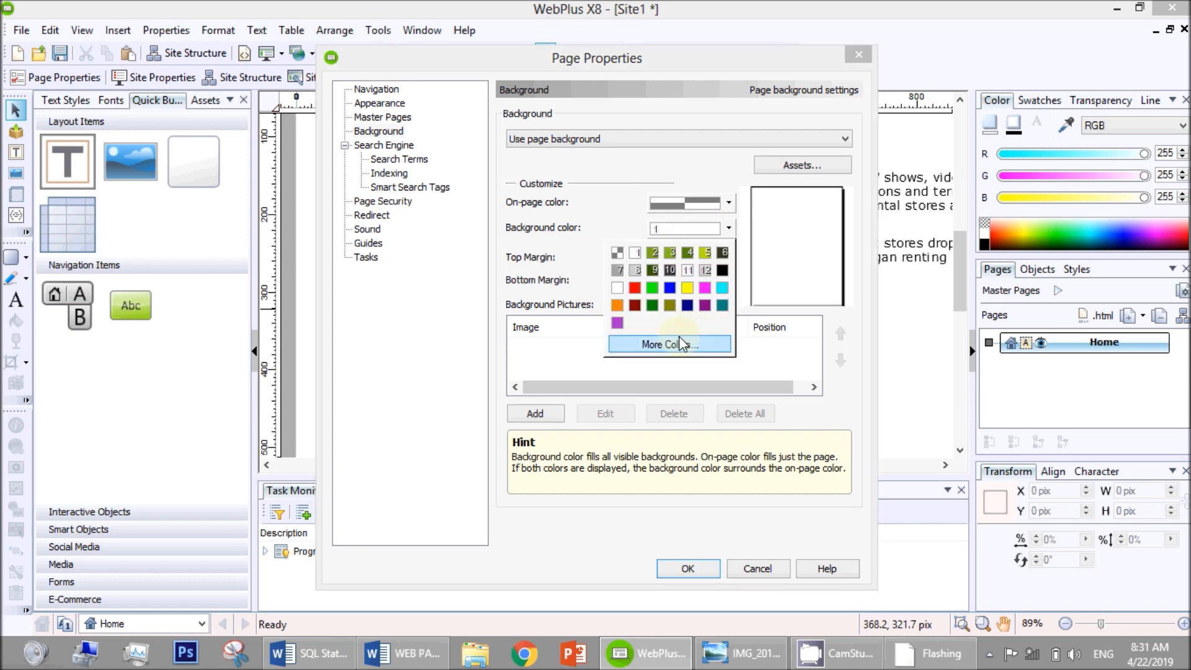
click(679, 343)
drag(780, 354, 709, 352)
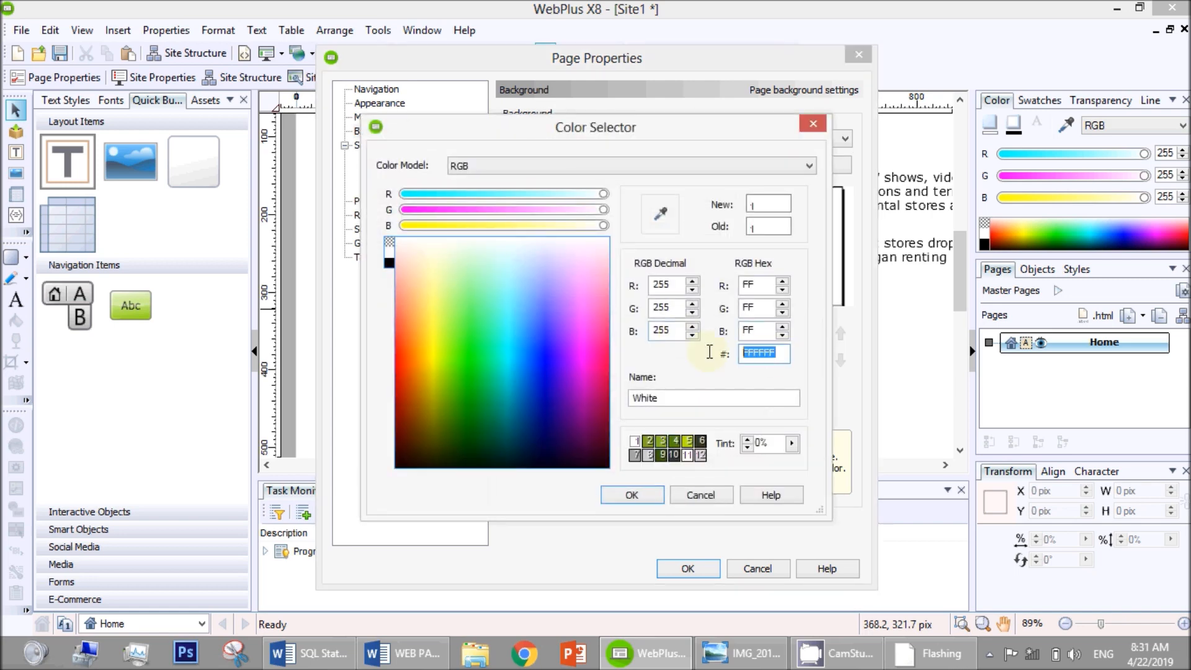
key(alt+Tab)
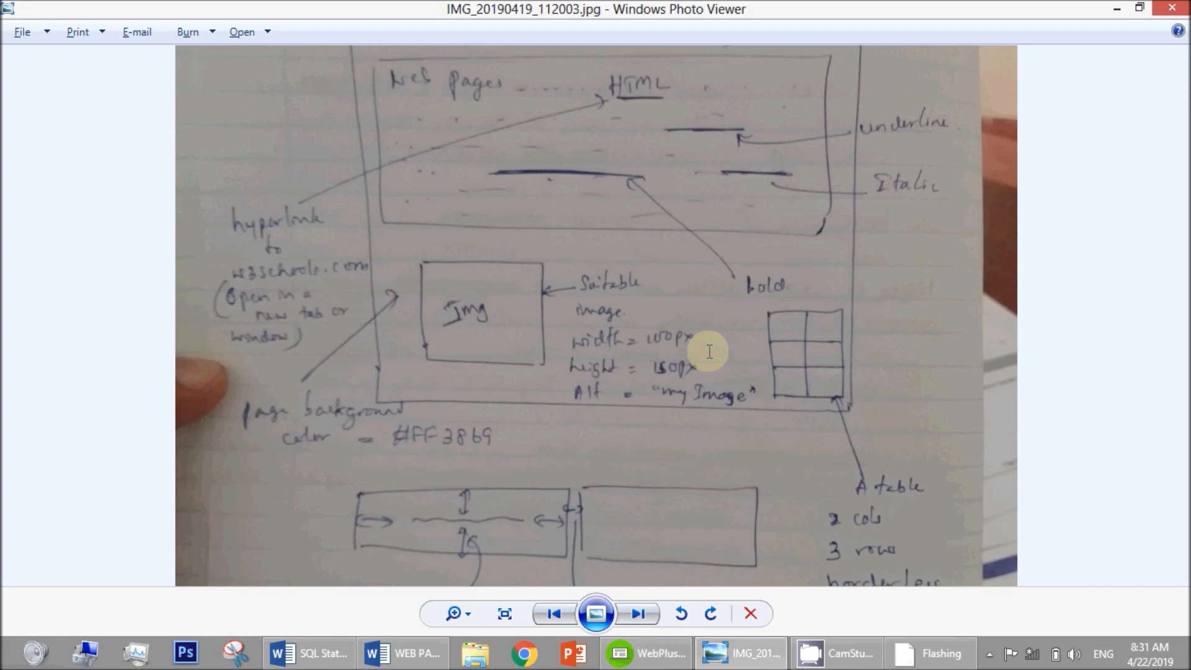
key(alt+Tab)
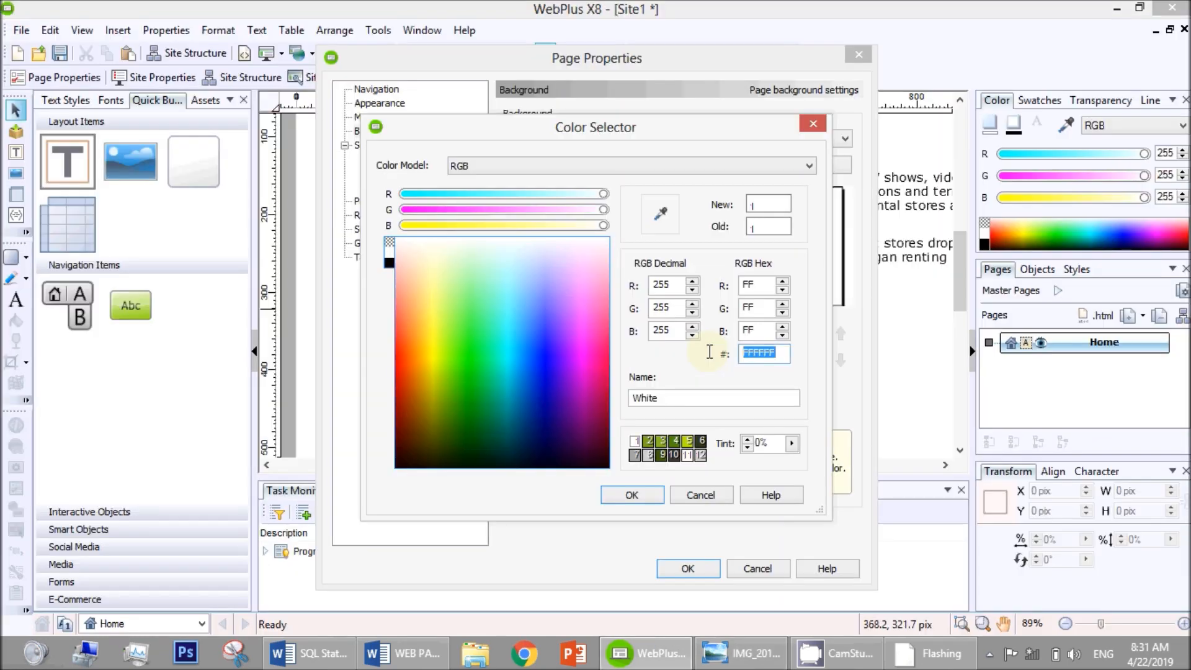
text(FF3869)
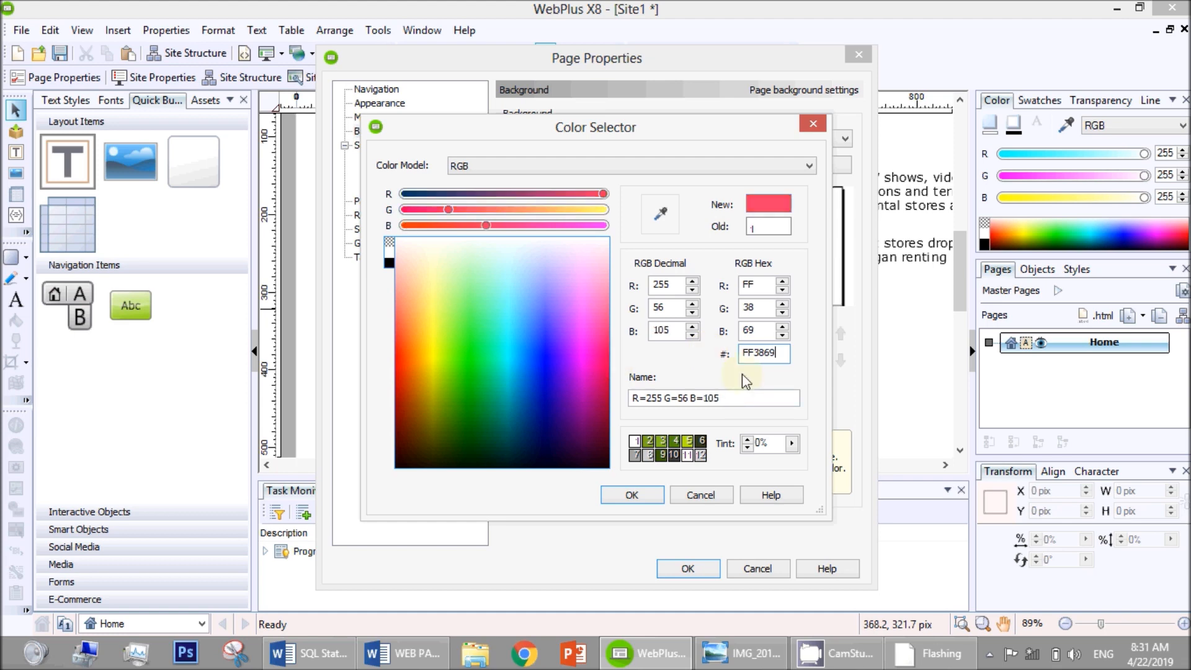
click(654, 503)
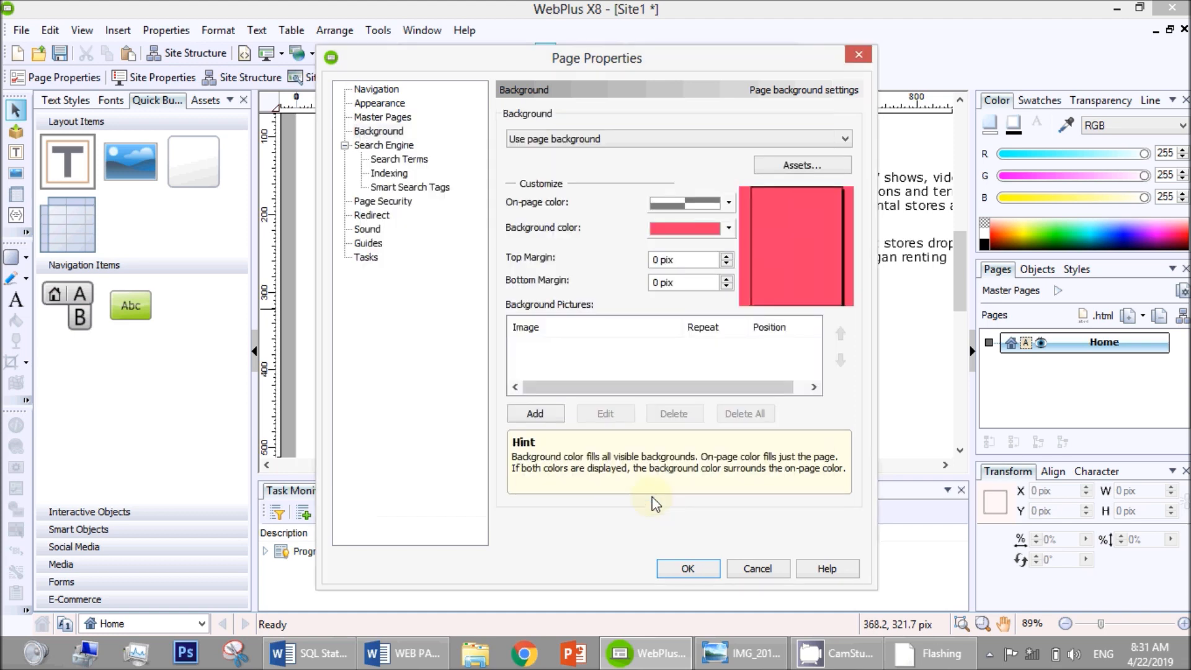
click(690, 568)
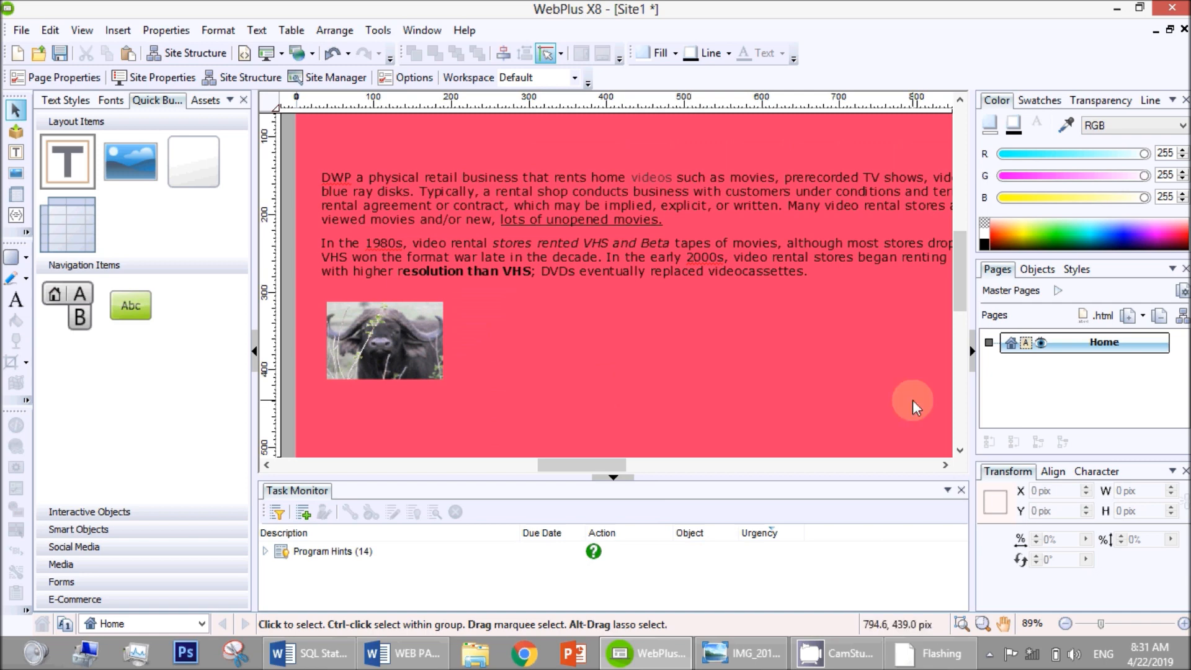
Check the sketch's table notes, draw a table area about 247 by 228 px beside the buffalo picture, and specify 3 rows and 2 columns.
mouse_move(958, 286)
mouse_down()
mouse_move(947, 188)
mouse_move(962, 330)
mouse_move(962, 304)
mouse_up()
key(alt+Tab)
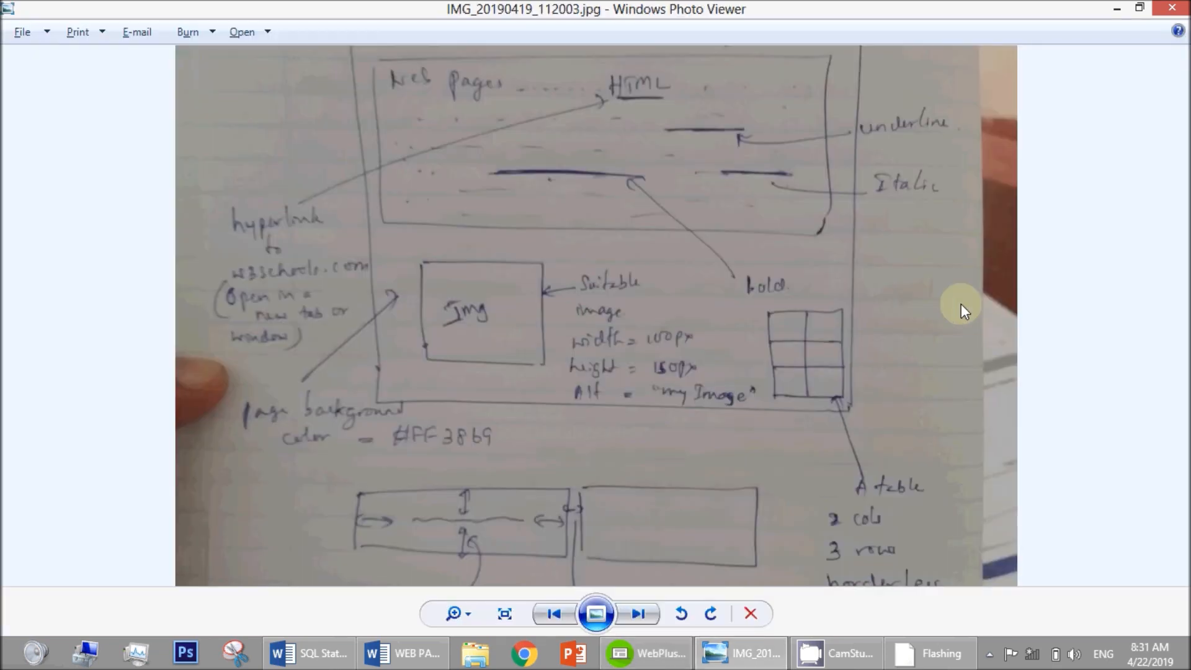
drag(771, 413, 749, 327)
key(alt+Tab)
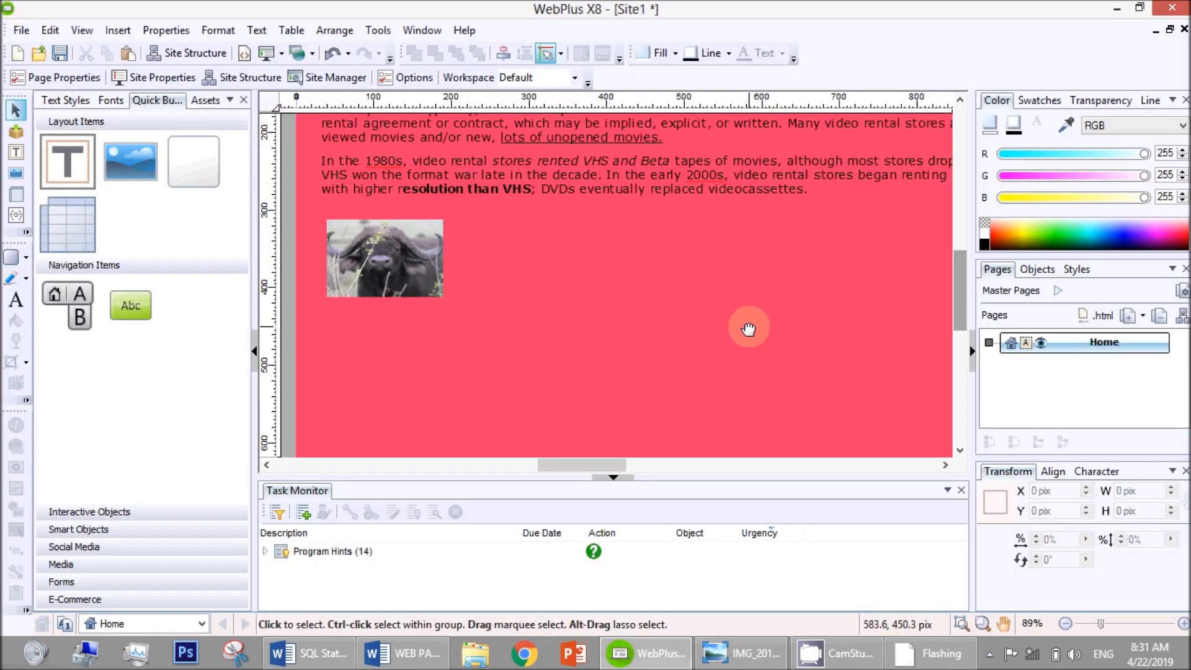
click(65, 222)
drag(649, 220, 840, 397)
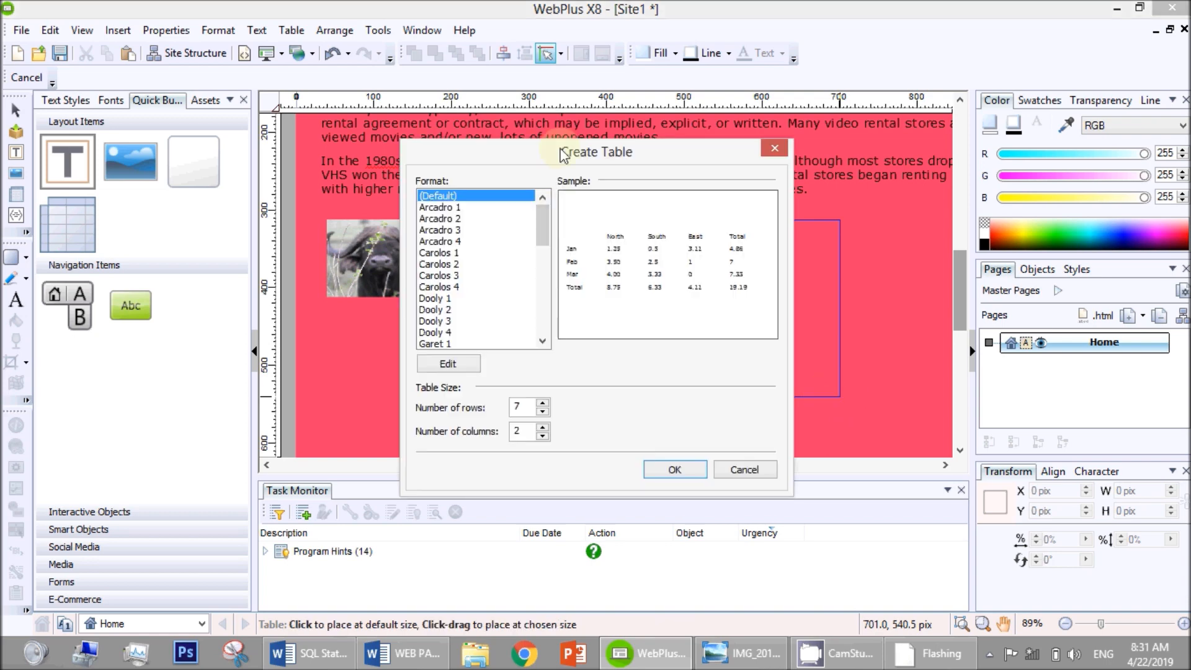
drag(561, 151, 510, 76)
drag(478, 330, 464, 328)
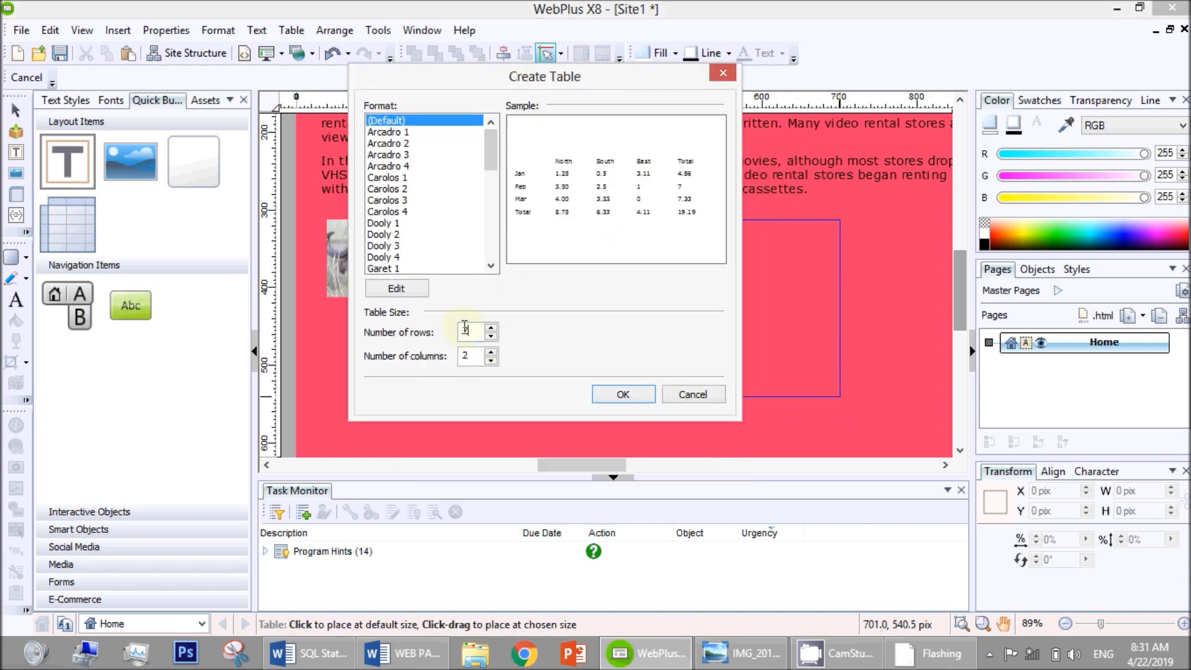
text(3)
key(Tab)
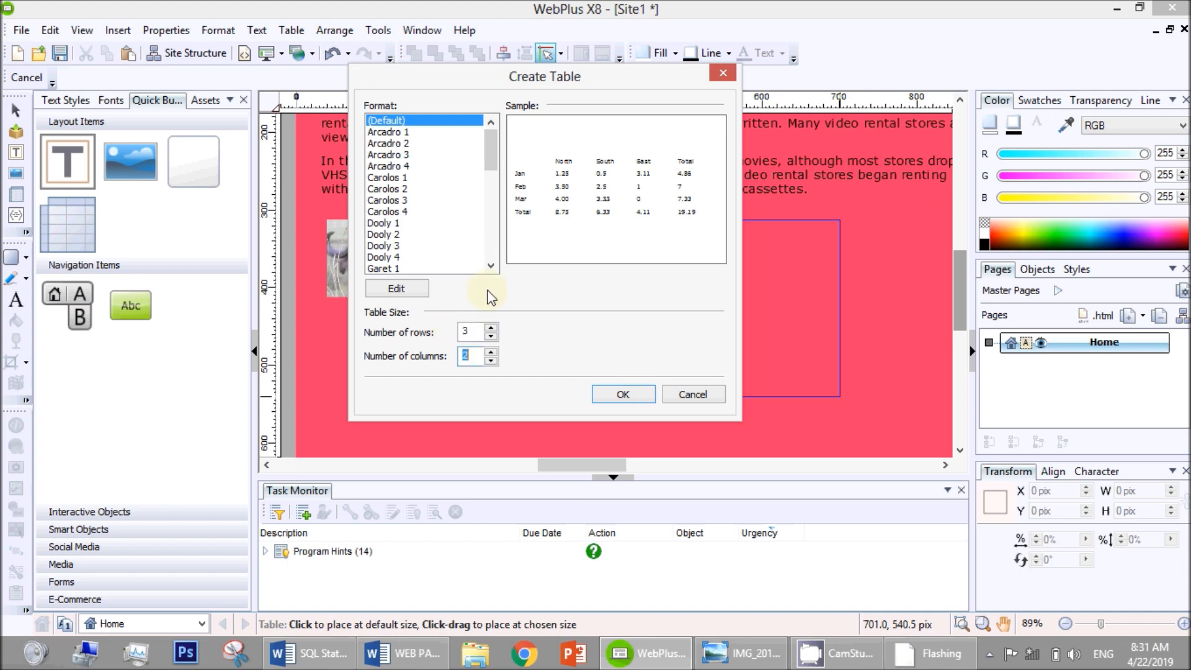
Browse the available table formats for the new table and keep the default format.
click(395, 291)
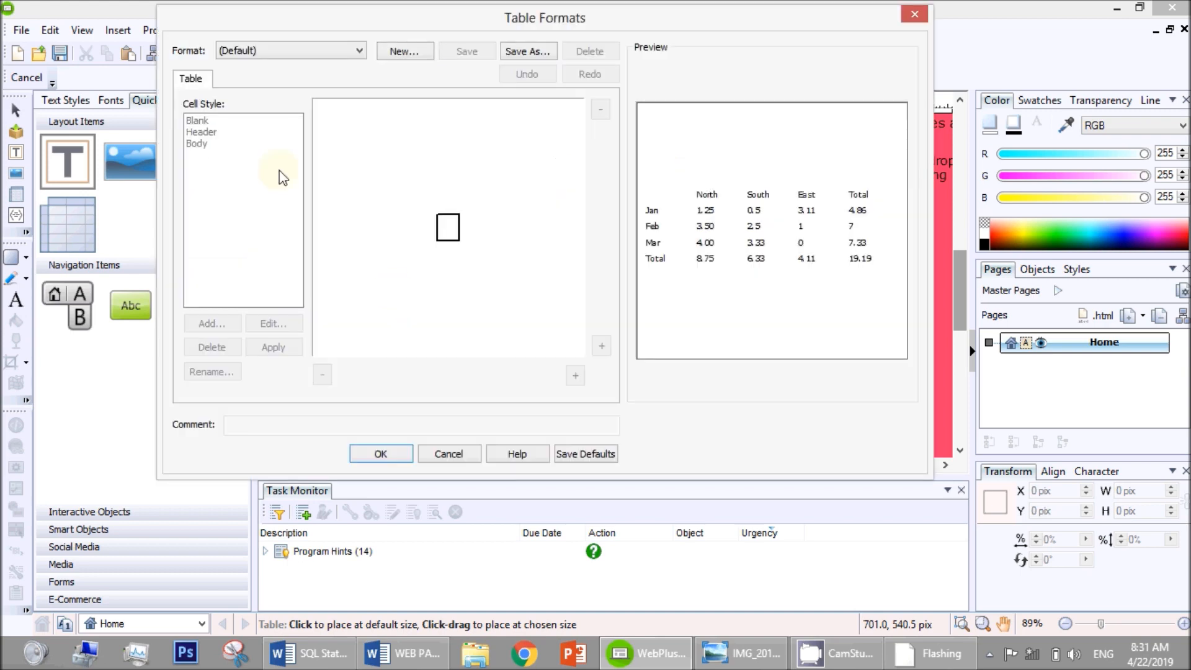
click(300, 54)
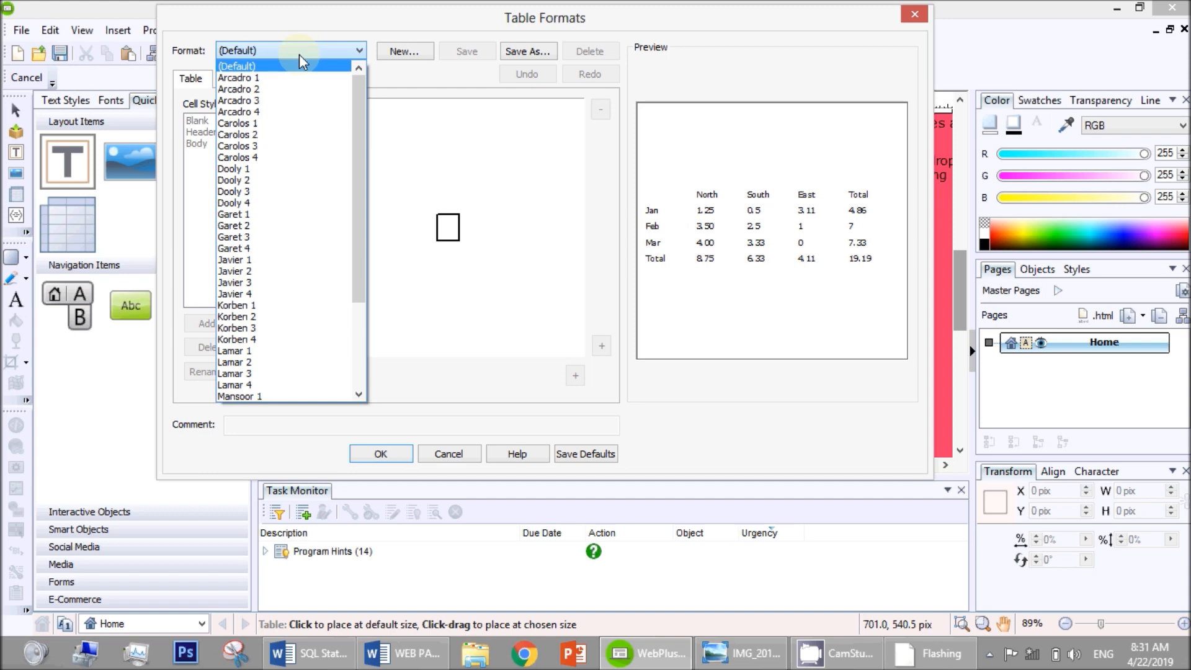
drag(362, 118, 360, 335)
click(447, 339)
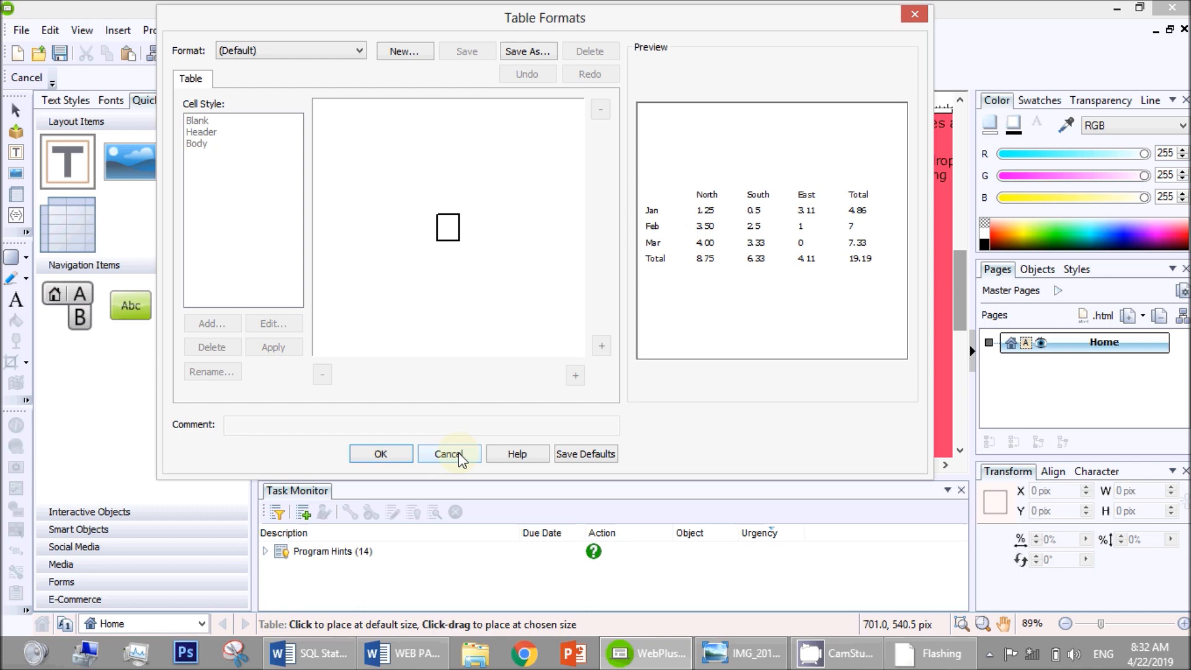
click(400, 452)
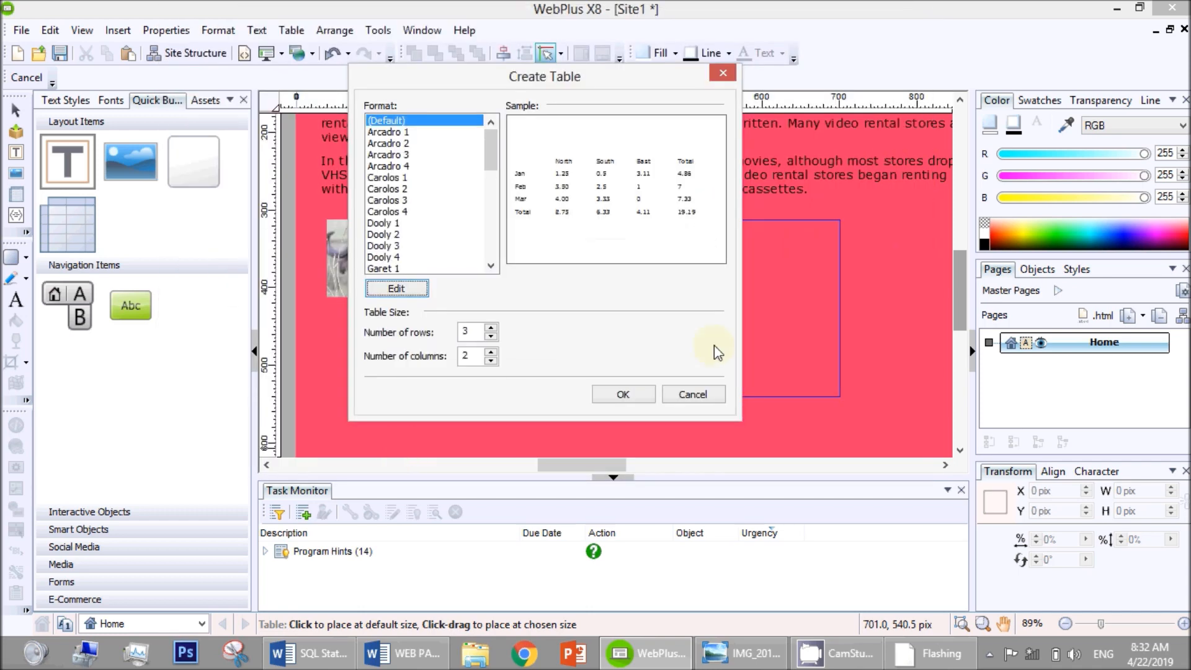
Create the table and enter "sdasd" and "aadsad" in the two cells of its first row.
click(605, 393)
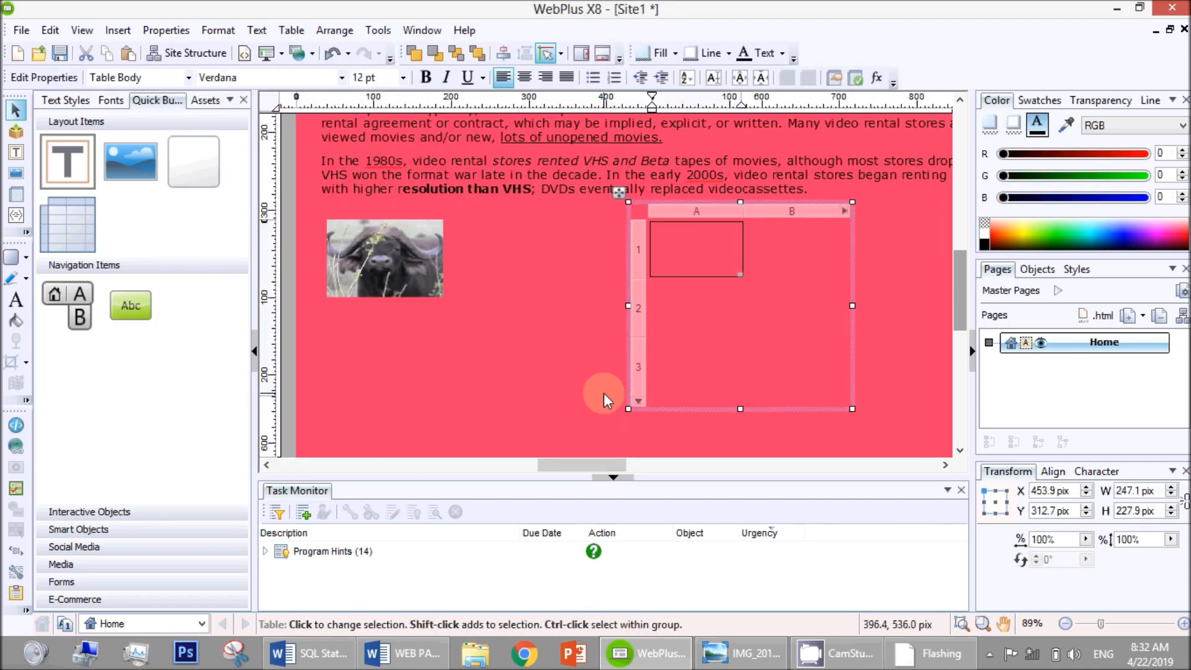
click(903, 290)
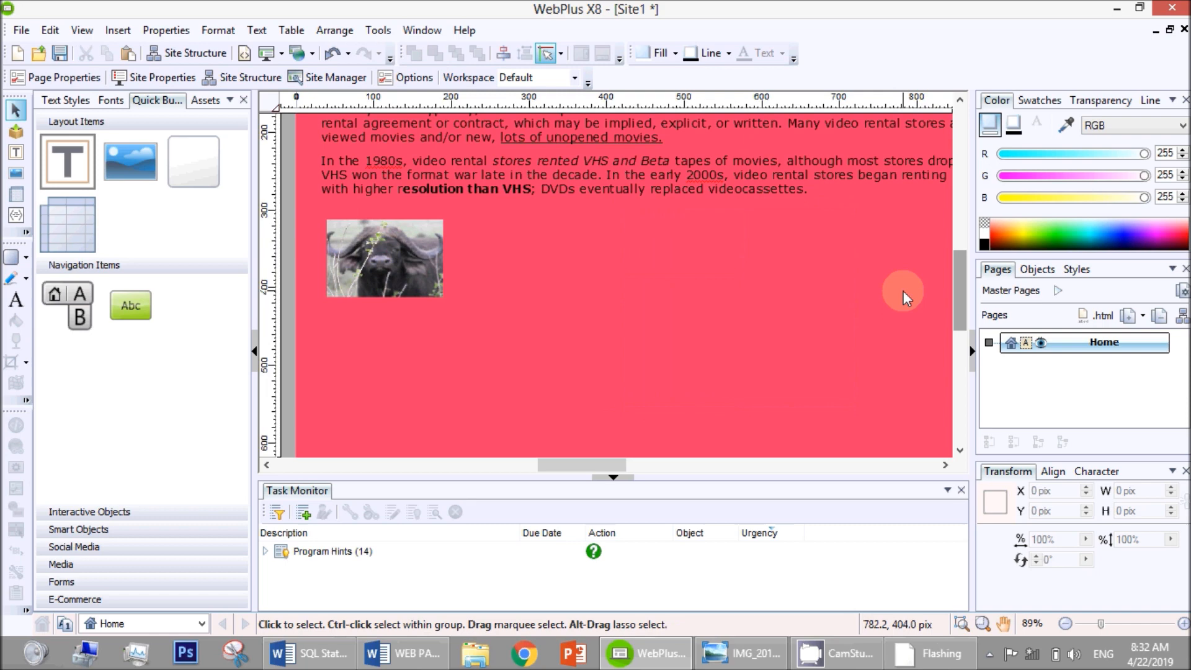
click(753, 252)
click(707, 252)
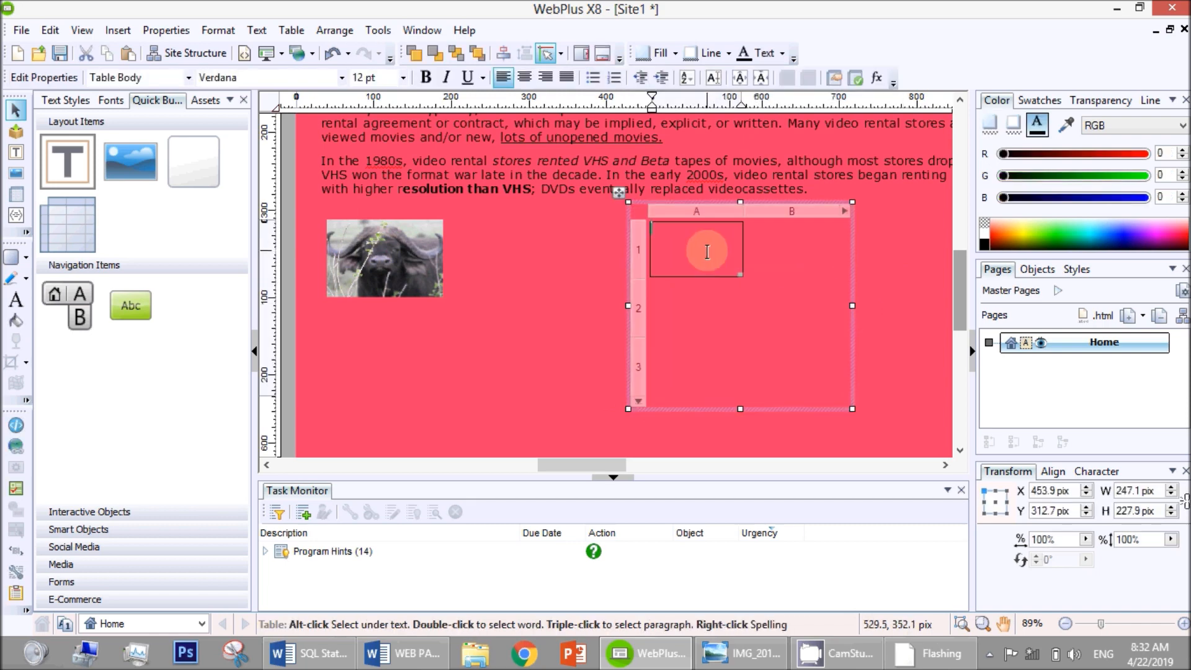
text(sdasd)
click(763, 253)
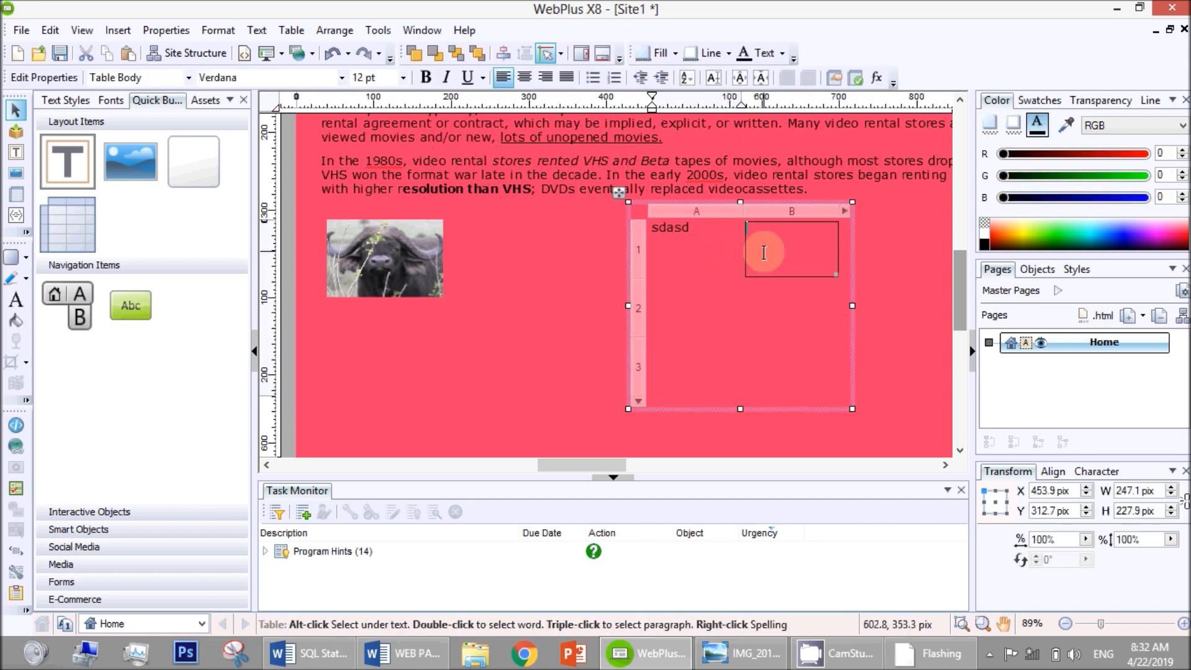
text(aadsad)
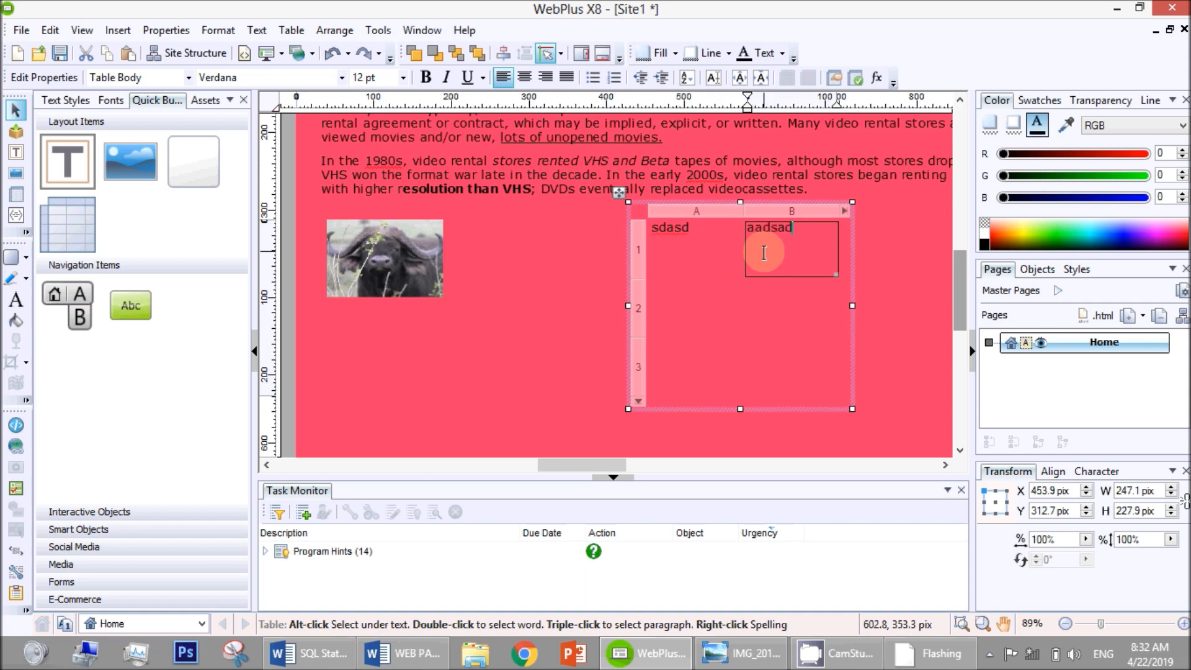
Fill the table's second row with "dsdas" and "sfsfs" and its third row with "fsd" and "dasdsa".
click(682, 290)
text(dsdas)
key(alt+Tab)
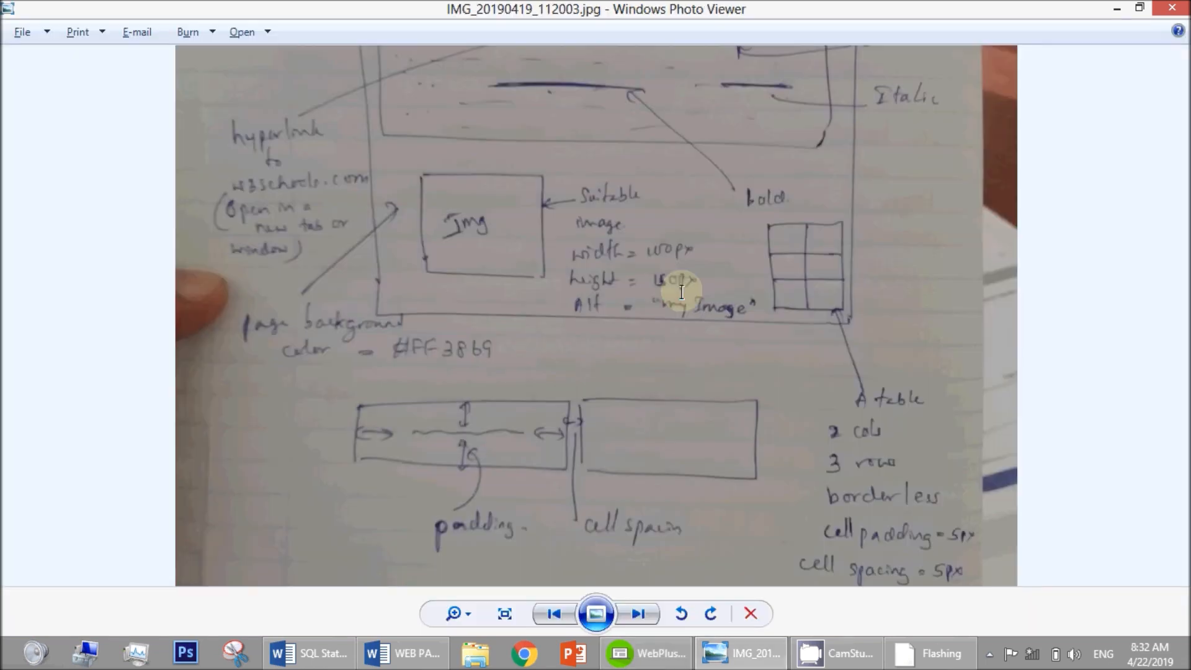
key(alt+Tab)
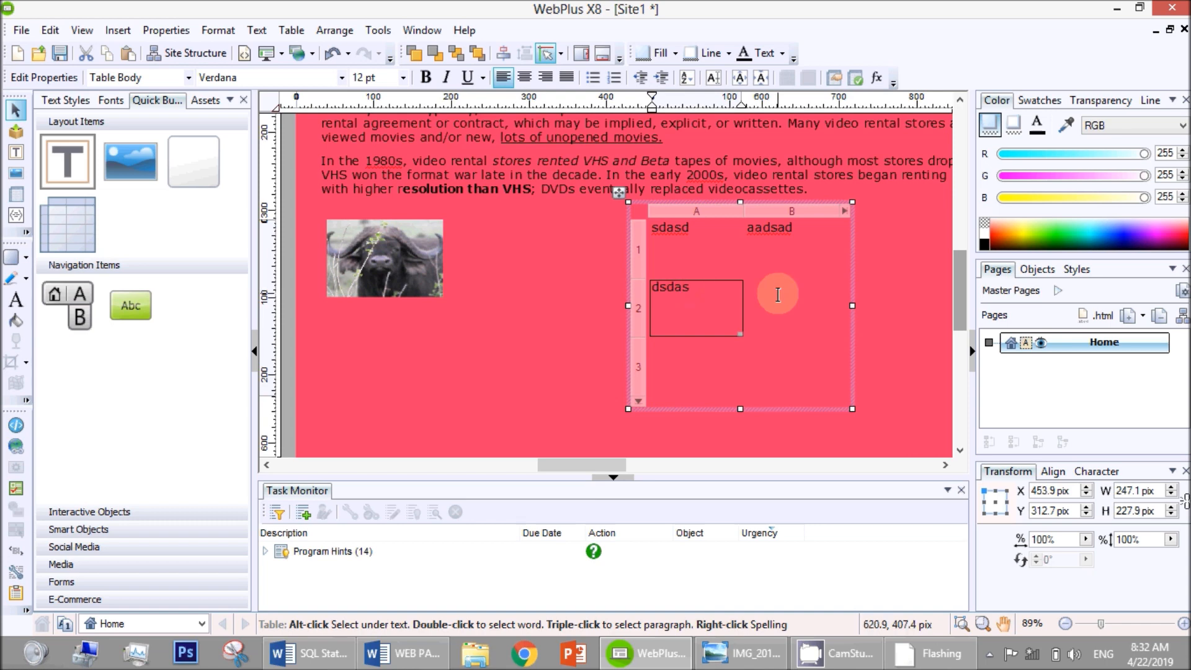
click(778, 294)
text(sfsfs)
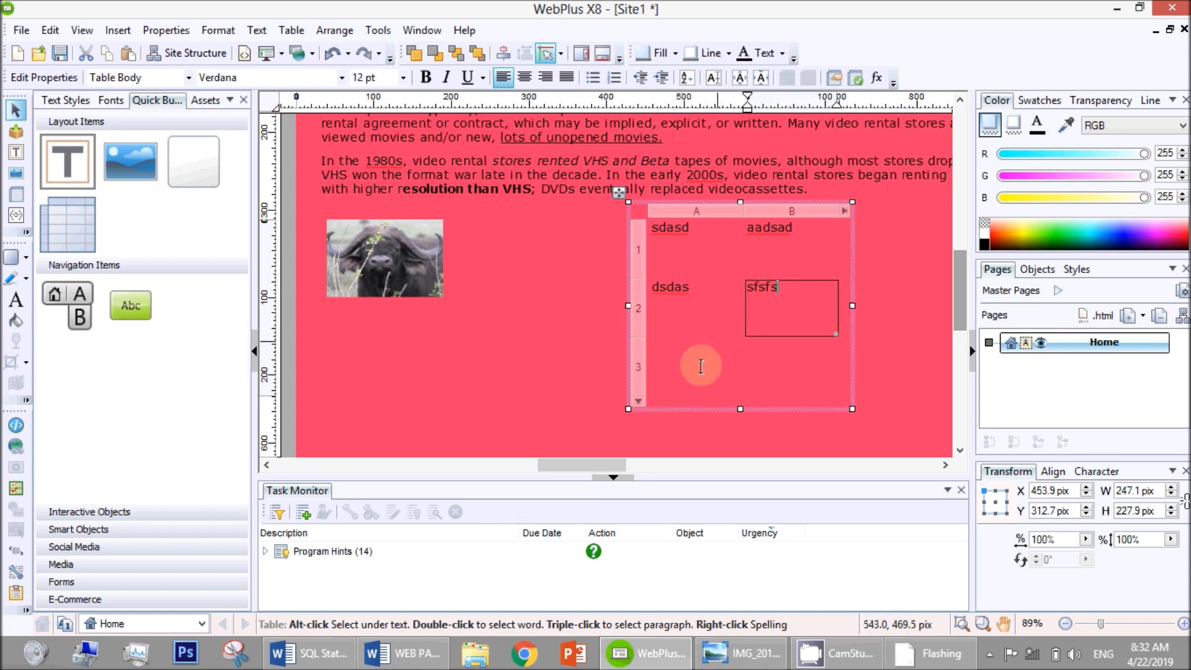
click(675, 385)
text(fsd)
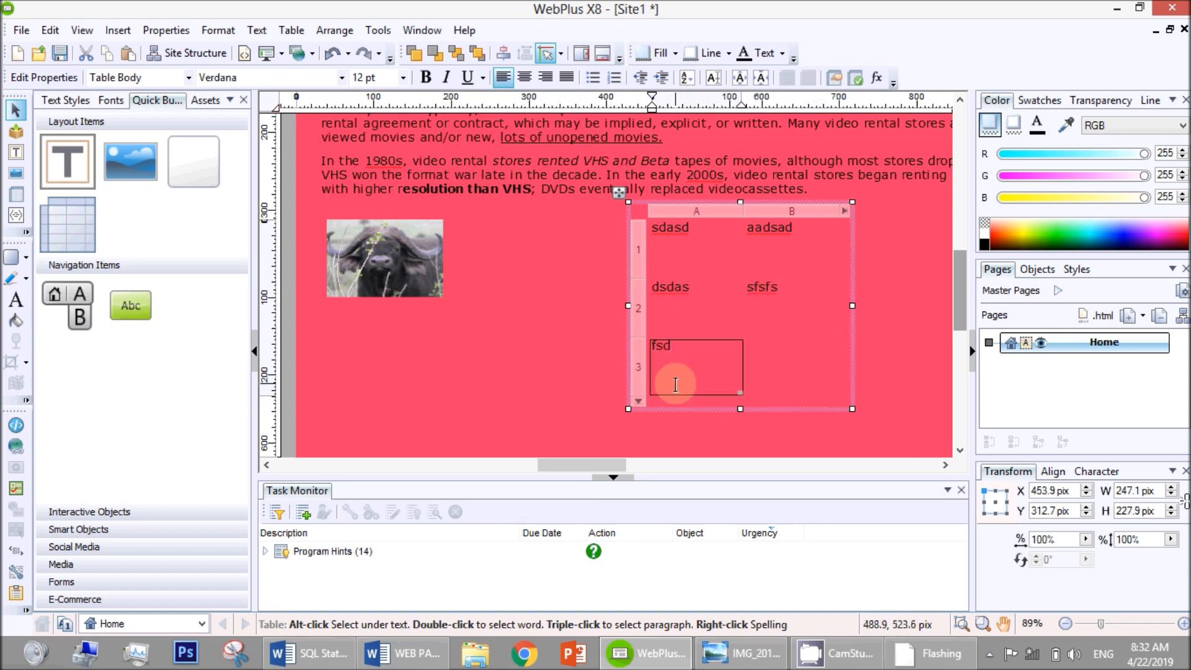
click(787, 359)
text(dasdsa)
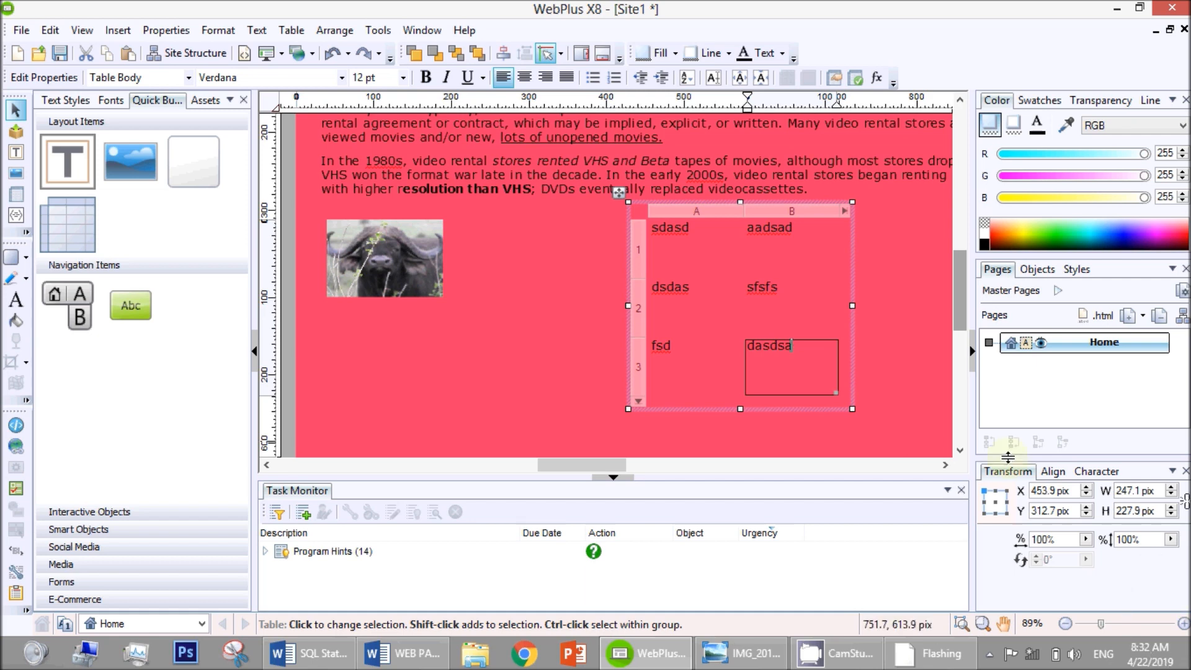
click(991, 656)
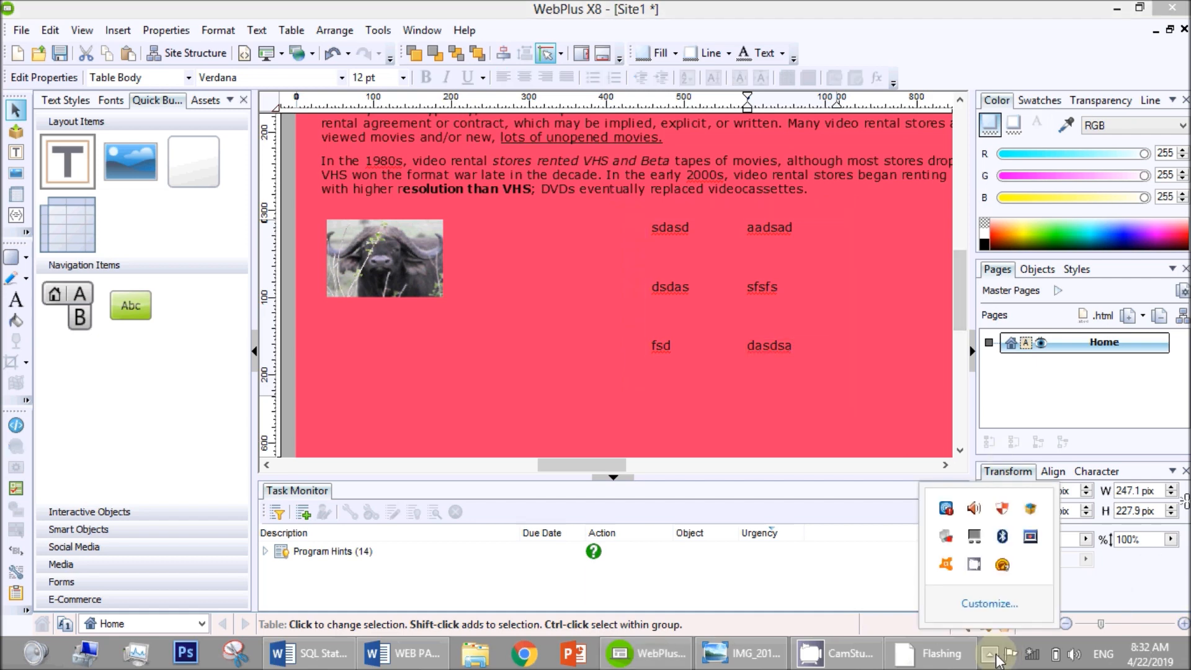
click(975, 564)
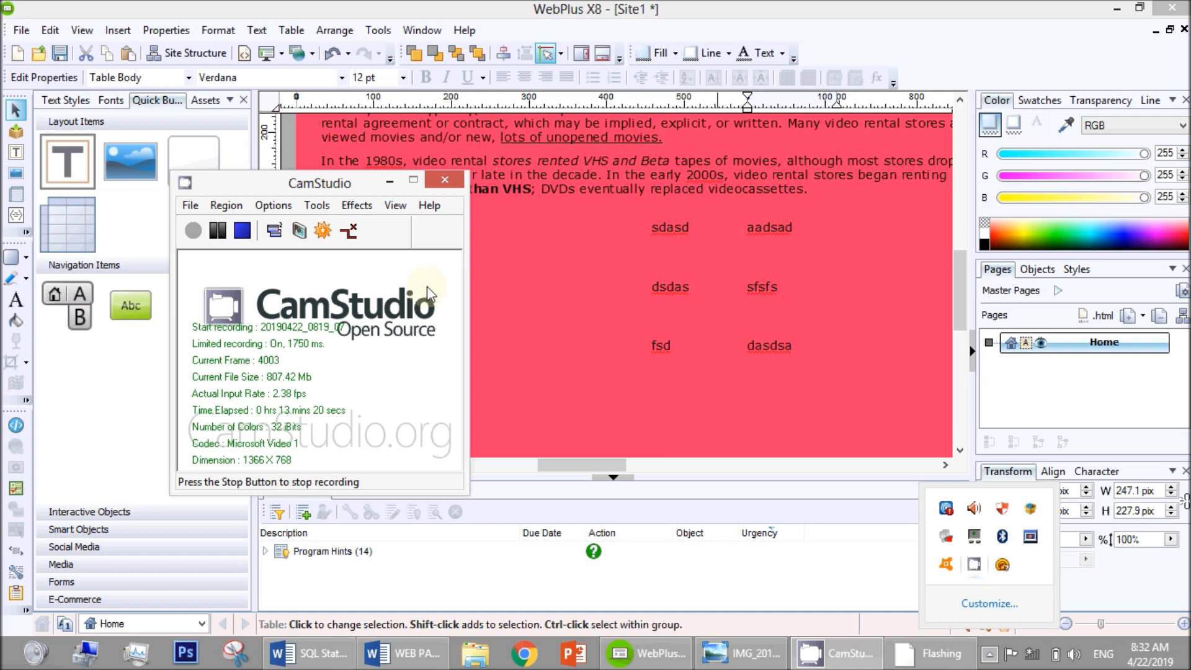
click(217, 231)
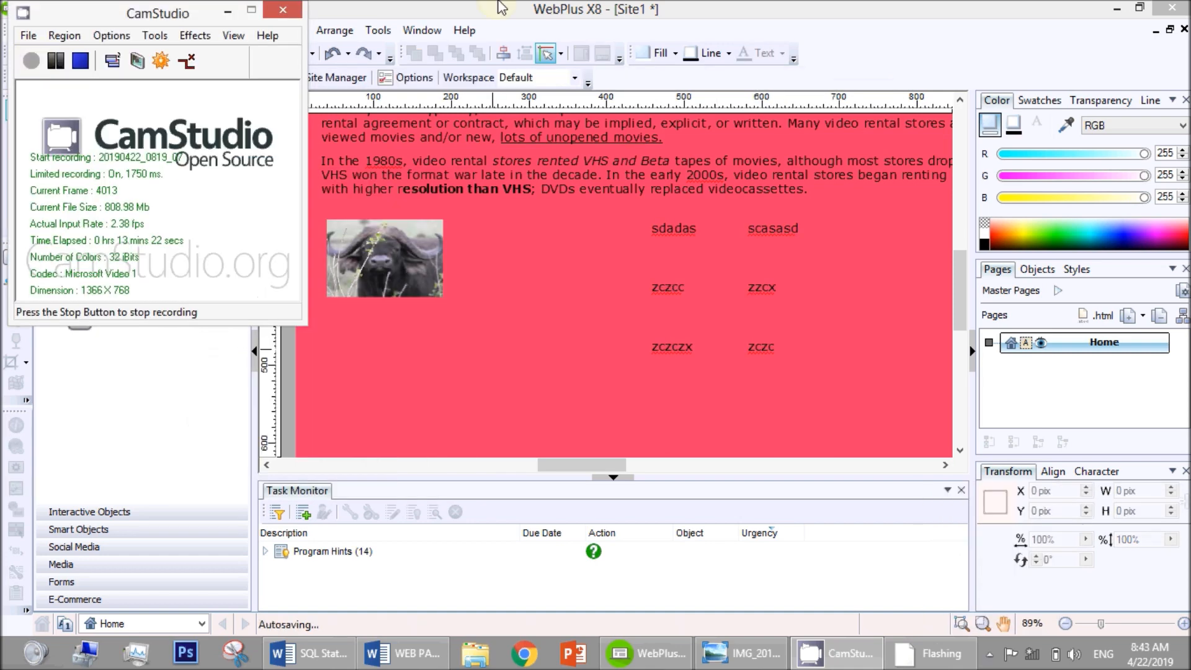
click(668, 271)
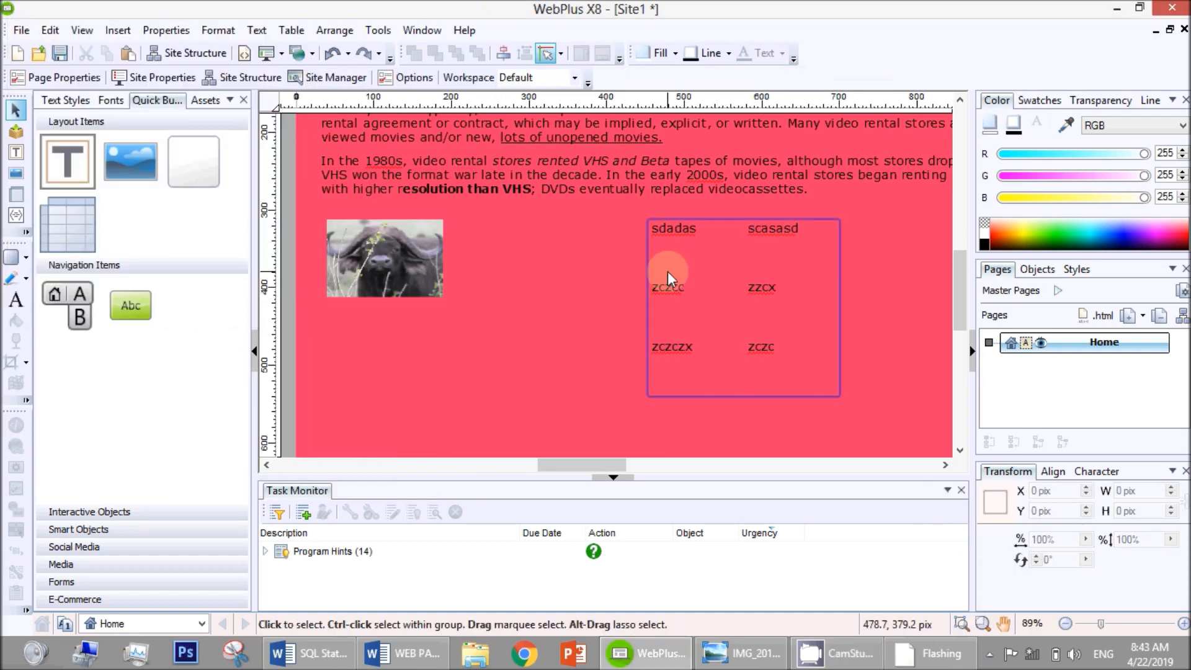
click(667, 270)
click(768, 260)
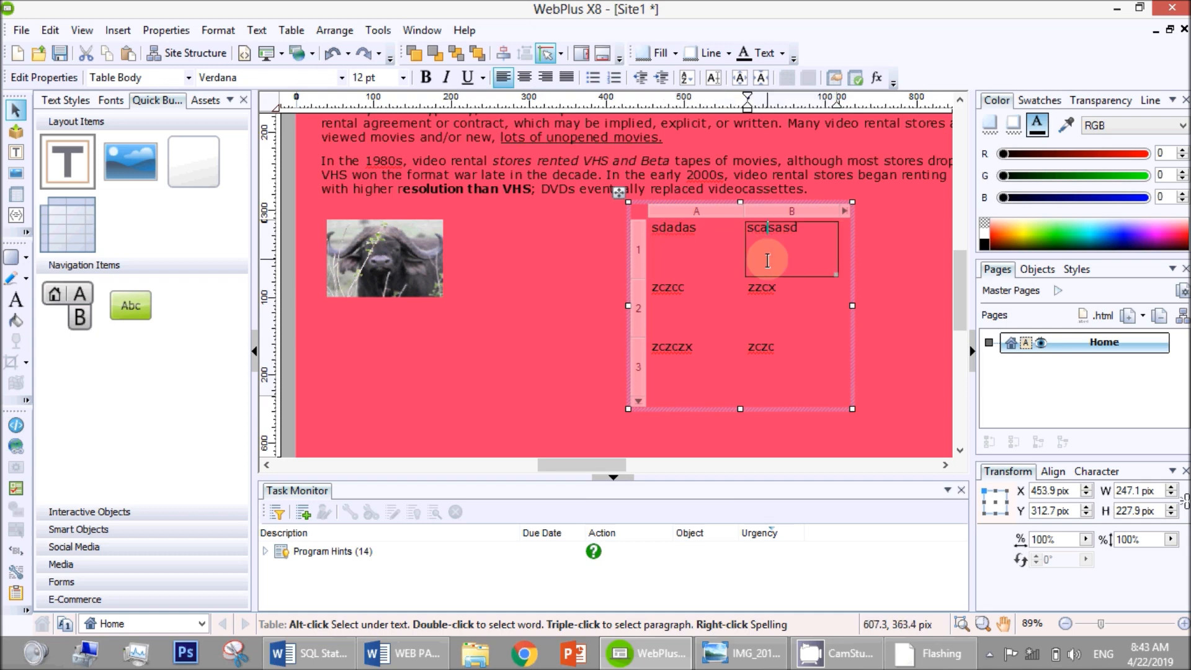
click(598, 243)
Try a black line colour on all cells of the table and undo it.
click(668, 227)
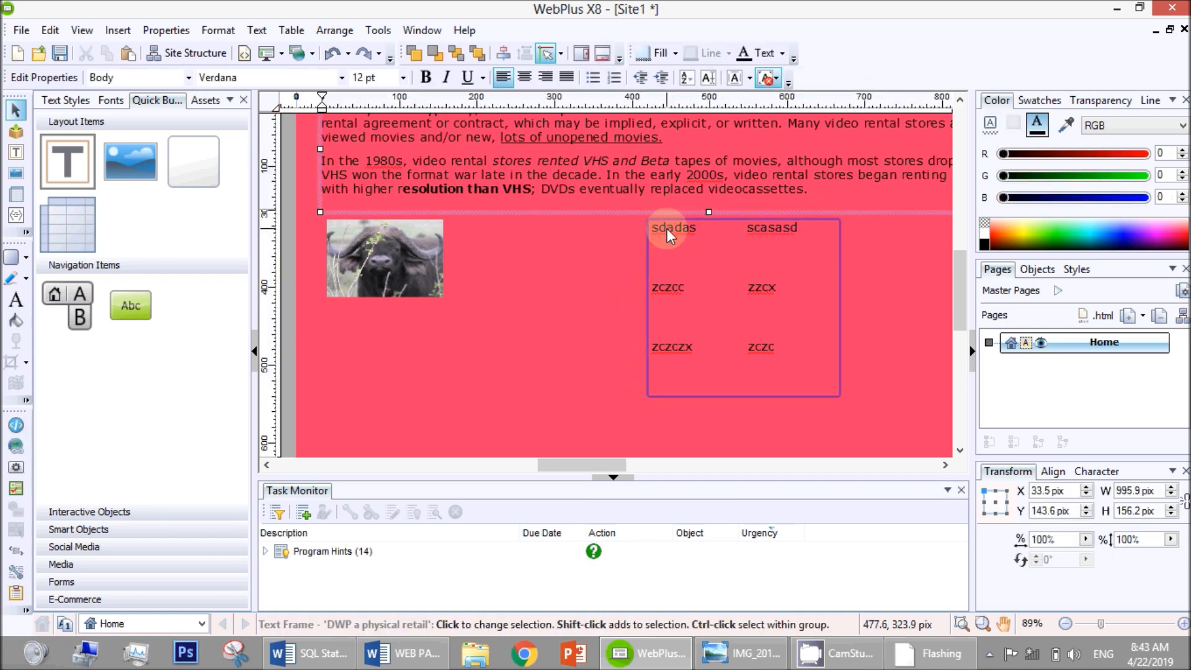
click(618, 193)
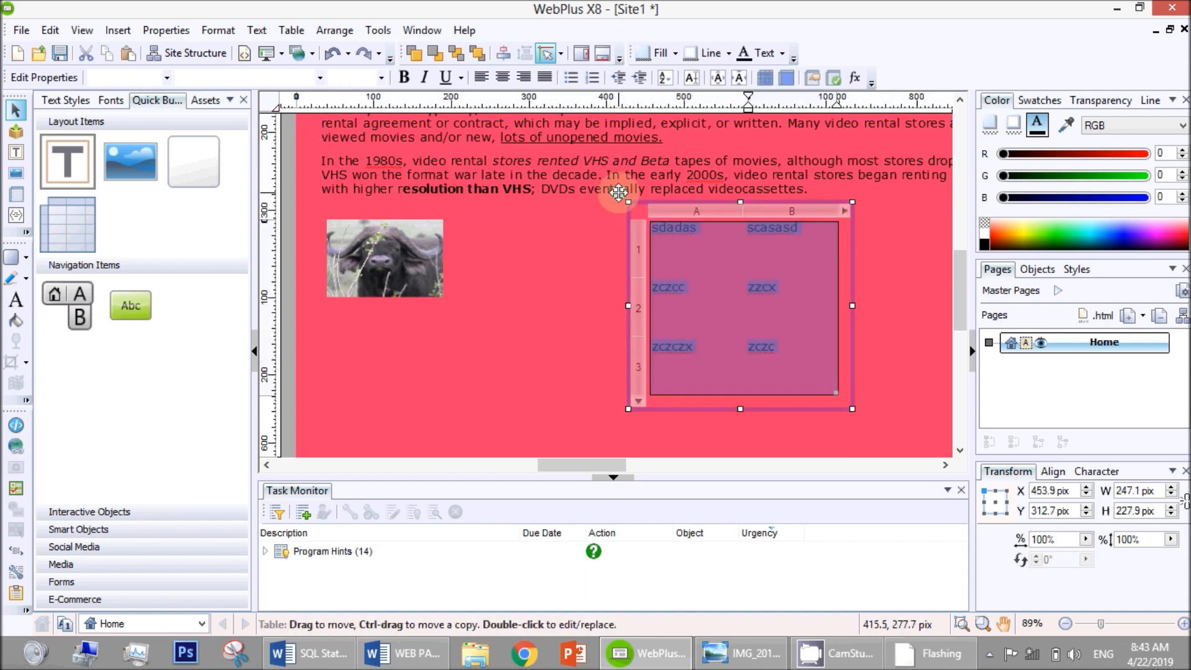
click(730, 54)
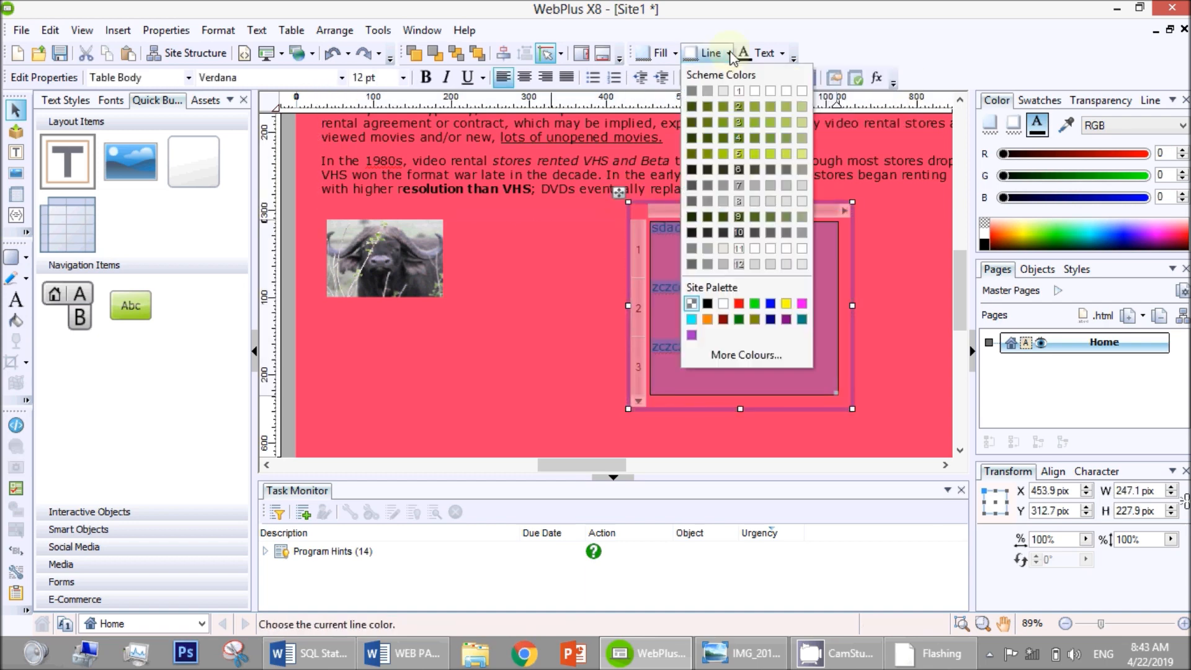
click(712, 302)
click(588, 318)
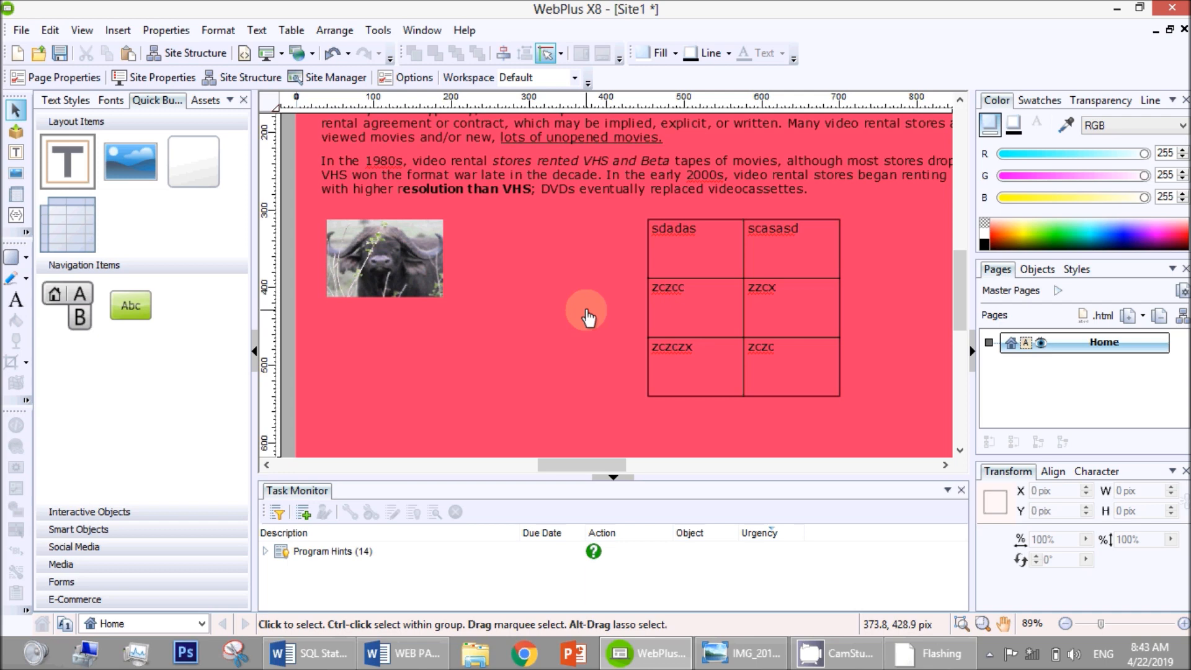
key(ctrl+z)
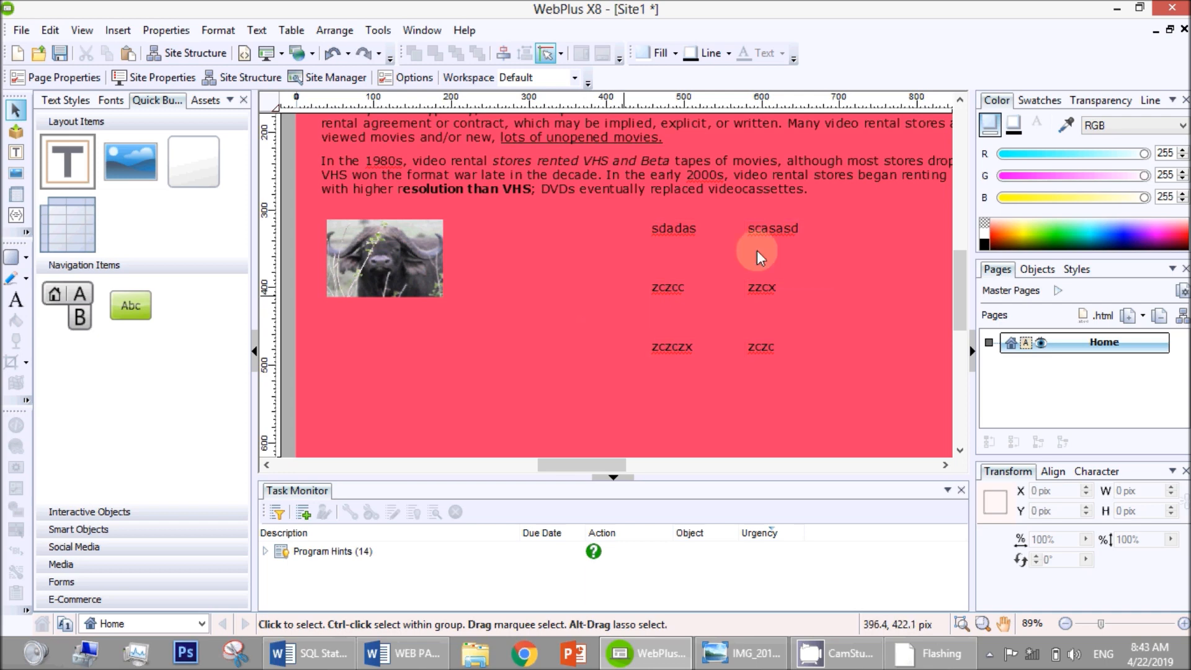
Examine the table's CSS padding properties against the sketch's table notes and close them without changes.
click(709, 225)
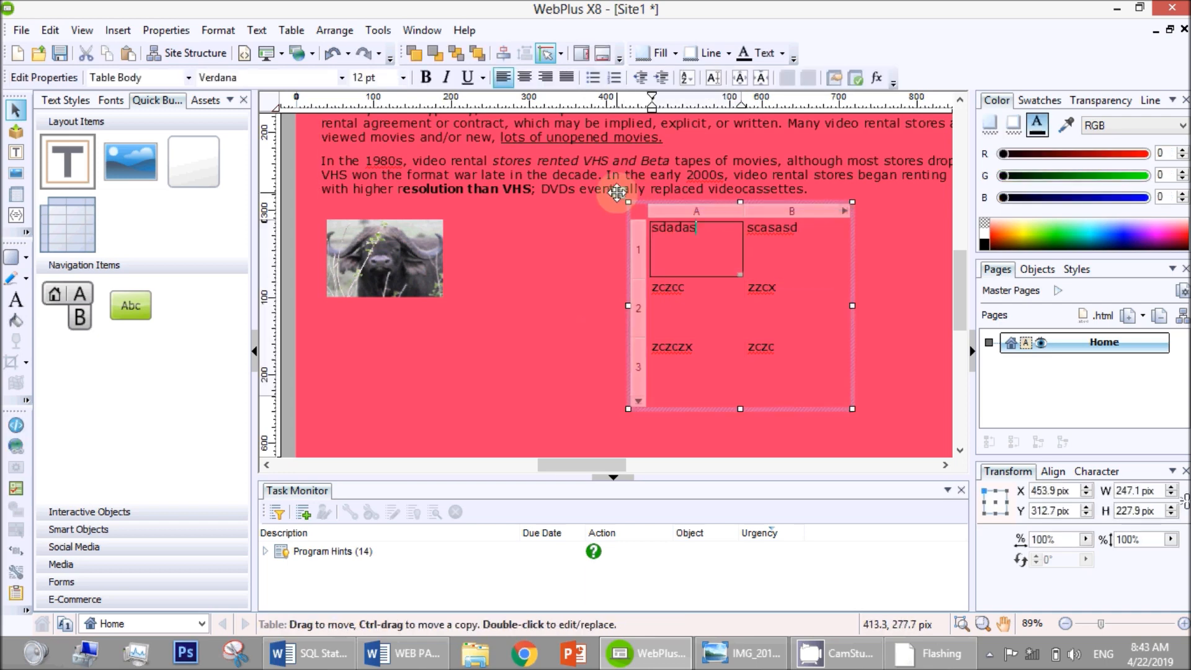
double_click(616, 193)
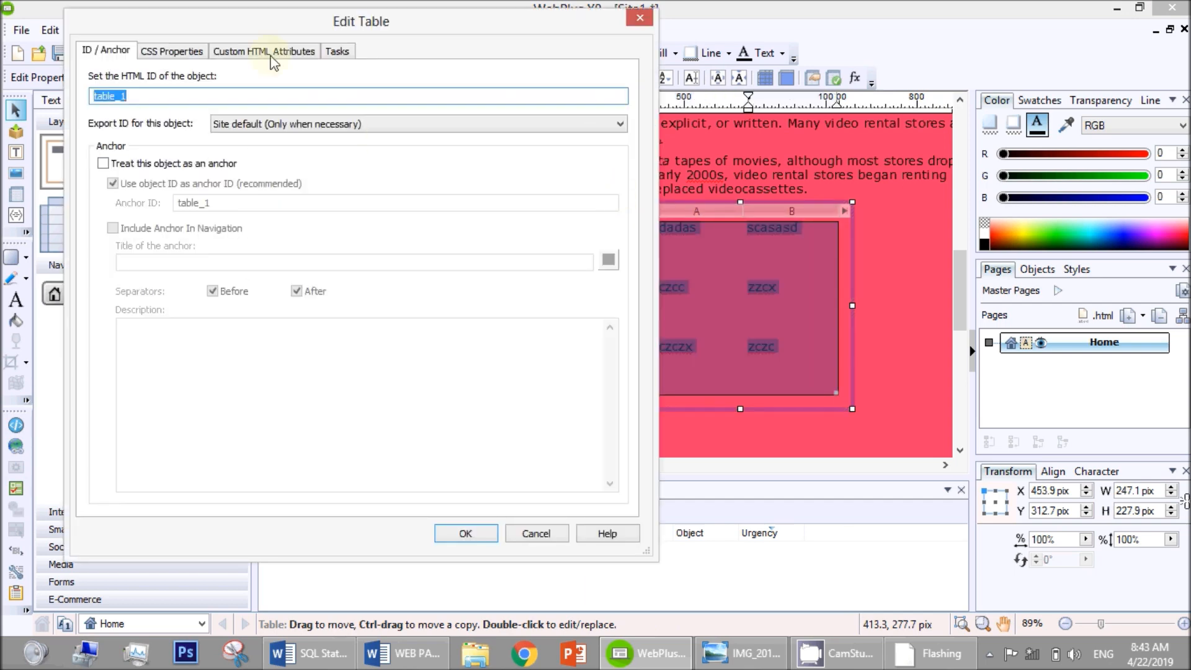
drag(275, 19, 266, 10)
click(165, 43)
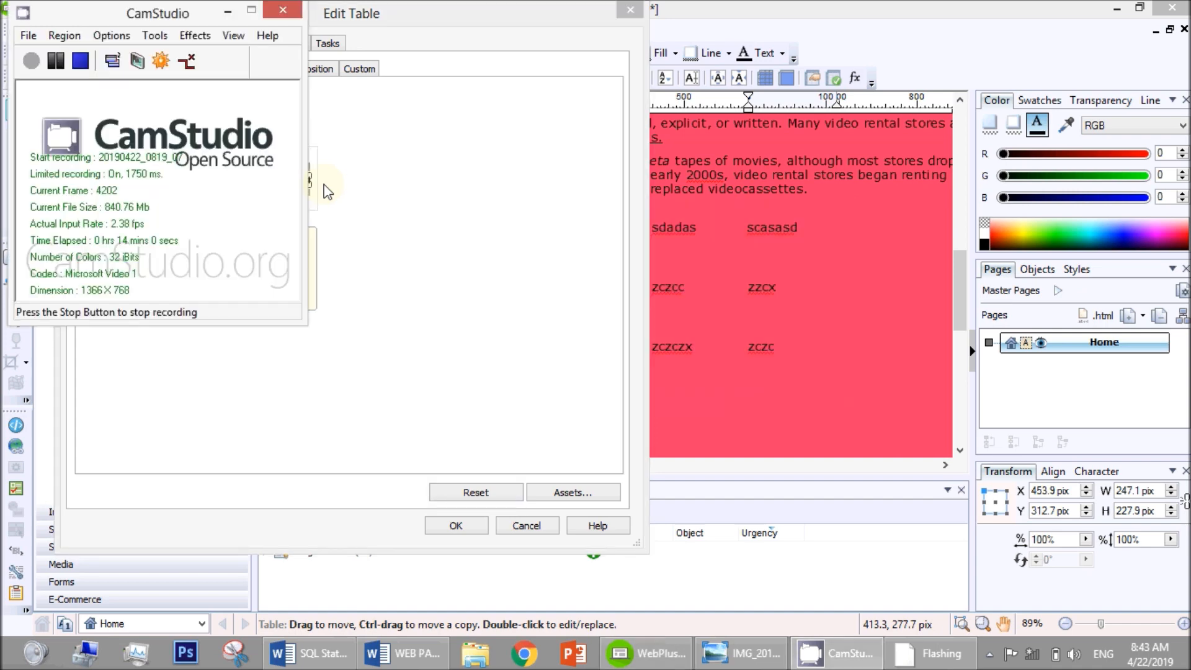
key(alt+Tab)
key(alt+Tab)
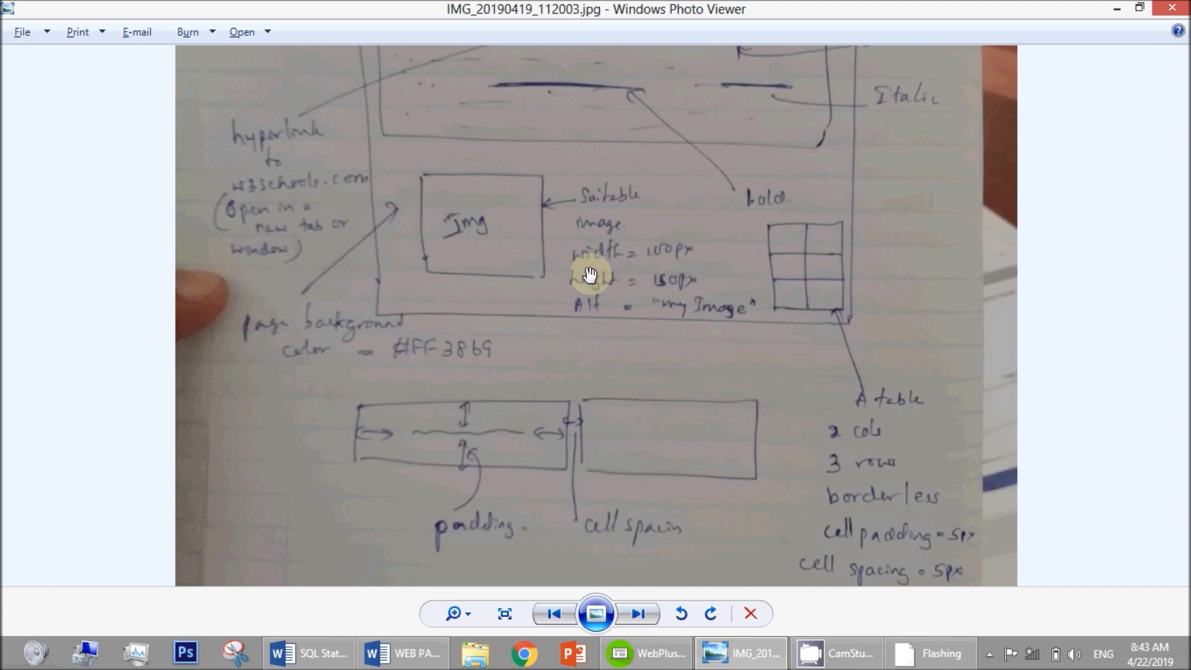
key(alt+Tab)
key(alt+Tab)
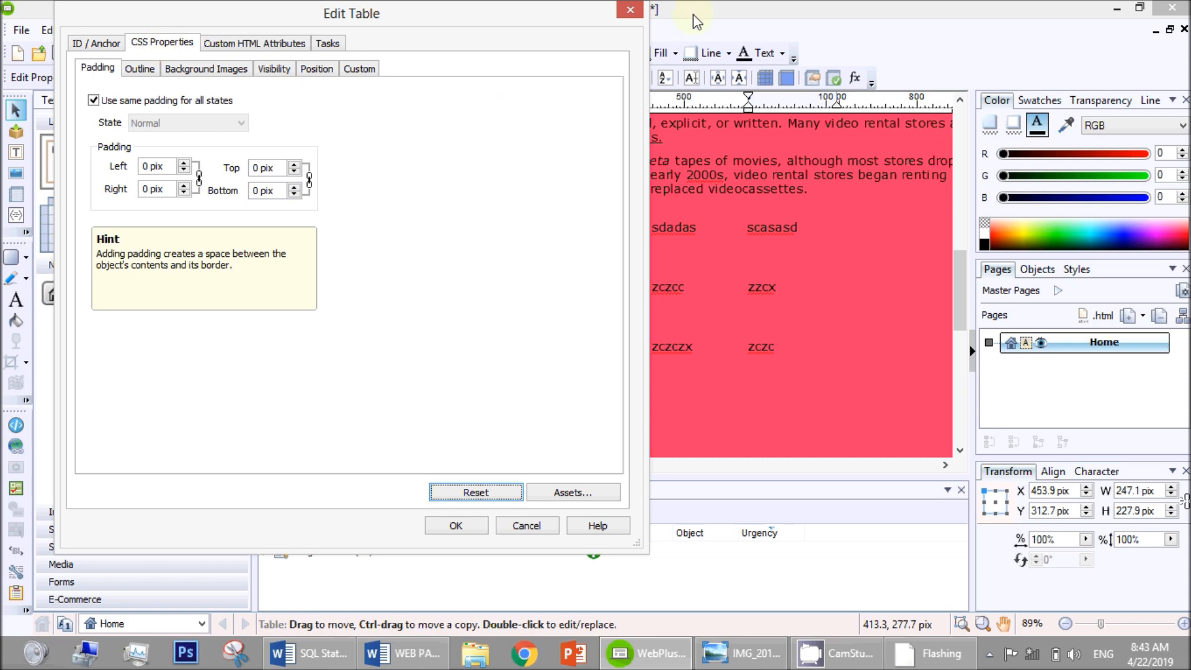
click(630, 10)
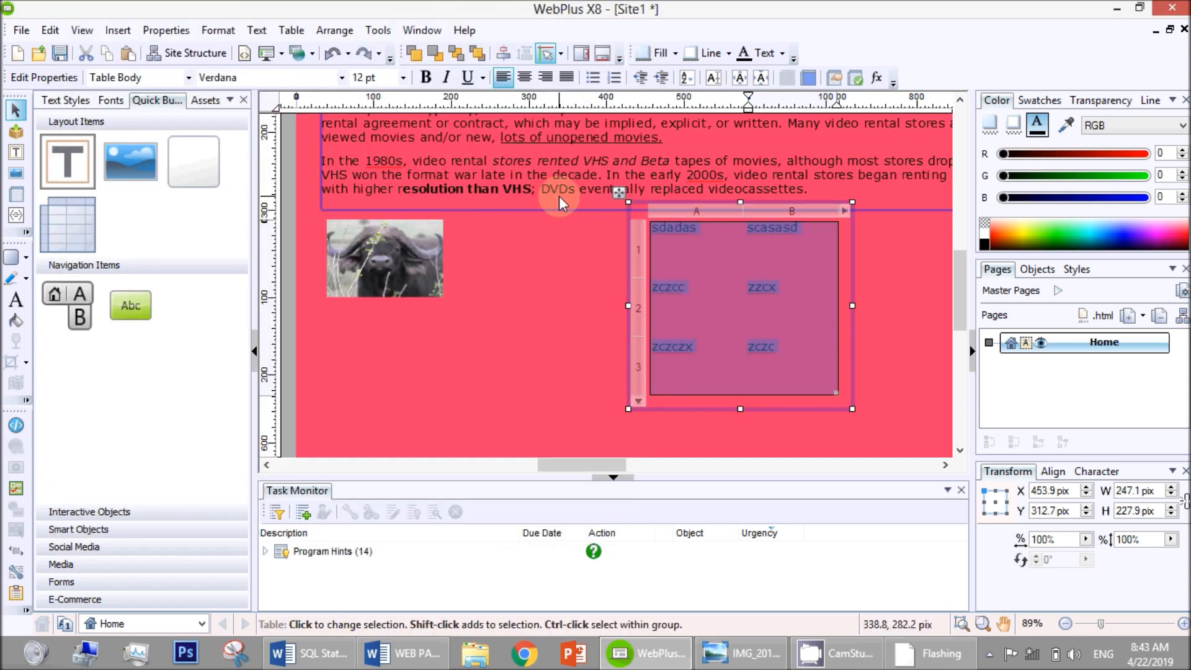
Study the sketch's borderless, cell padding and cell spacing notes for the table and return to WebPlus.
click(554, 381)
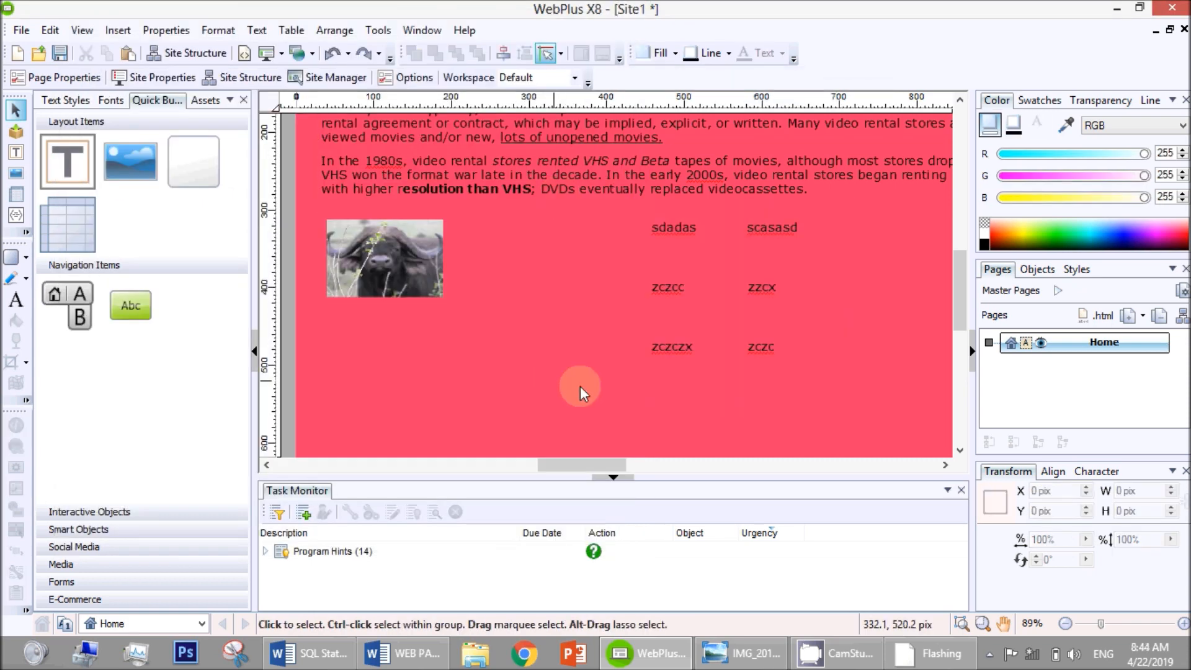
click(668, 367)
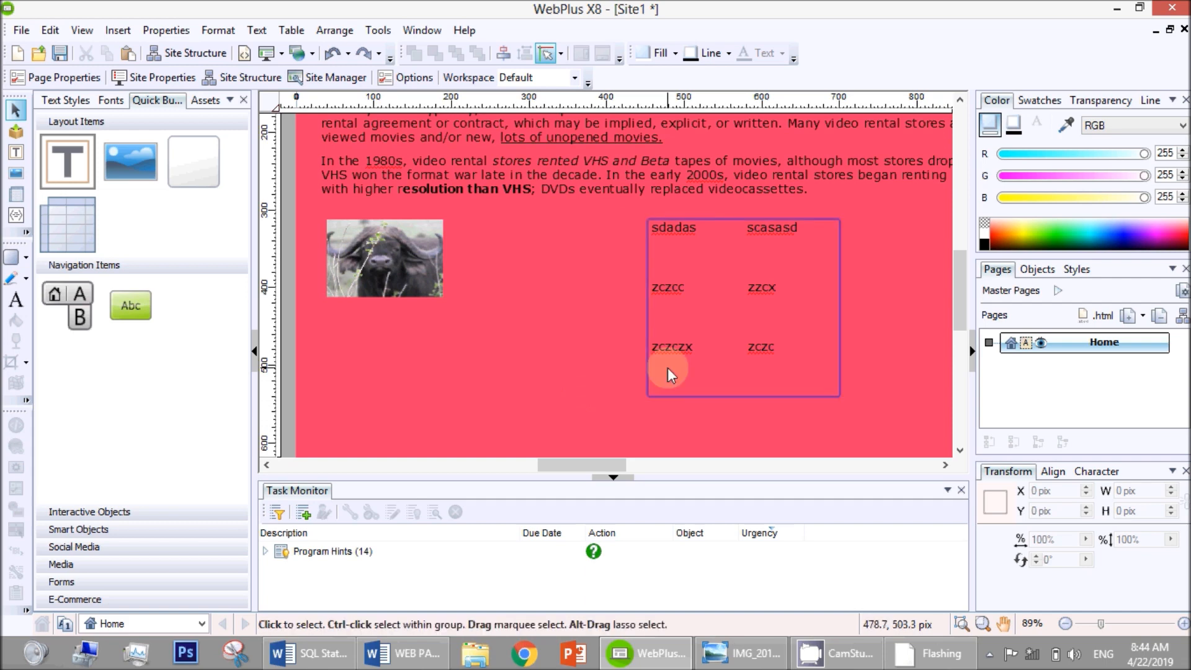
key(alt+Tab)
key(alt+Tab)
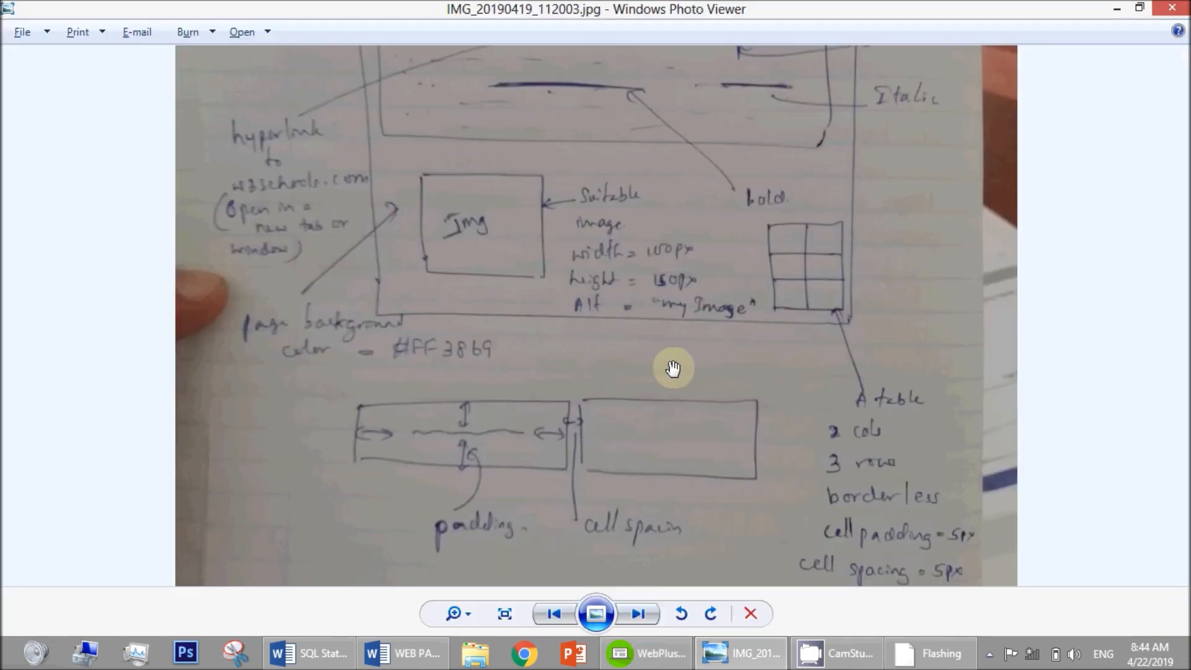
drag(797, 398, 696, 426)
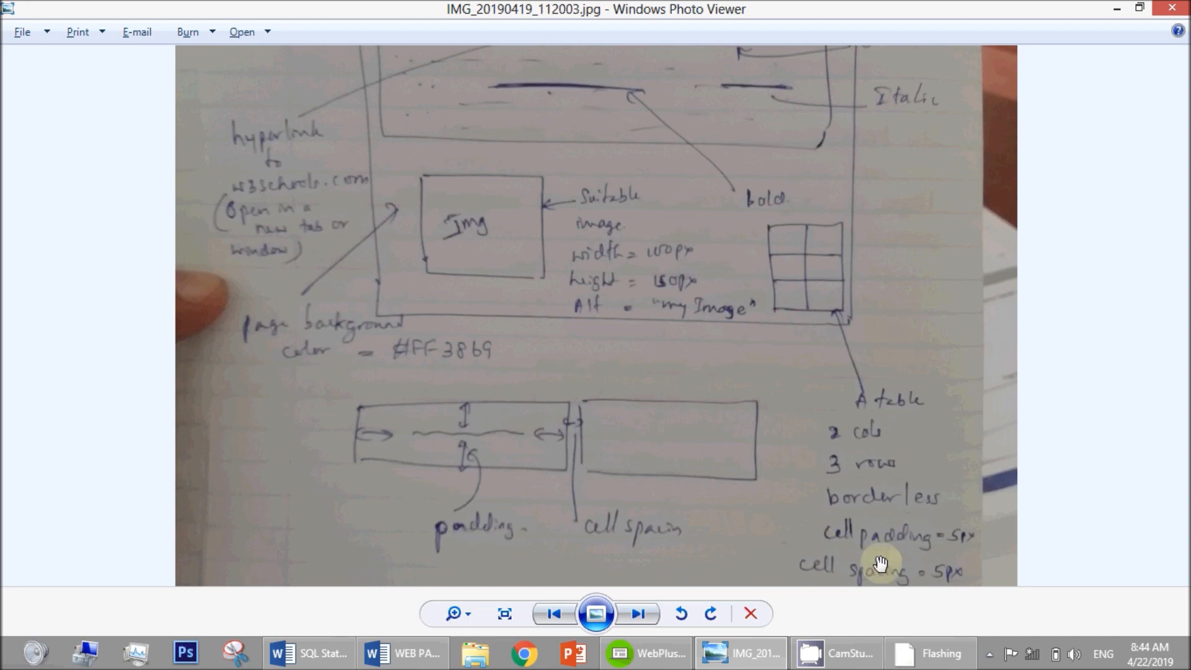
key(alt+Tab)
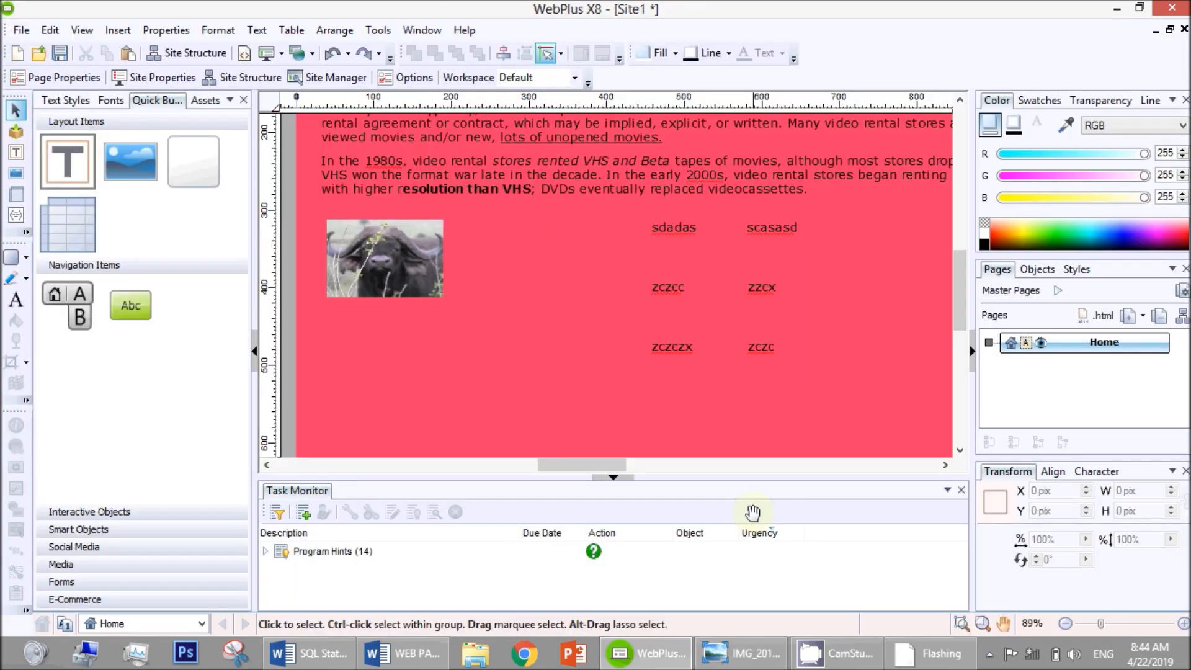
Preview the page in Google Chrome and maximise the browser window on the previewed Home page.
click(282, 54)
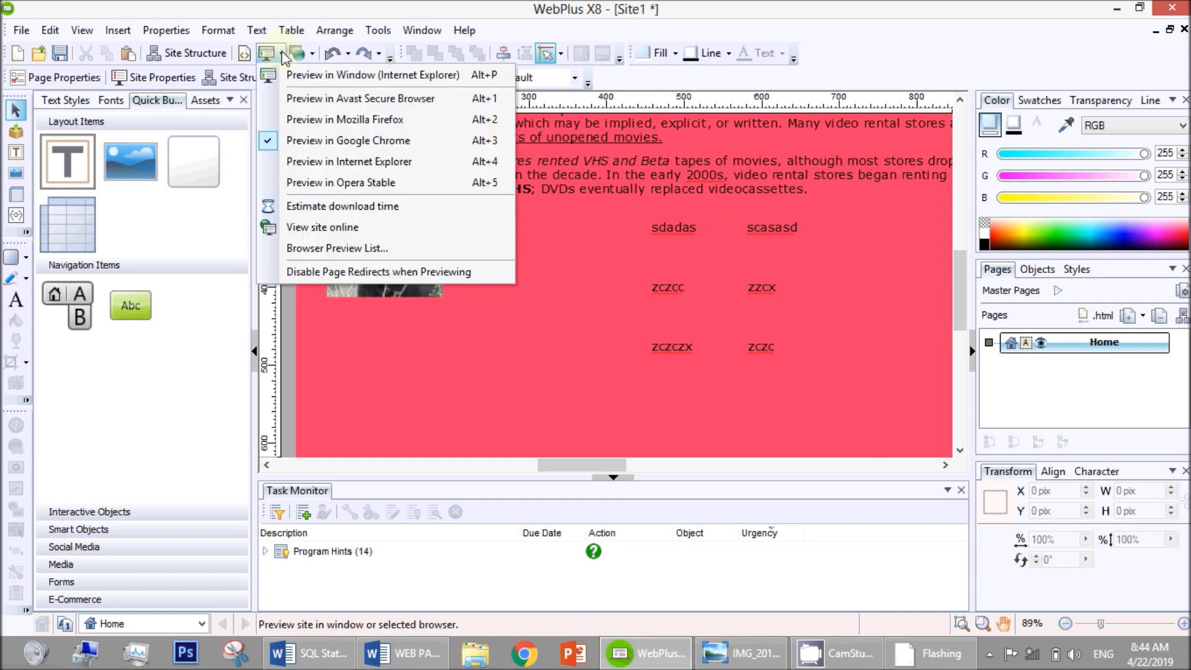
click(338, 138)
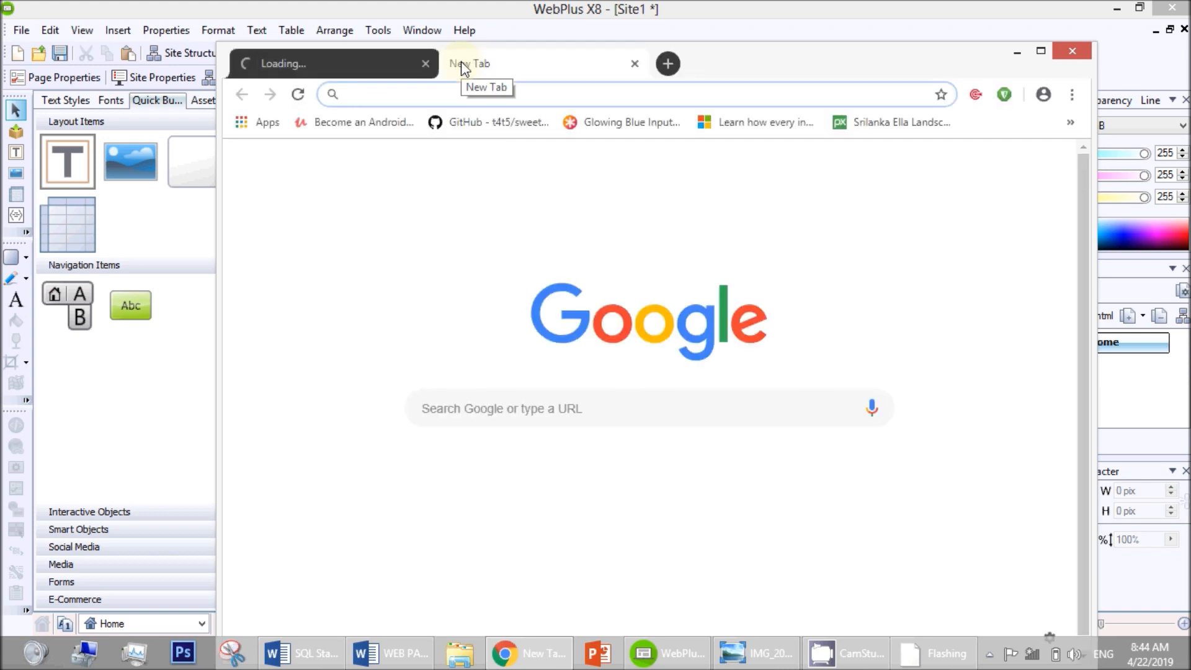
double_click(733, 51)
click(82, 15)
click(316, 6)
click(411, 14)
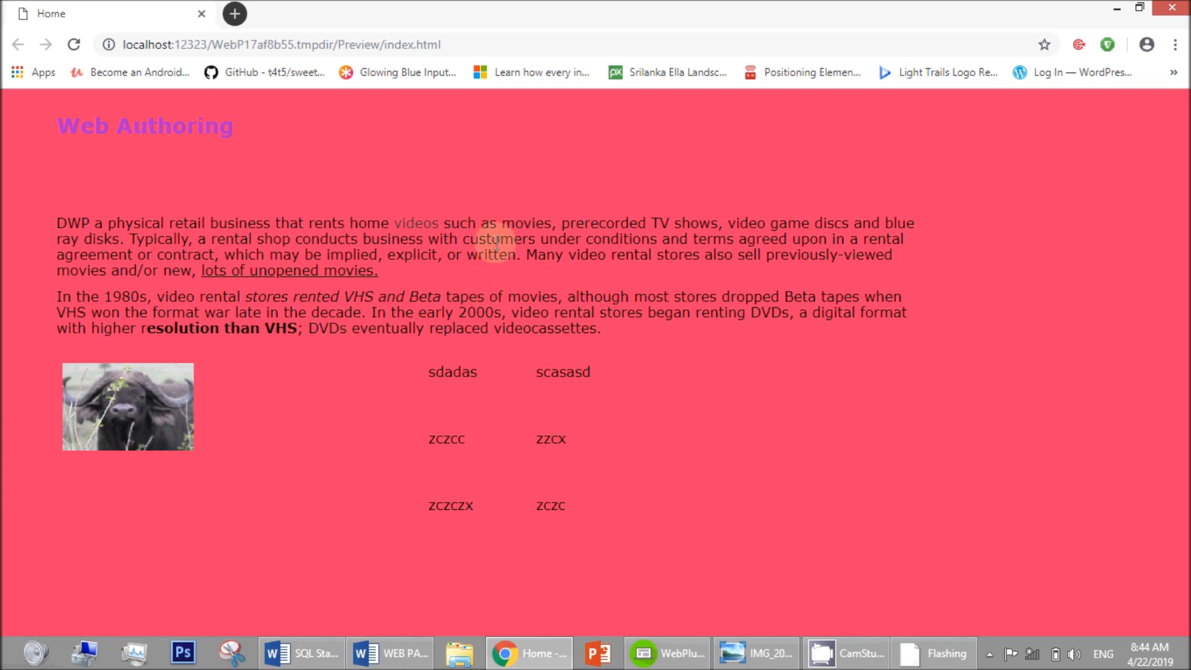
Review the heading and body text notes in the sketch and return to the Chrome preview.
key(alt+Tab)
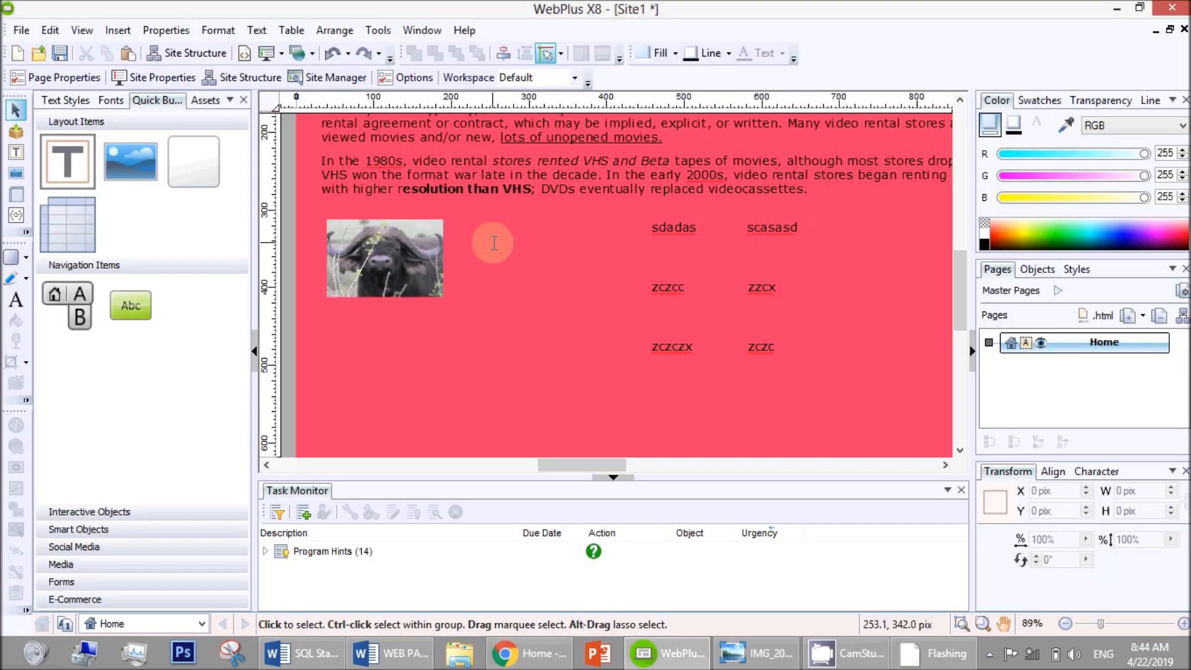
key(alt+Tab)
key(alt+Tab)
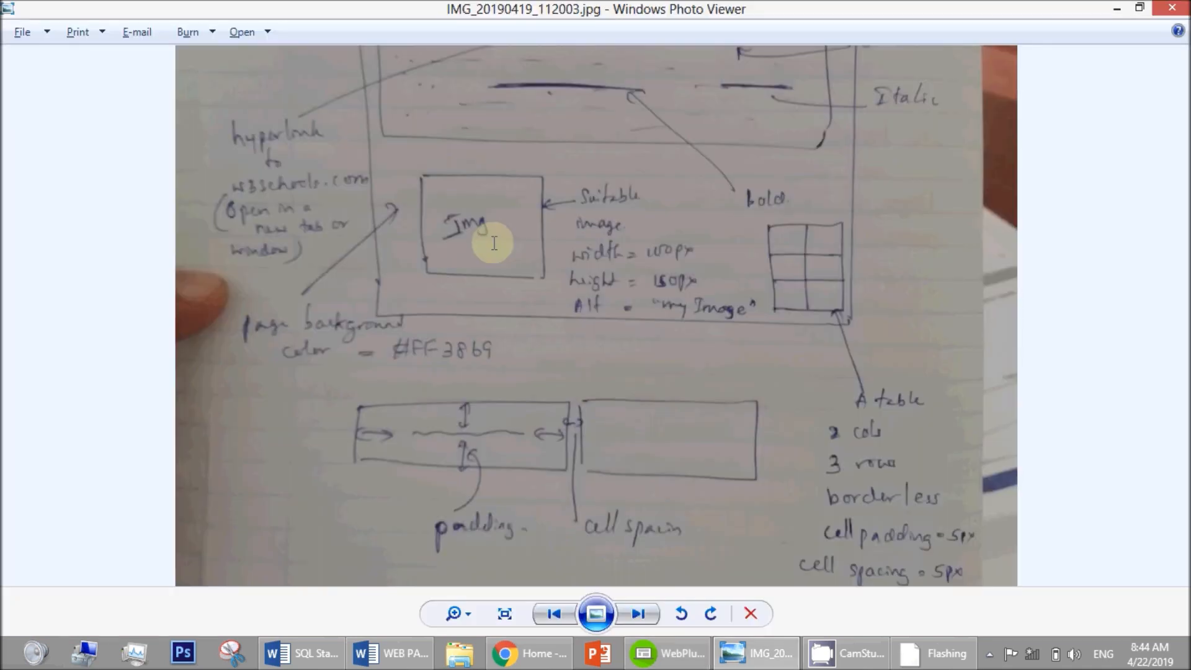
scroll(653, 433, up, 3)
key(alt+Tab)
key(alt+Tab)
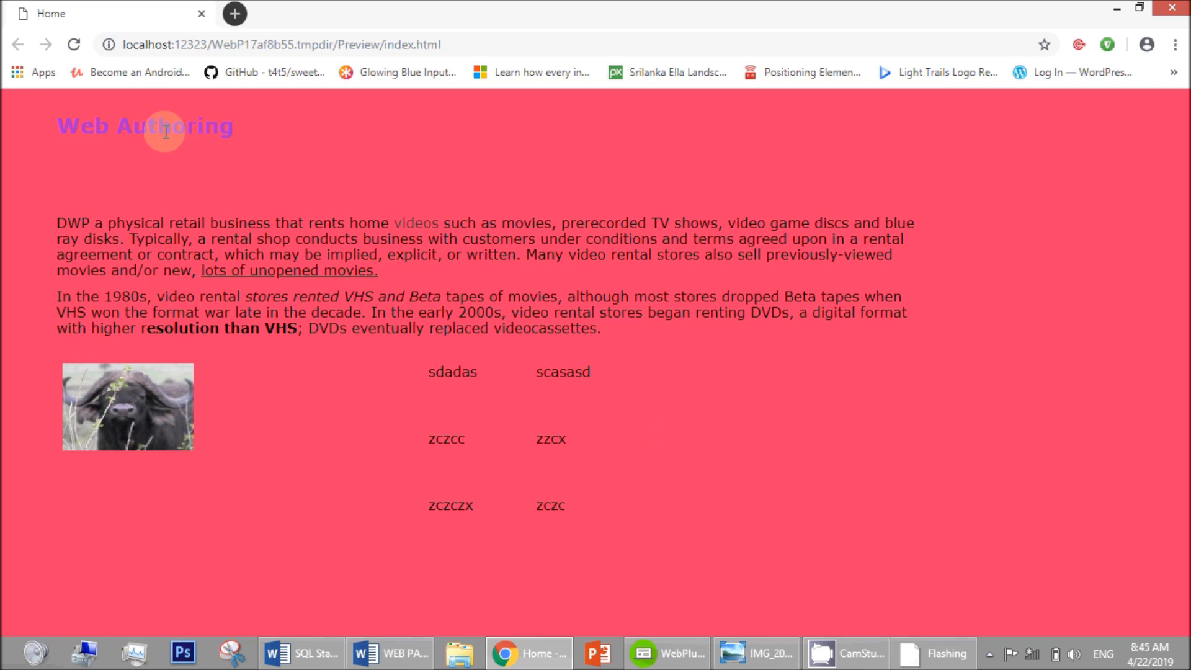
Inspect the HTML of the Web Authoring heading in the preview and compare it with the sketch's heading notes.
right_click(163, 135)
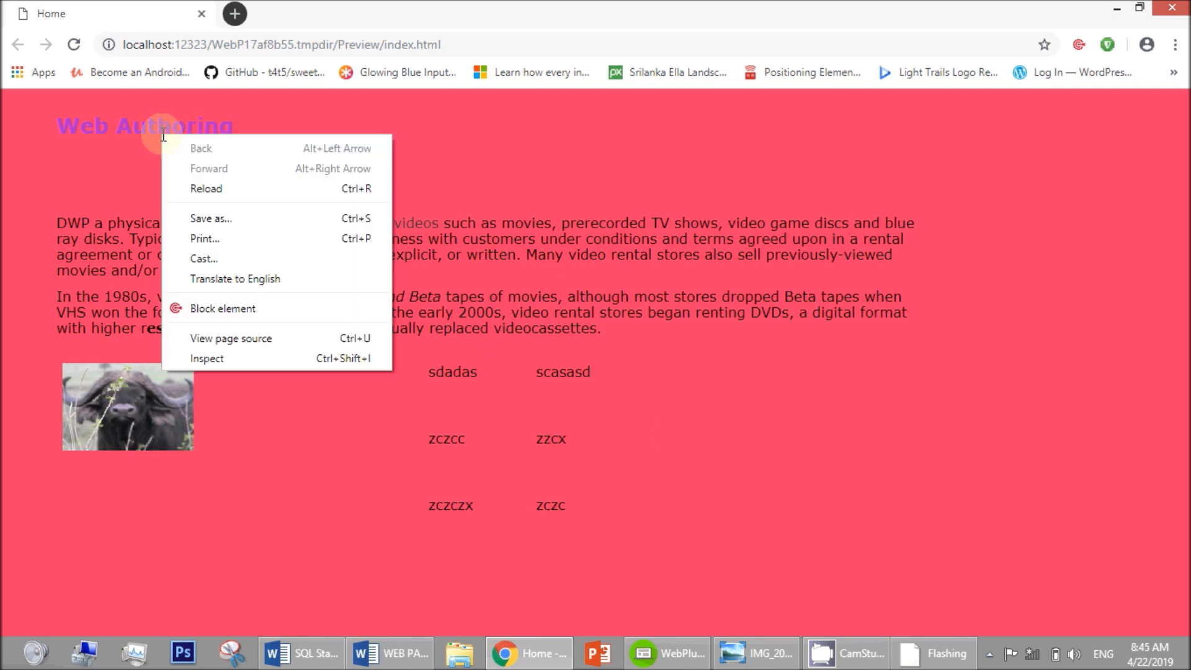
click(233, 358)
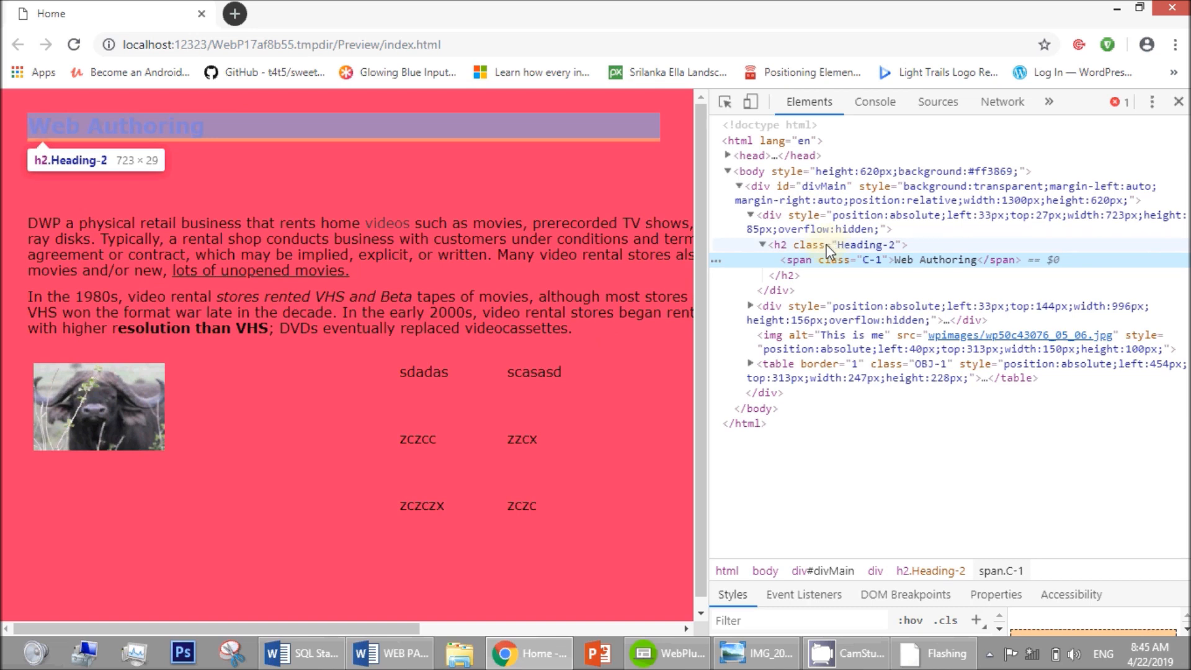
key(alt+Tab)
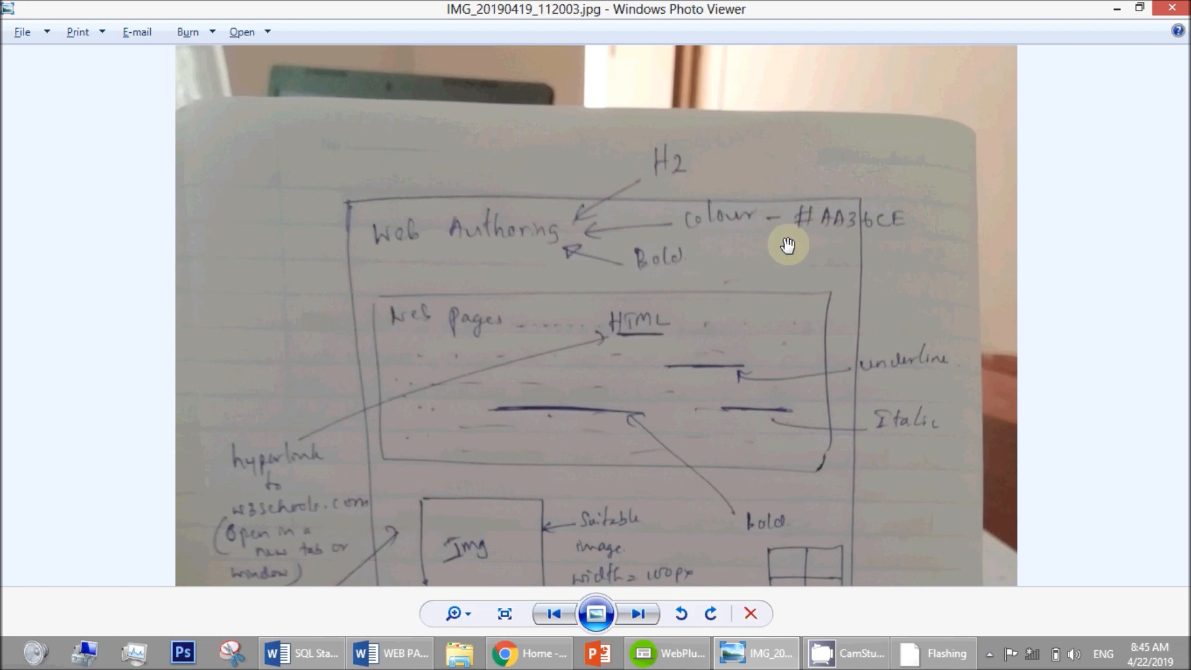
key(alt+Tab)
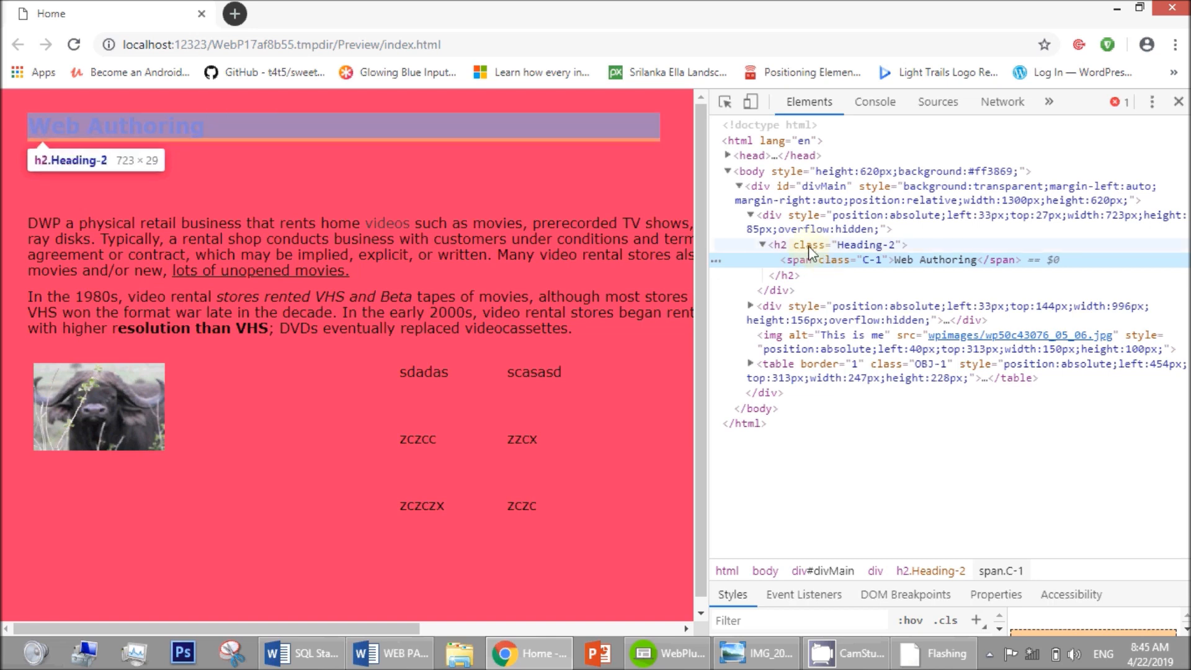
Edit the Web Authoring heading as HTML and remove the class attribute from its h2 tag.
right_click(799, 244)
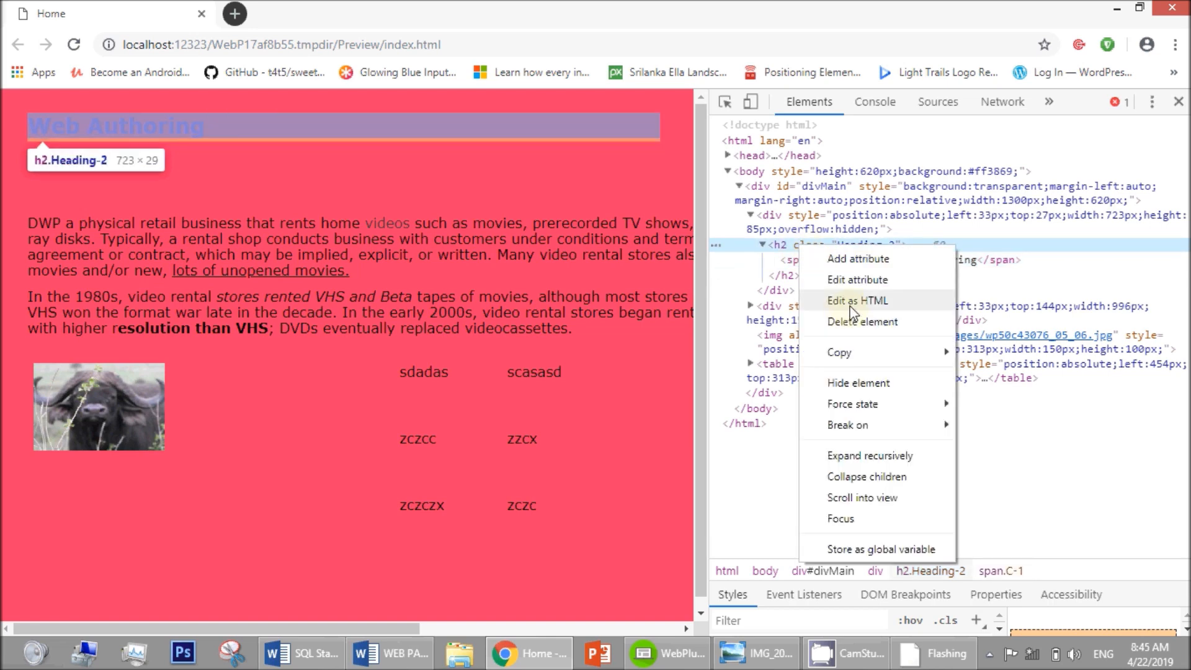
click(851, 306)
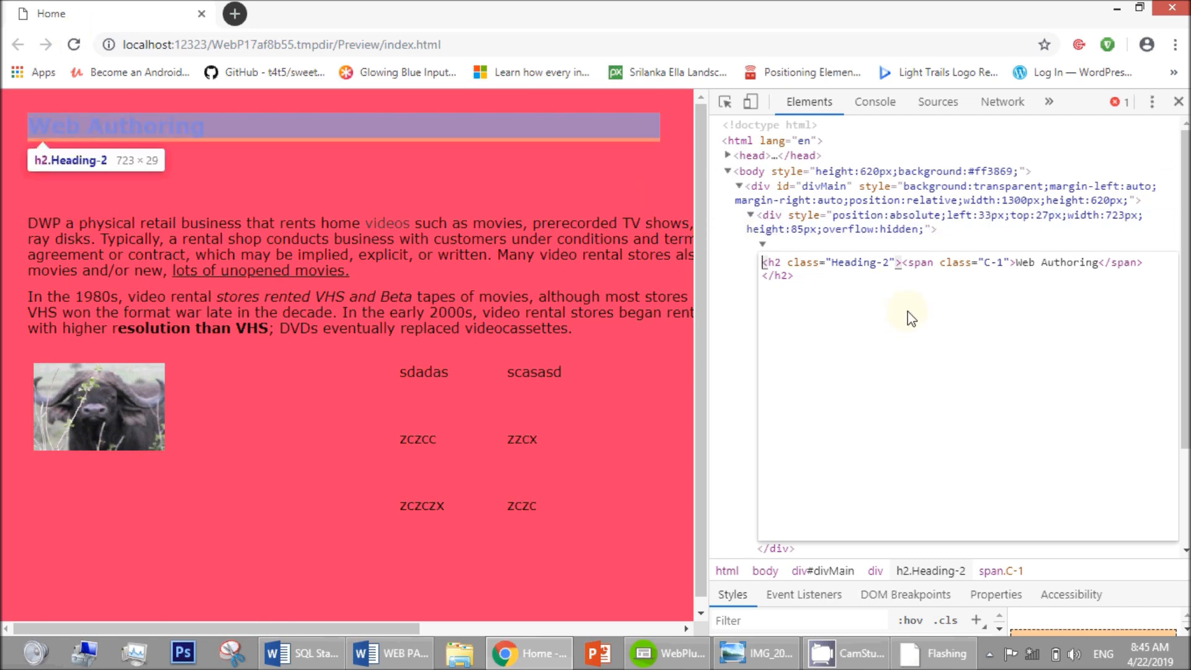
drag(786, 263, 907, 263)
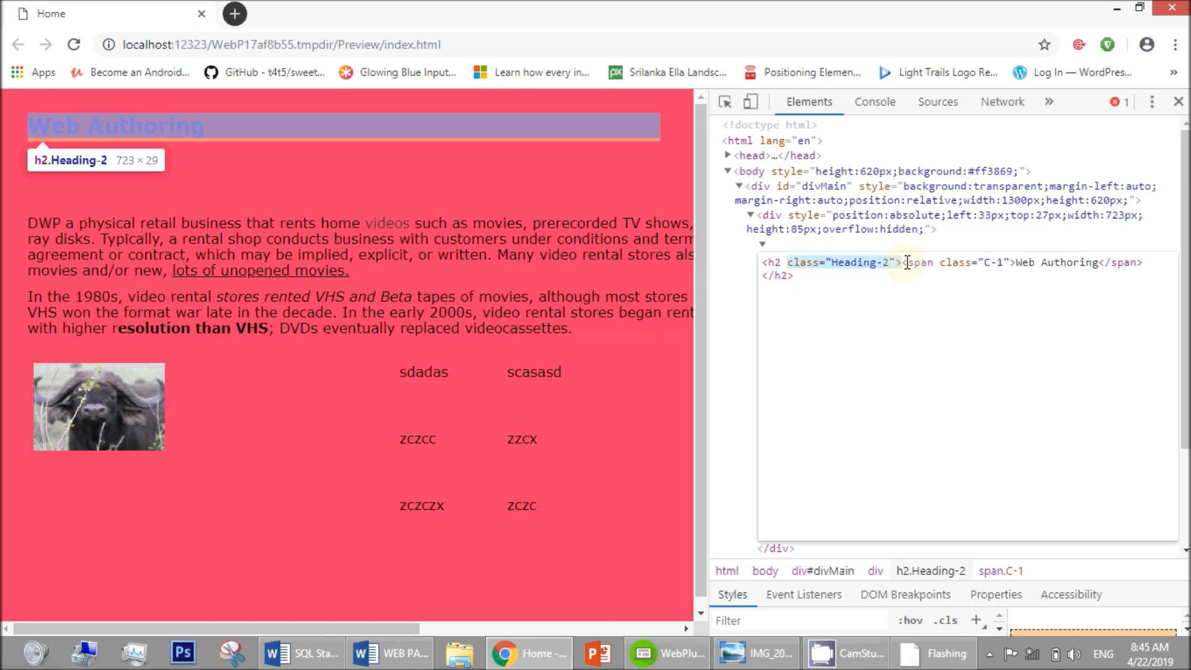
key(Delete)
key(BackSpace)
text(>)
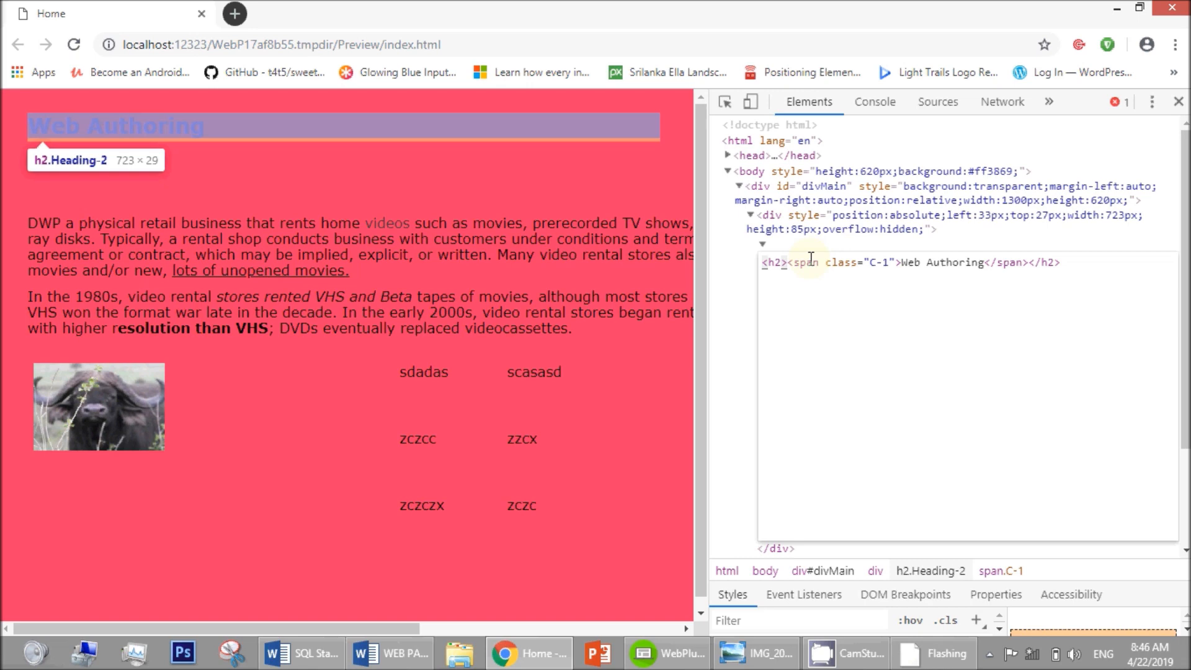
Remove the opening span tag with class C-1 and its closing tag from around the Web Authoring text in the h2 element.
key(Delete)
key(Delete)
key(Delete)
key(Delete)
key(Delete)
key(Delete)
key(Delete)
key(Delete)
key(Delete)
key(Delete)
key(Delete)
key(Delete)
key(Delete)
key(Delete)
key(Delete)
key(Delete)
key(Delete)
key(Delete)
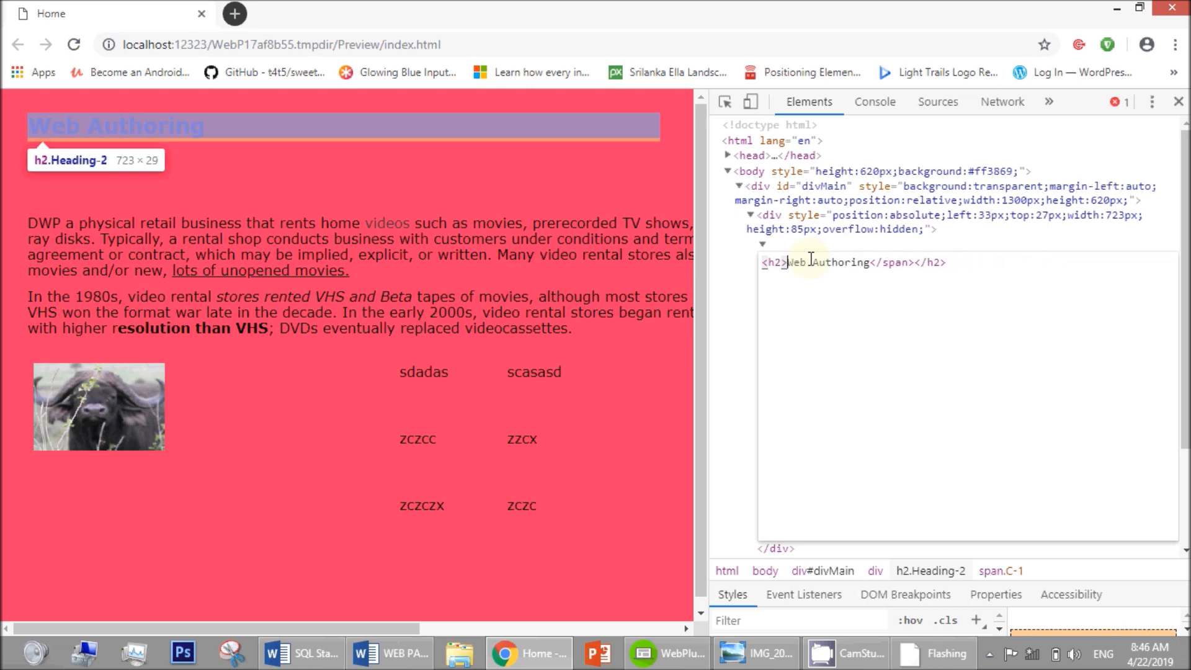
click(868, 265)
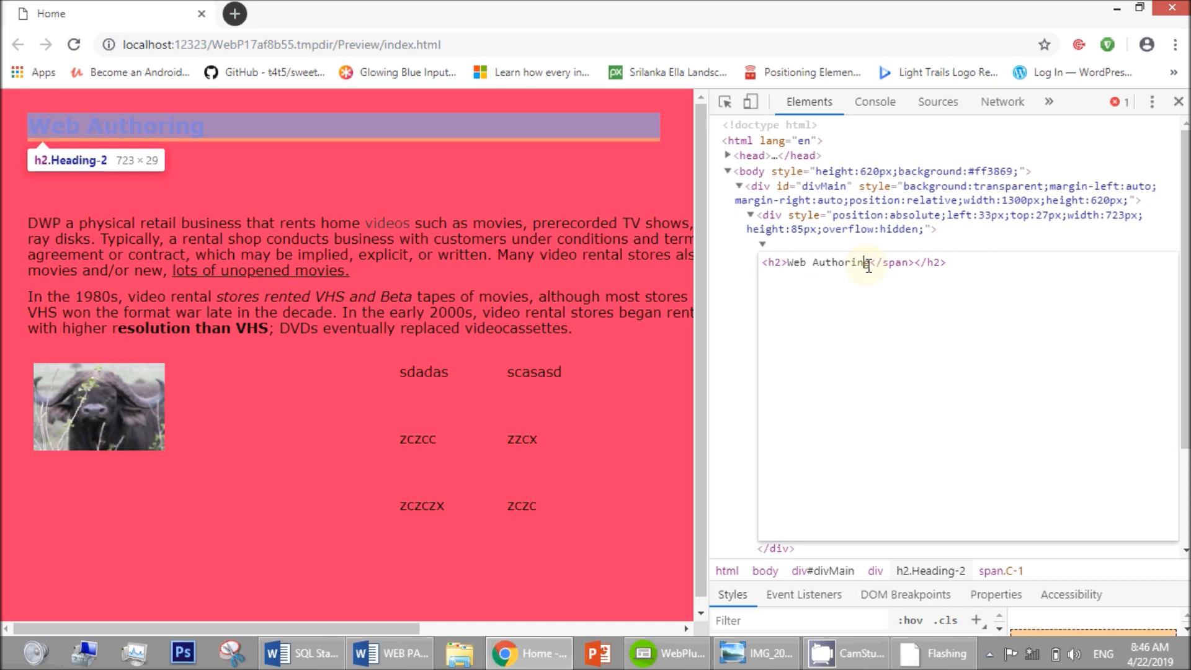
key(Delete)
key(Delete)
key(Delete)
key(Delete)
key(Delete)
key(Delete)
key(Delete)
key(Delete)
Wrap the Web Authoring text inside the h2 element in strong tags, checking the heading notes in the sketch.
key(alt+Tab)
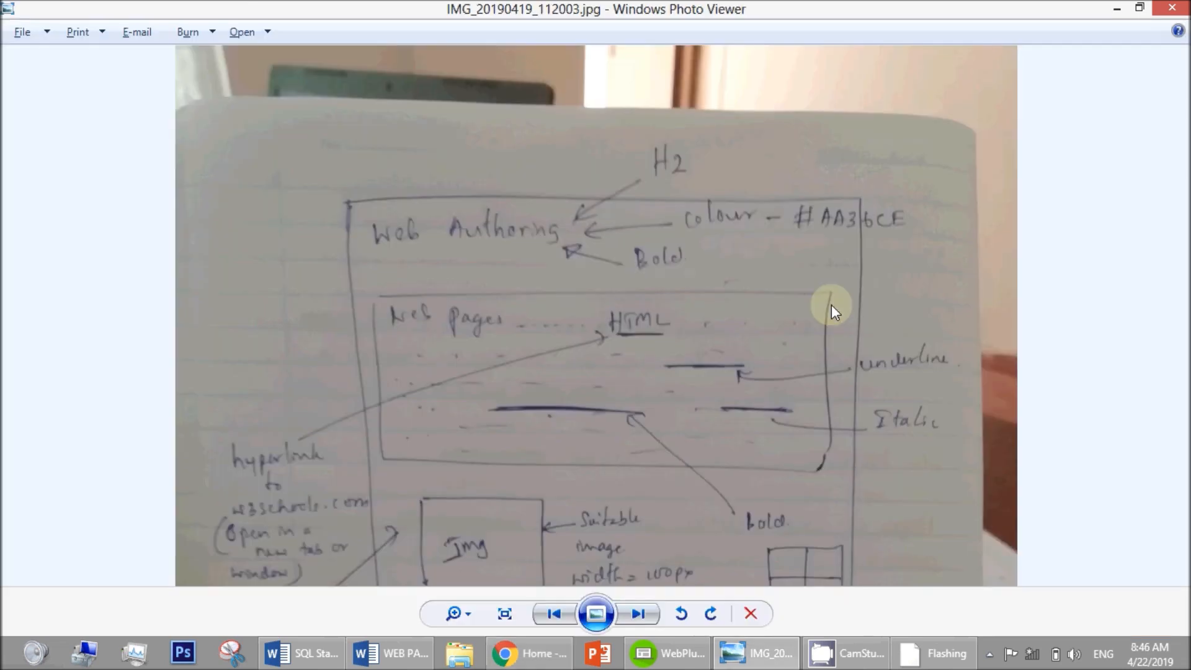
key(alt+Tab)
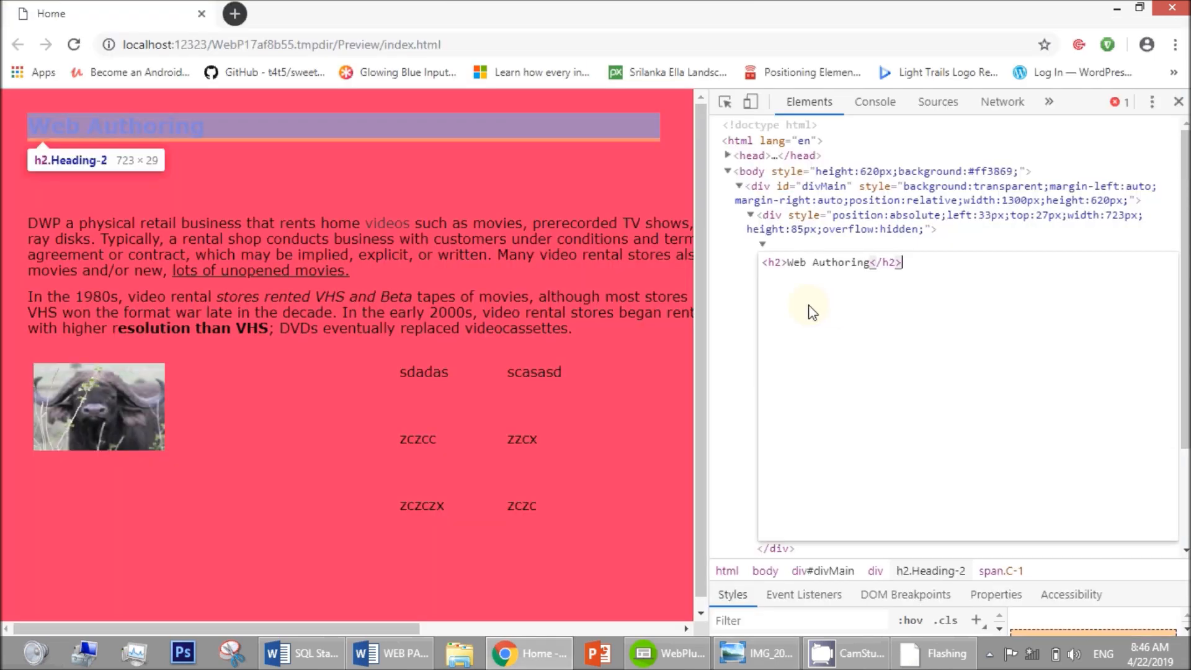
click(789, 263)
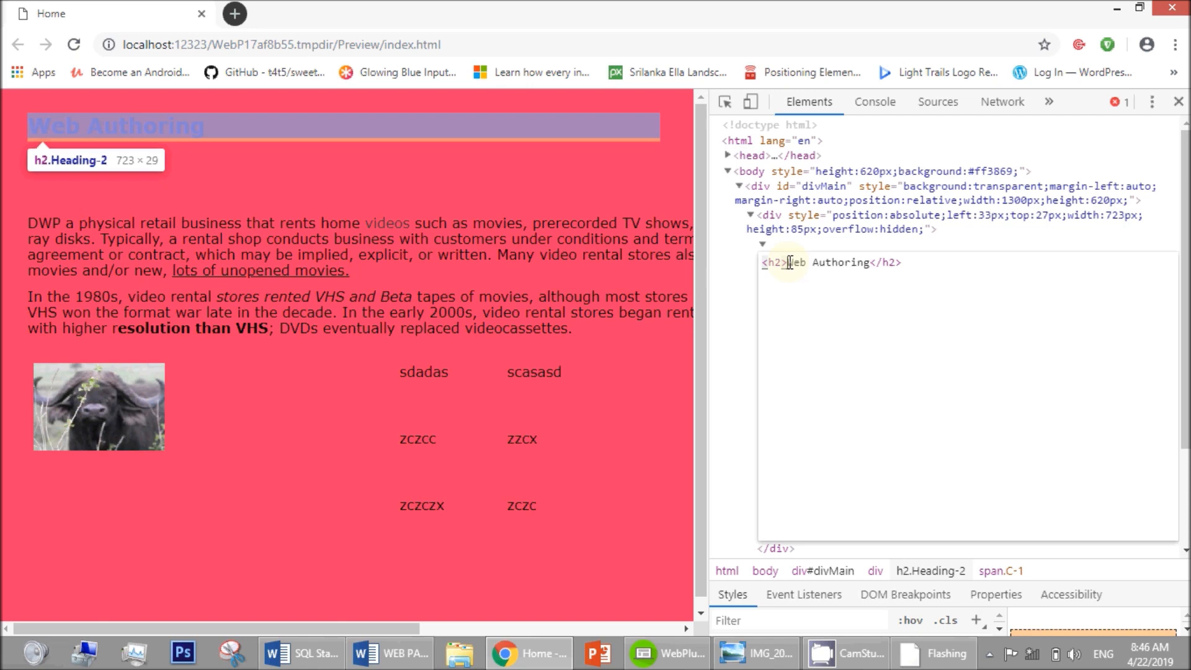
text(<)
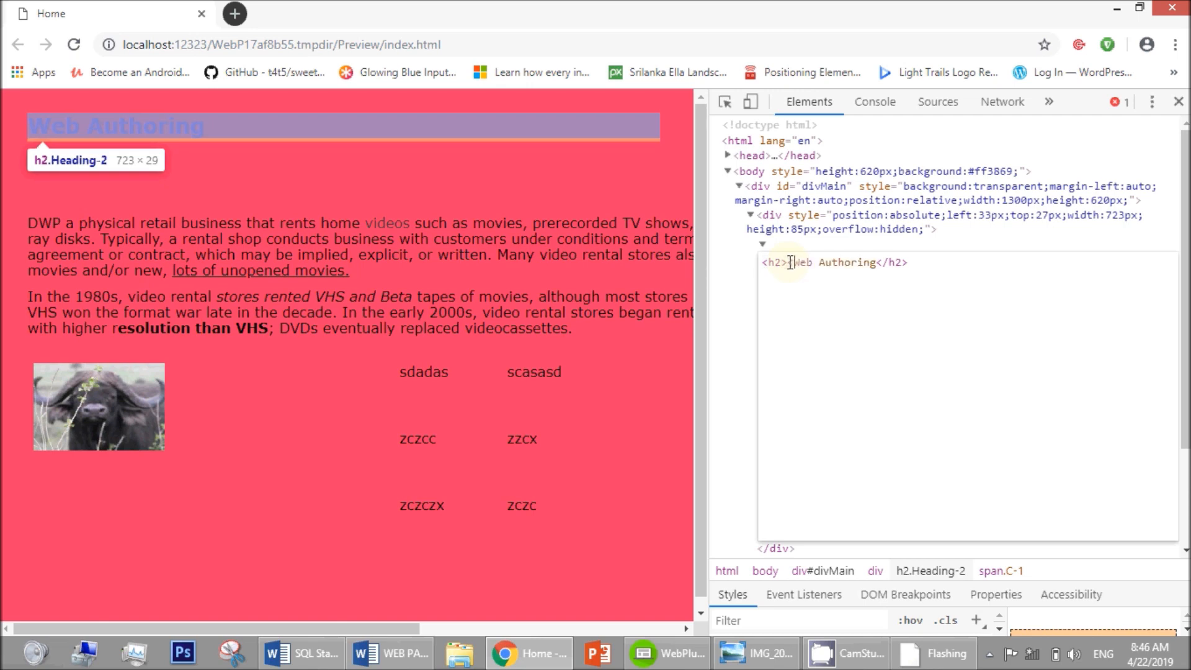
text(strong>)
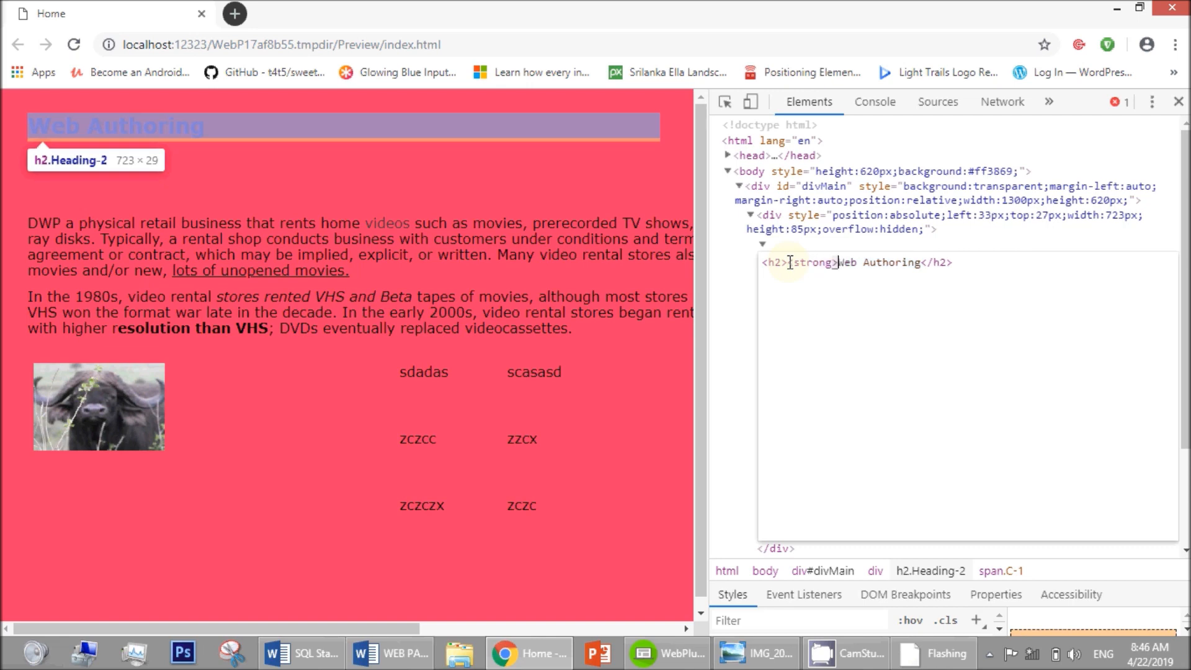
click(923, 263)
text(</strong></)
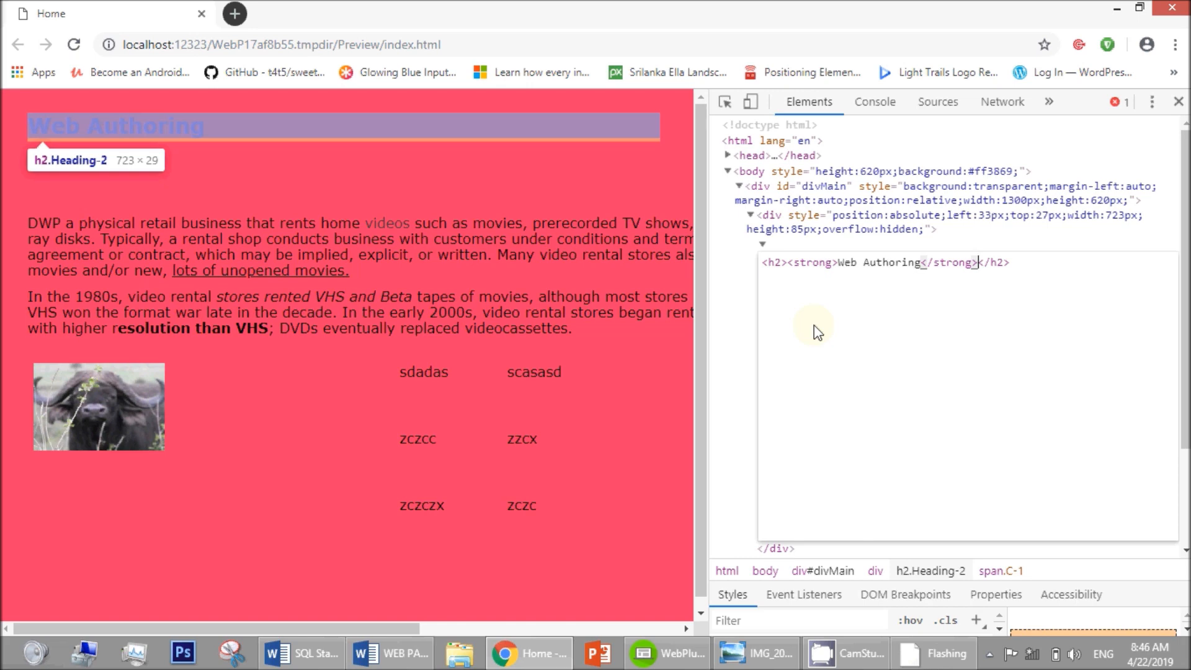
click(890, 335)
key(alt+Tab)
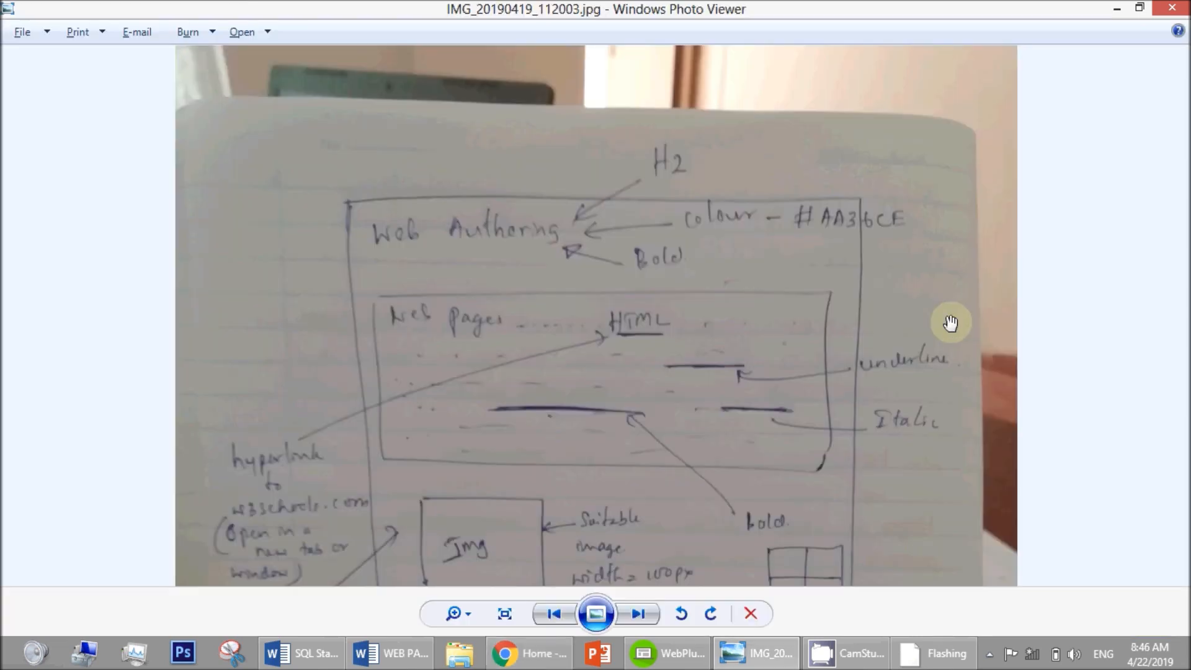
Switch to Chrome and begin a font tag with a color attribute between the h2 and strong tags of the Web Authoring heading's HTML.
key(alt+Tab)
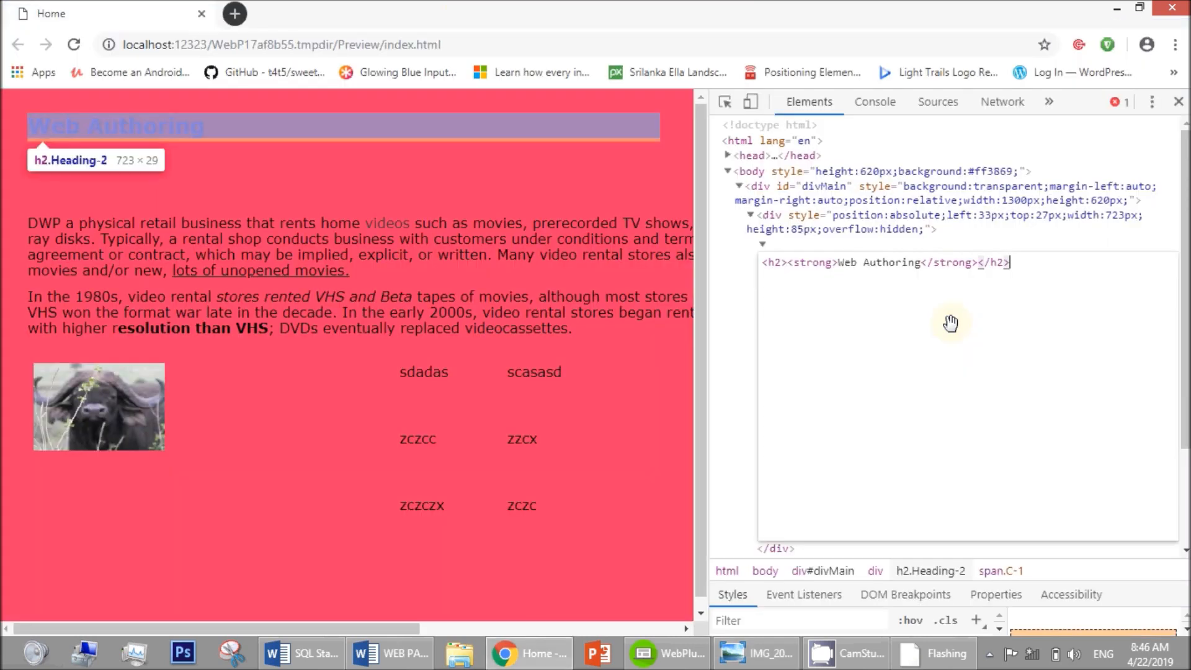
click(839, 263)
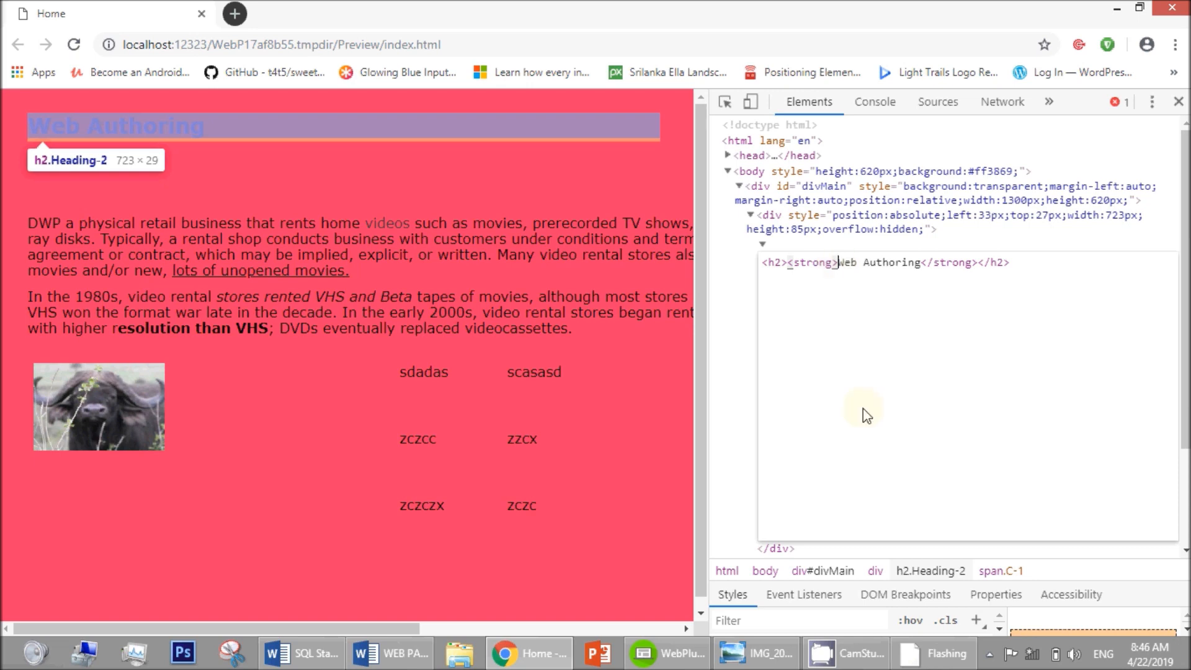
click(789, 267)
click(1049, 266)
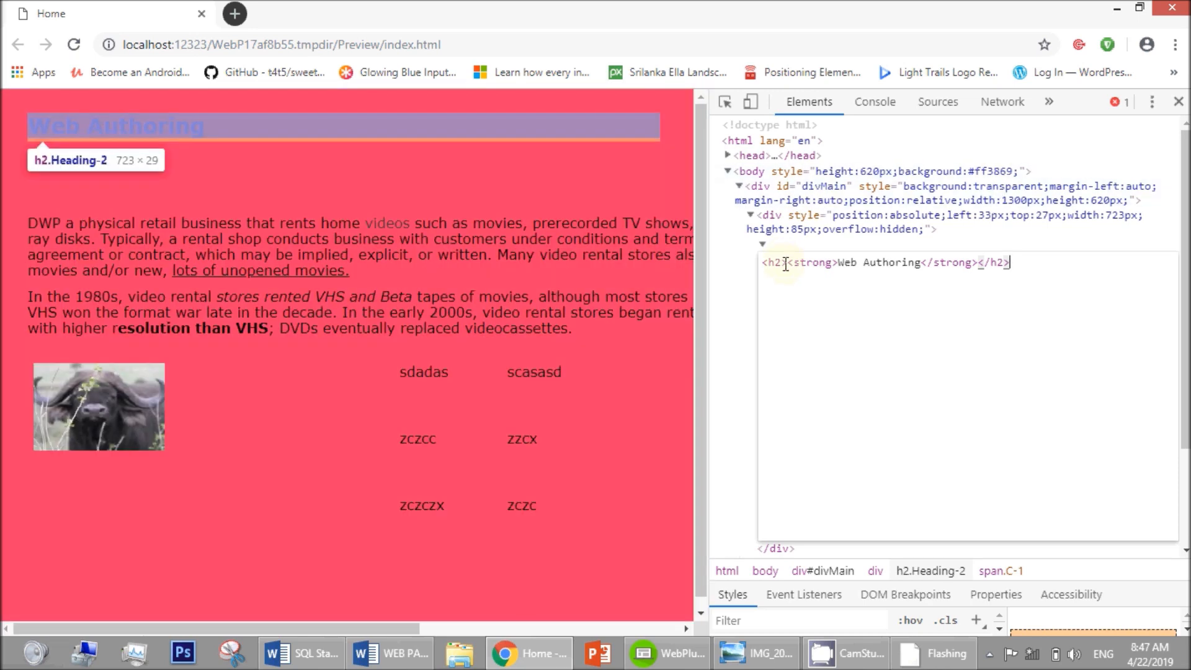
click(785, 264)
click(788, 264)
text(<font)
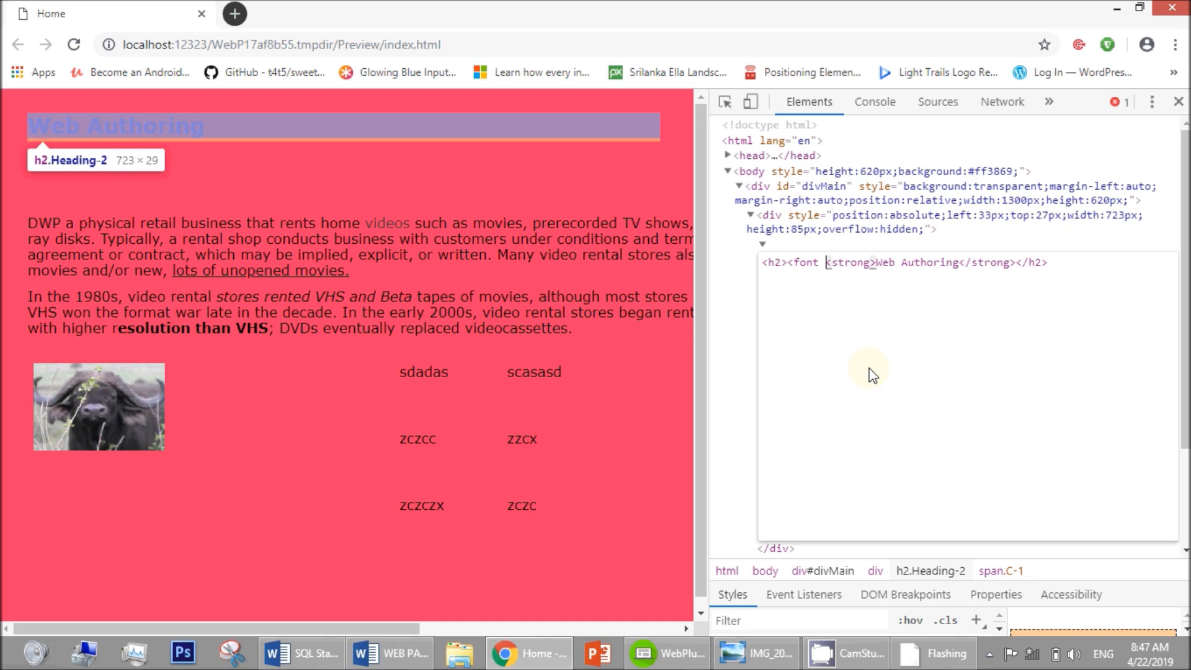
text(color)
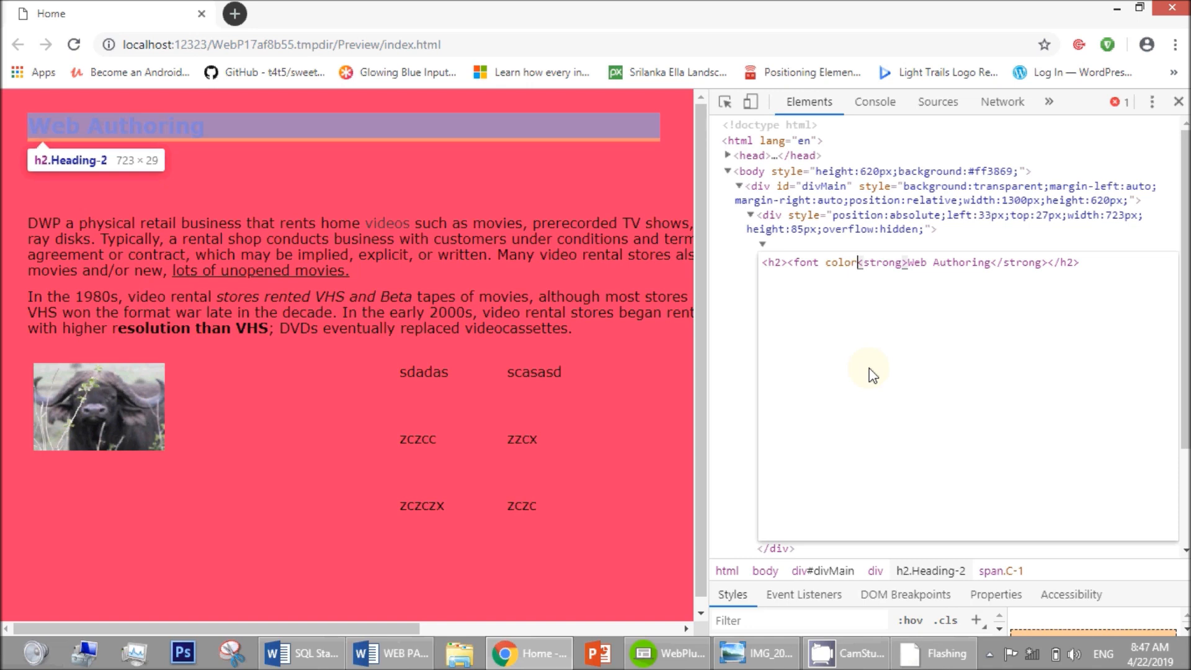
text(=)
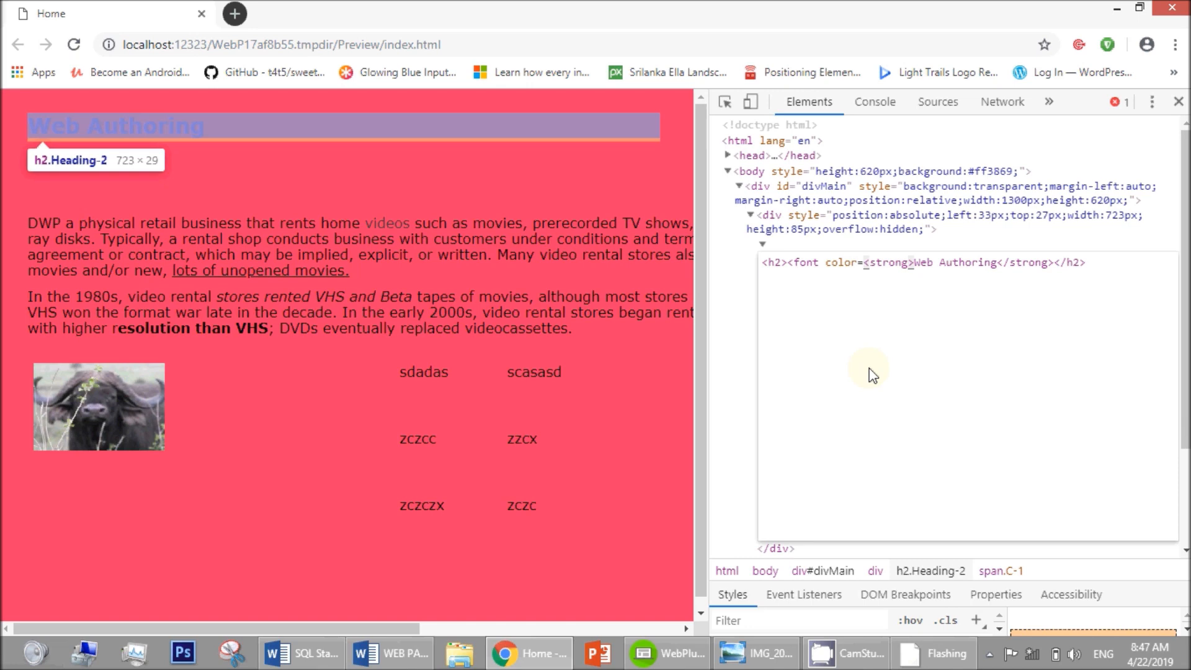
text(")
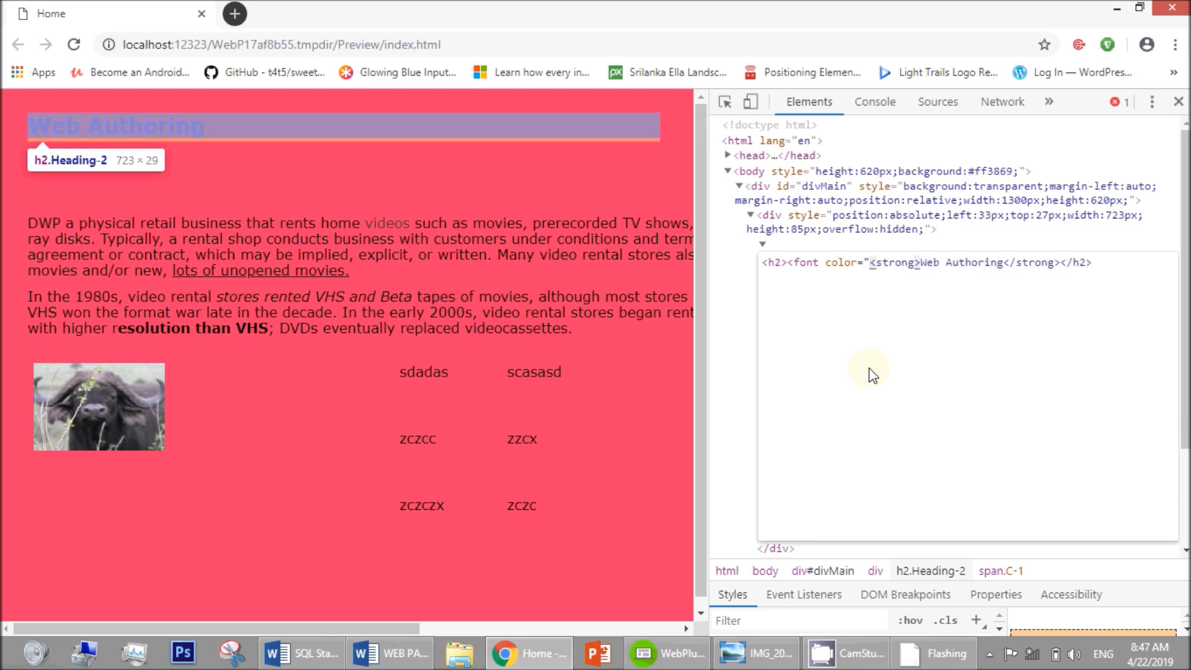
Enter the color value #AA36ce from the handwritten sketch photo and complete the opening font tag.
key(alt+Tab)
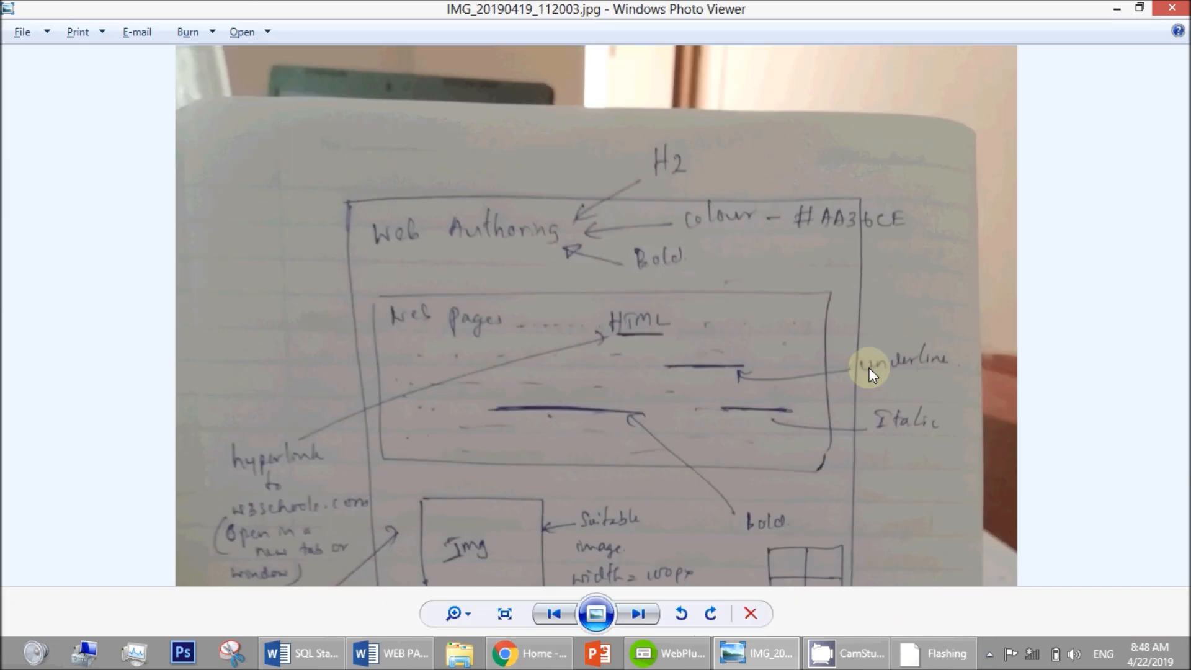
key(alt+Tab)
text(#A)
key(alt+Tab)
key(alt+Tab)
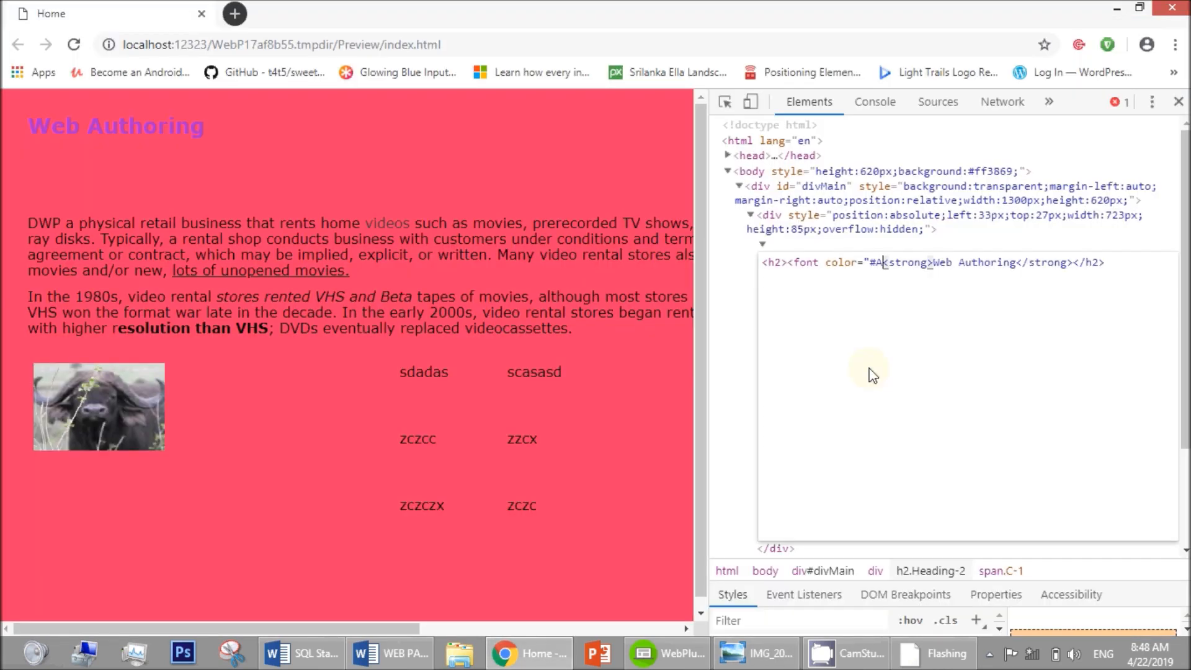
text(A)
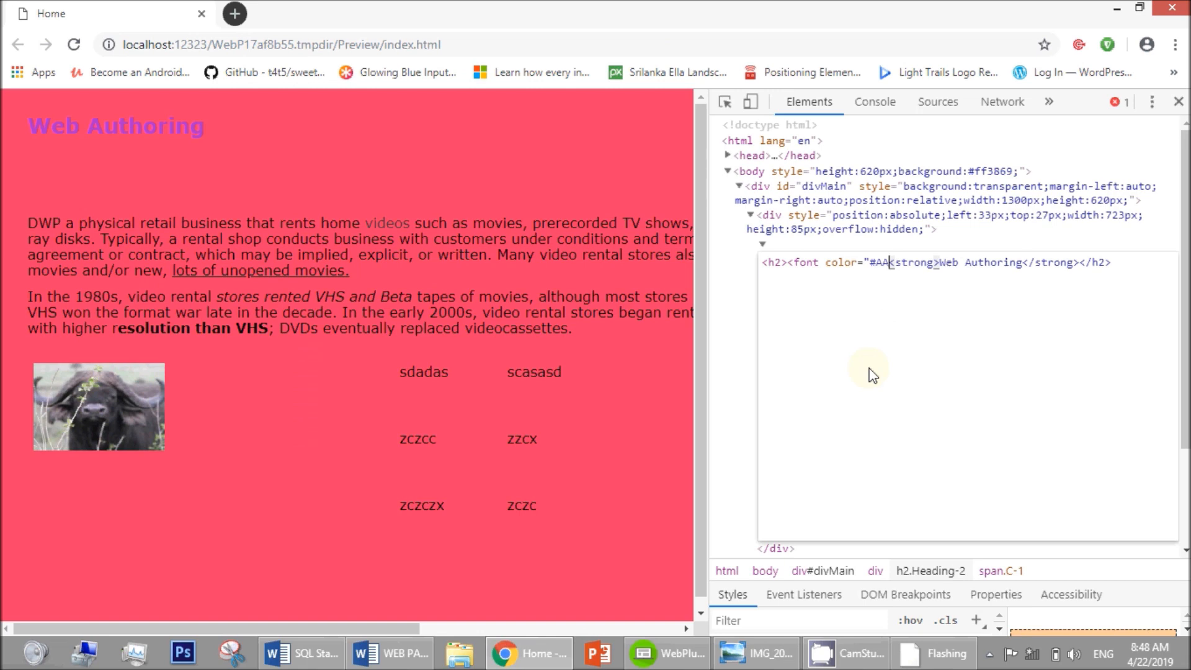
key(alt+Tab)
key(alt+Tab)
text(36ce)
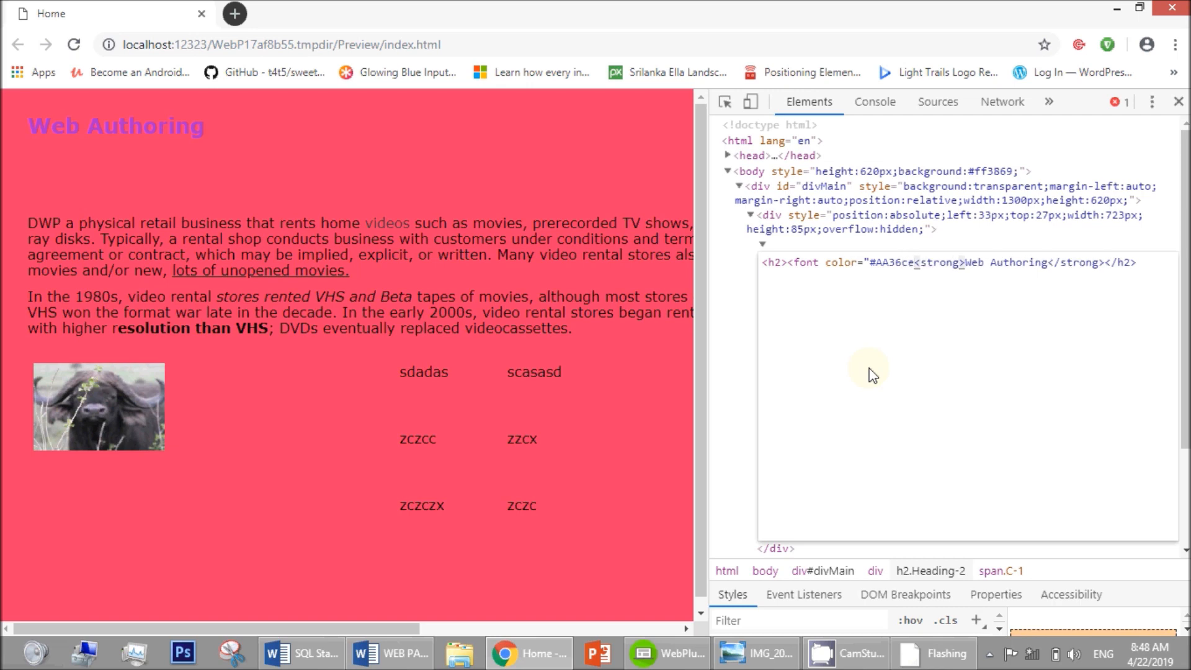
key(alt+Tab)
key(alt+Tab)
text(")
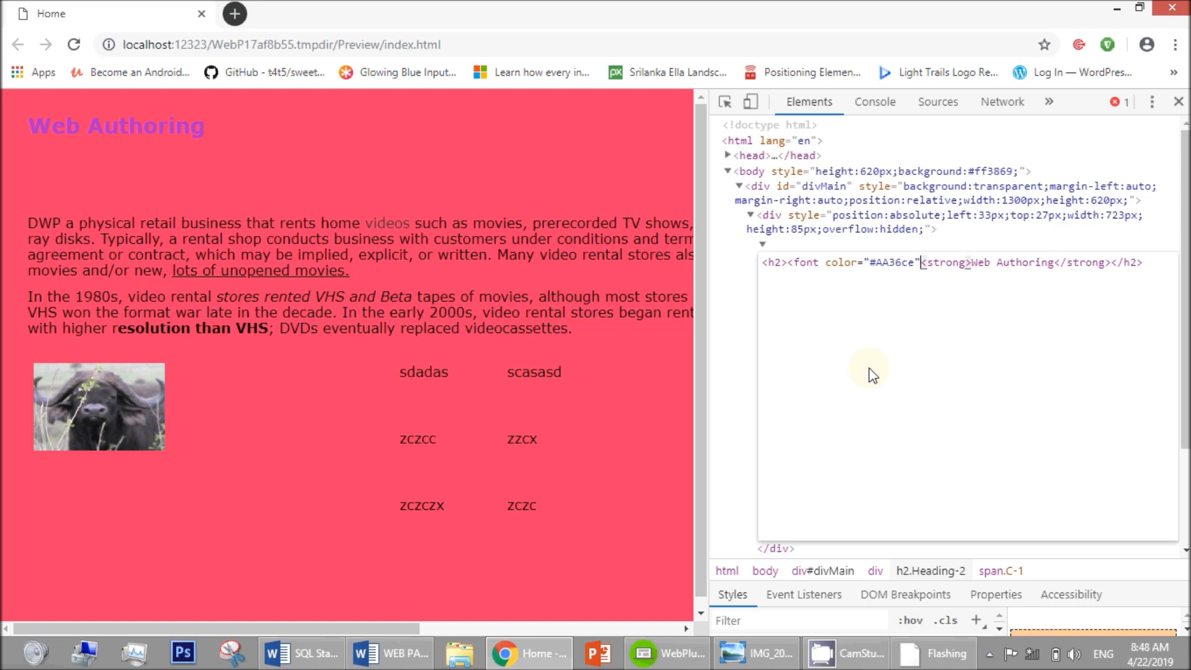
text(>)
Add a closing </font> tag between </strong> and </h2> in the heading's HTML.
key(End)
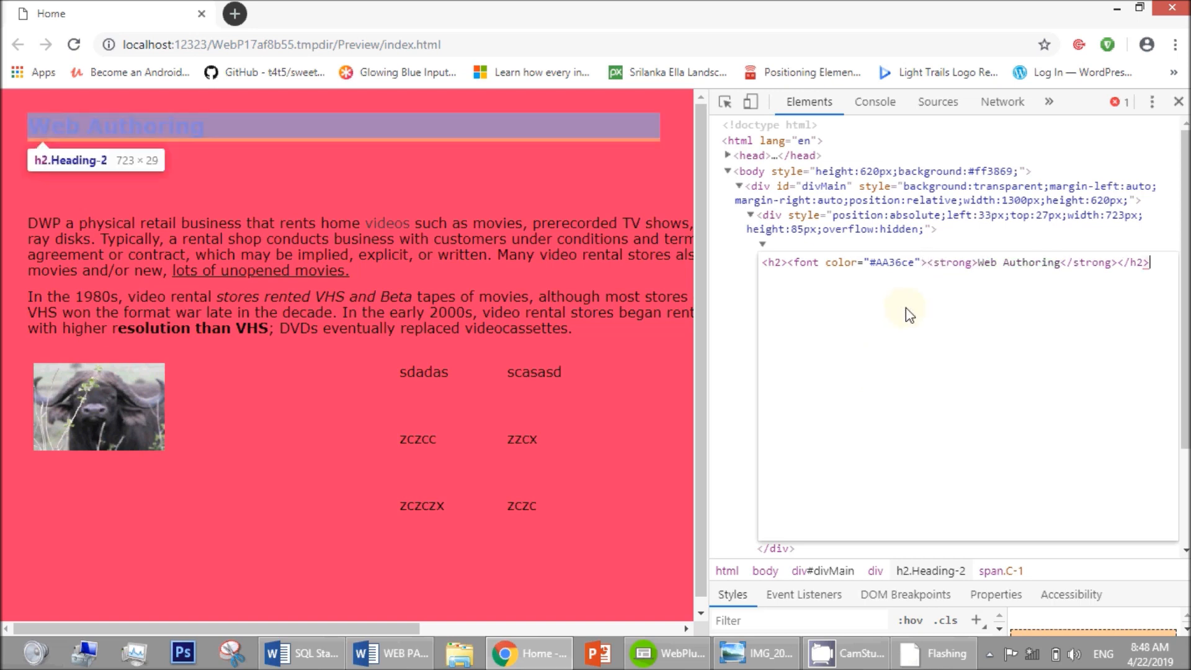
click(1118, 265)
text(</font></)
Consult the handwritten sketch photo and add the attribute size="20pt" after the color in the heading's font tag.
click(922, 264)
text(size)
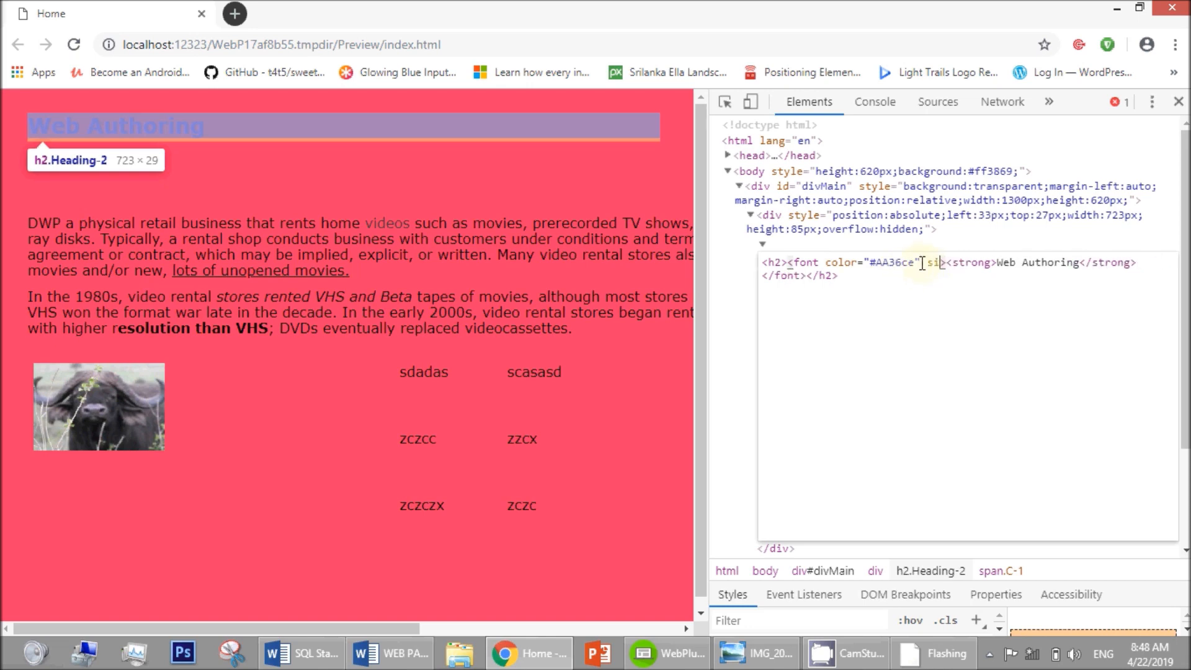
text(=)
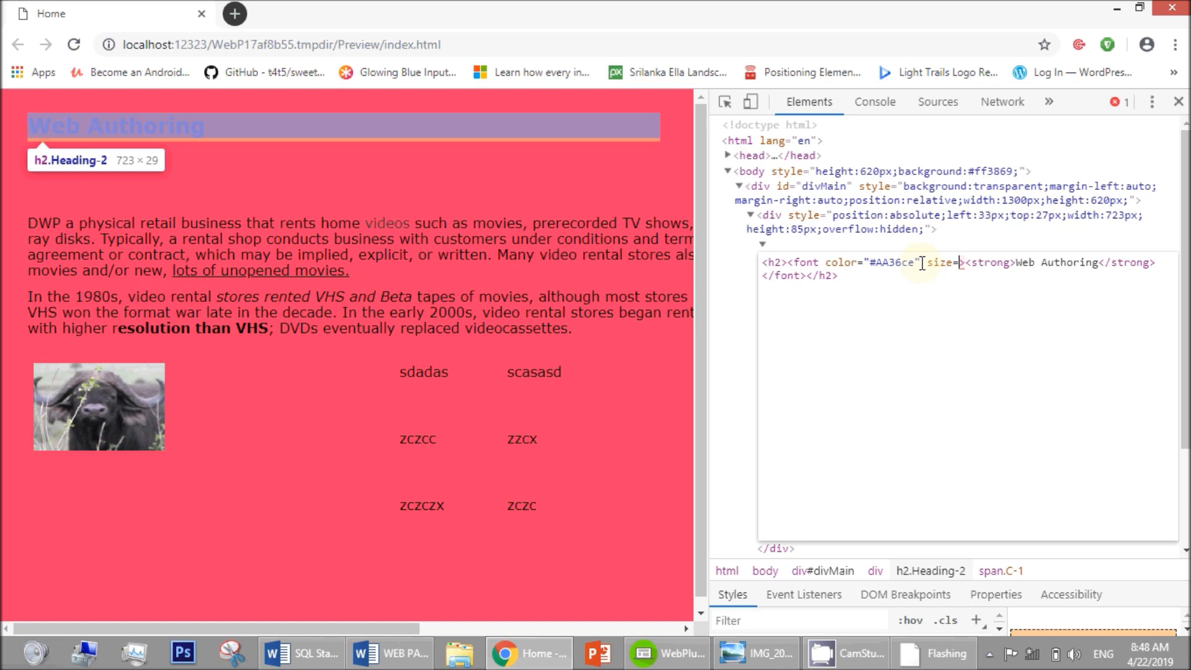
key(alt+Tab)
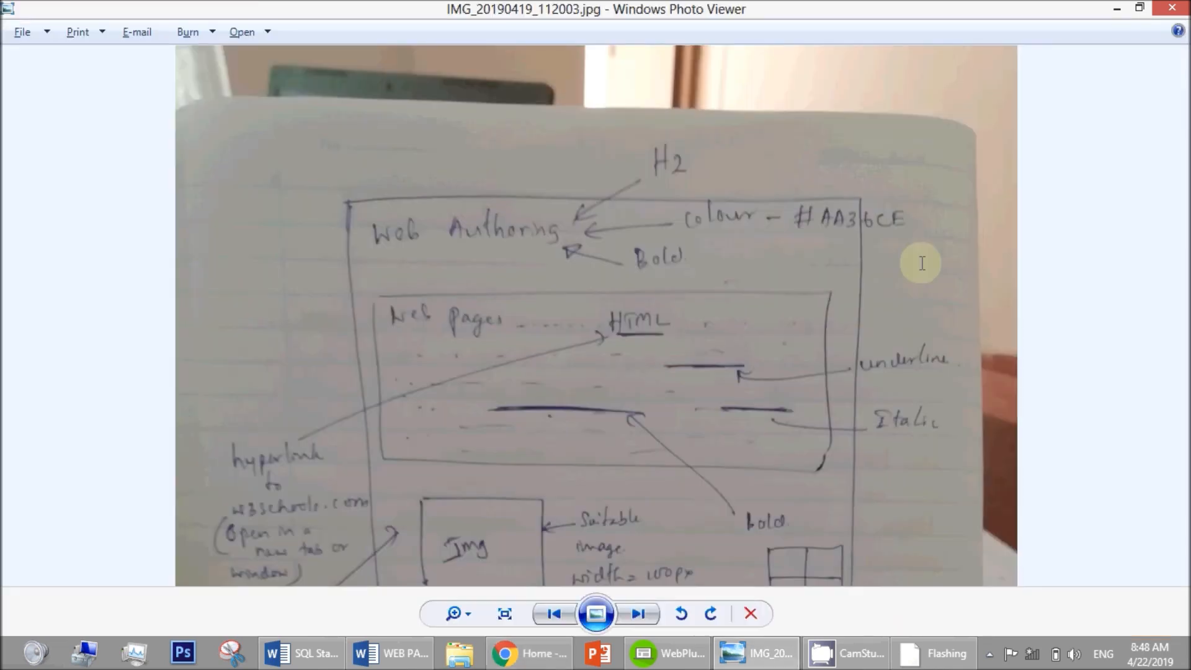
key(alt+Tab)
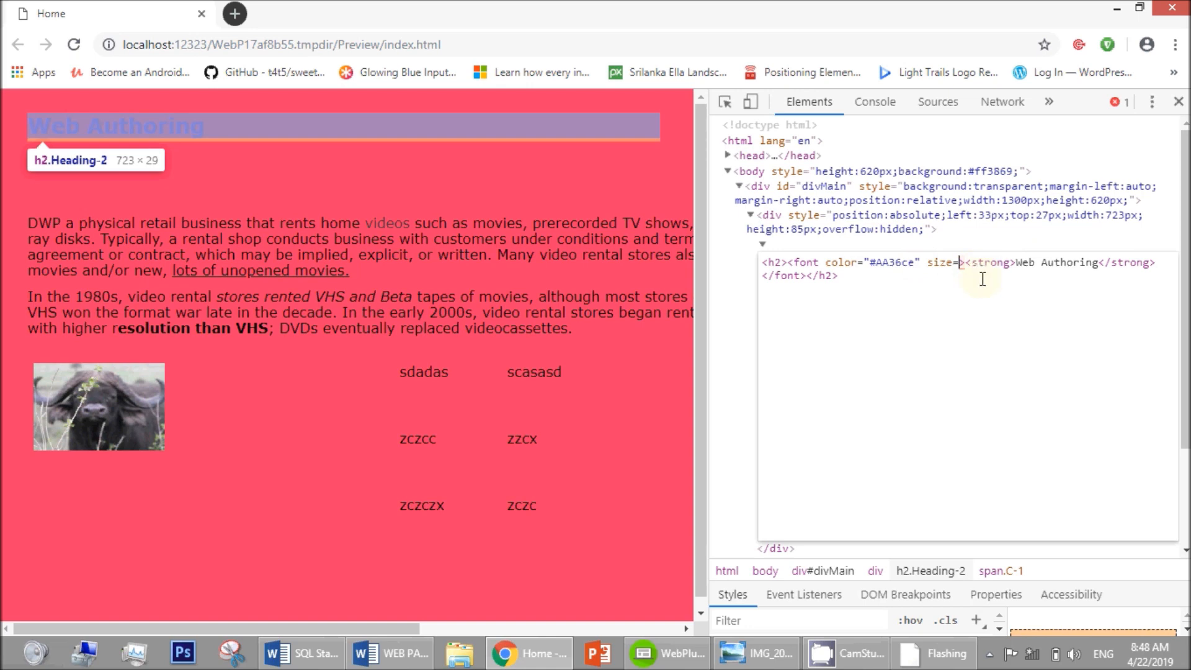
key(alt+Tab)
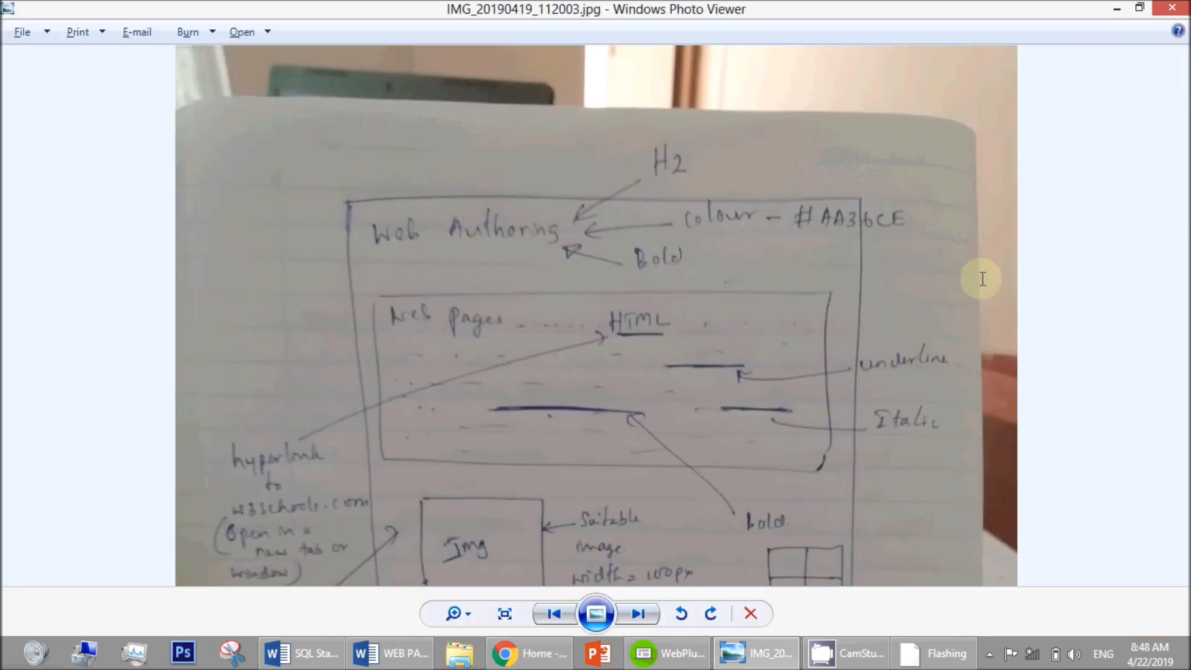
key(alt+Tab)
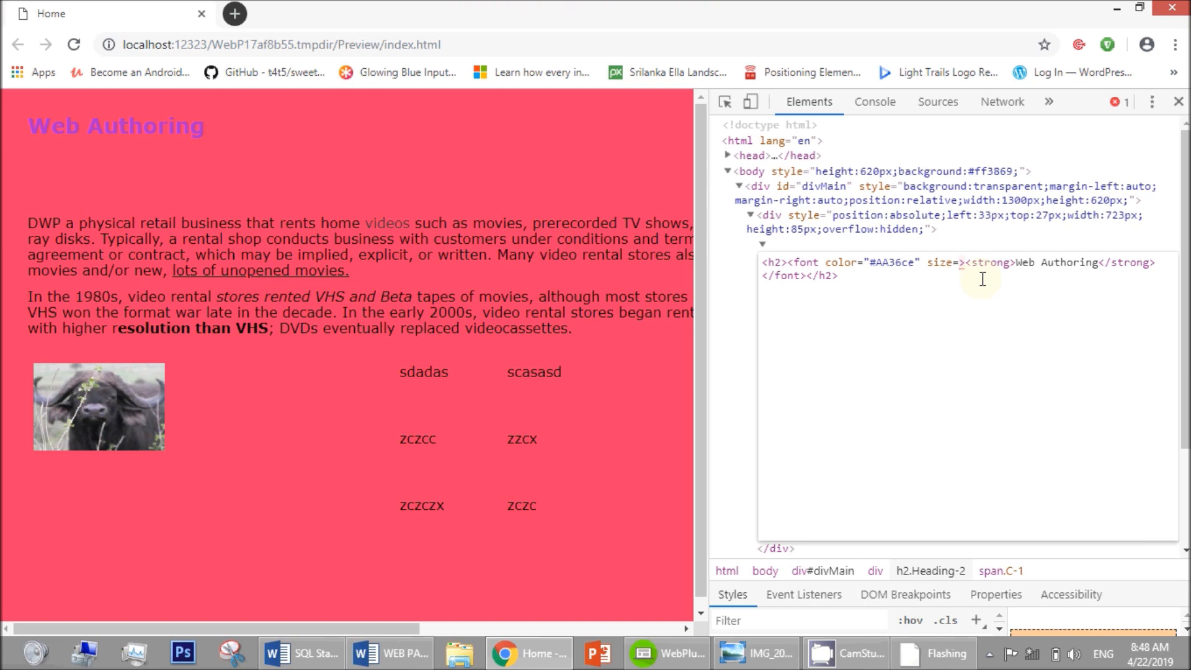
key(alt+Tab)
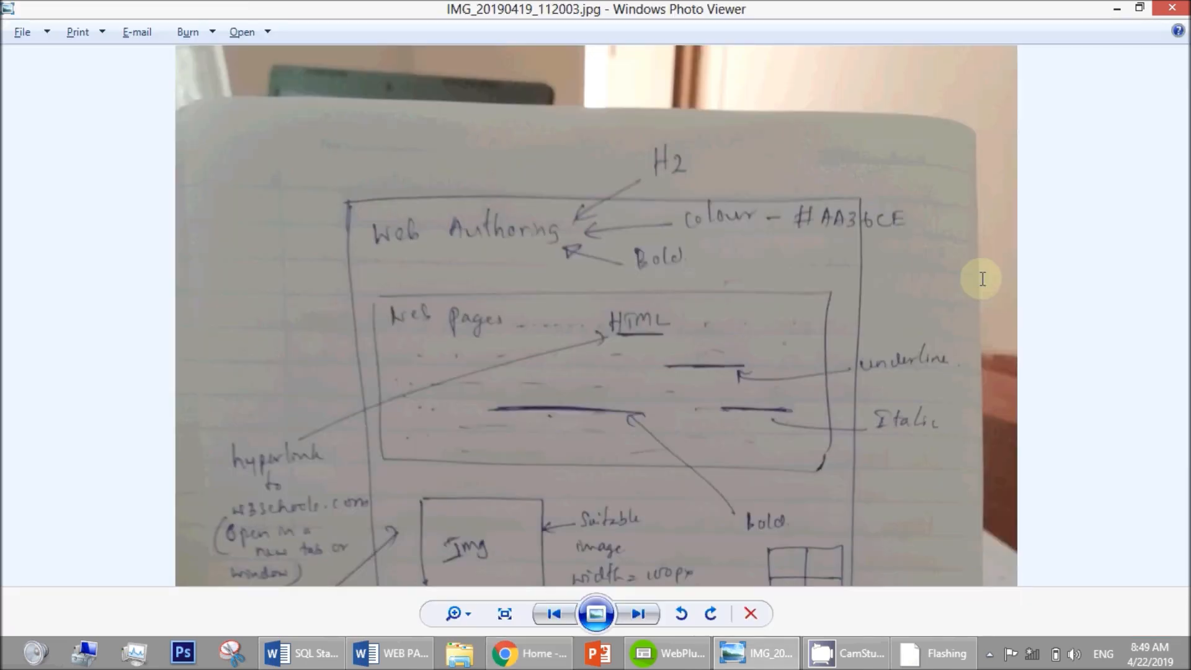
key(alt+Tab)
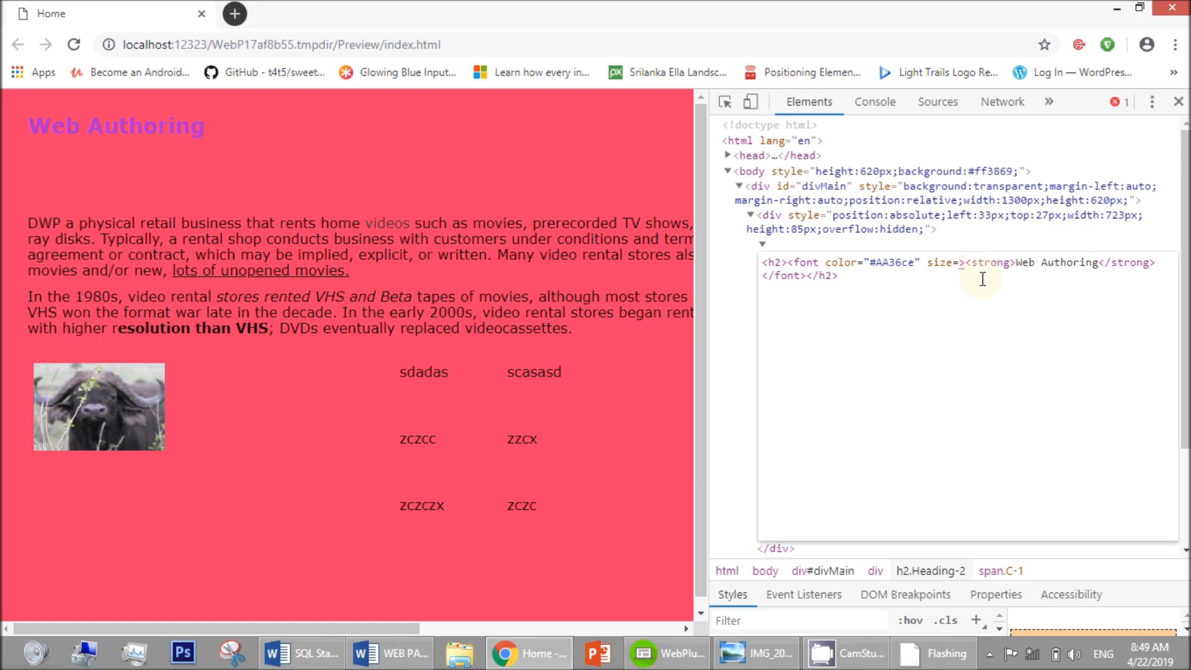
key(alt+Tab)
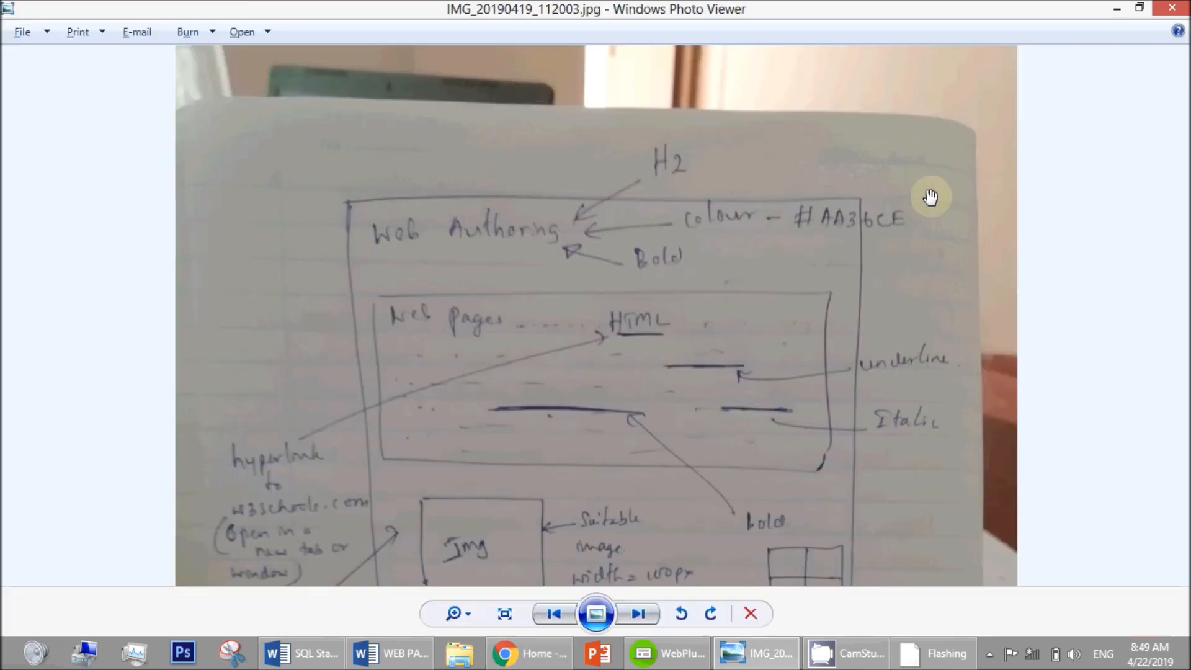
key(alt+Tab)
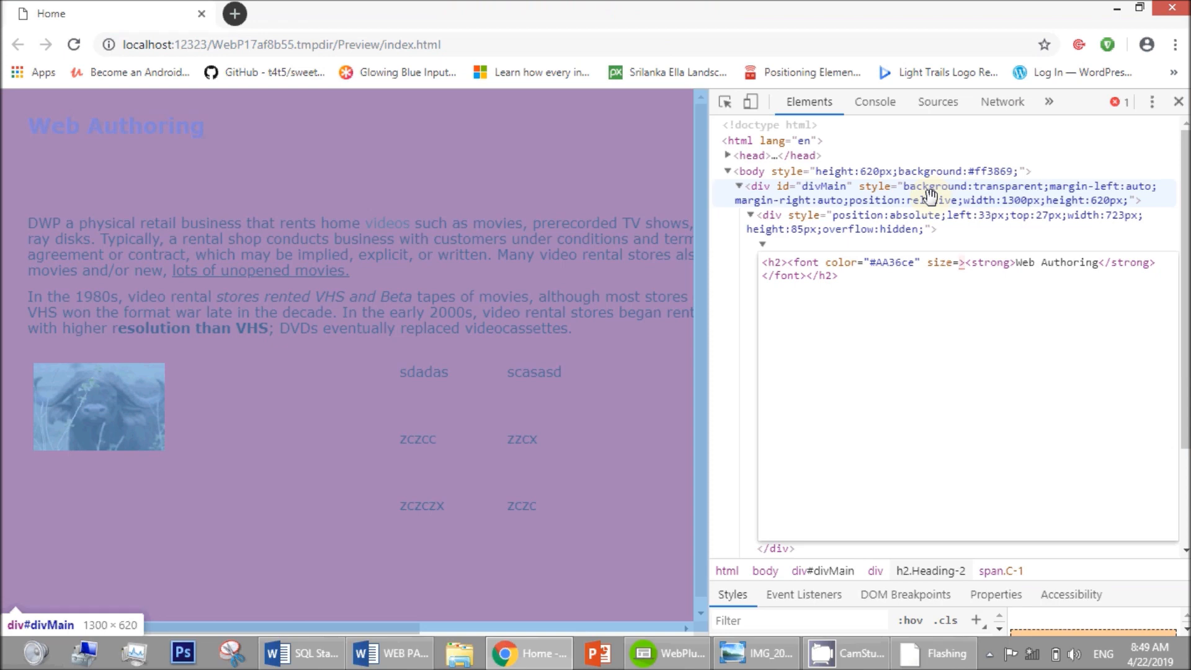
text(")
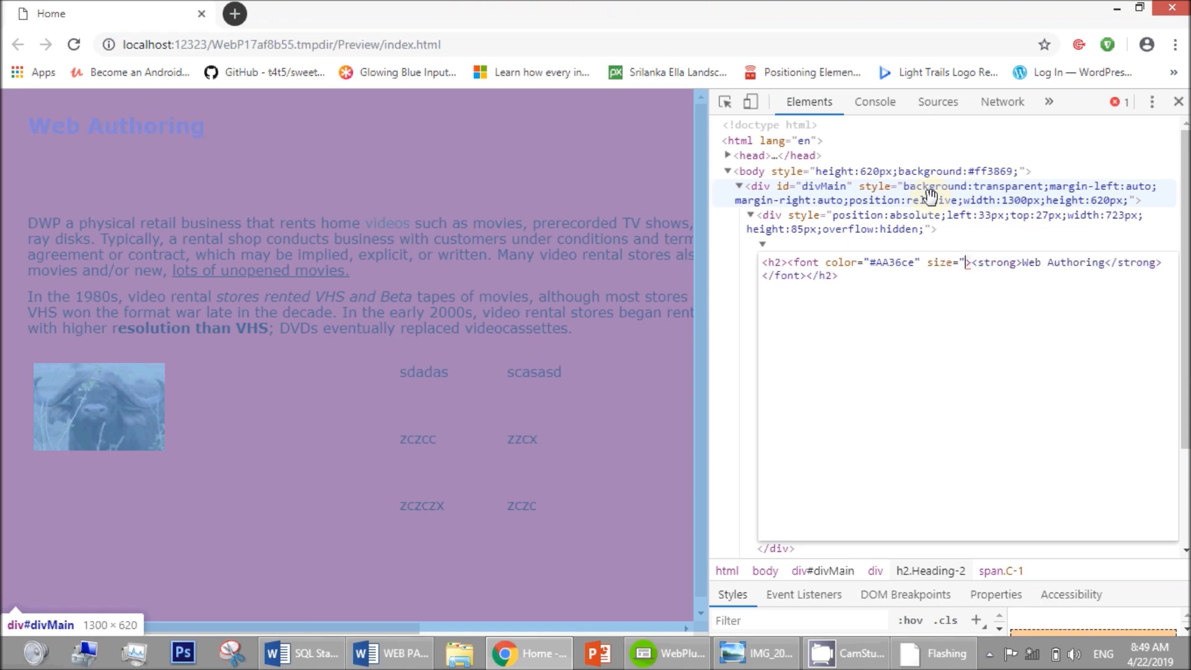
text(20p)
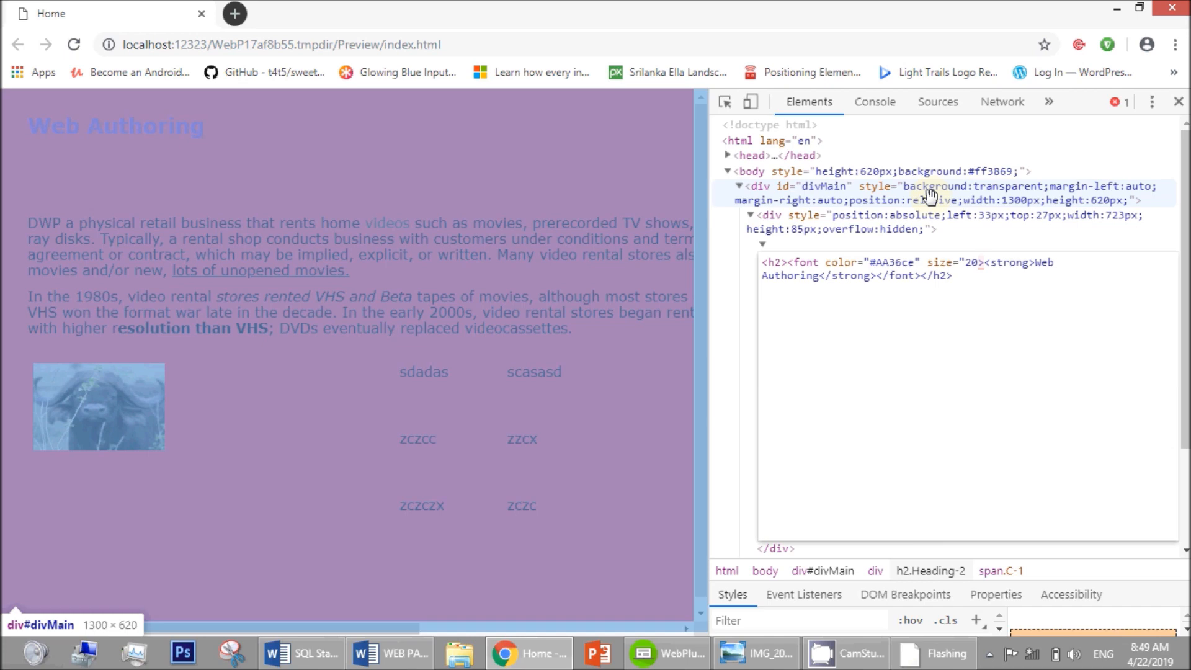
text(t")
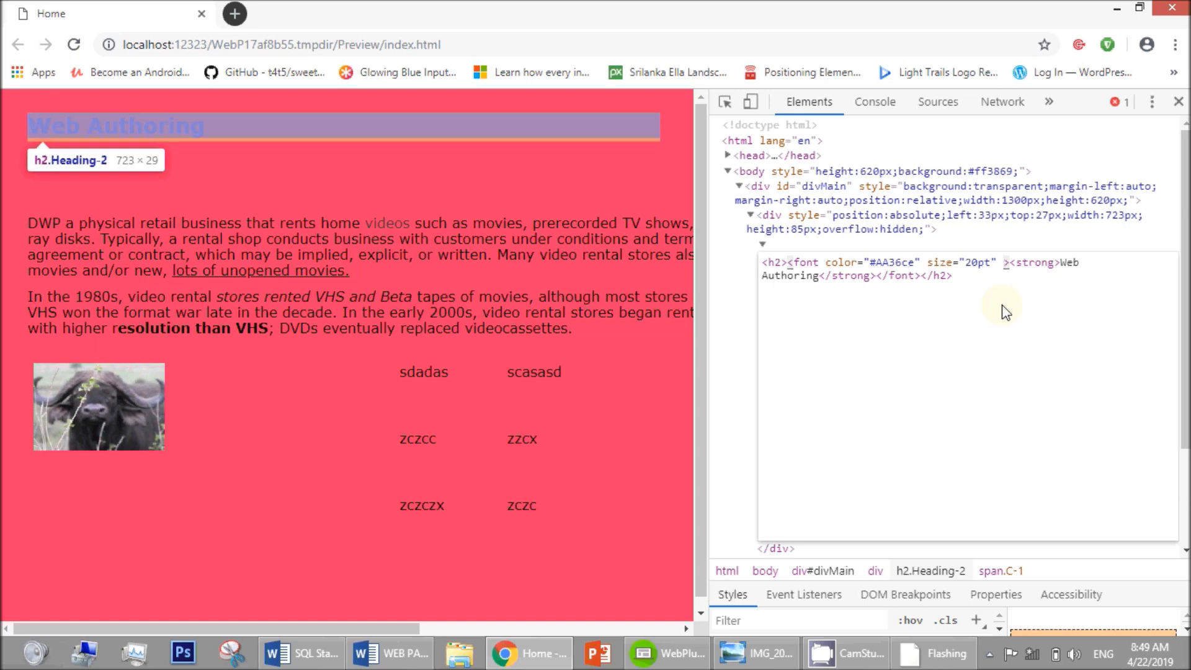
Add the attribute family="veradana,arial" to the font tag and apply the edited HTML to the page.
text(family=)
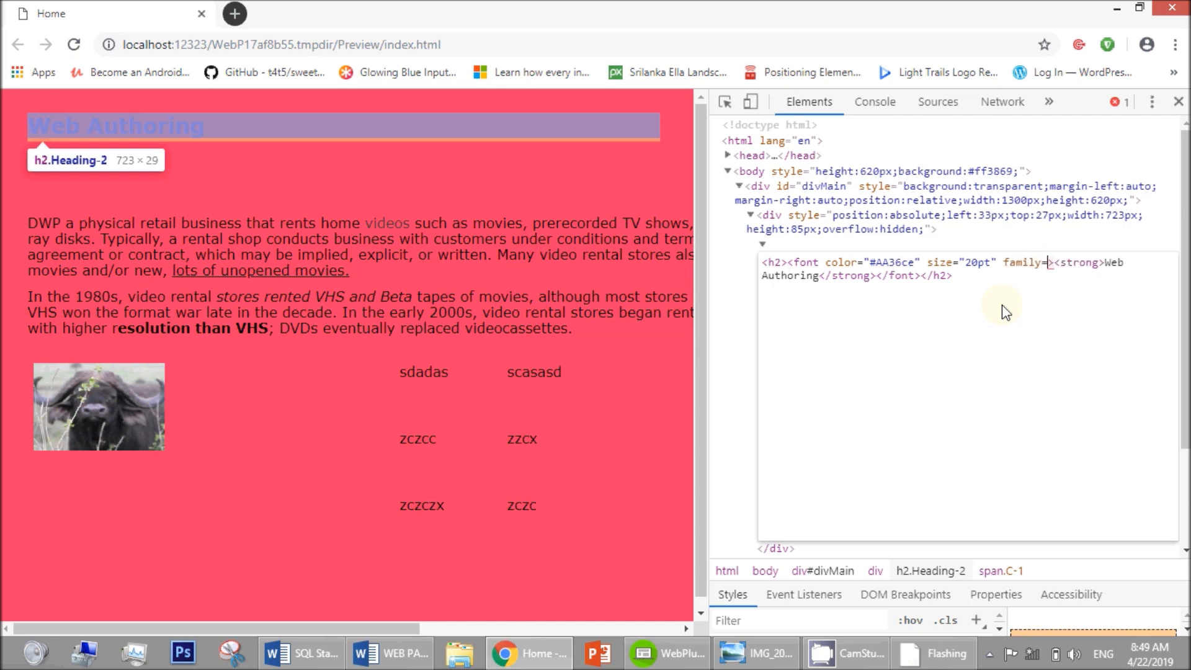
text(")
text(vera)
text(dana)
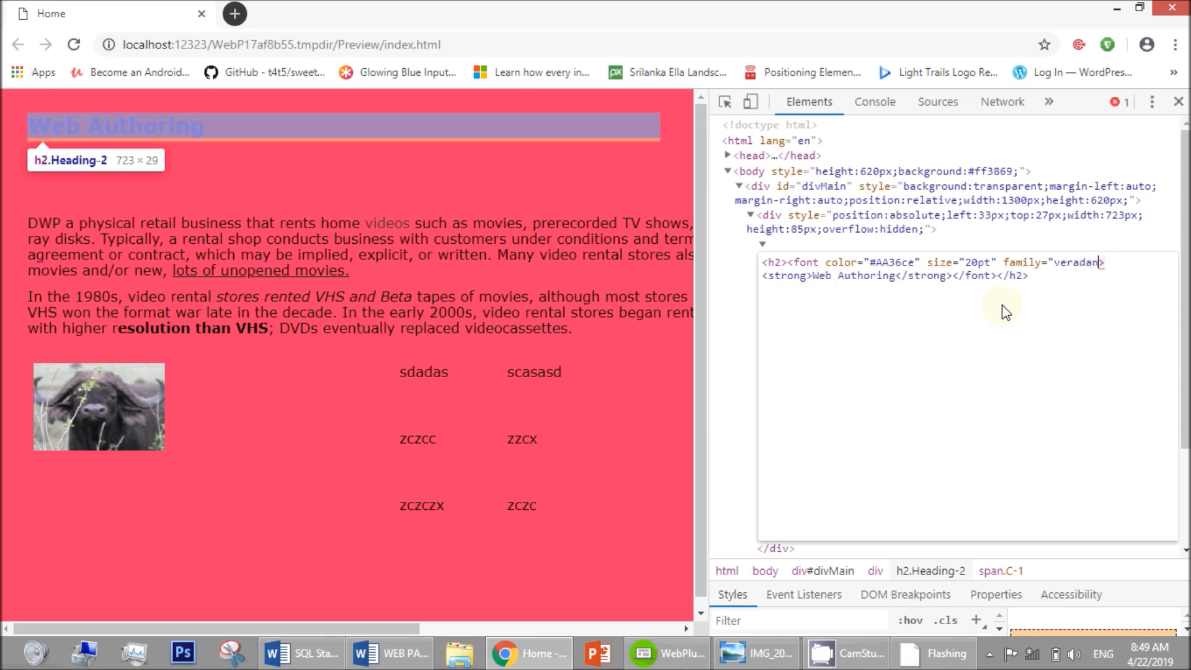
text(,arial")
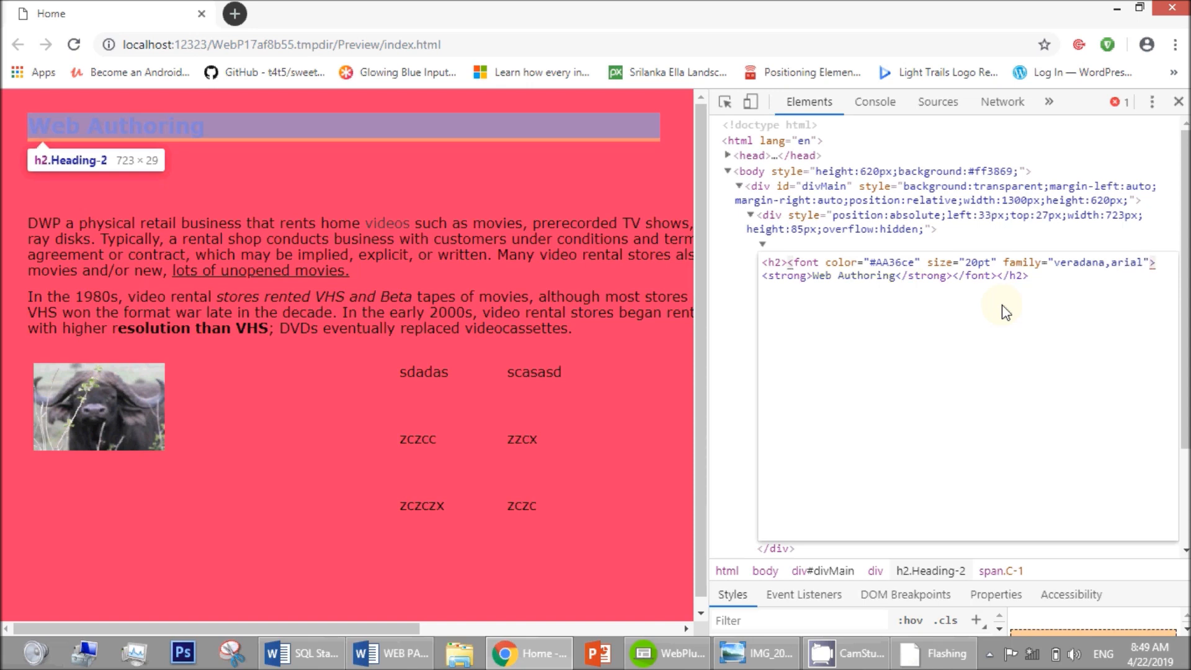
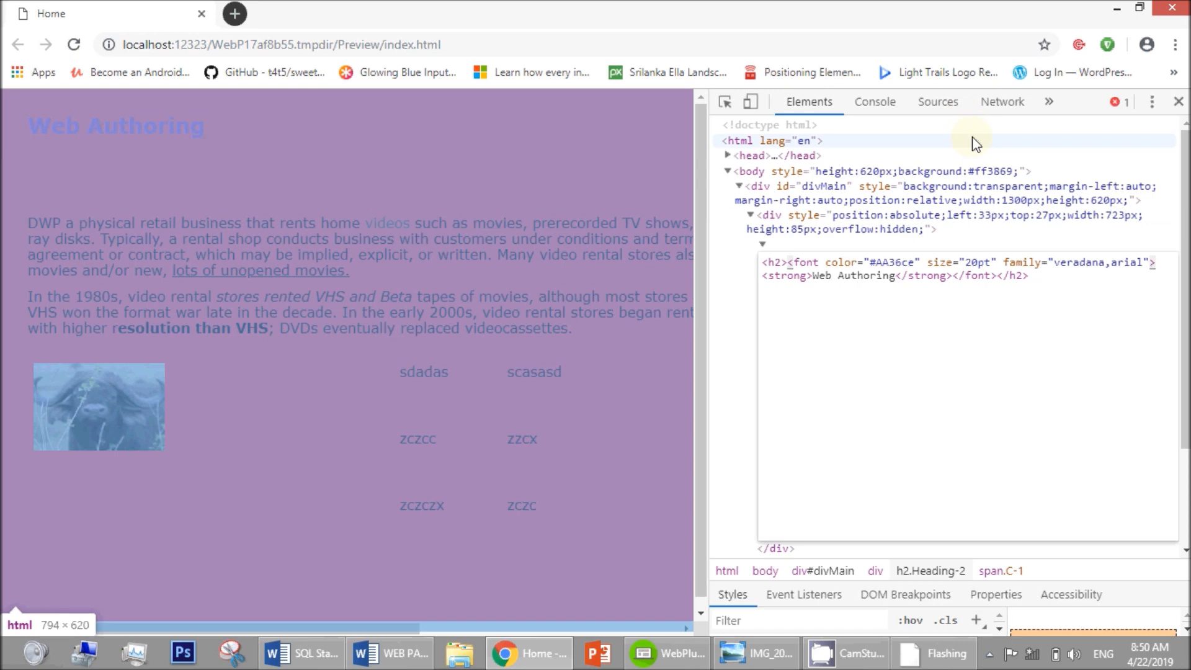
click(971, 140)
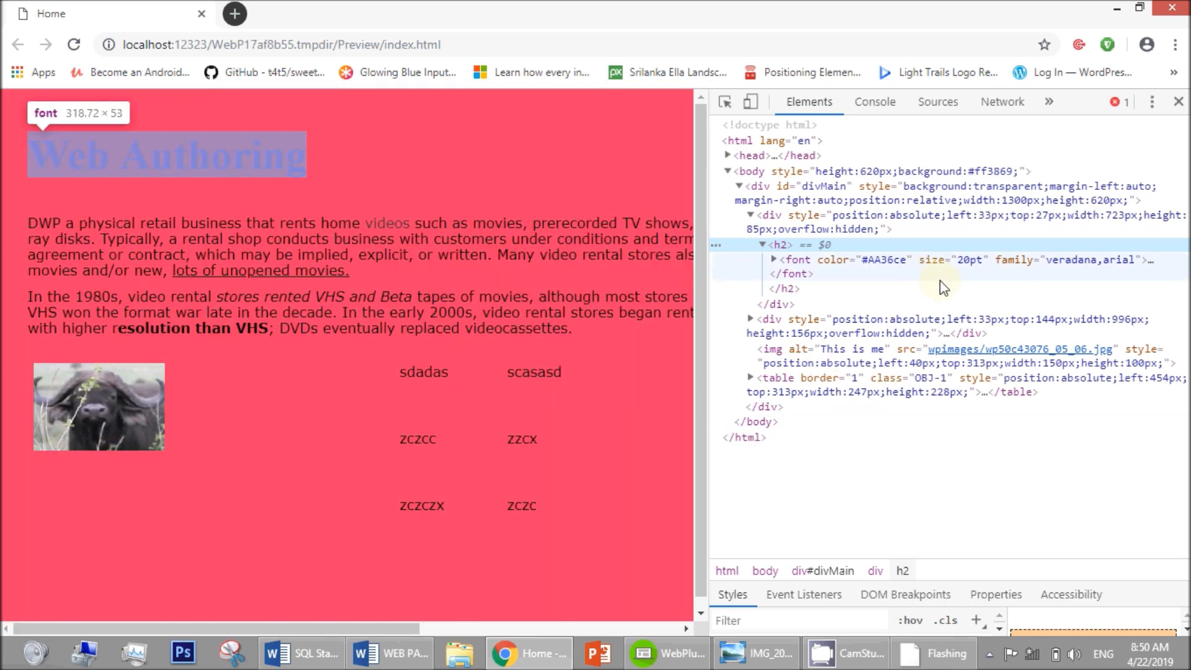
Correct the font tag's family value to "verdana,arial" and apply the change.
click(1070, 265)
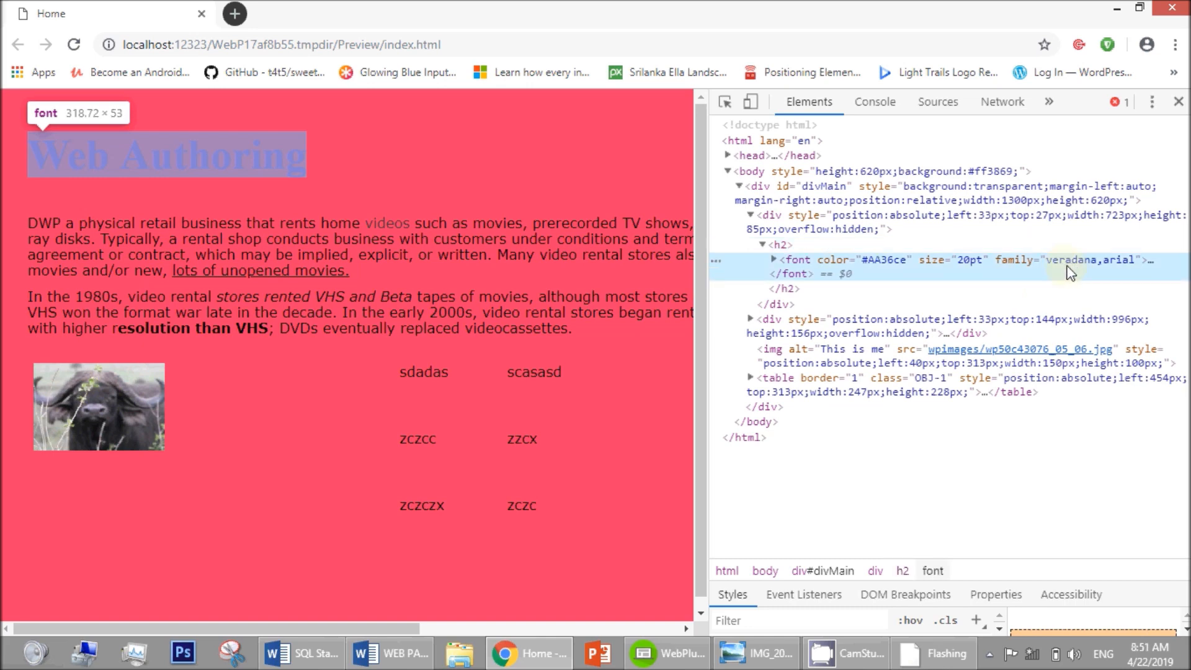
double_click(1069, 264)
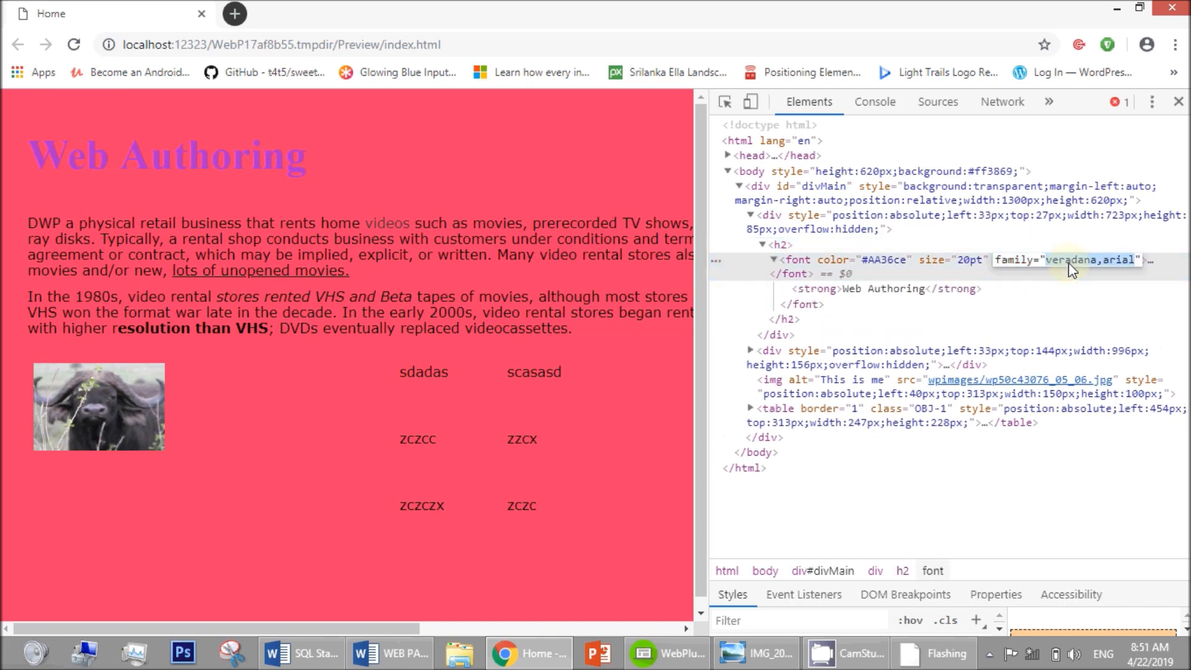
click(1068, 263)
key(BackSpace)
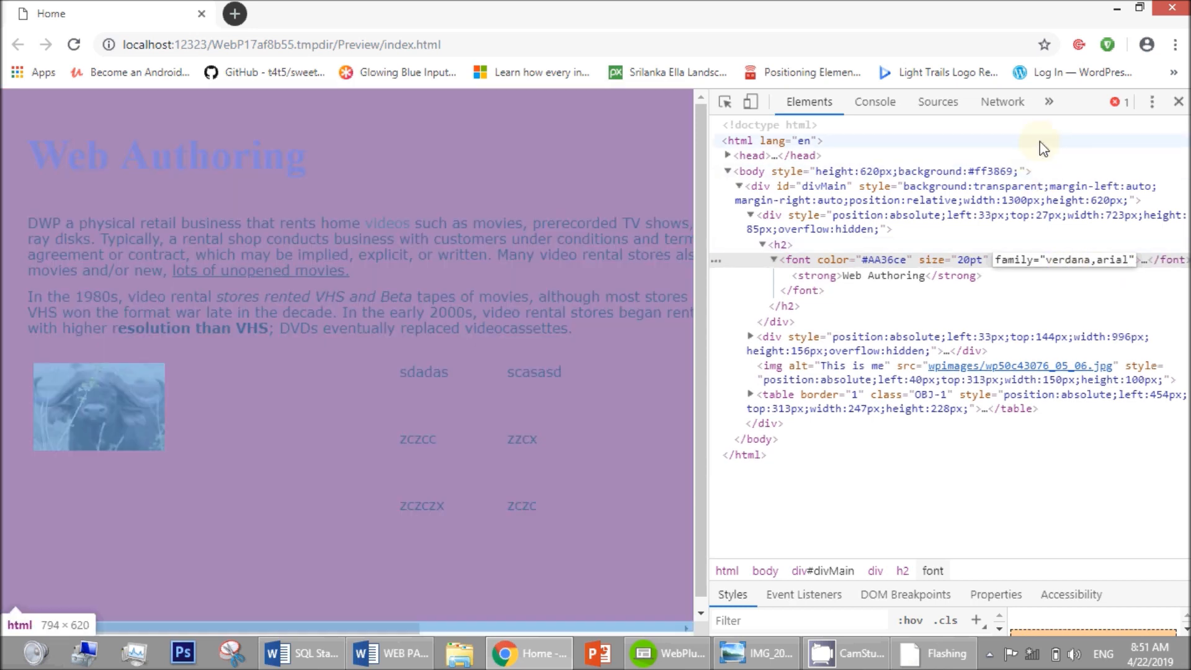
click(1041, 142)
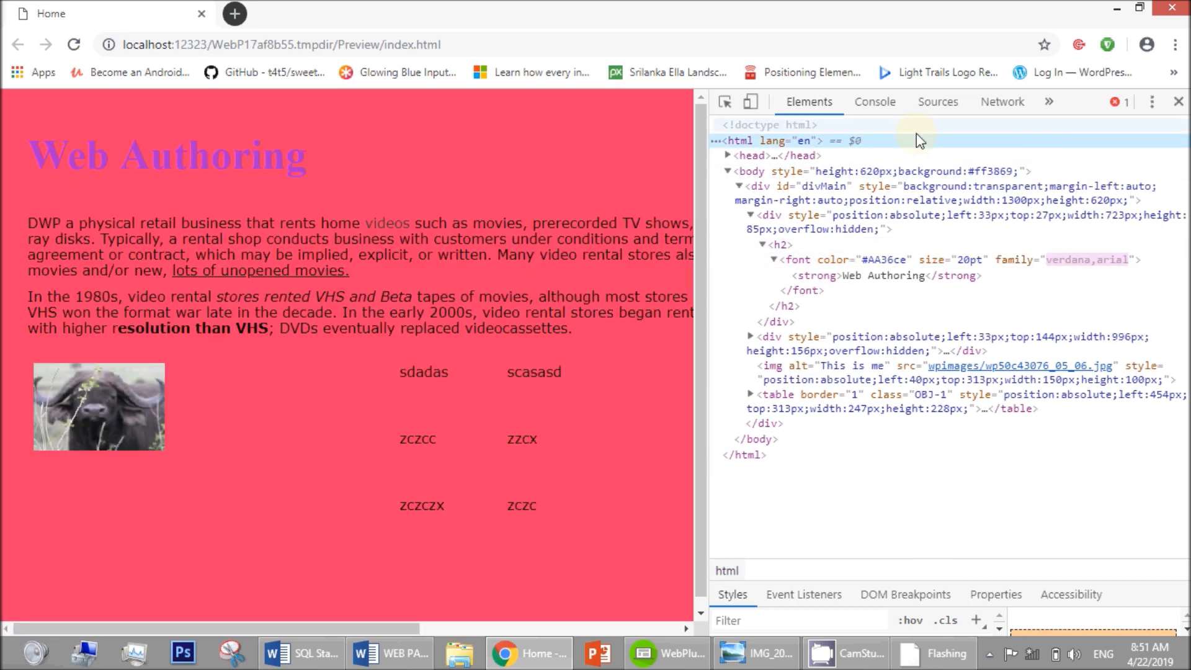
click(917, 127)
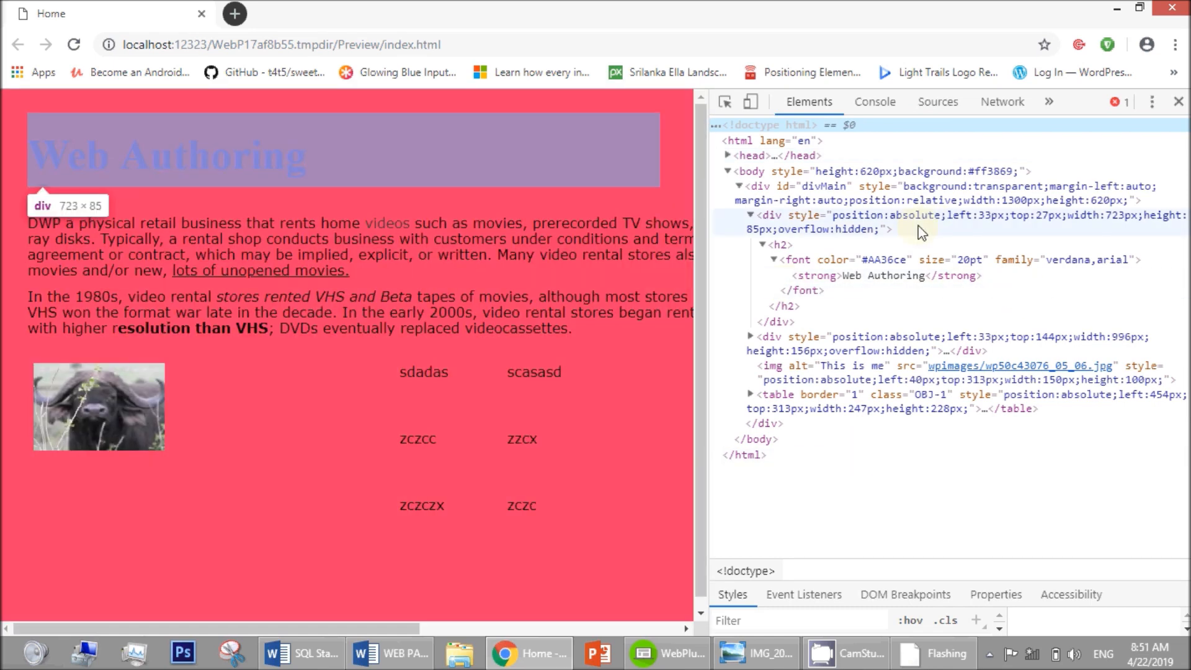
click(1062, 268)
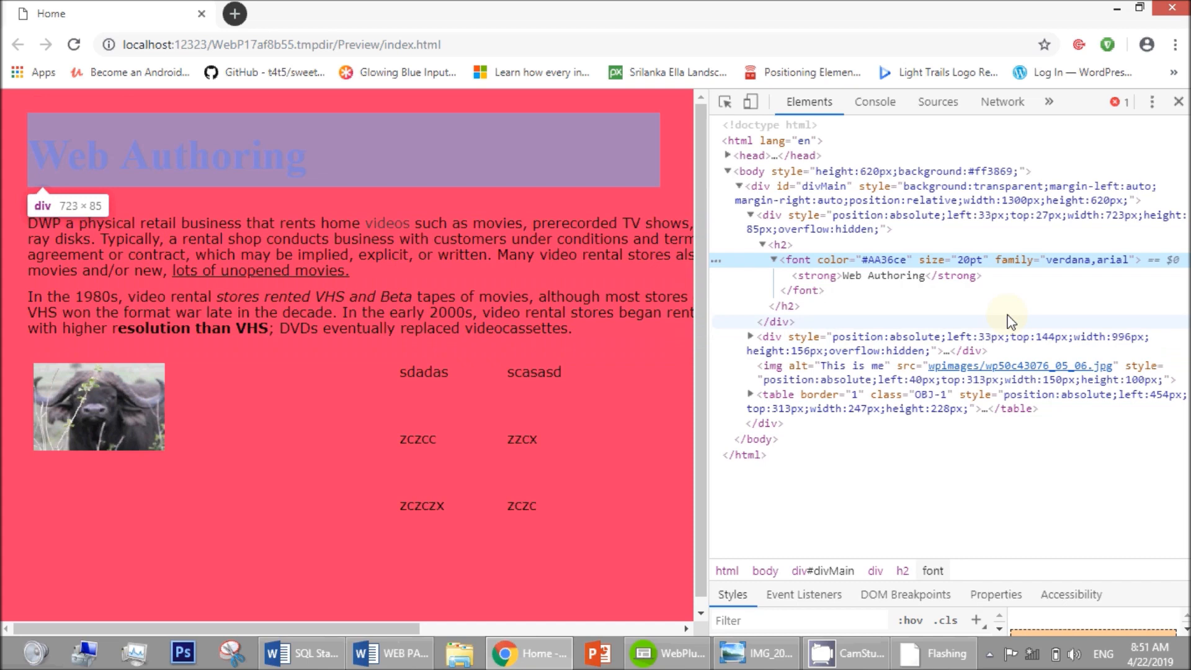
double_click(1072, 265)
click(1055, 263)
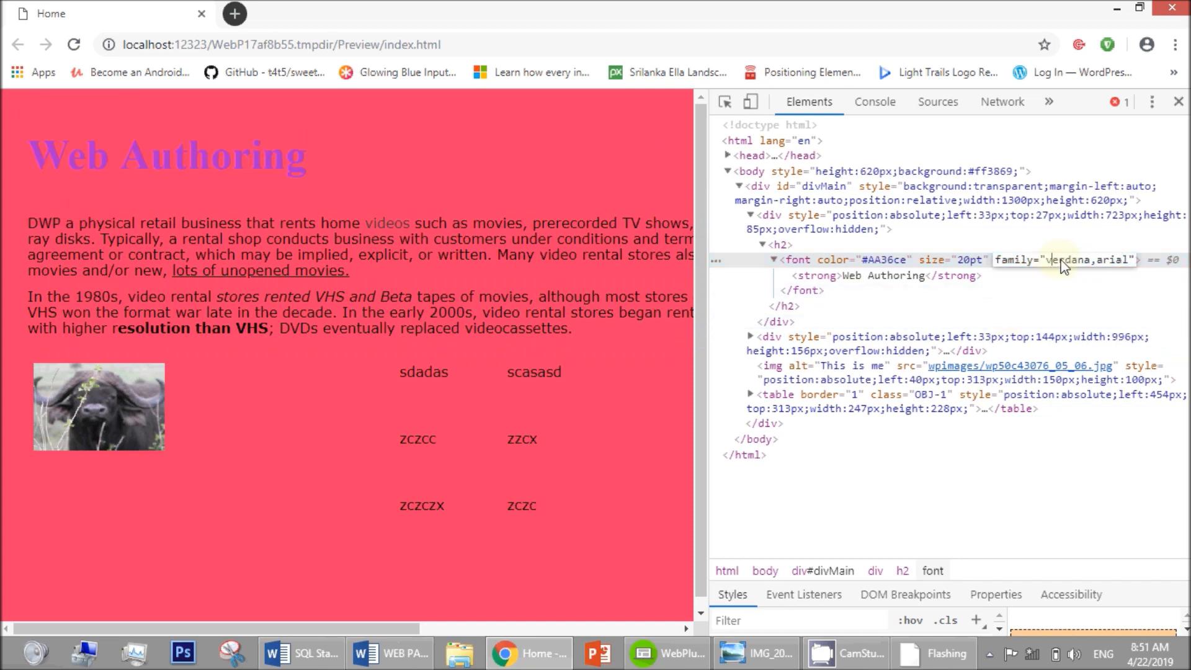
Switch to the WEB PAGE.docx document in Word, look up the Verdana font and copy its name, then return to the browser.
click(390, 652)
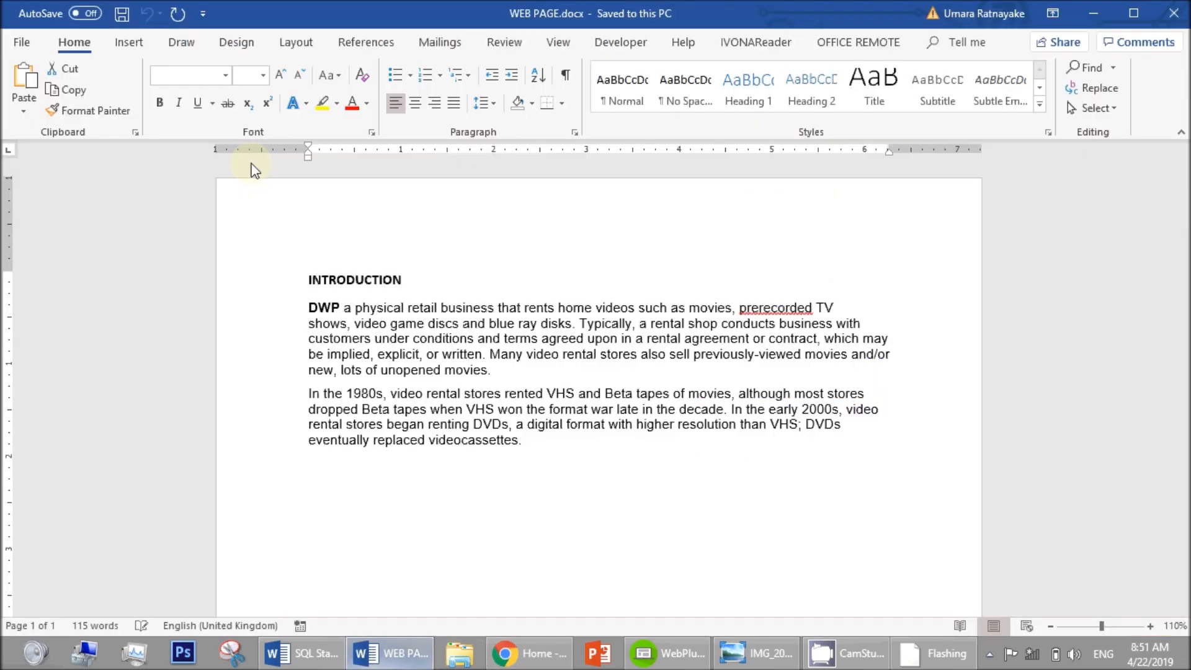
click(226, 75)
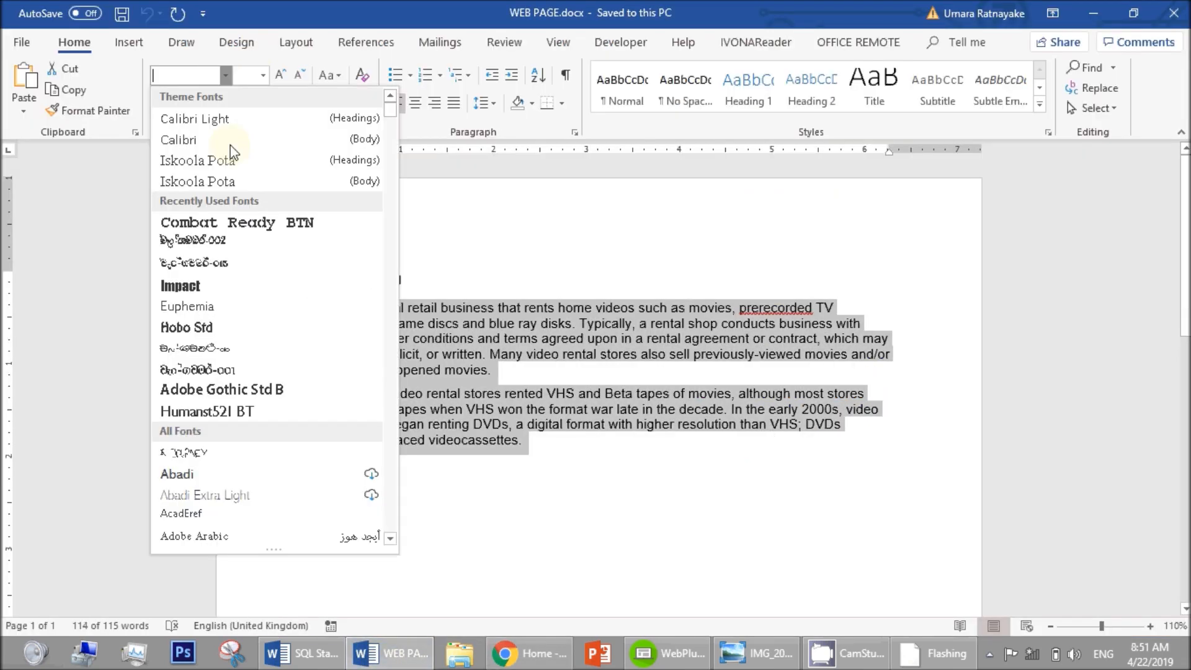
text(Verdana)
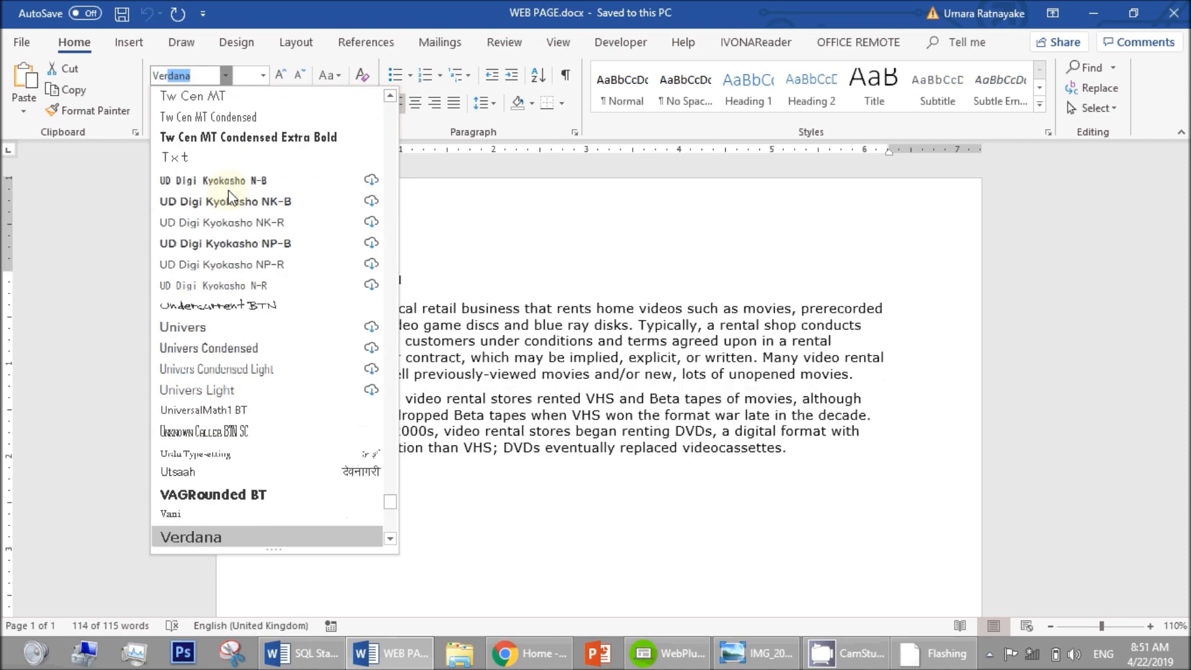
click(195, 76)
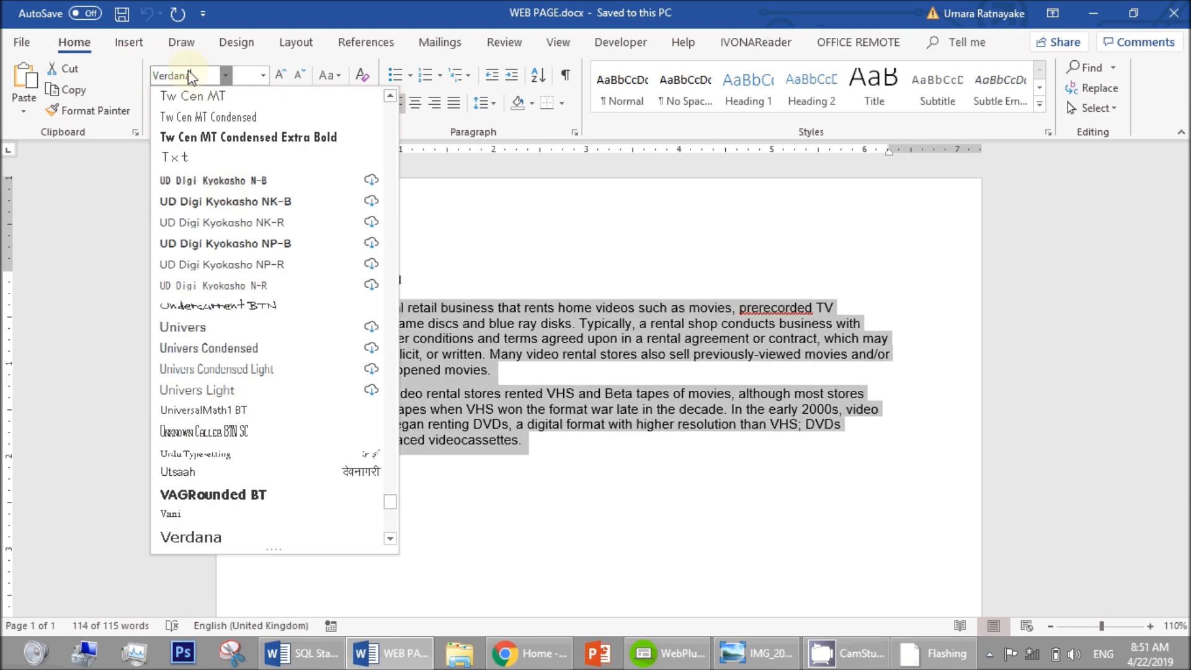
drag(200, 75, 149, 71)
key(alt+Tab)
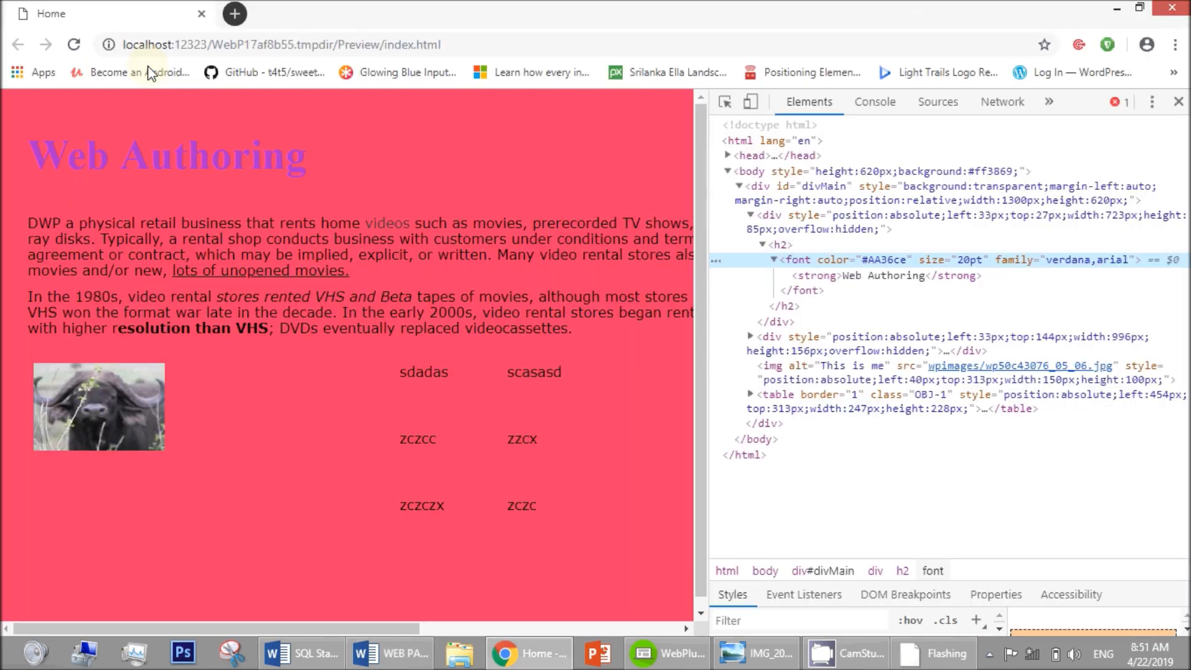
Replace the first font name in the heading font tag's family value so it reads Verdana,arial, and apply the edit.
double_click(1072, 260)
double_click(1070, 261)
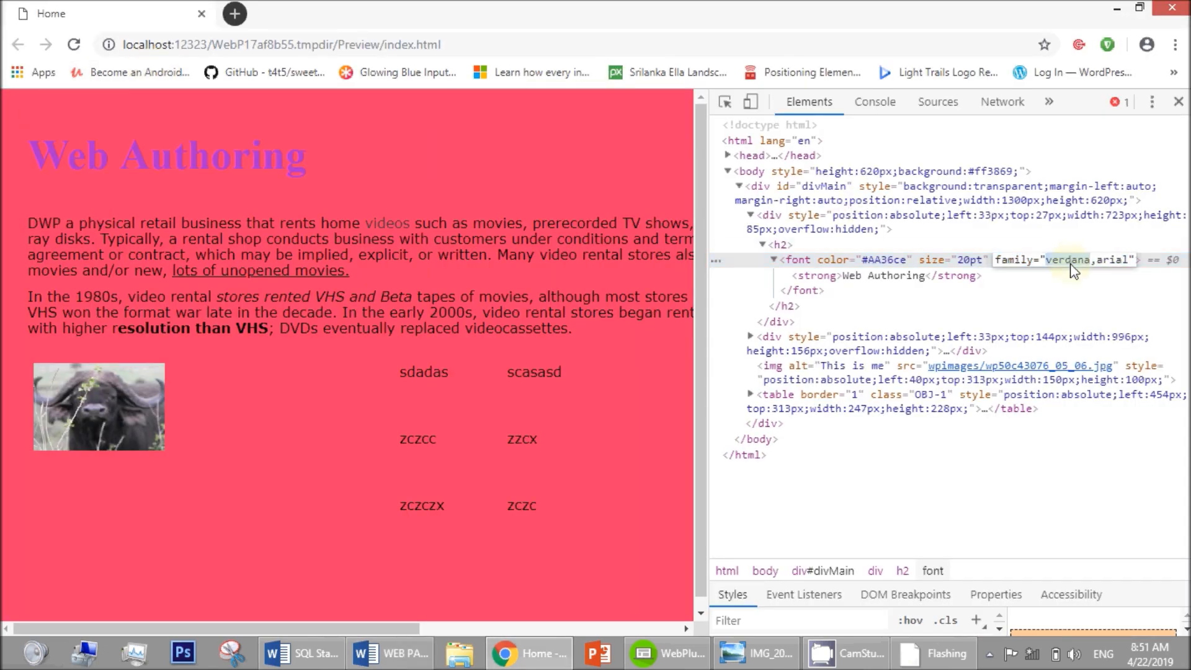
text(Verdana)
text(")
click(1098, 261)
key(BackSpace)
key(Left)
key(Left)
key(Left)
key(BackSpace)
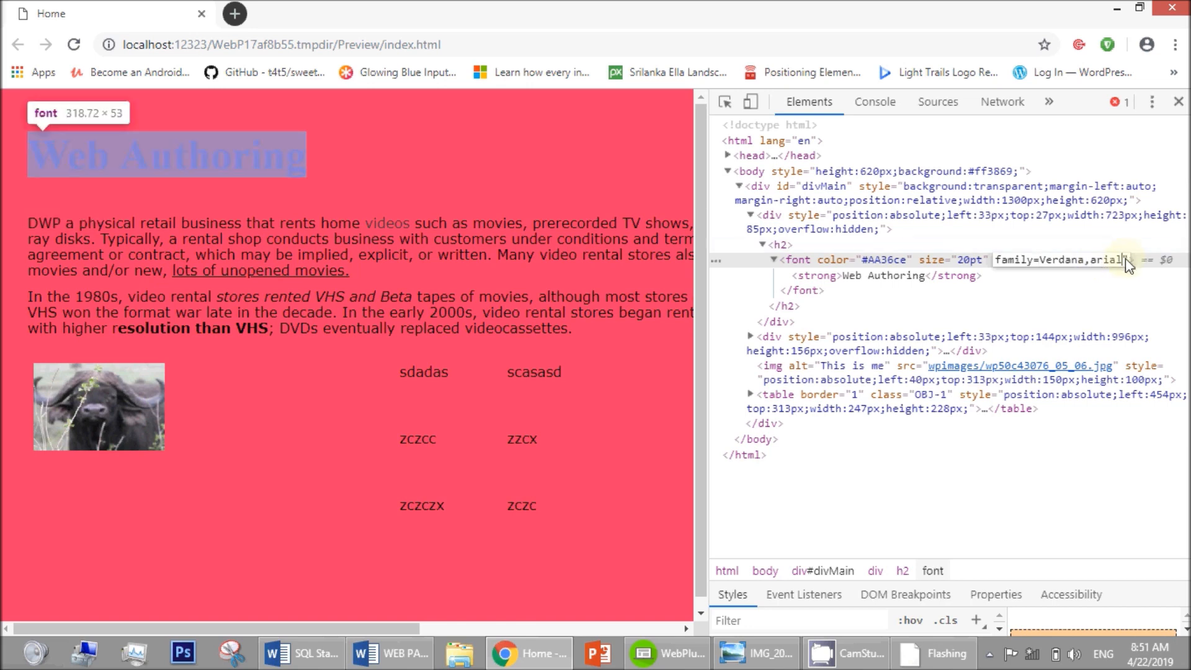
key(Return)
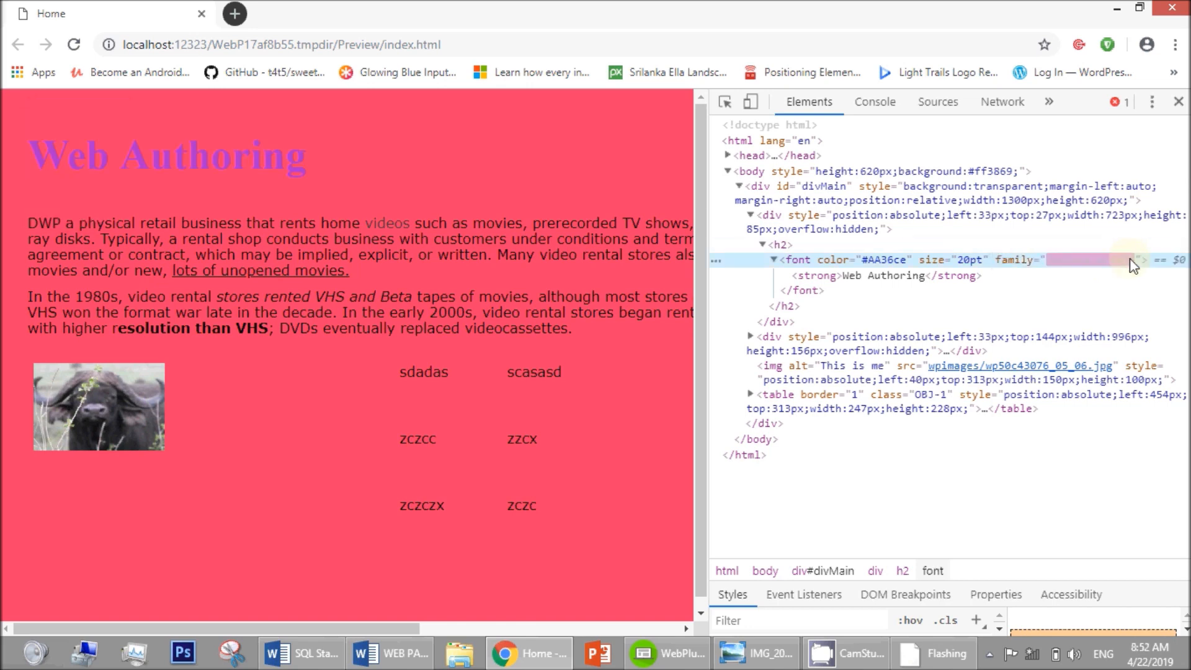
Strip the quotation marks from around the family value Verdana,arial in the font tag and apply the change.
double_click(1133, 266)
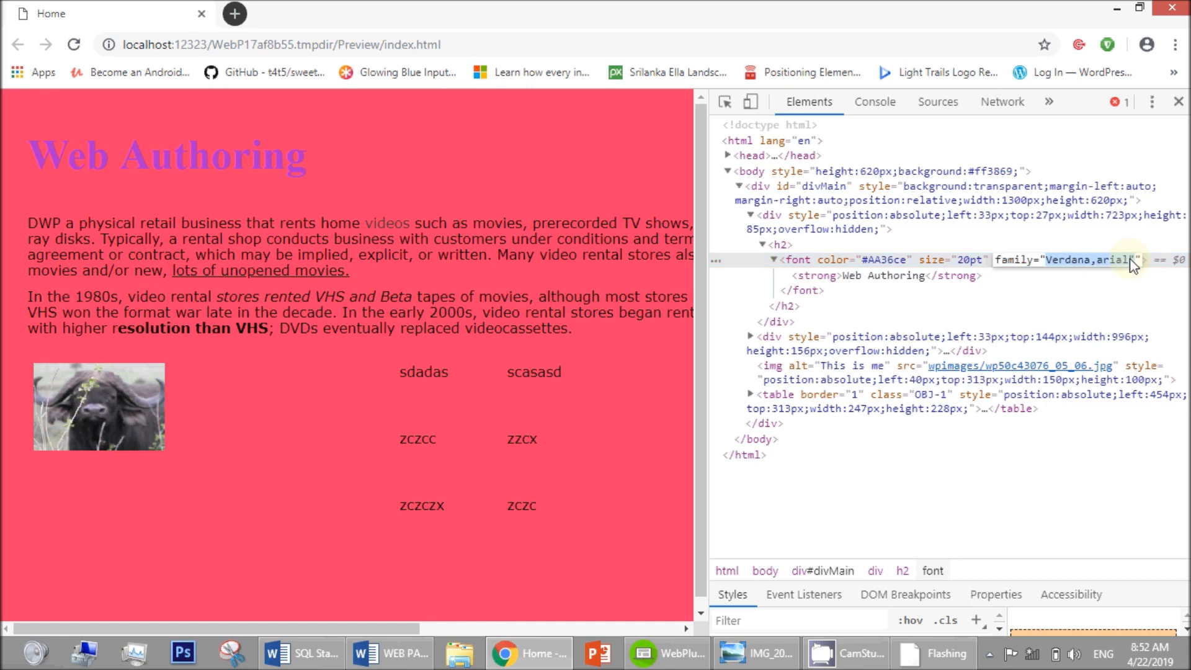
click(1134, 260)
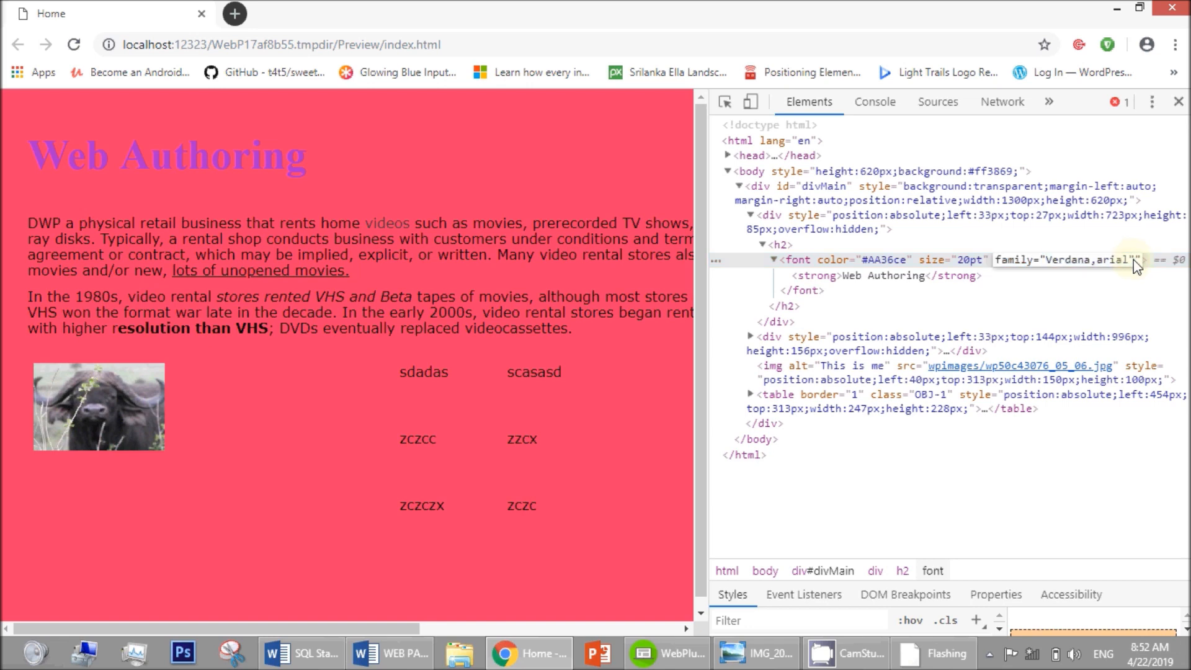
key(BackSpace)
key(BackSpace)
click(1045, 260)
key(BackSpace)
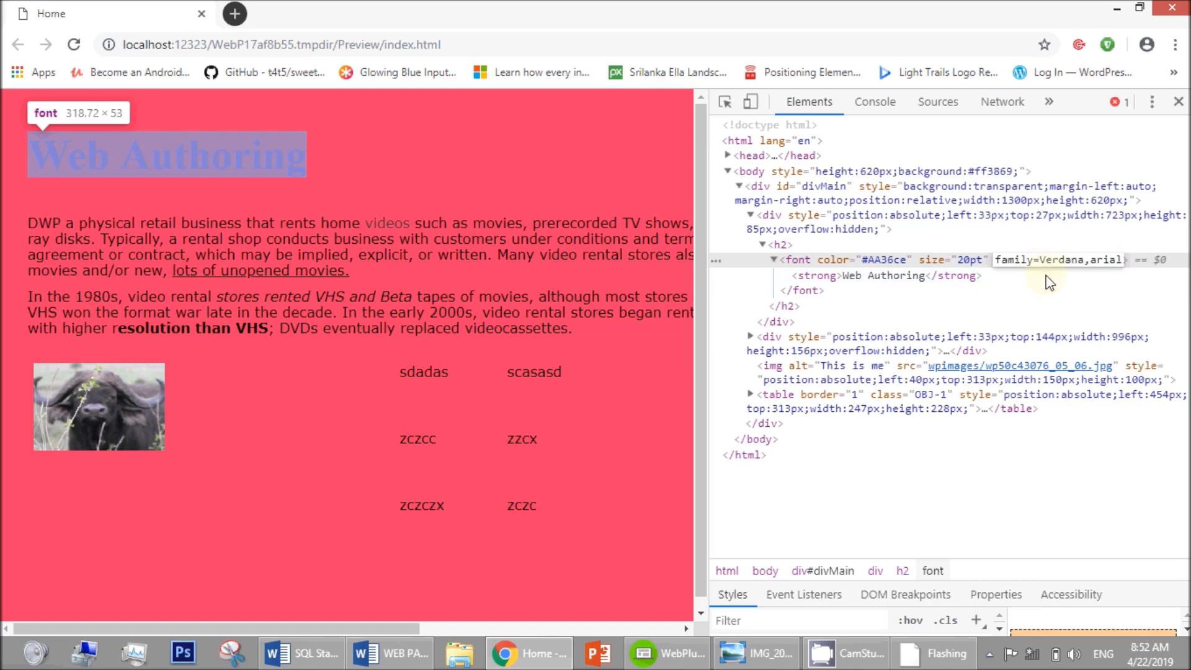
click(1072, 129)
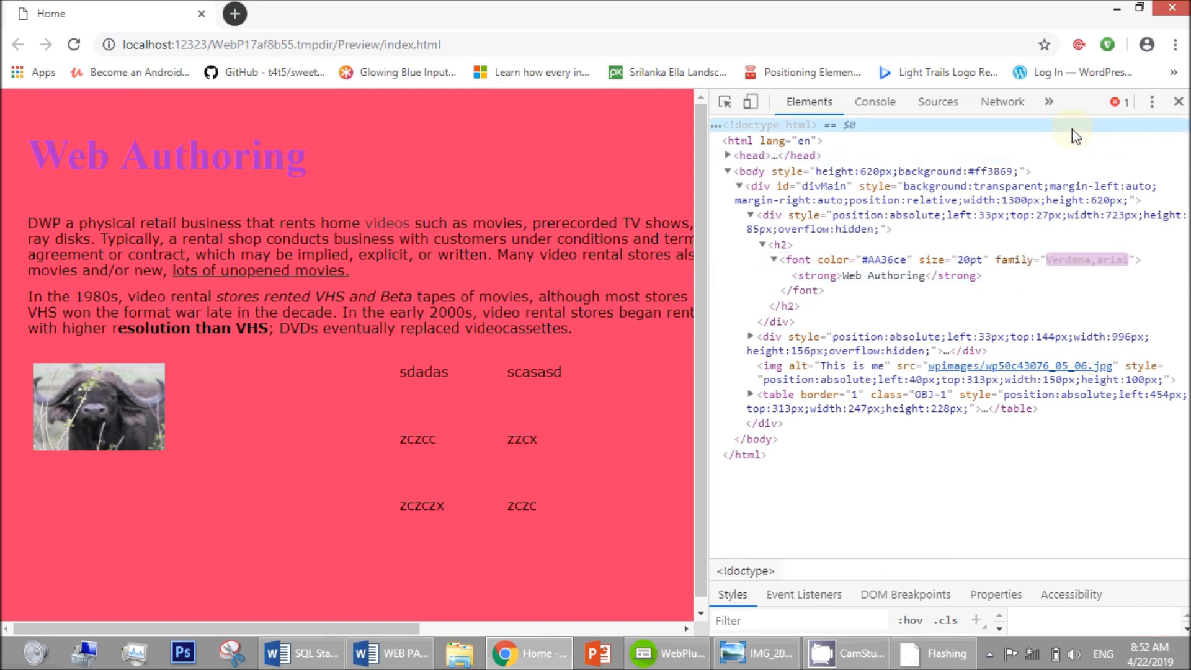
Remove the arial fallback from the font tag's family value, leaving only Verdana, and apply the change.
double_click(1100, 263)
click(1127, 261)
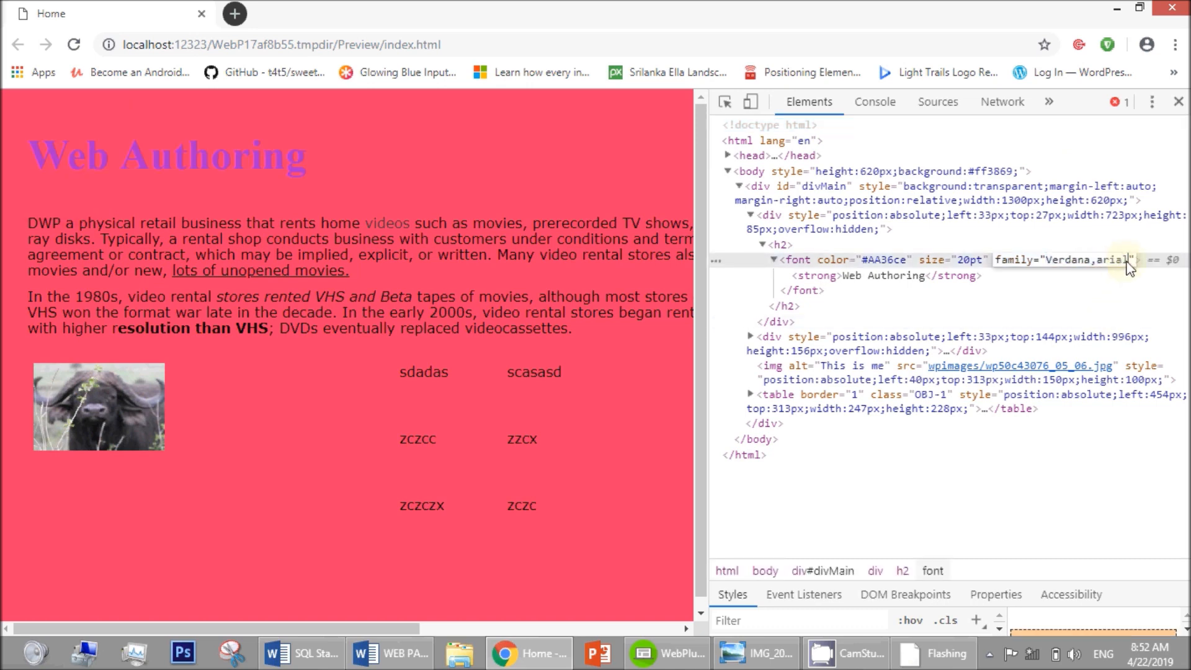
key(BackSpace)
key(BackSpace)
key(BackSpace)
key(BackSpace)
key(BackSpace)
key(BackSpace)
click(1064, 126)
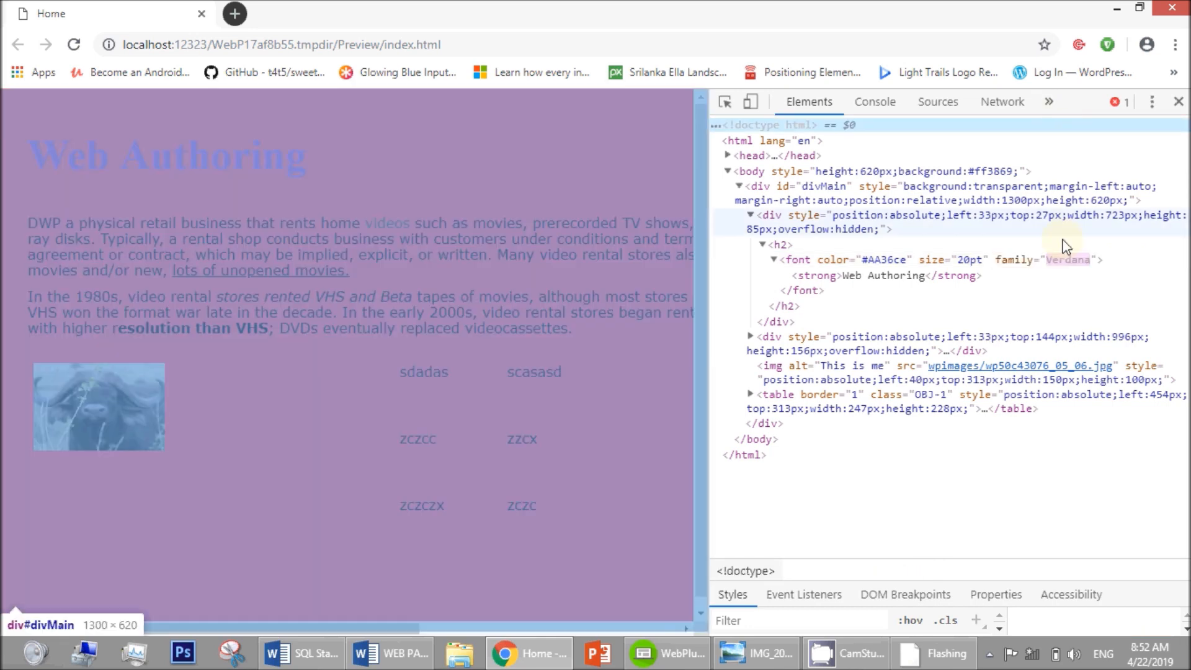
click(1047, 262)
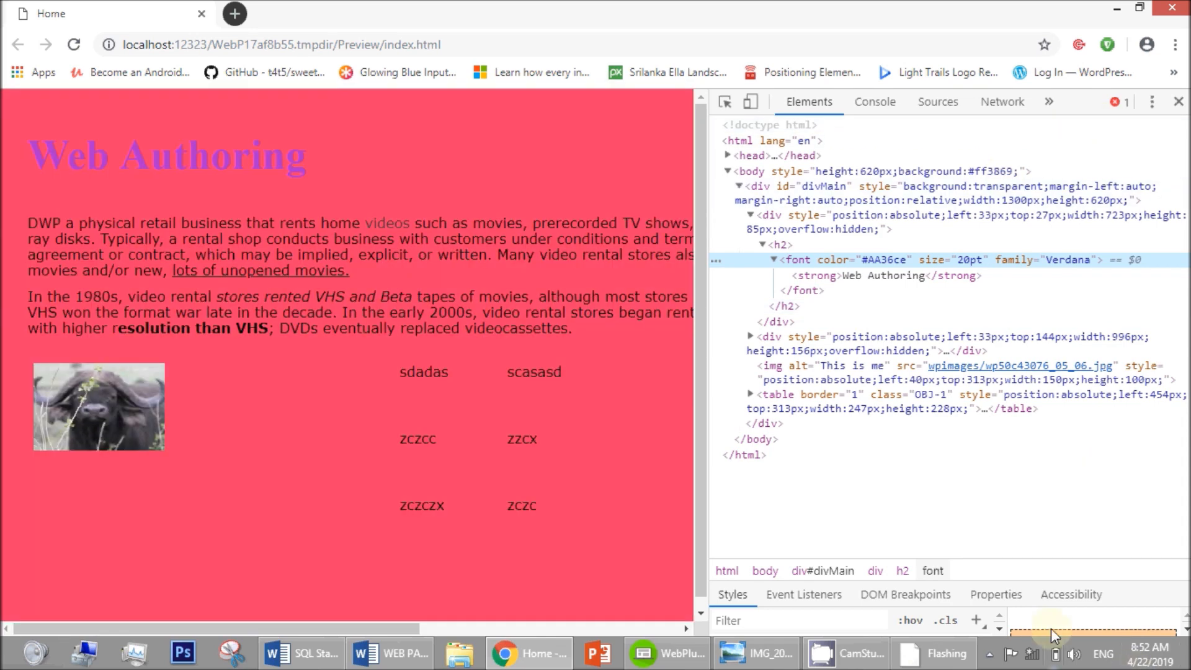
click(990, 654)
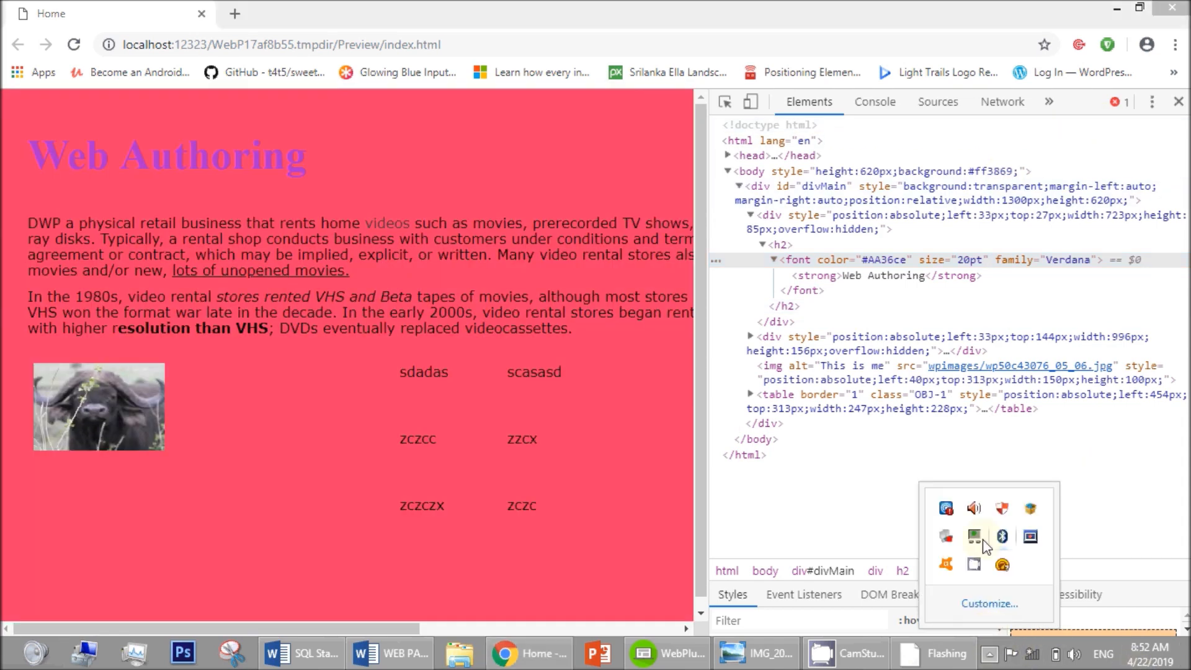
click(974, 565)
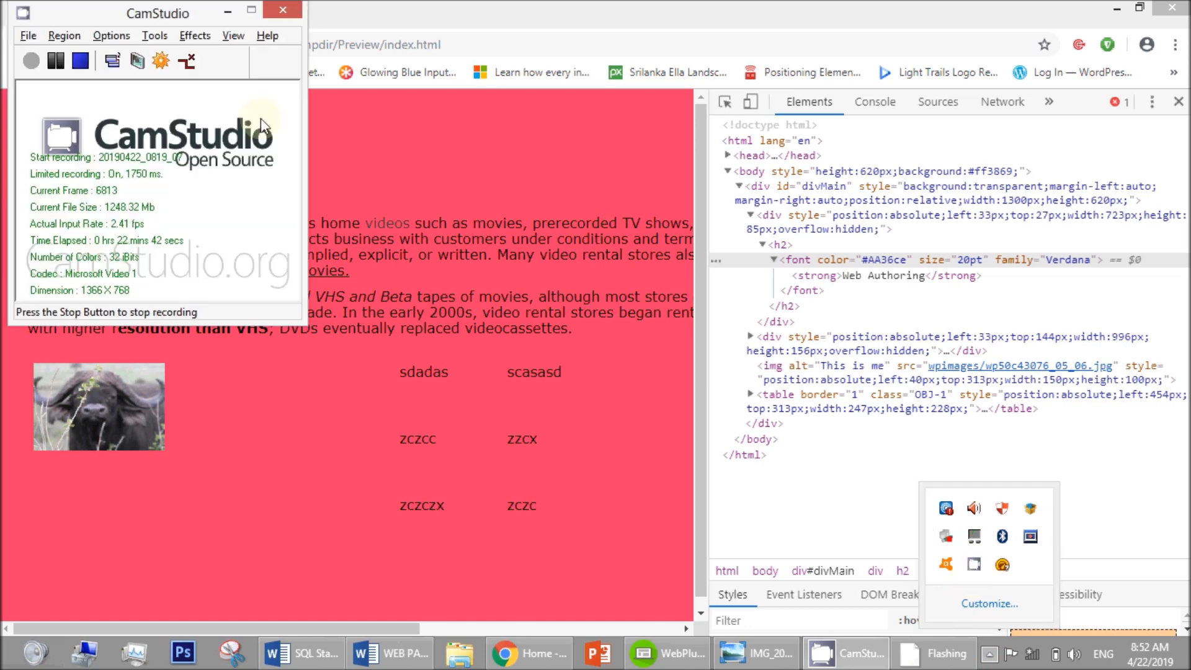
click(62, 68)
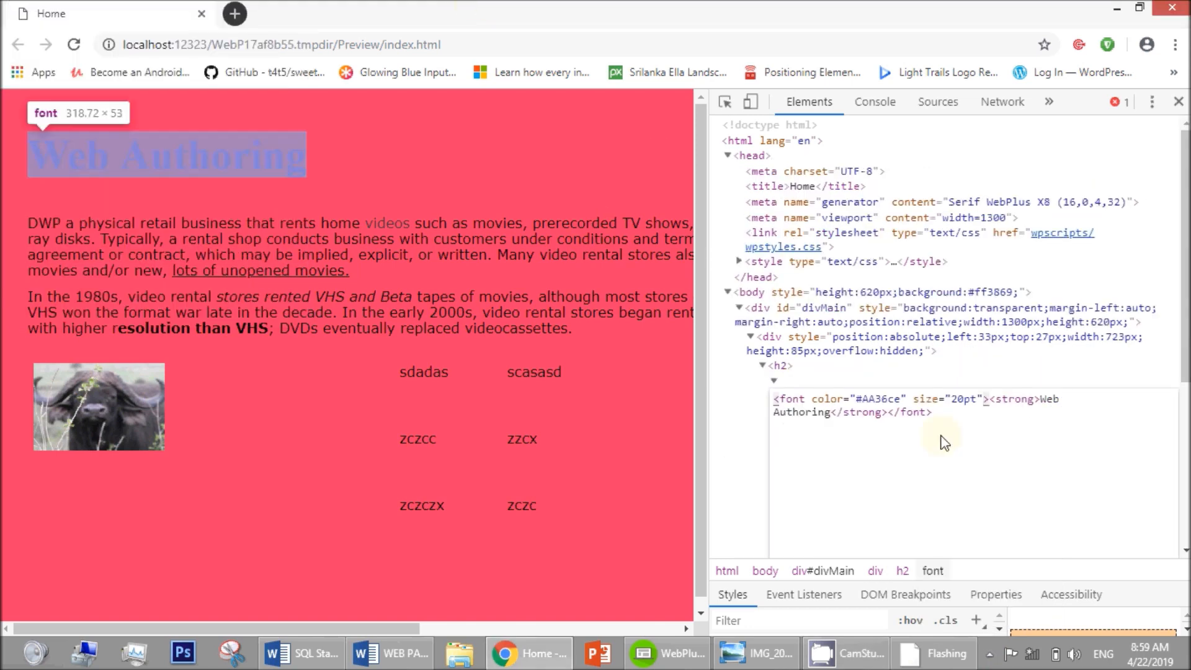
Add the attribute face="verdana" after the size in the heading's font tag and apply the edited HTML to the page.
click(987, 398)
click(985, 407)
click(985, 398)
text(face=")
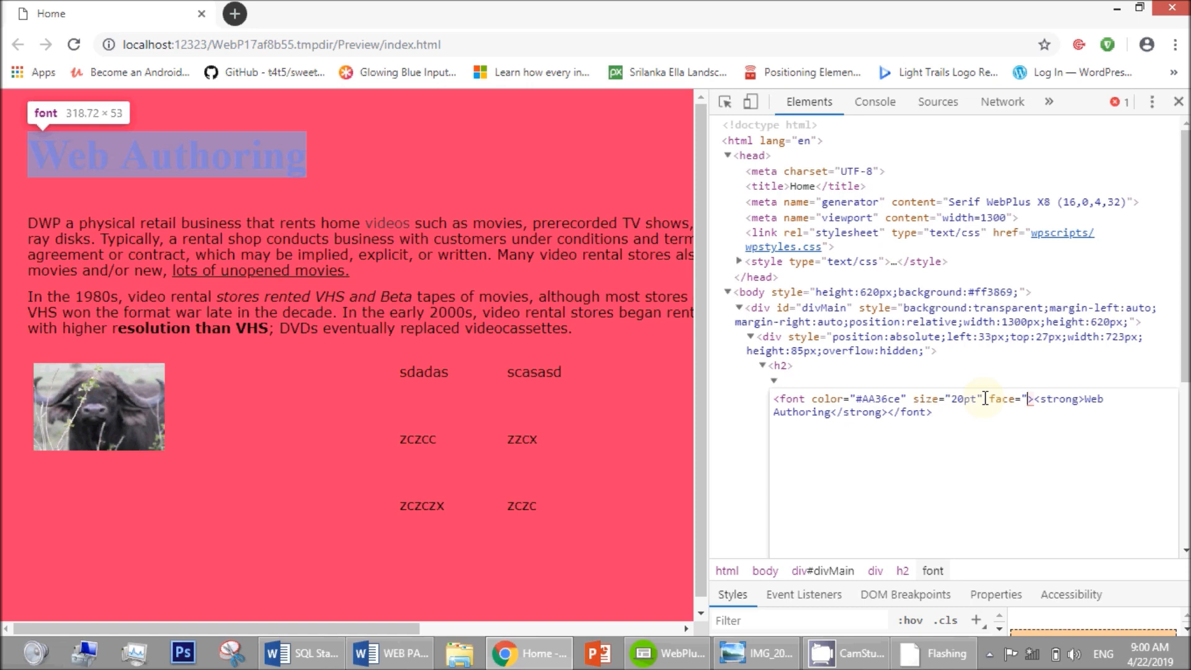
text(verdana)
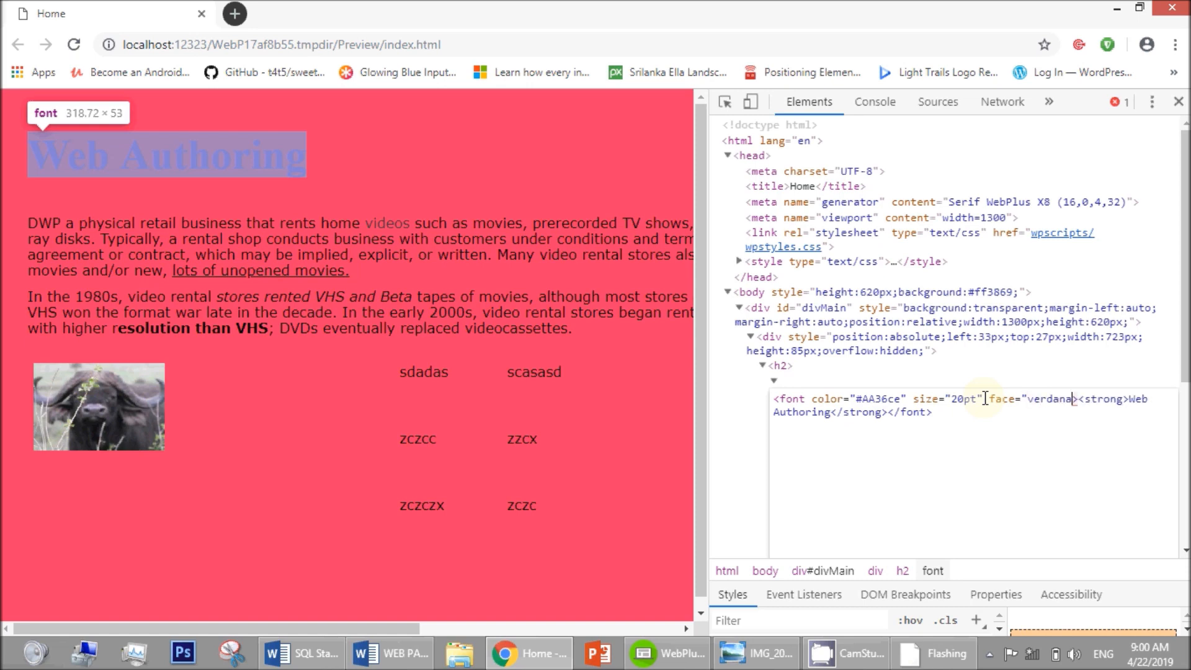
text(")
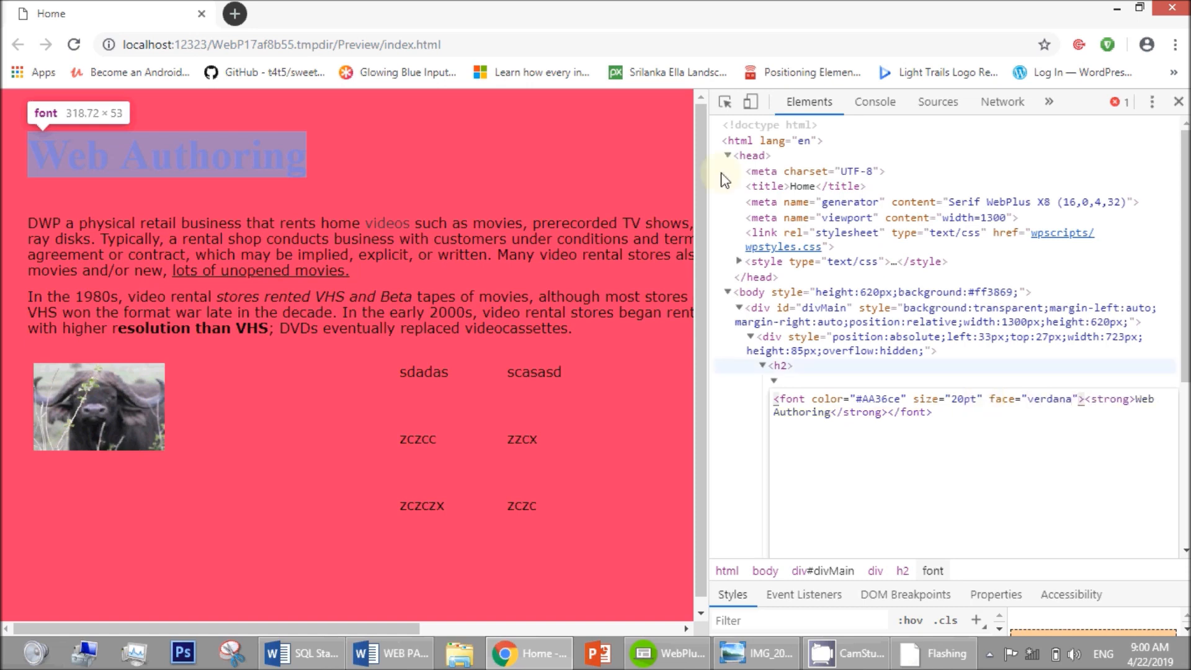
click(917, 173)
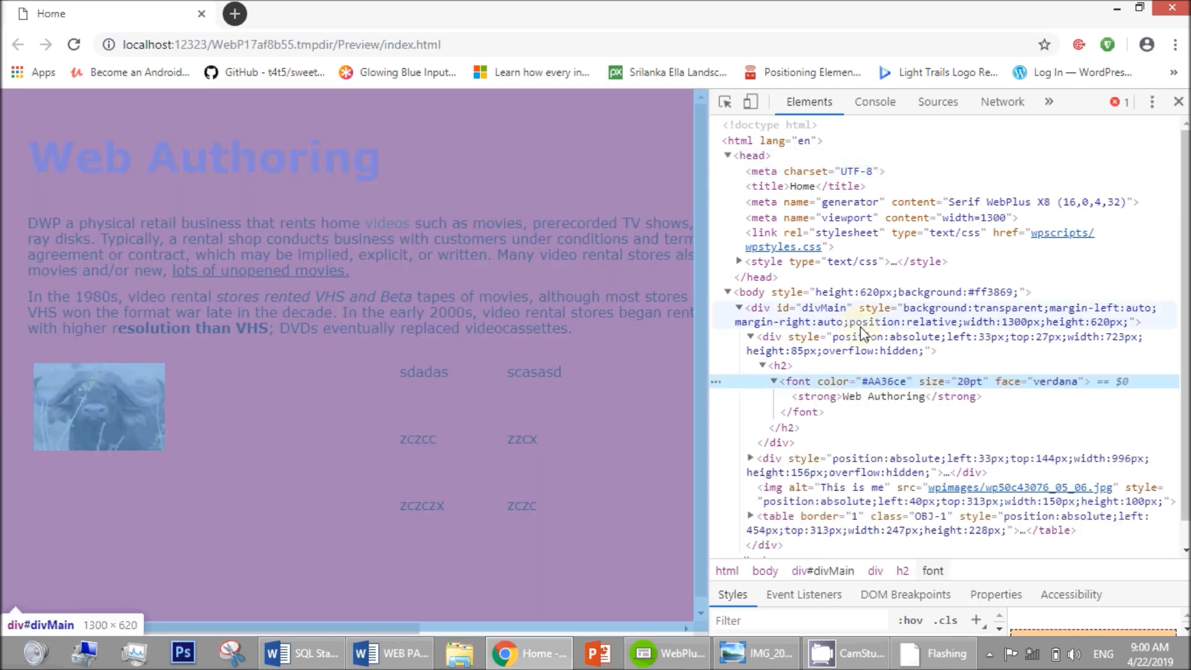
Consult the handwritten sketch photo for the hyperlink and text formatting requirements, and return to the web page.
key(alt+Tab)
key(alt+Tab)
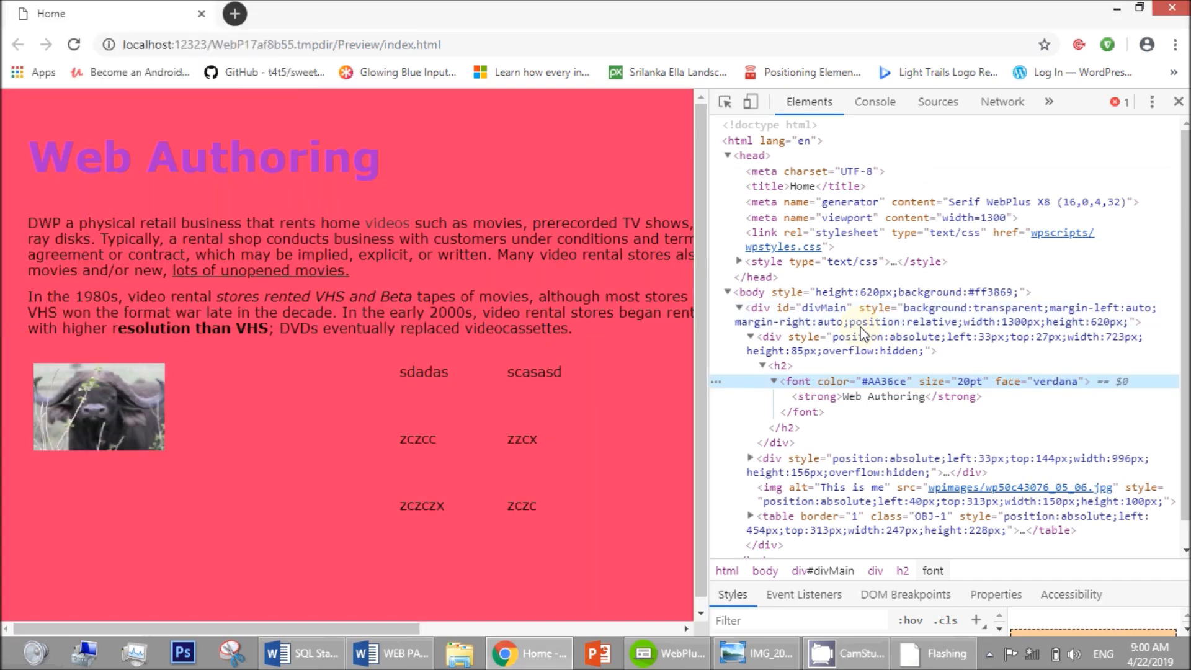
key(alt+Tab)
key(Tab)
key(alt+Tab)
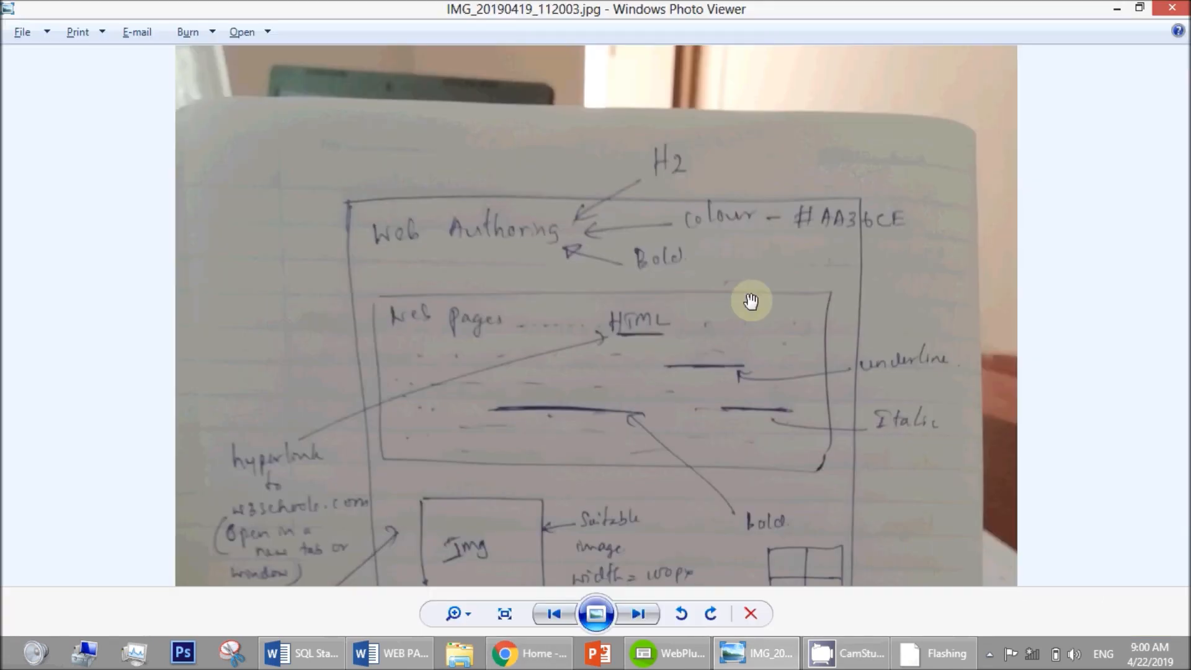
key(alt+Tab)
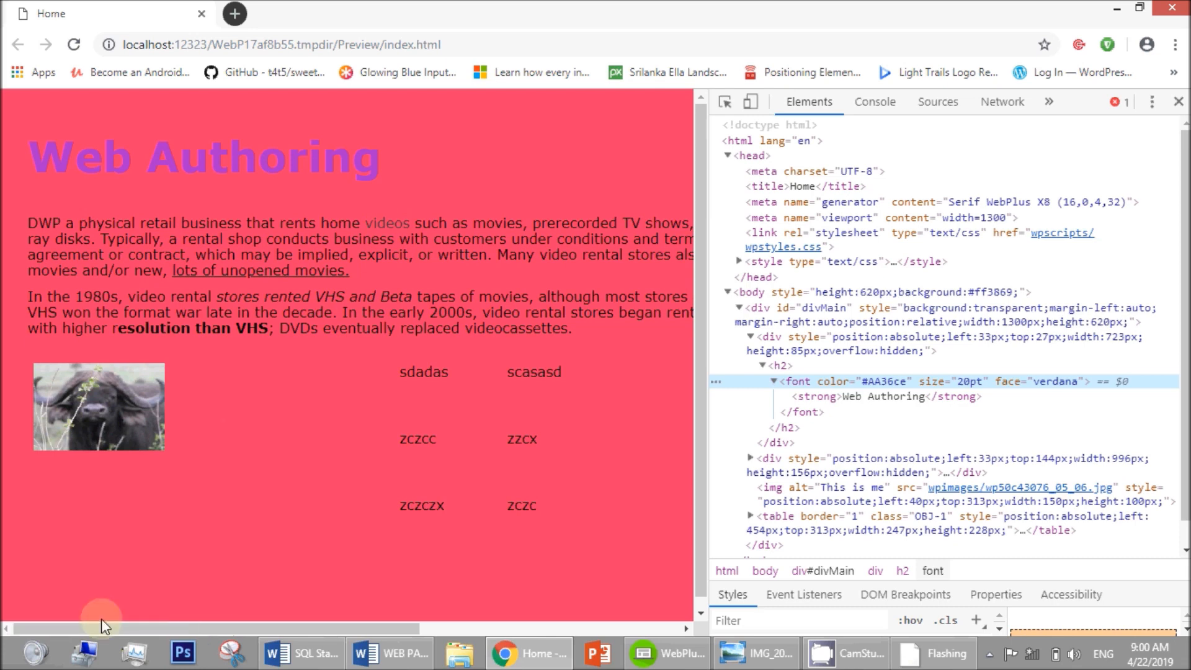
Inspect the videos link in the first paragraph and examine the href and target attributes of its anchor tag.
right_click(390, 233)
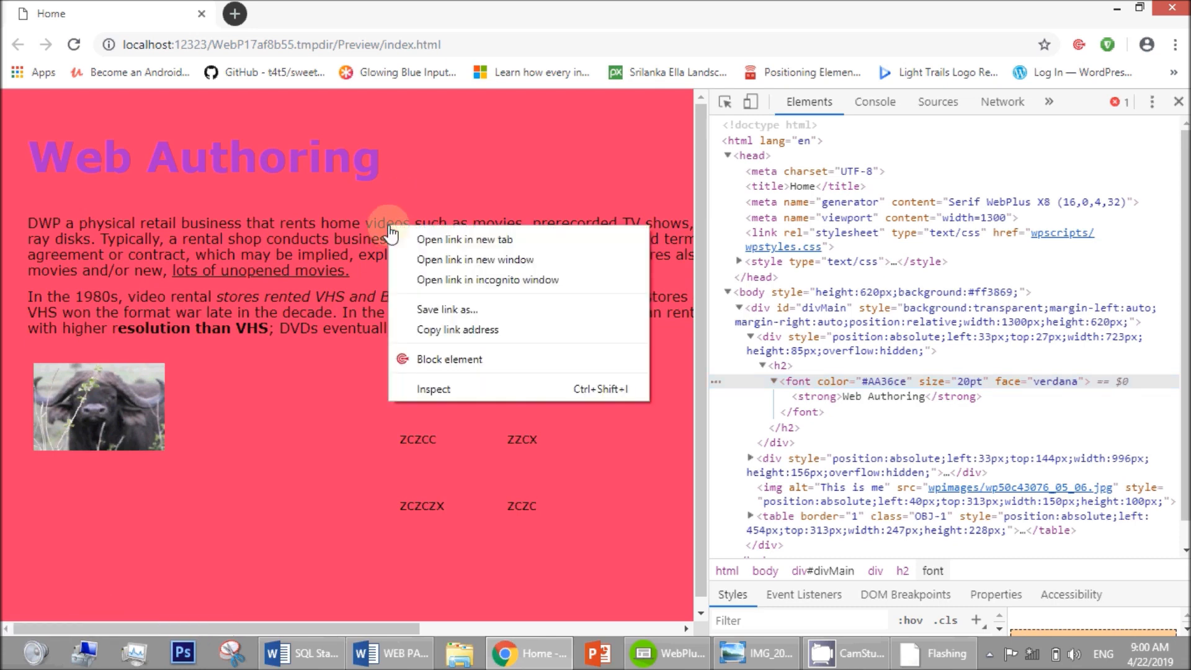
click(453, 390)
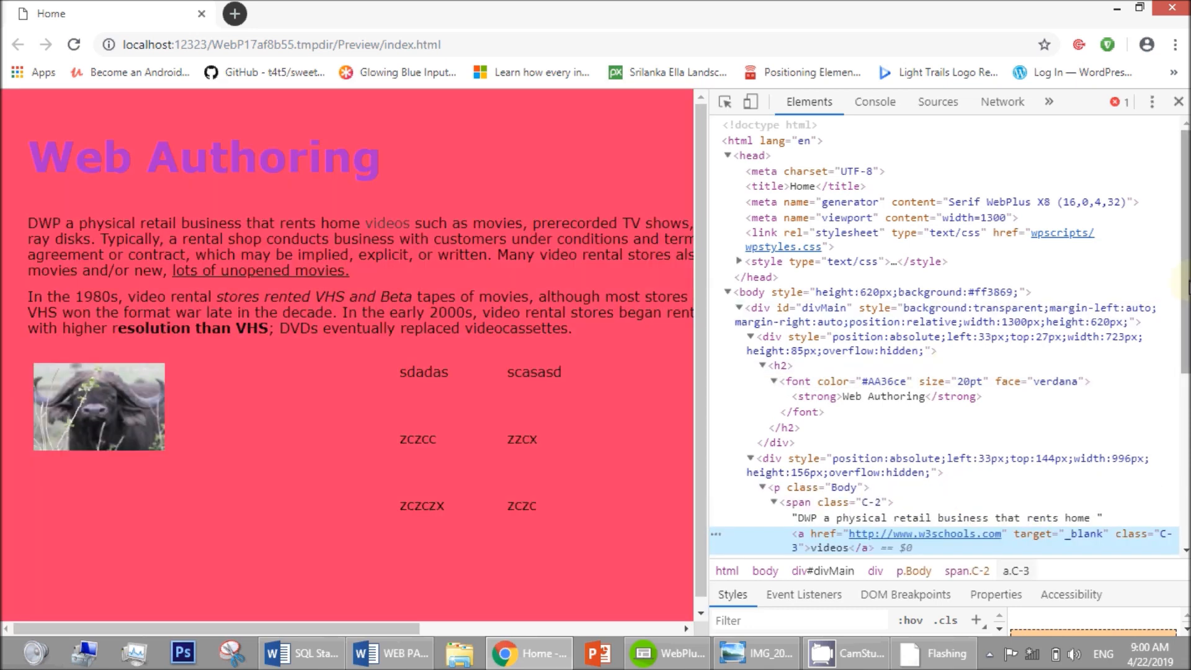
drag(1187, 287, 1181, 418)
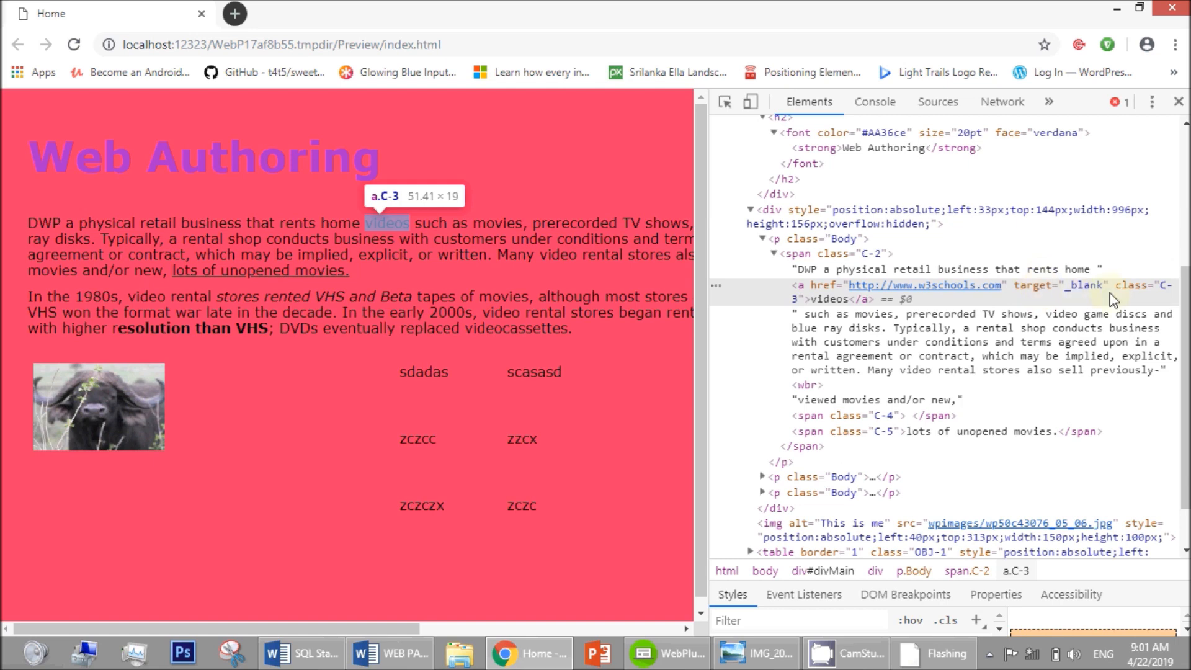
Switch to WebPlus and open the hyperlink settings of the word "videos" in the first paragraph.
key(super+c)
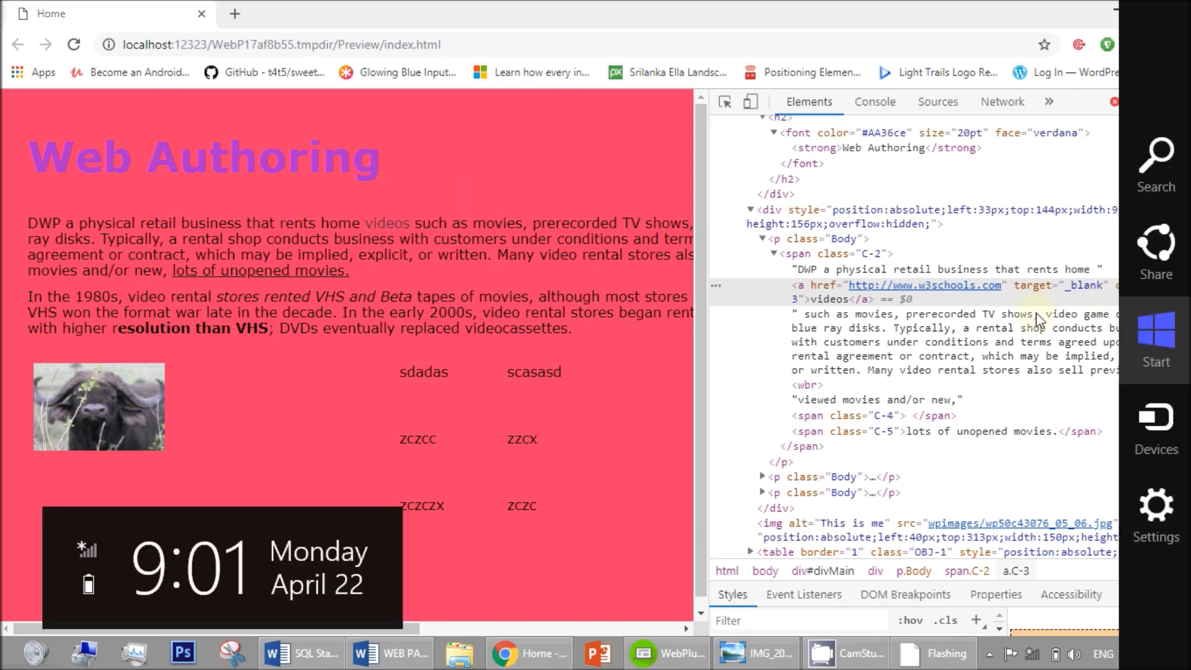
key(alt+Tab)
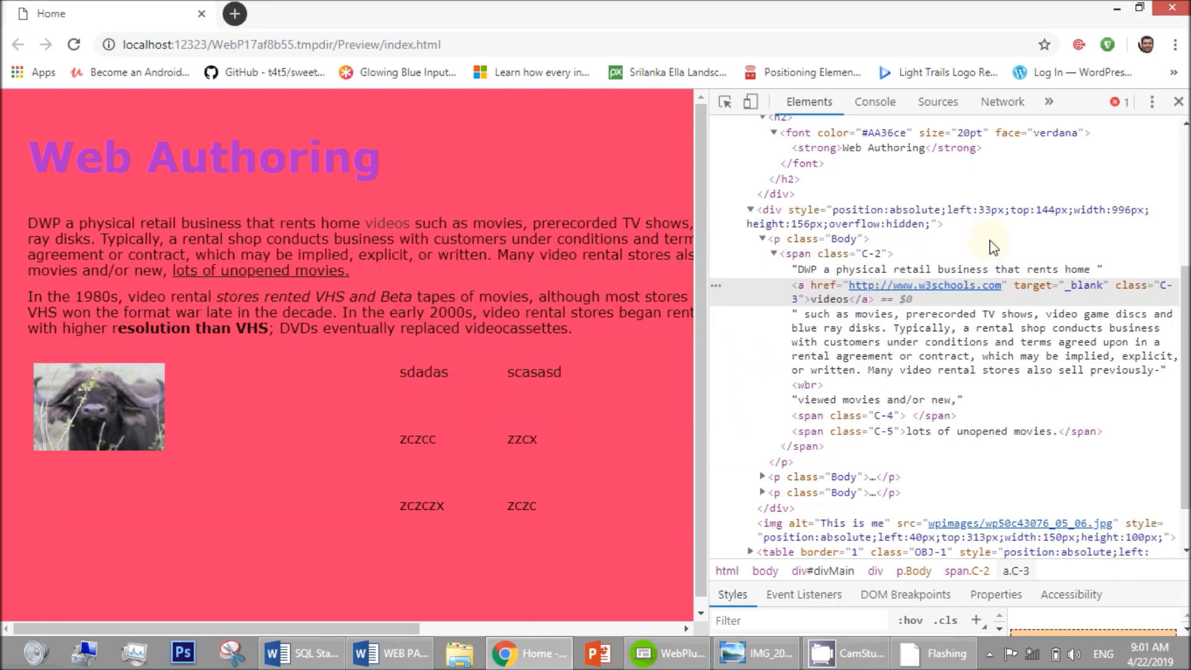
key(alt+Tab)
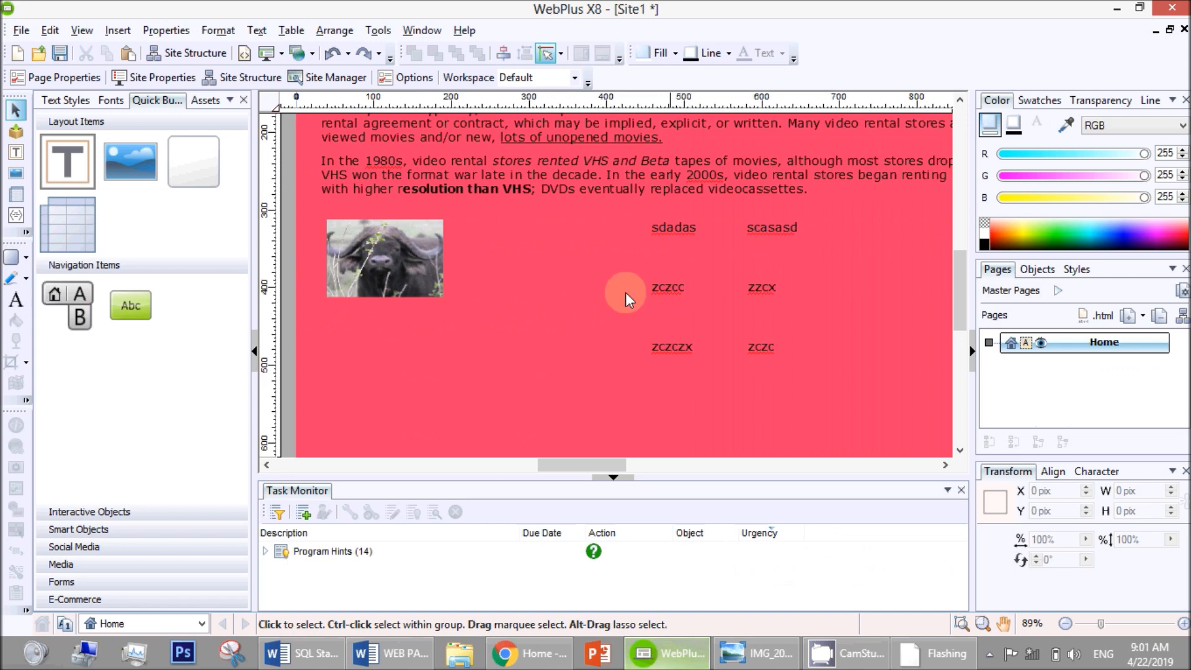
drag(959, 298, 954, 256)
click(651, 287)
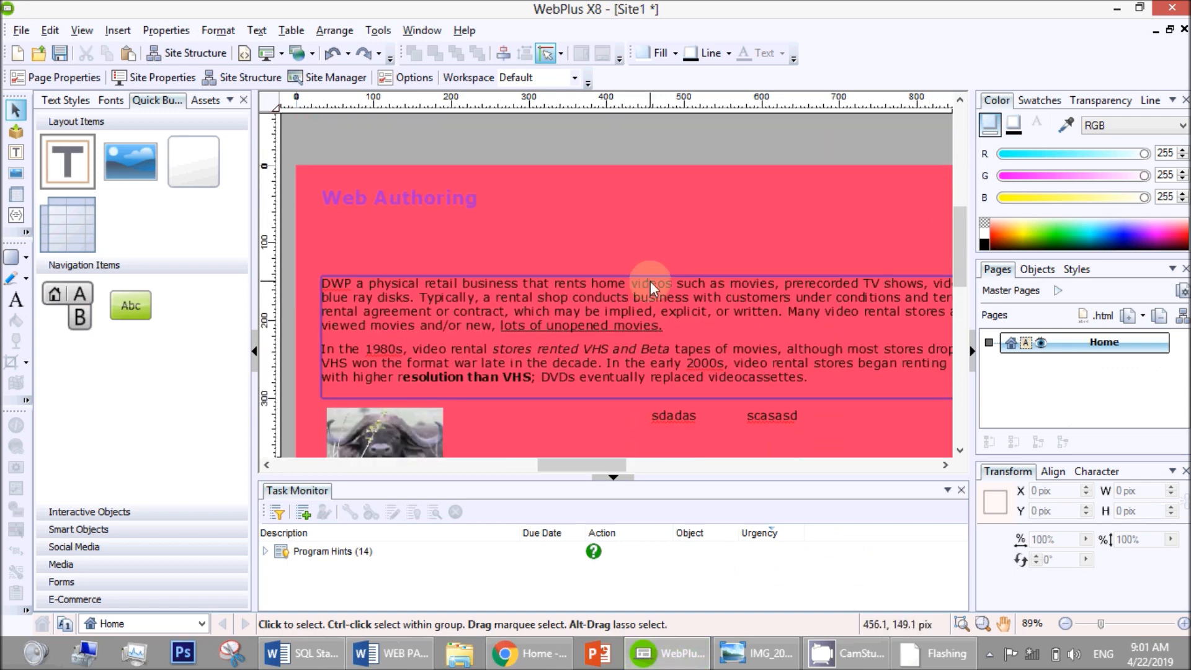
click(651, 281)
right_click(650, 282)
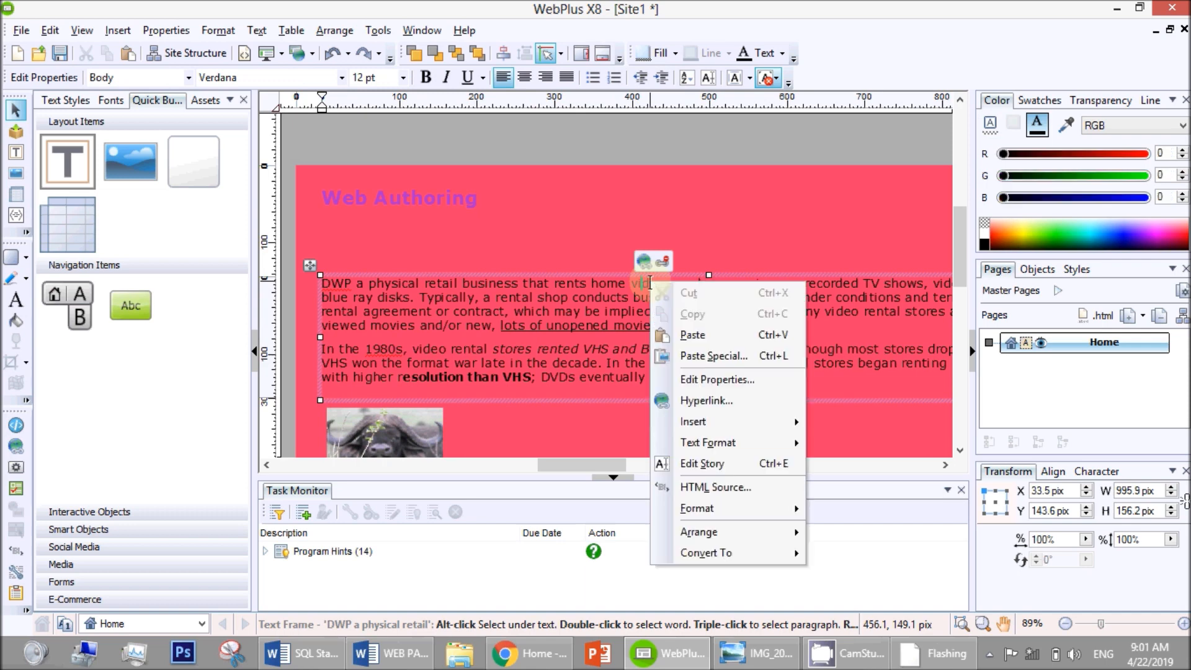
click(722, 400)
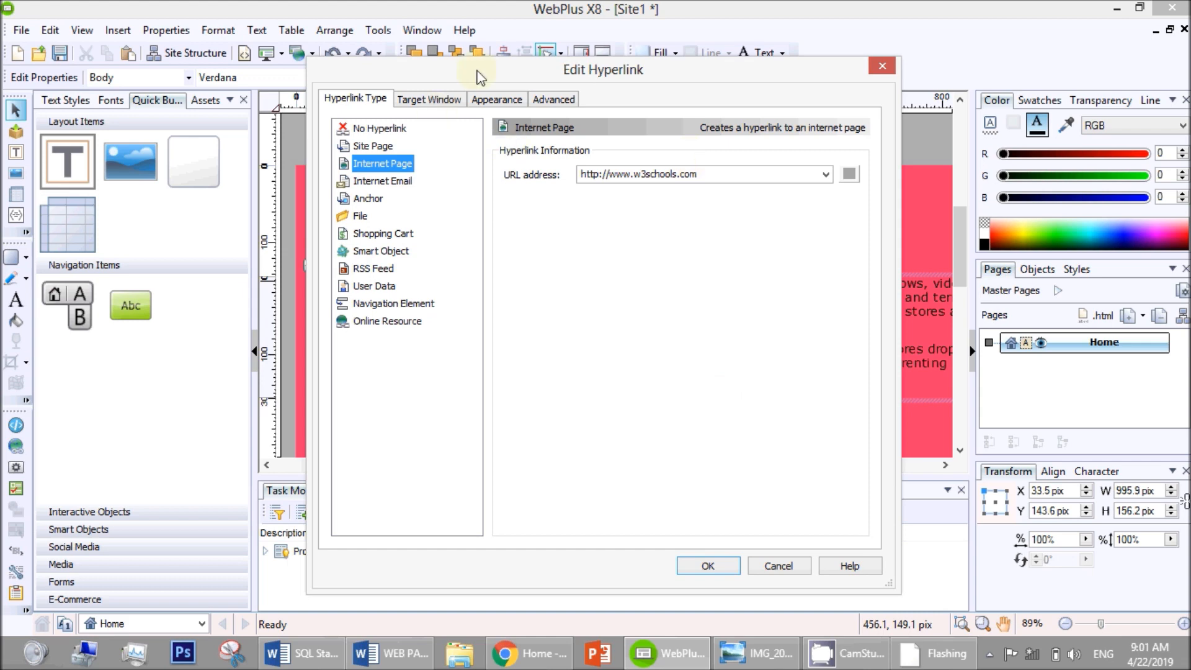
drag(477, 77, 495, 52)
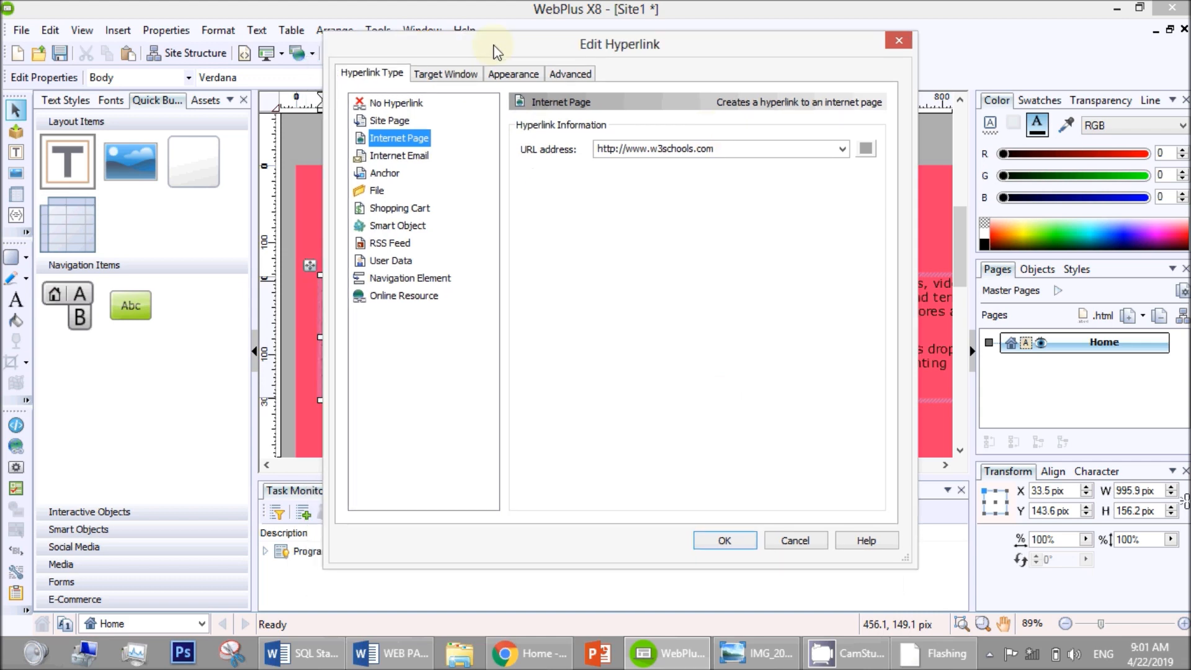
Compare the hyperlink type and target window settings of the videos link.
click(448, 74)
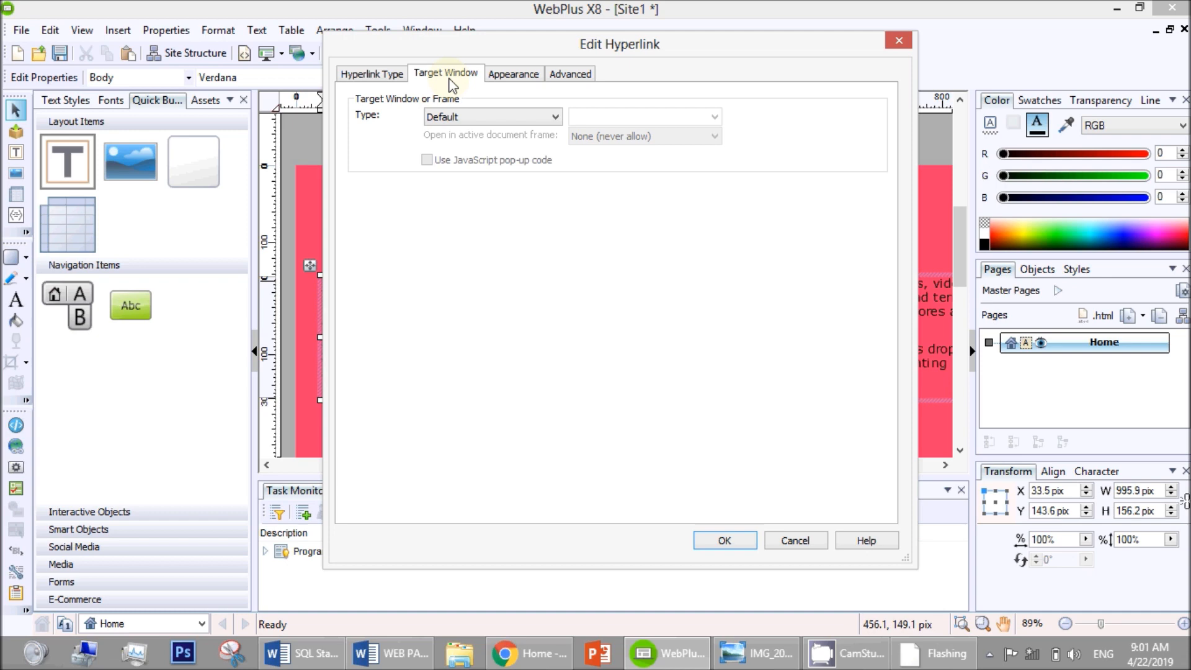
click(349, 77)
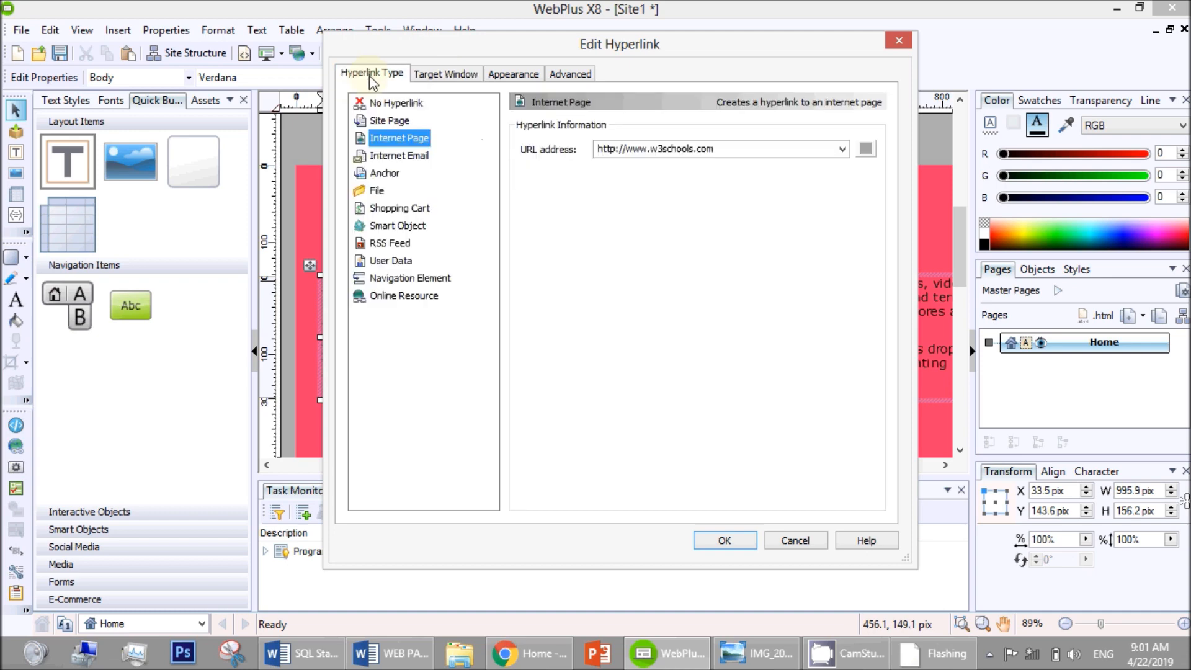
click(437, 79)
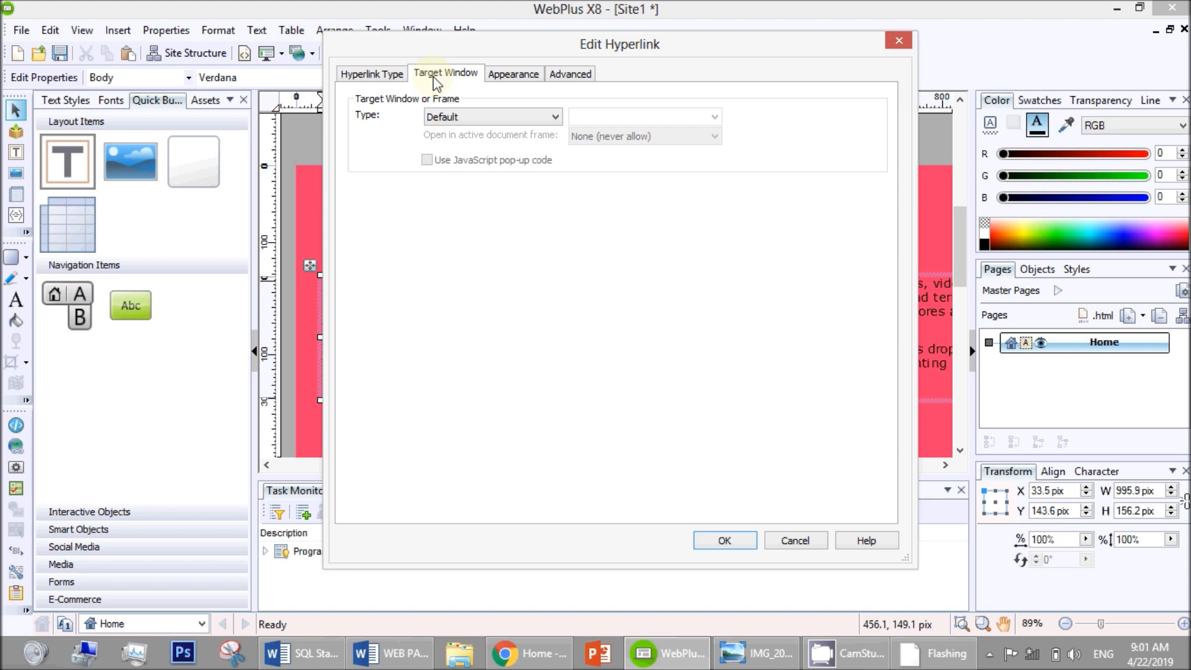
click(451, 116)
click(455, 116)
click(384, 73)
click(453, 77)
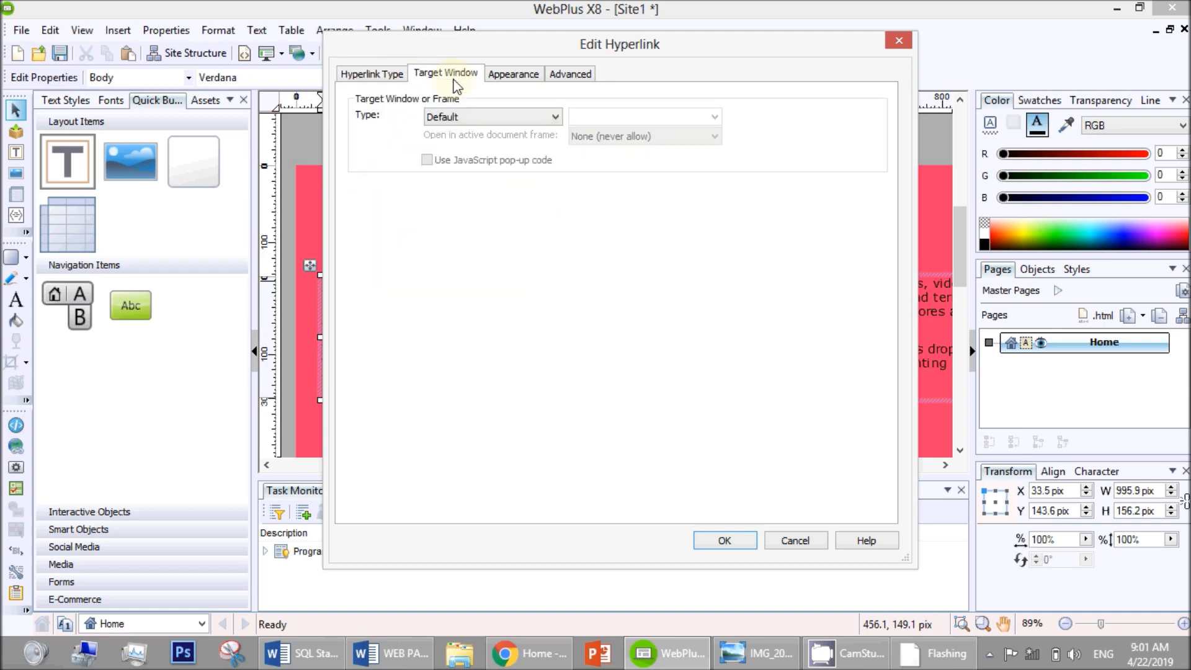
Try the New Window target type for the videos link, recheck its hyperlink type, and set the target back to Default.
click(492, 117)
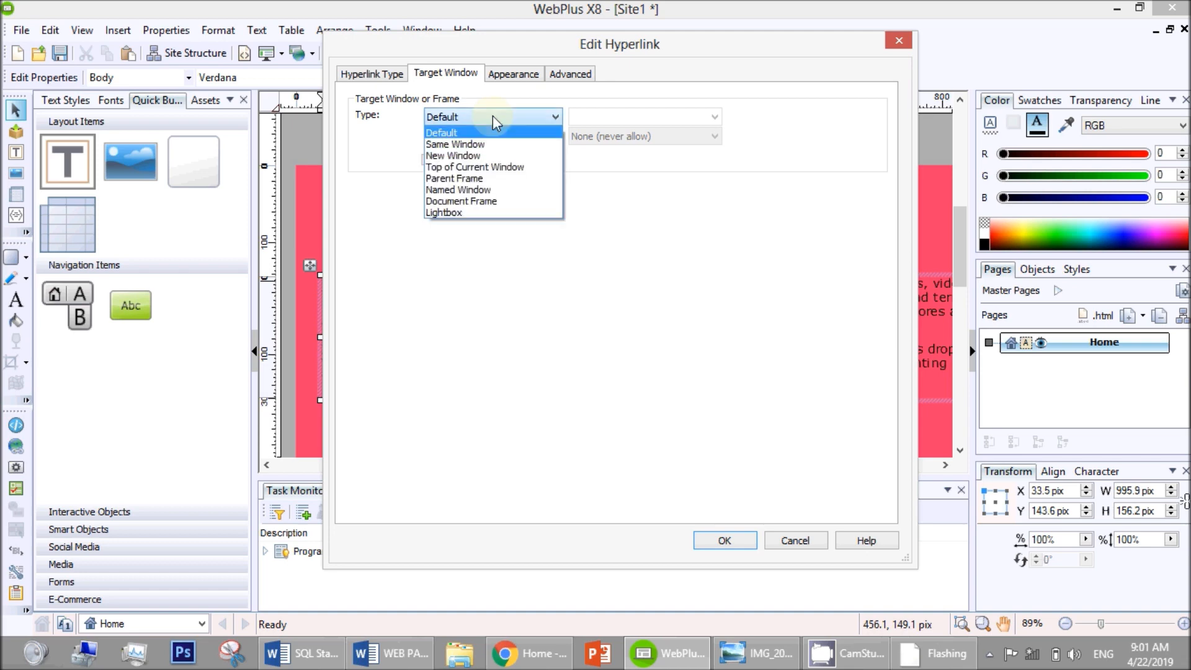
click(465, 156)
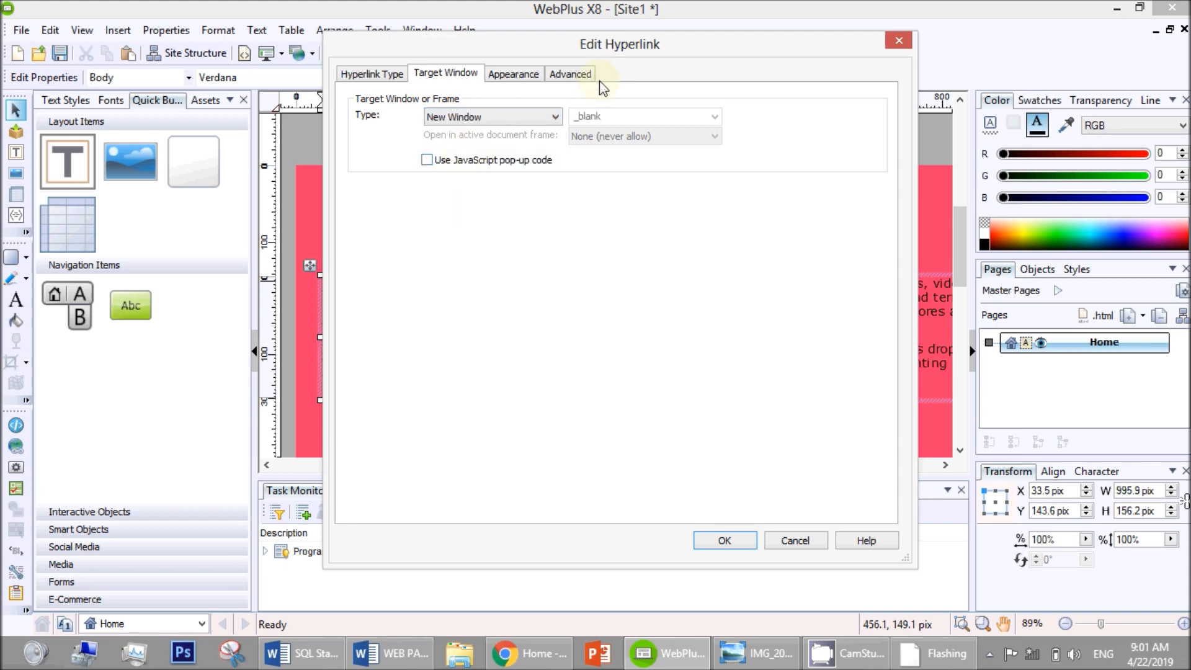
click(391, 74)
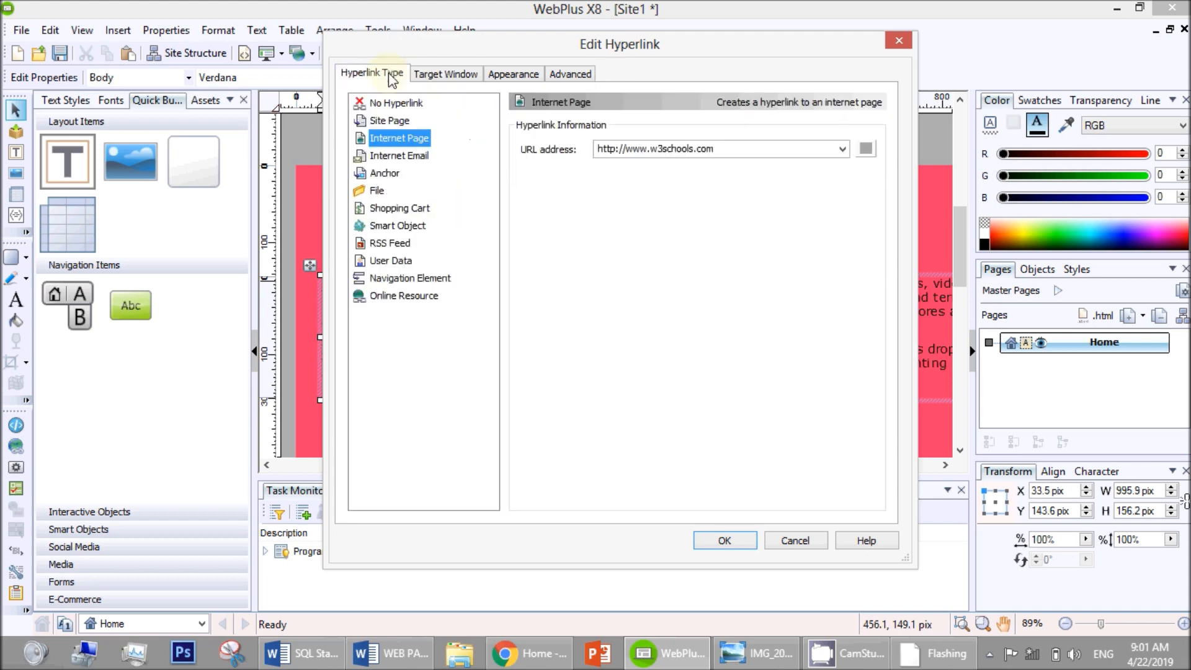
click(445, 72)
click(485, 117)
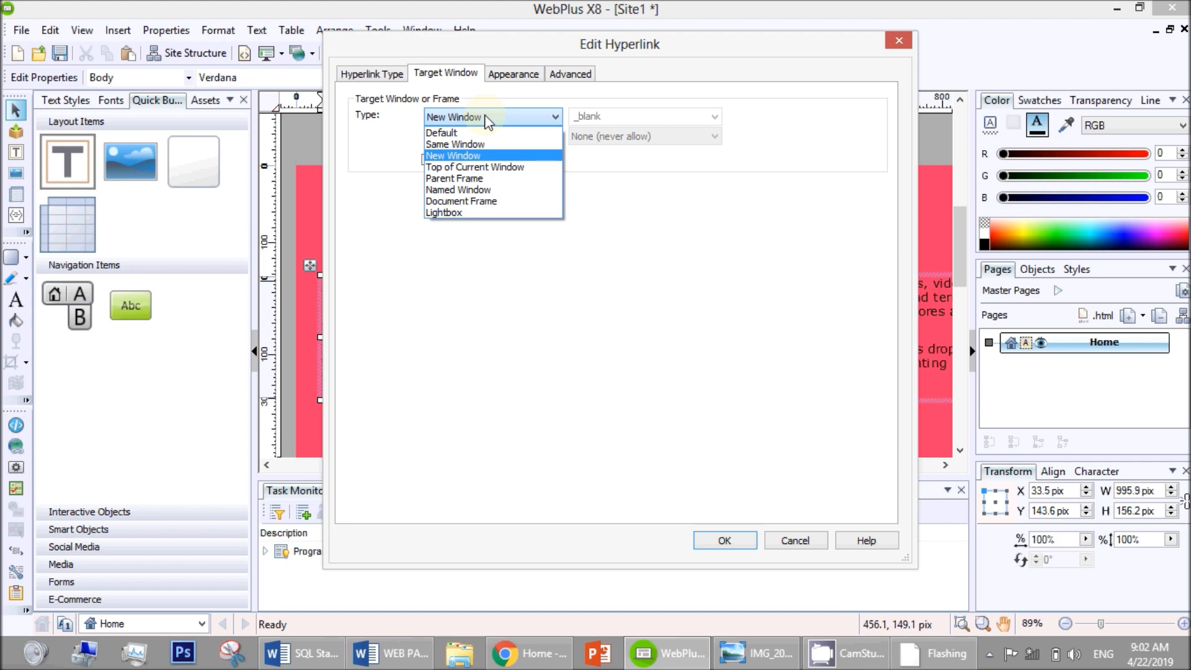
click(463, 133)
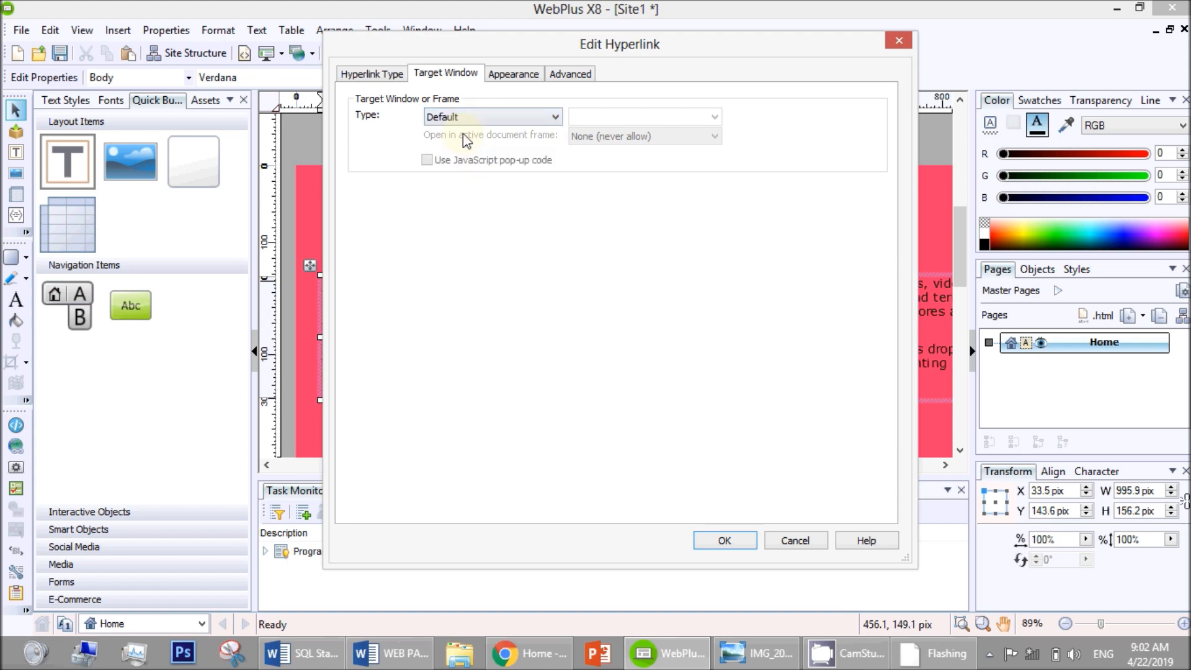
Set the videos link's target window type to New Window, apply it, and return to the web page in Chrome.
click(509, 118)
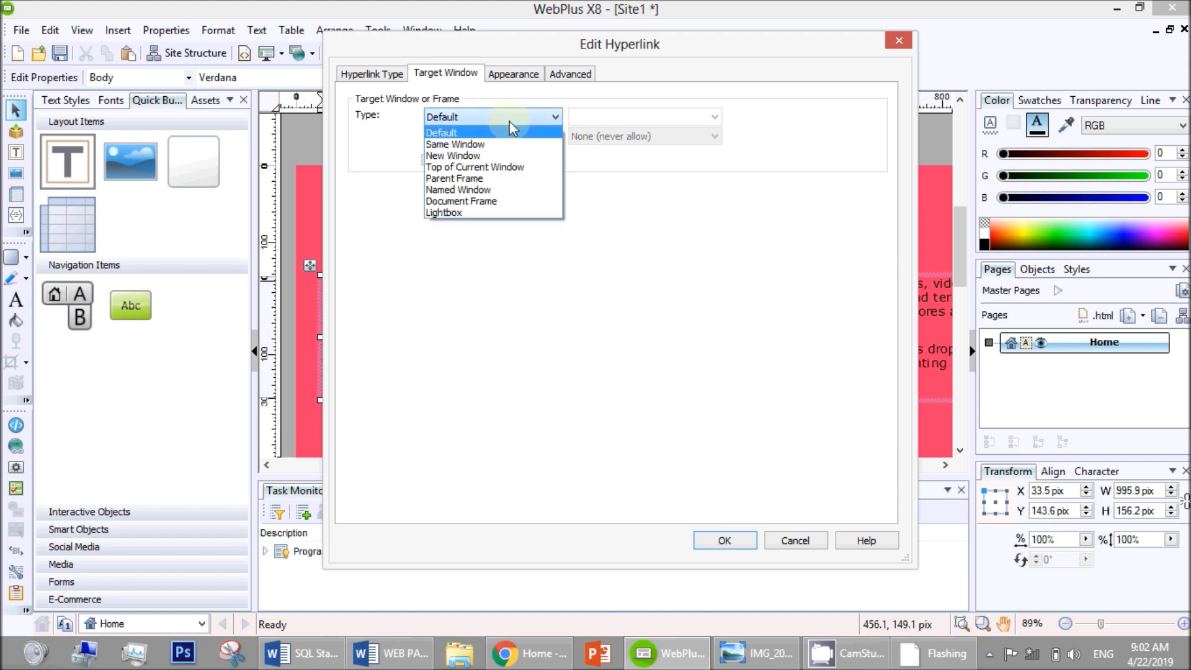
click(499, 152)
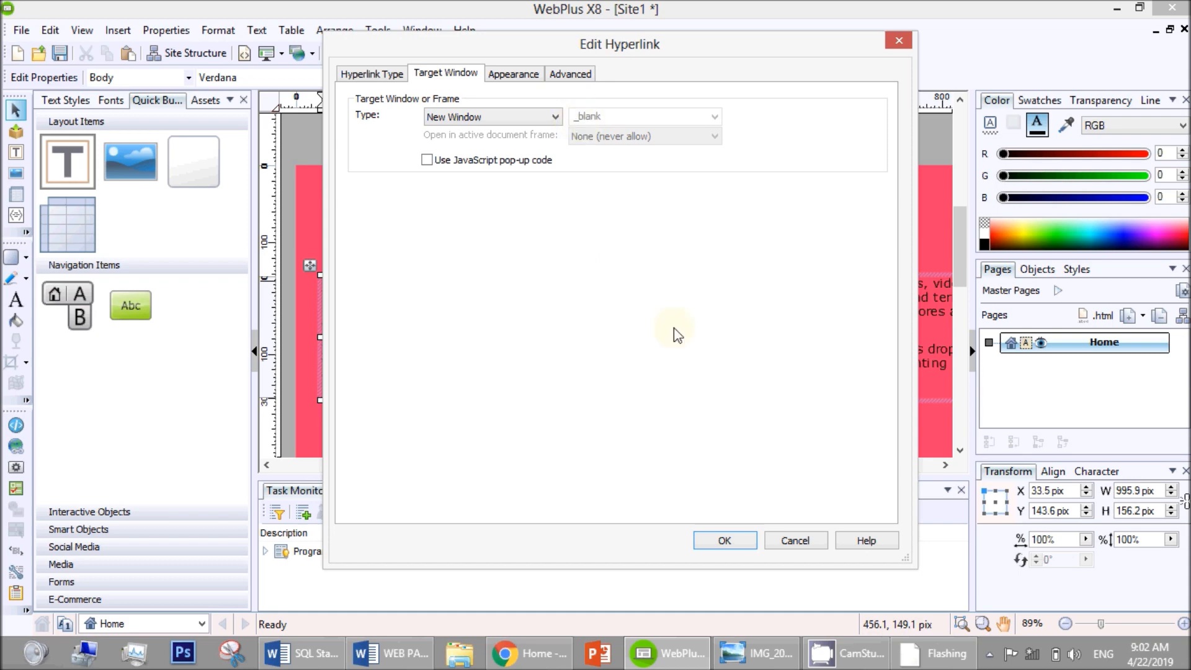
click(724, 541)
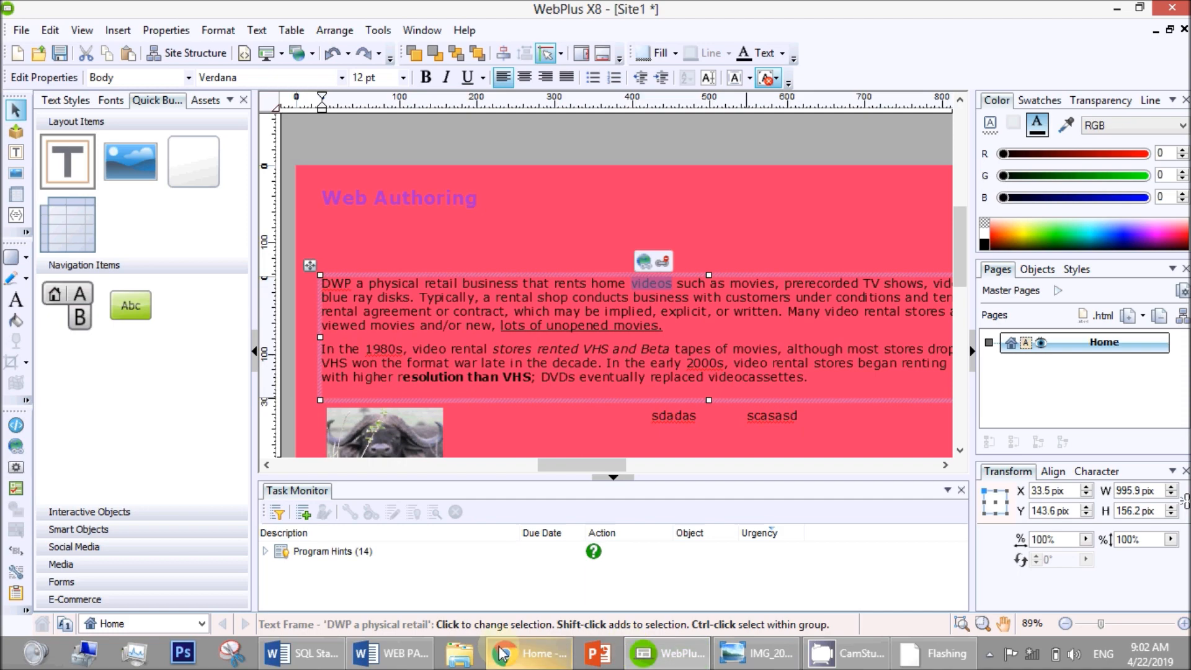
click(524, 652)
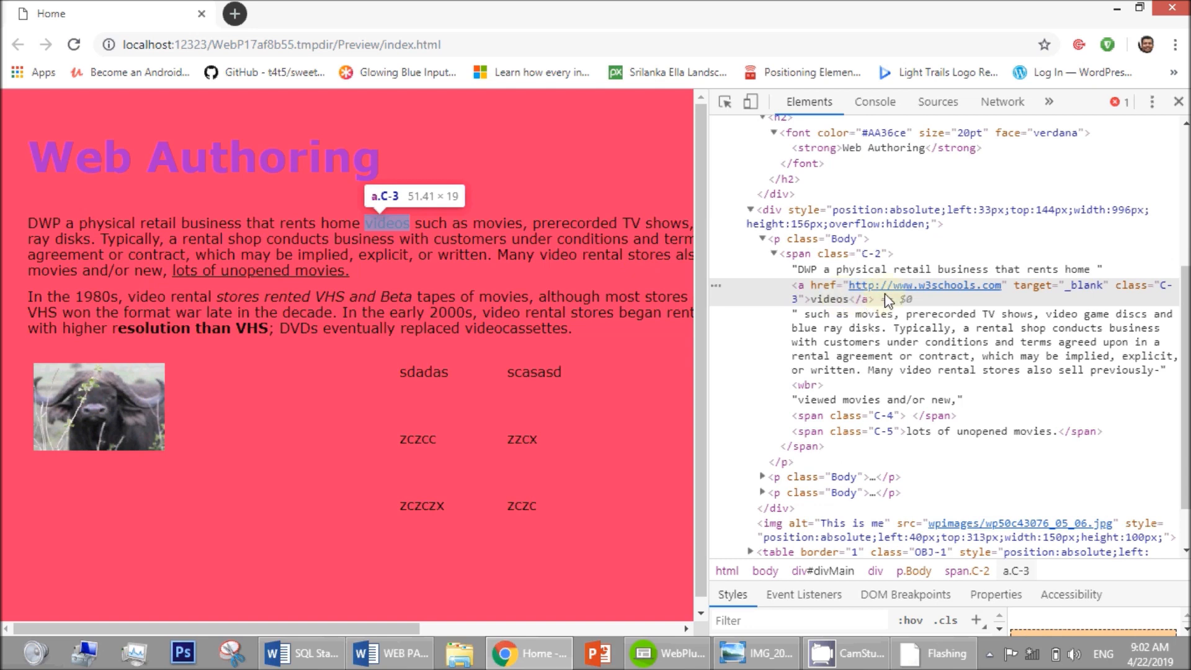
Bring up the heading's code in the inspector, then switch to Word and create a new blank document.
scroll(1189, 306, up, 2)
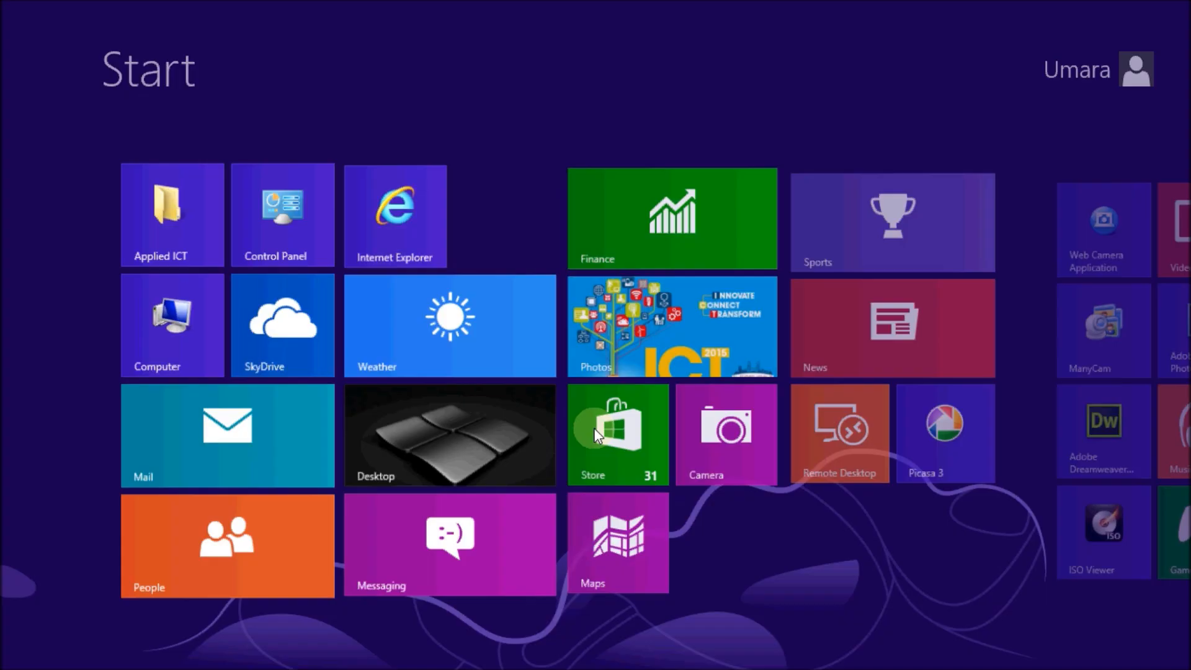
text(word)
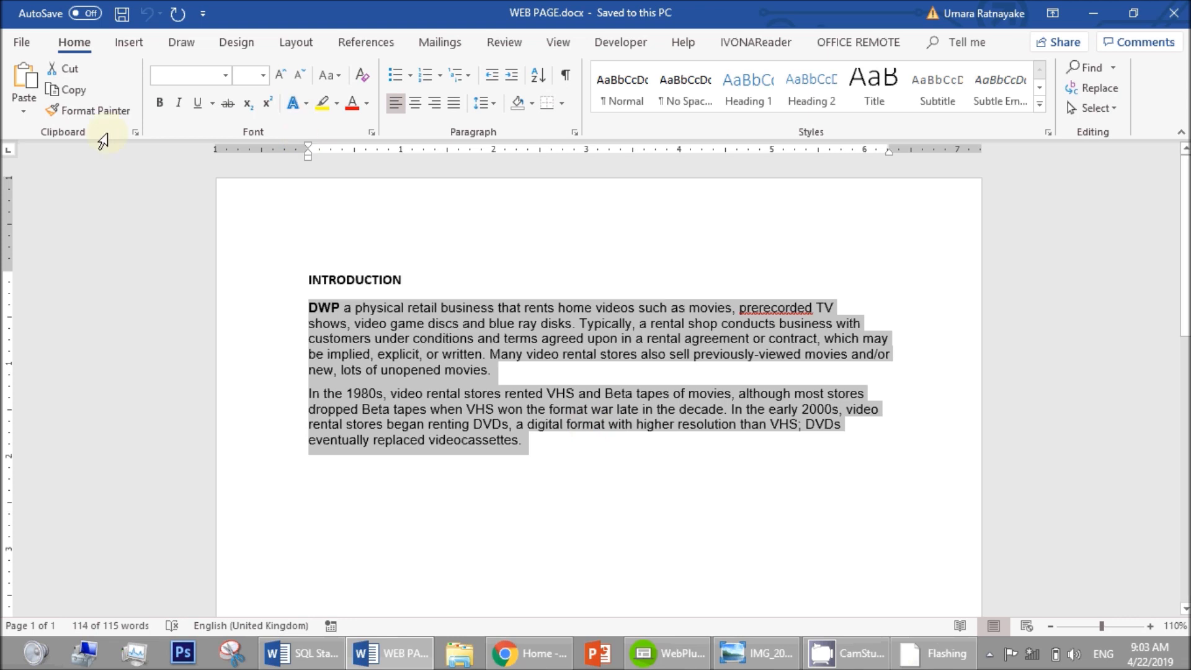
click(23, 42)
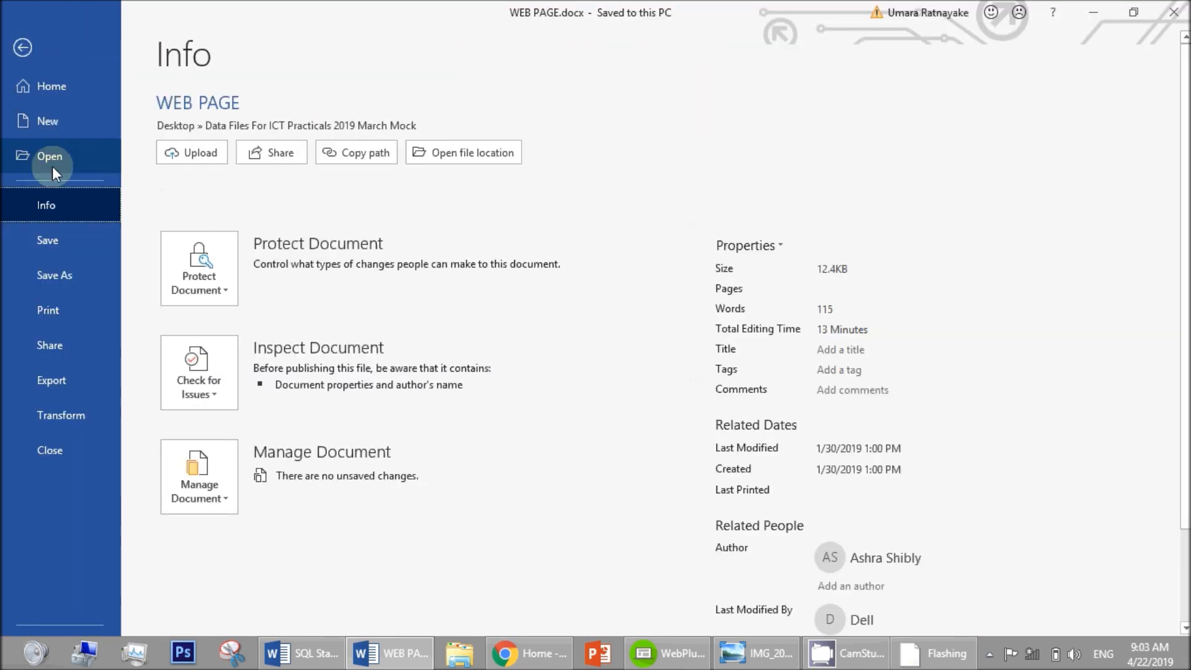
click(61, 119)
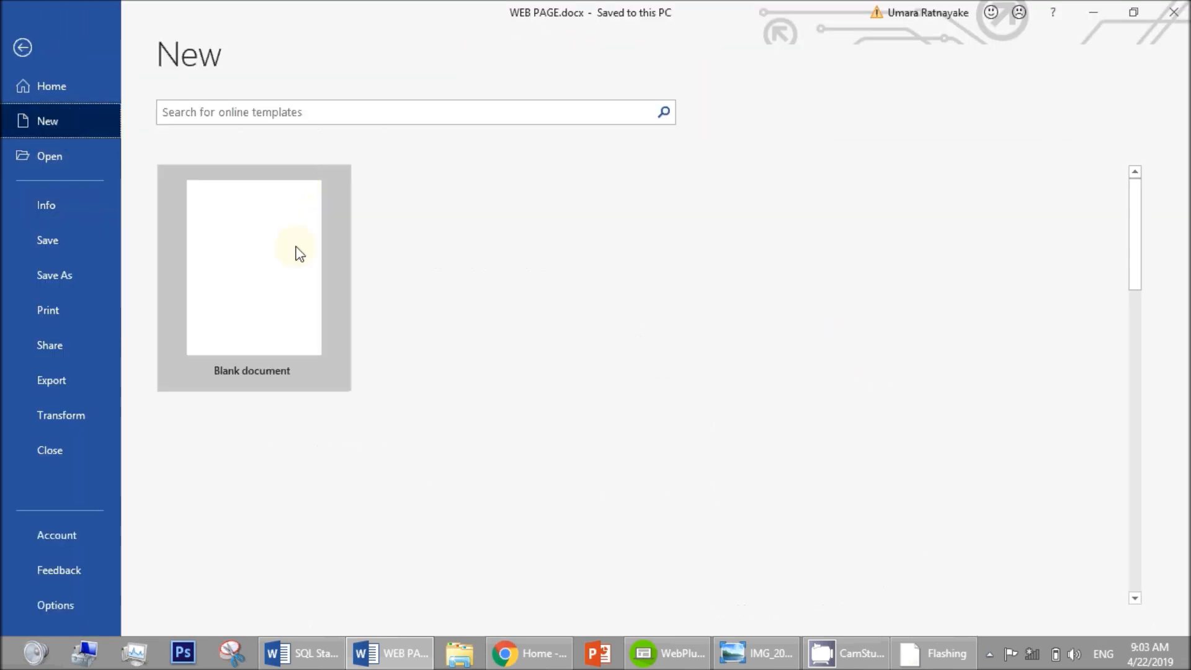
key(Escape)
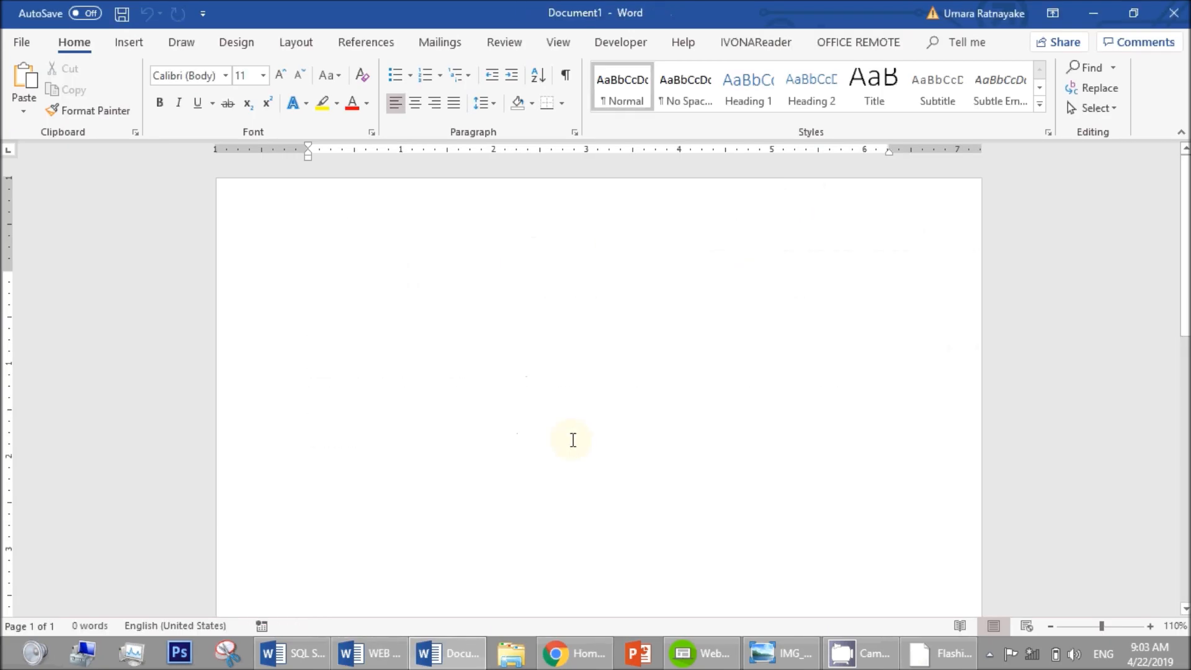
Close the WEB PAGE document and return to the web page in Chrome.
key(alt+Tab)
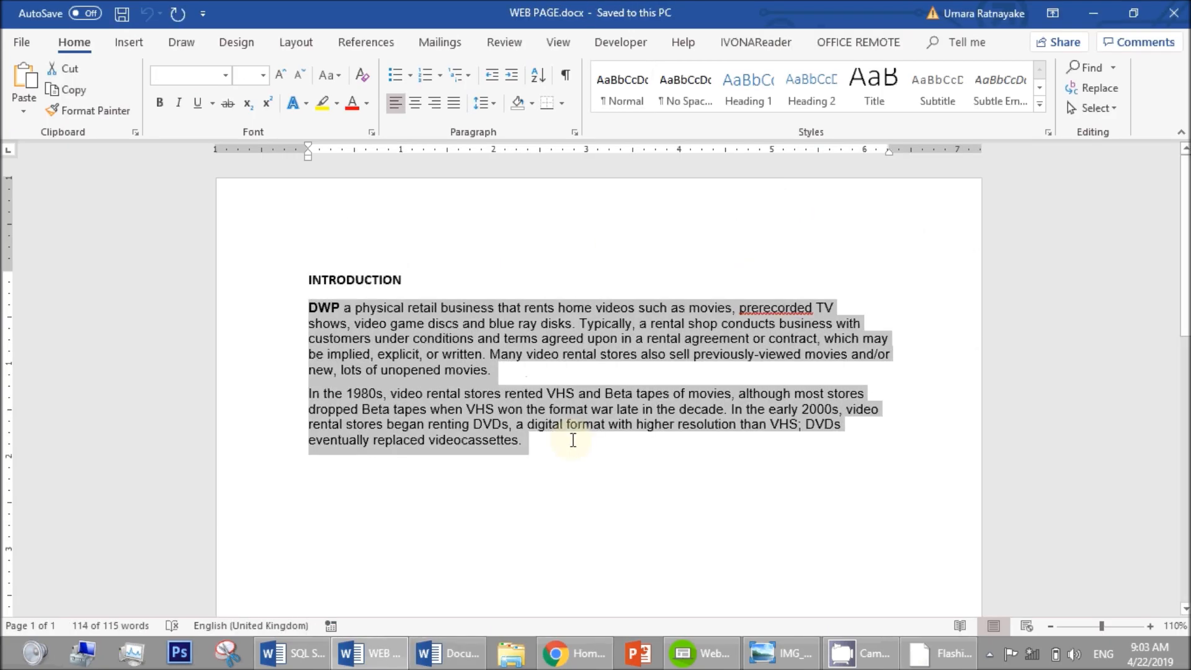
click(1176, 17)
key(alt+Tab)
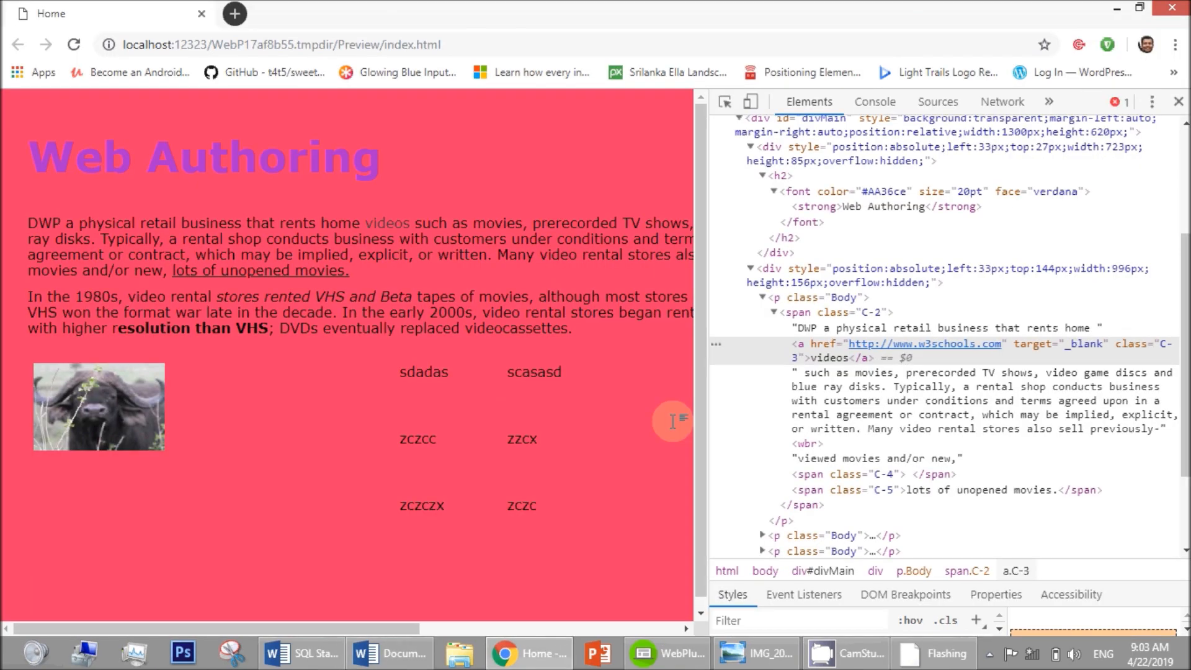
Copy the outer HTML of the Web Authoring h2 element and paste it into the blank Word document.
right_click(787, 181)
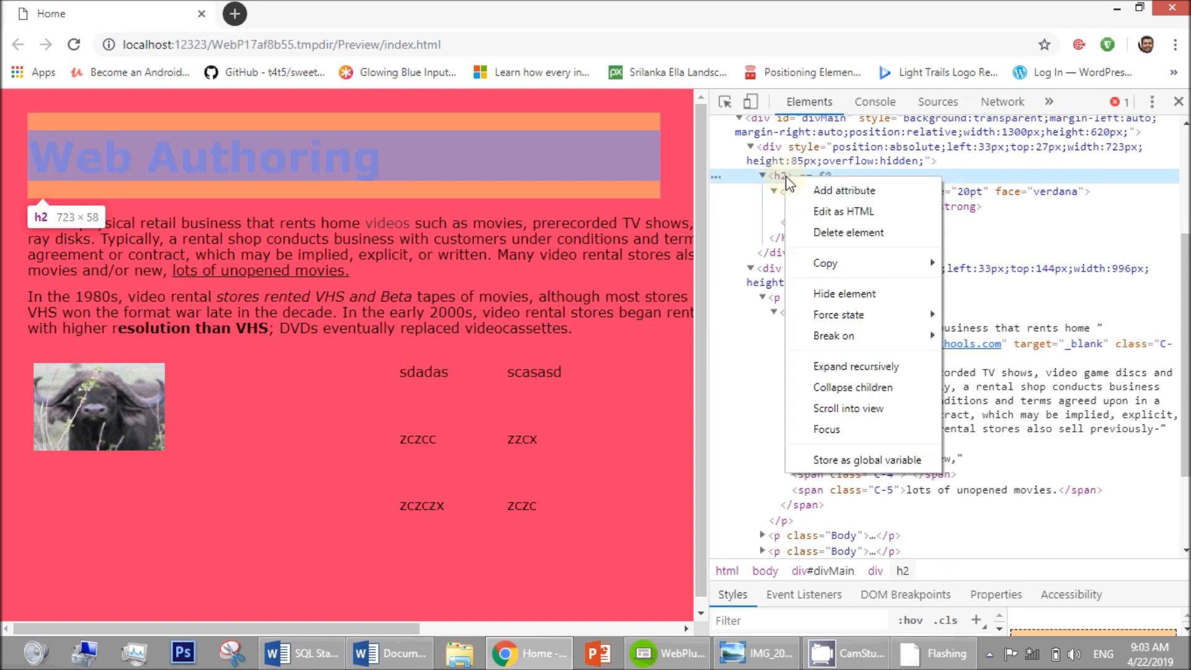
mouse_move(847, 267)
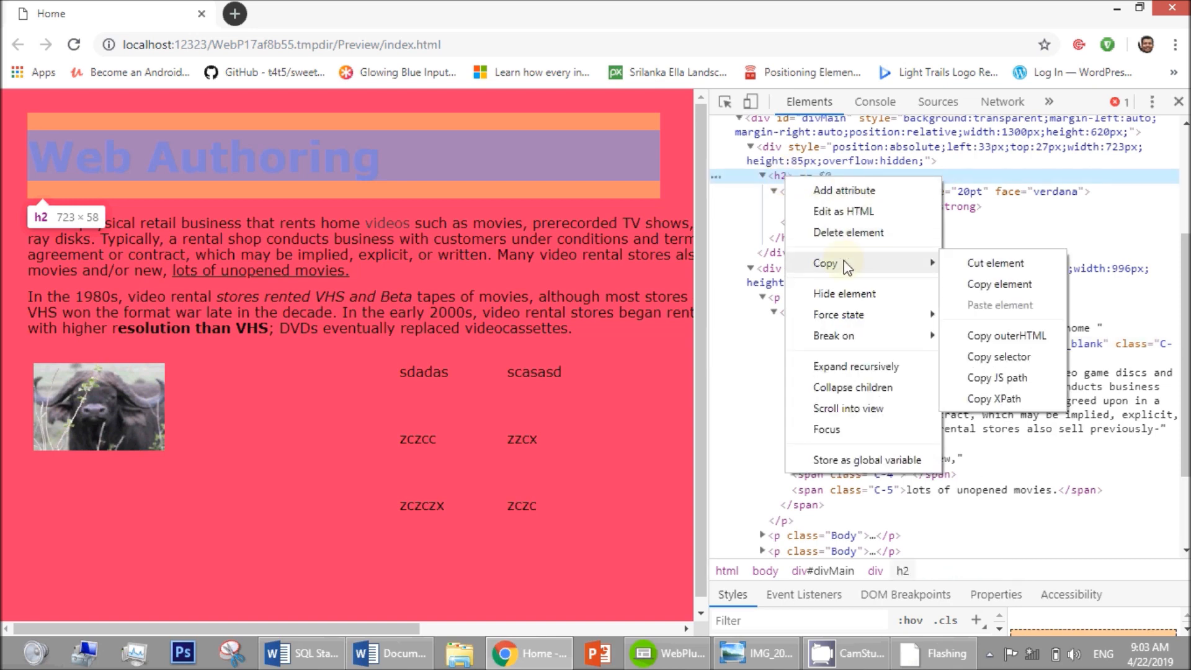
click(1005, 338)
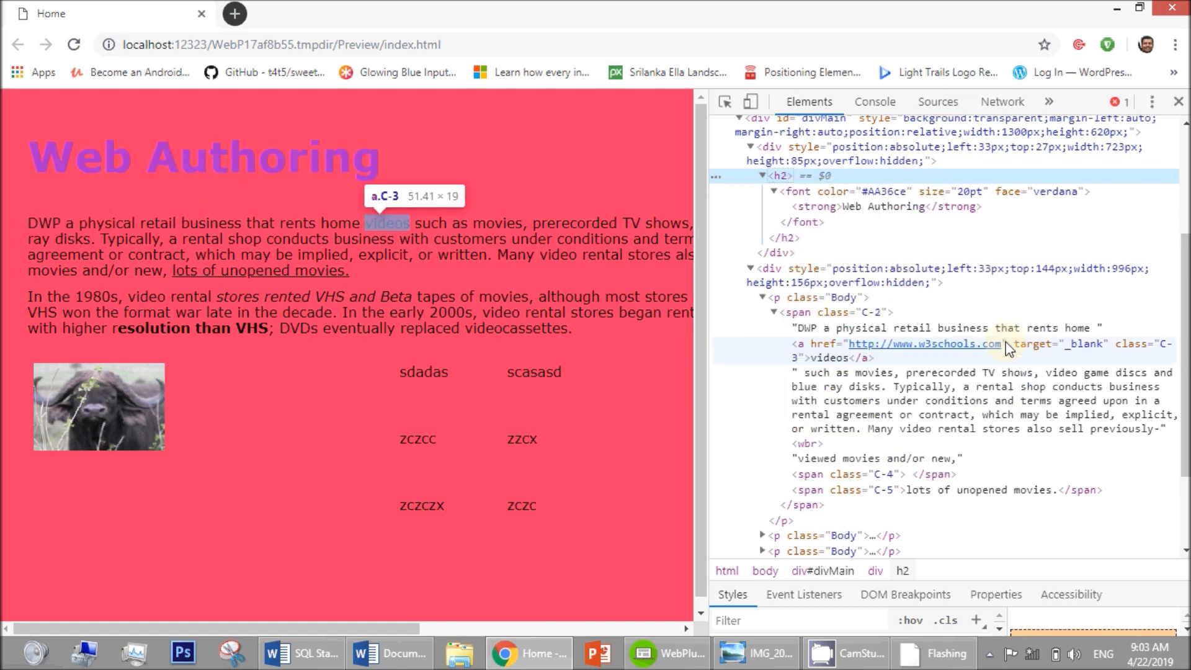
key(alt+Tab)
key(ctrl+v)
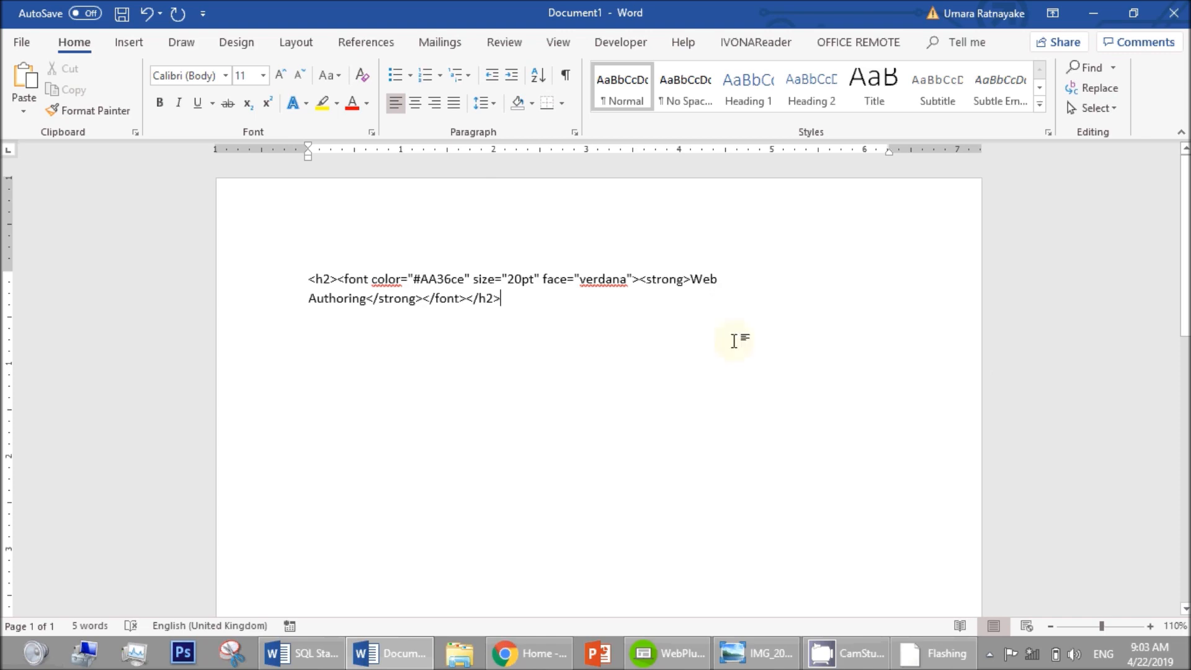
Snip the Web Authoring h2 code from Chrome's inspector with Snipping Tool, discard the unsaved snip, and paste the capture below the code in Word.
key(alt+Tab)
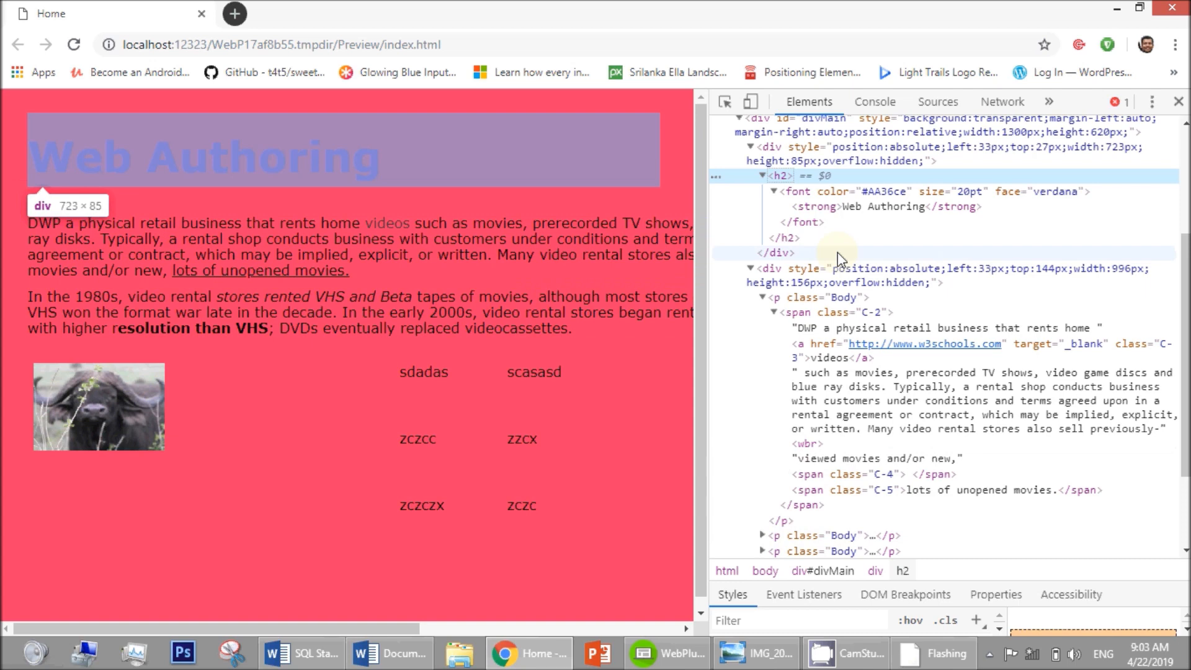
click(234, 654)
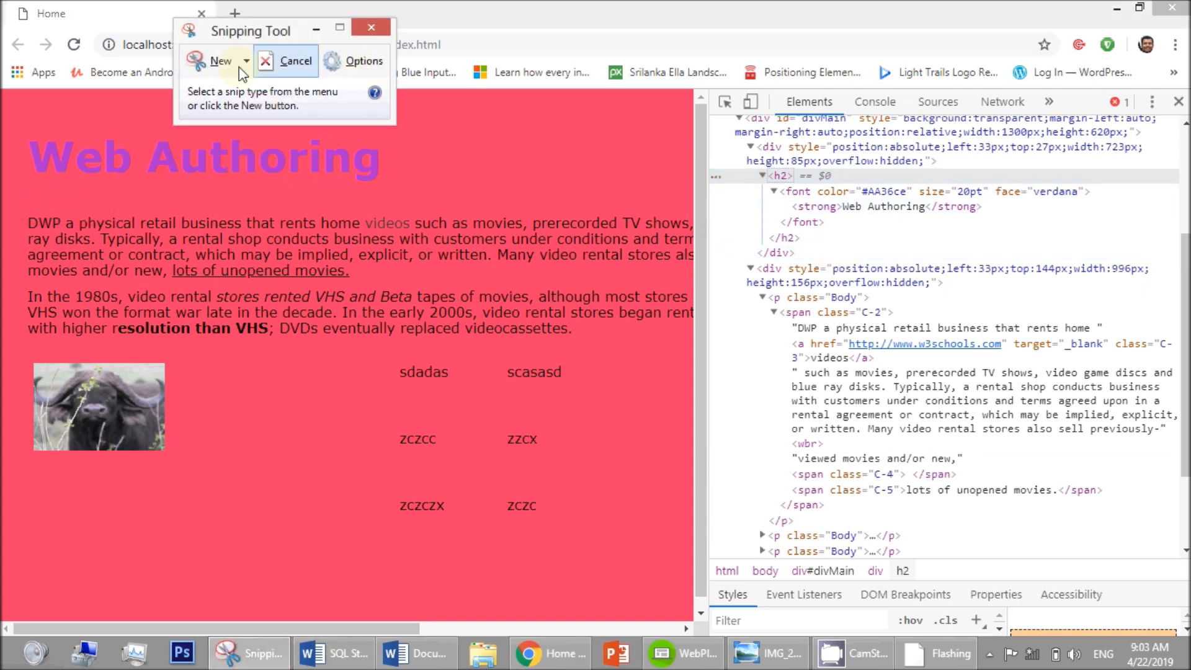
click(218, 60)
drag(748, 167, 1158, 263)
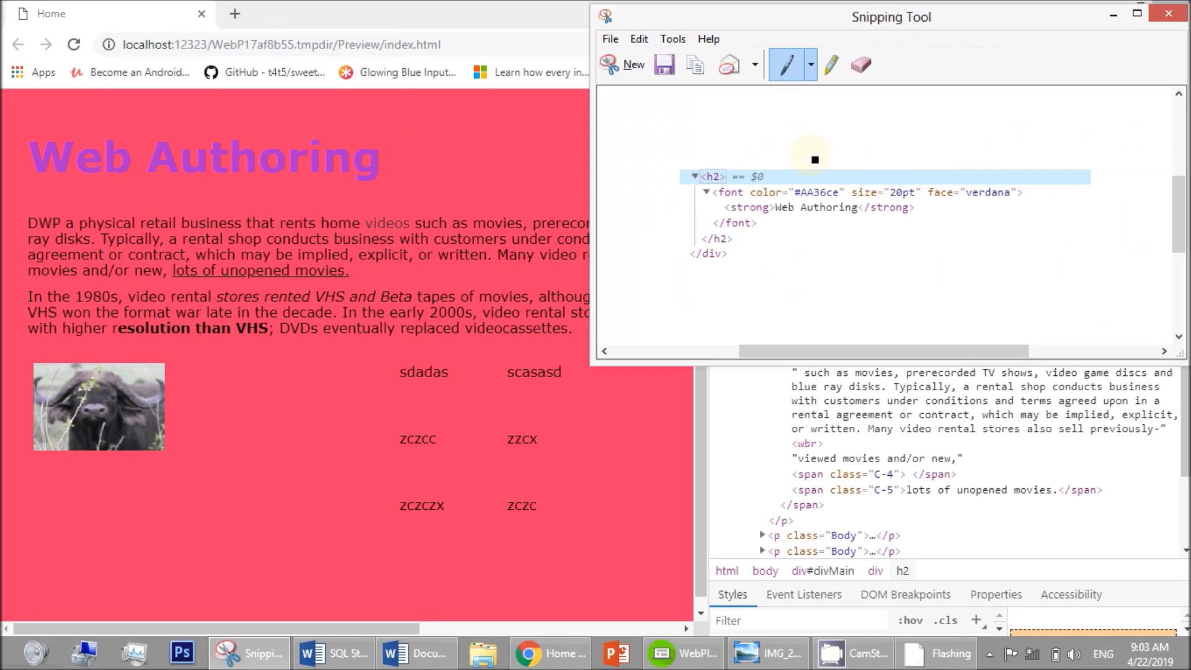
click(1176, 12)
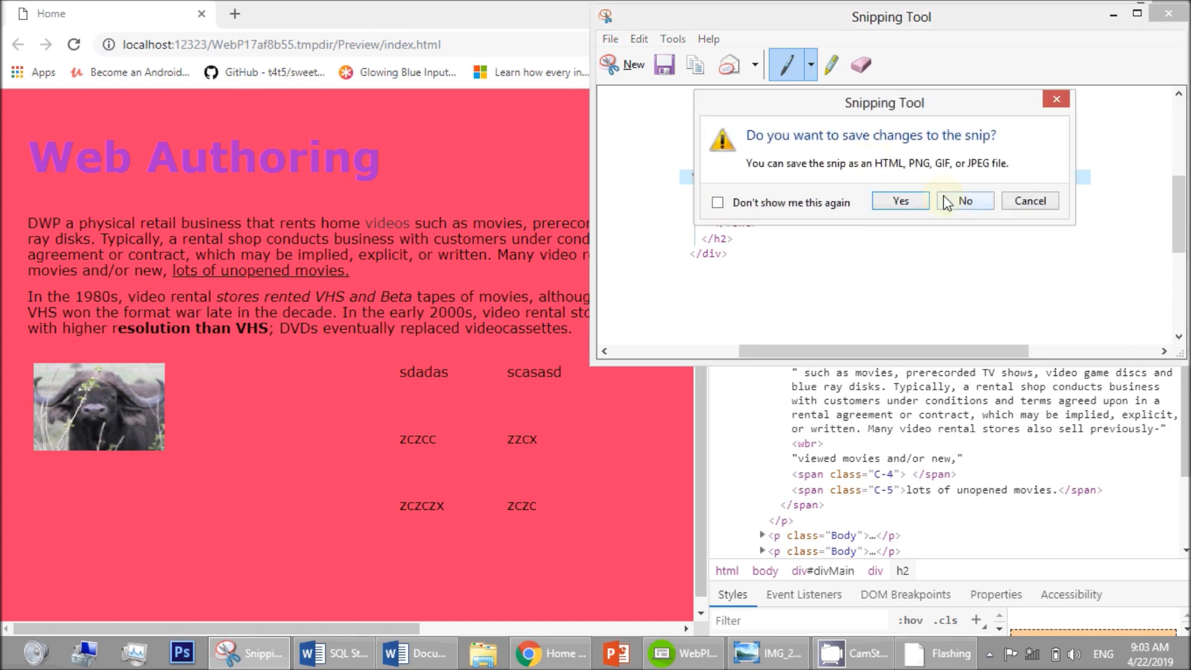
click(962, 198)
key(alt+Tab)
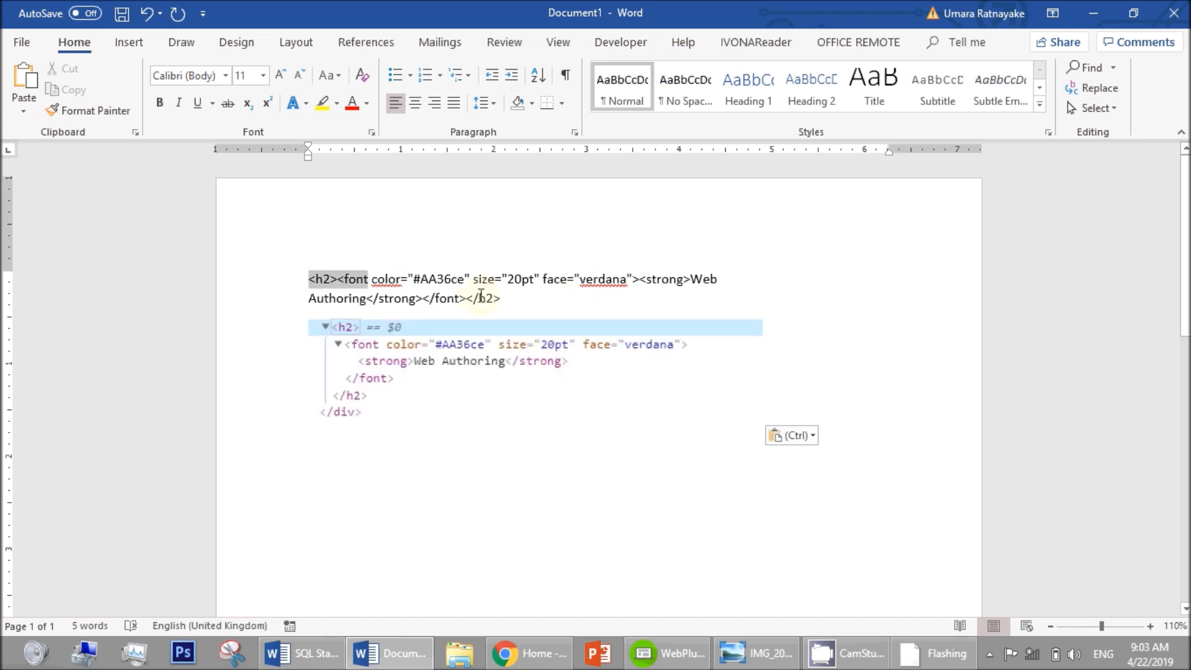
shift+click(506, 298)
click(399, 399)
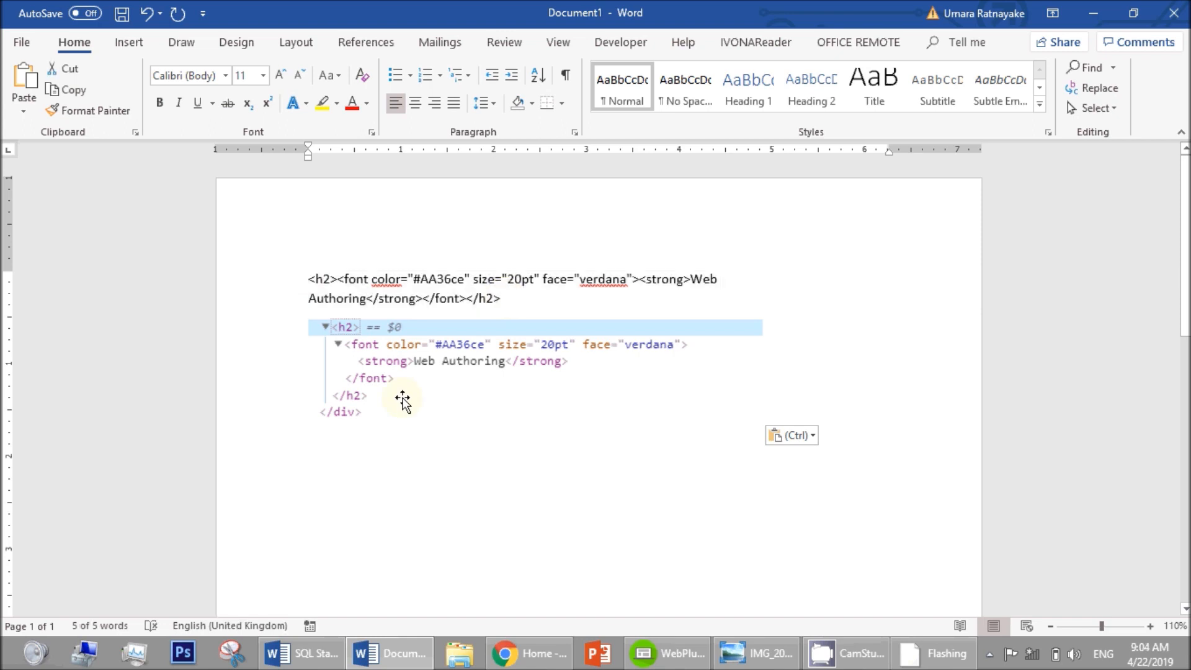
click(844, 269)
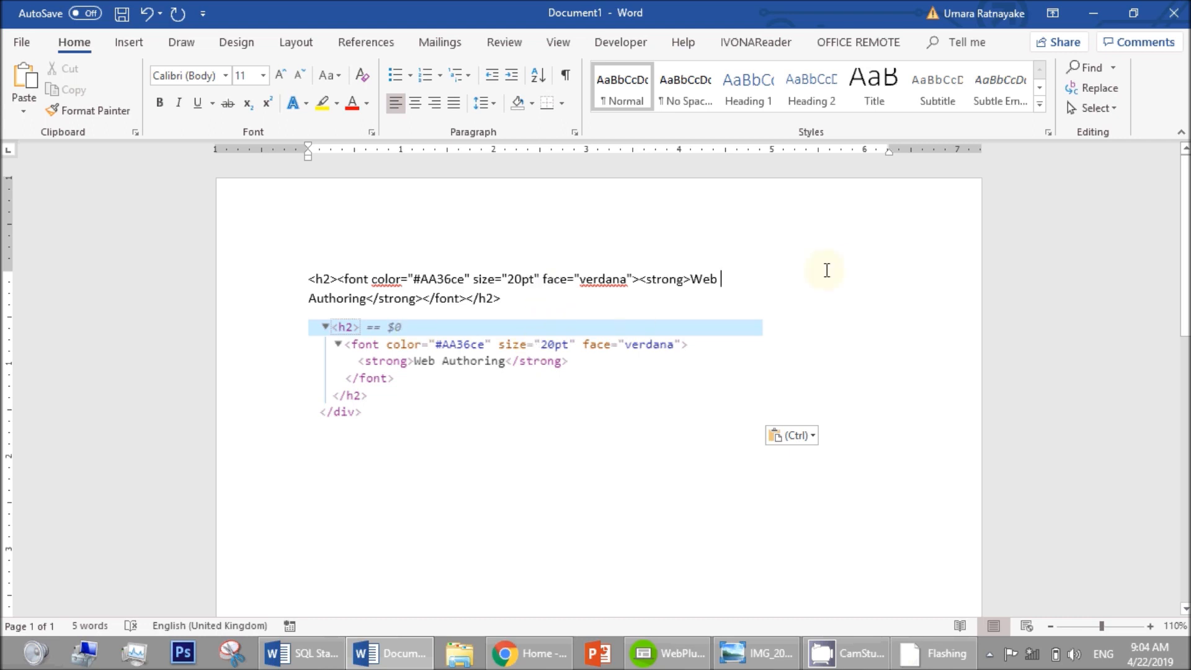
click(352, 400)
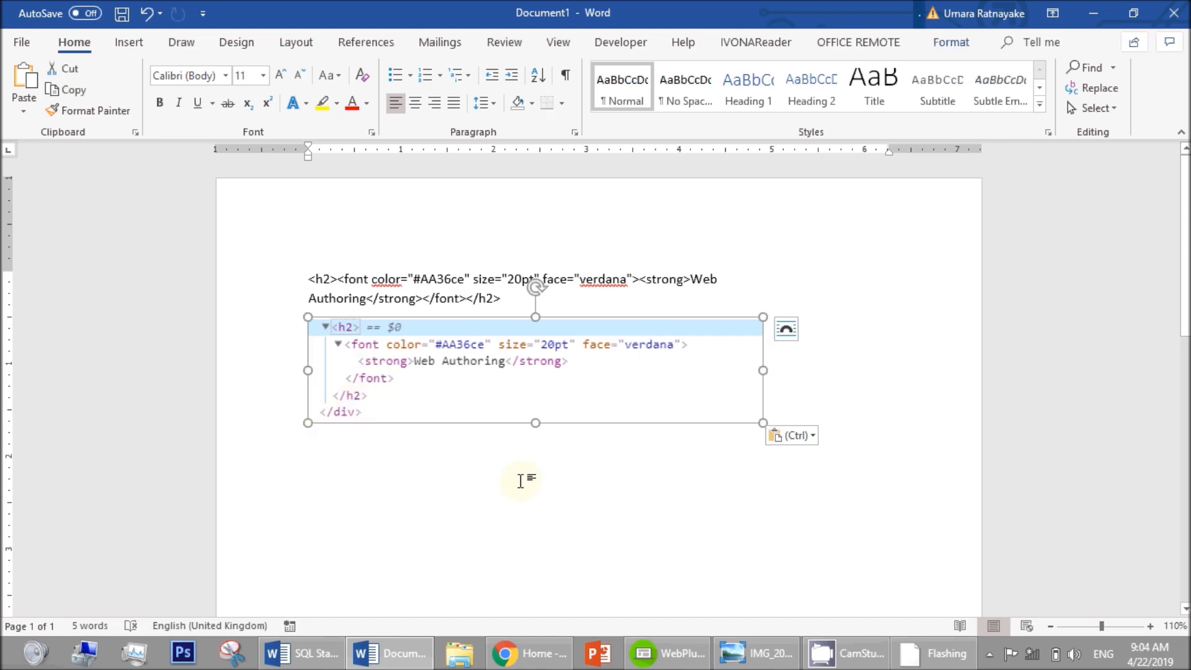
Copy the outer HTML of the videos link element in Chrome and paste it below the code screenshot in the Word document.
key(alt+Tab)
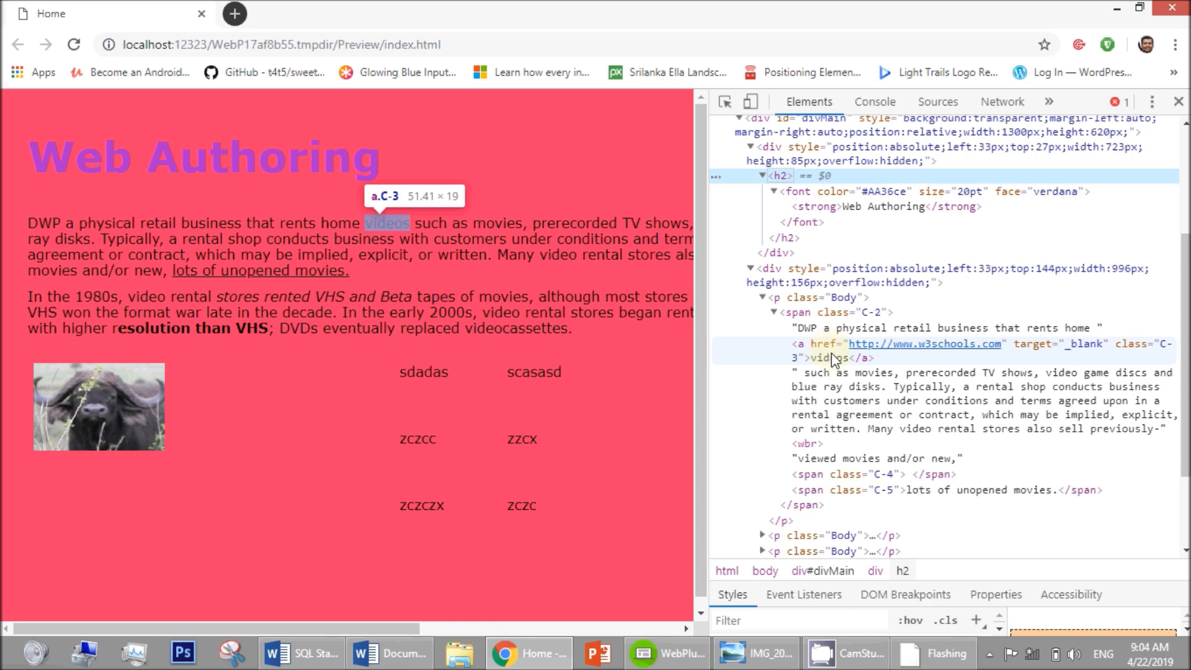
click(808, 351)
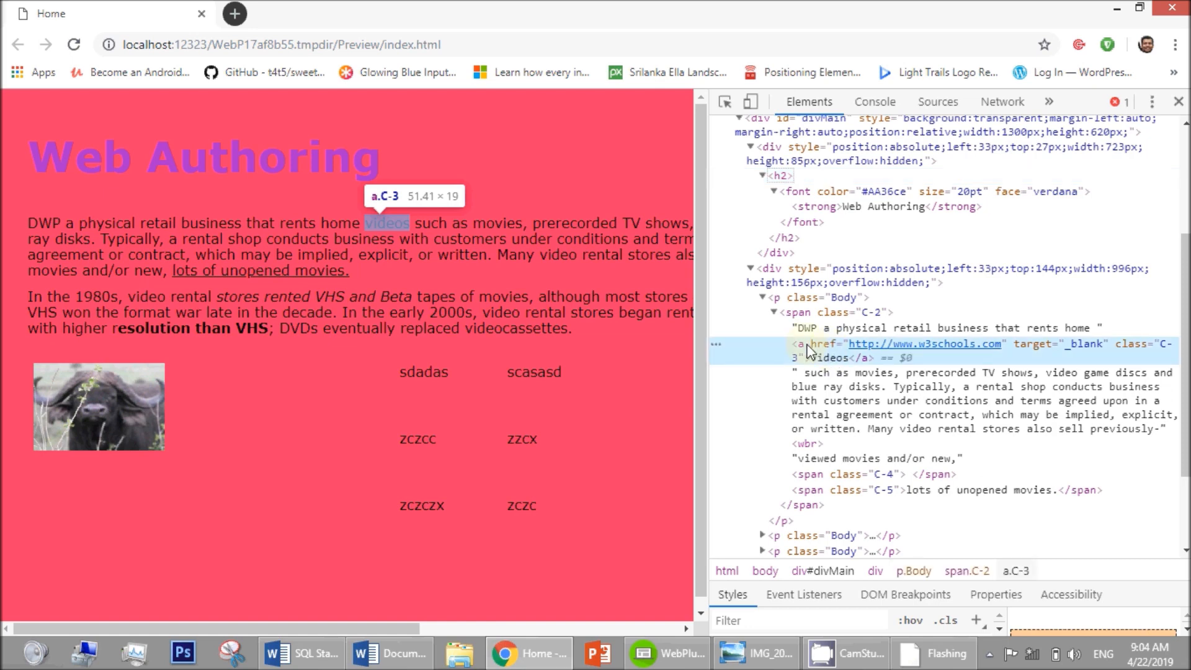
right_click(808, 351)
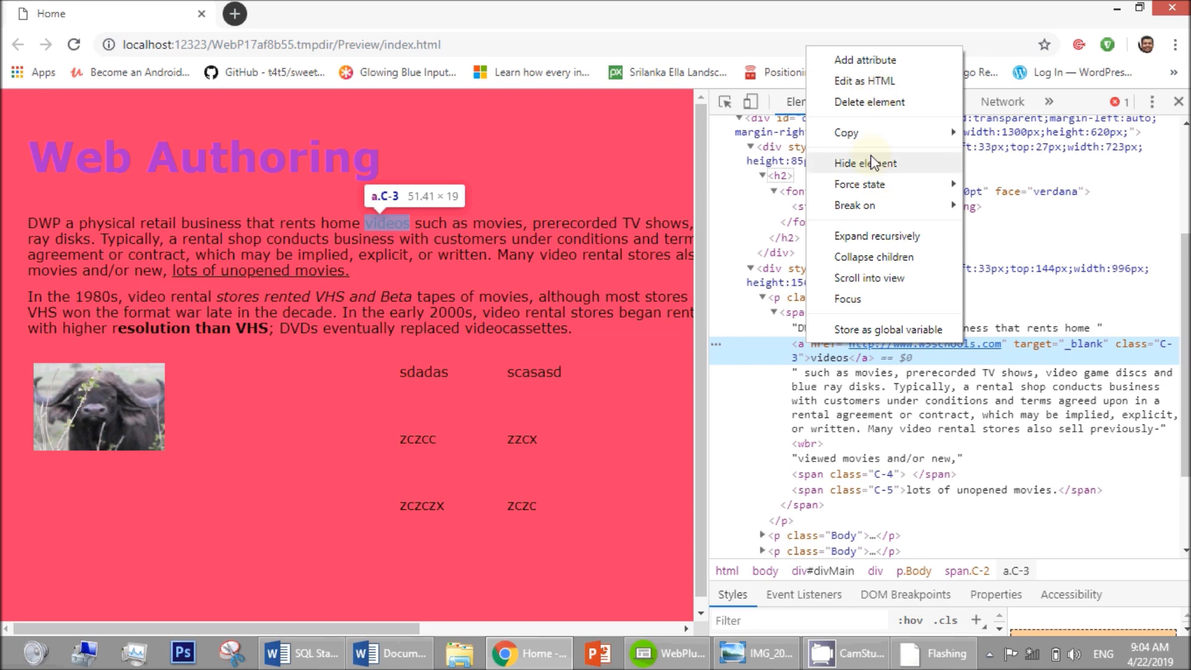
mouse_move(949, 132)
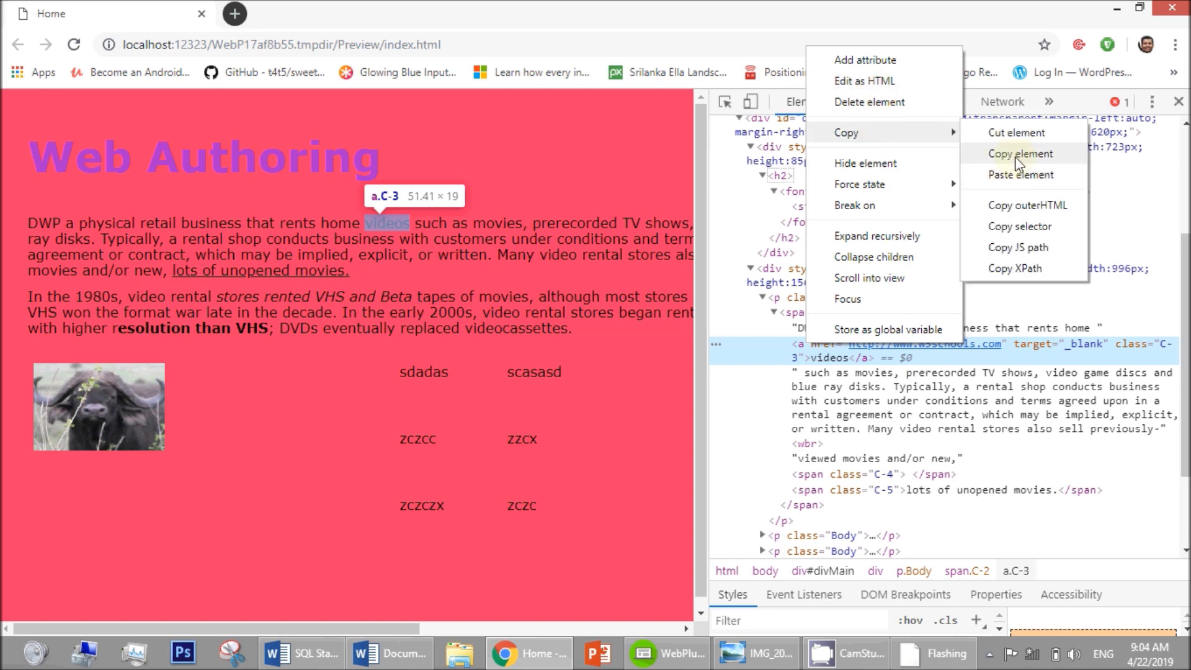
click(1020, 206)
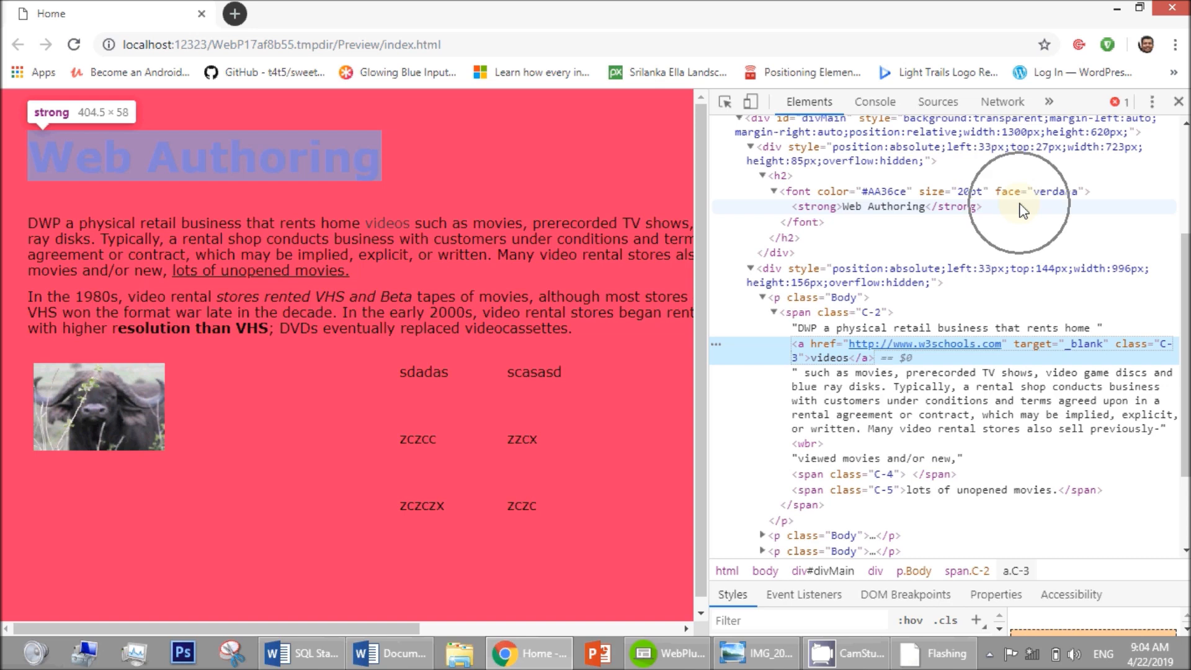
key(alt+Tab)
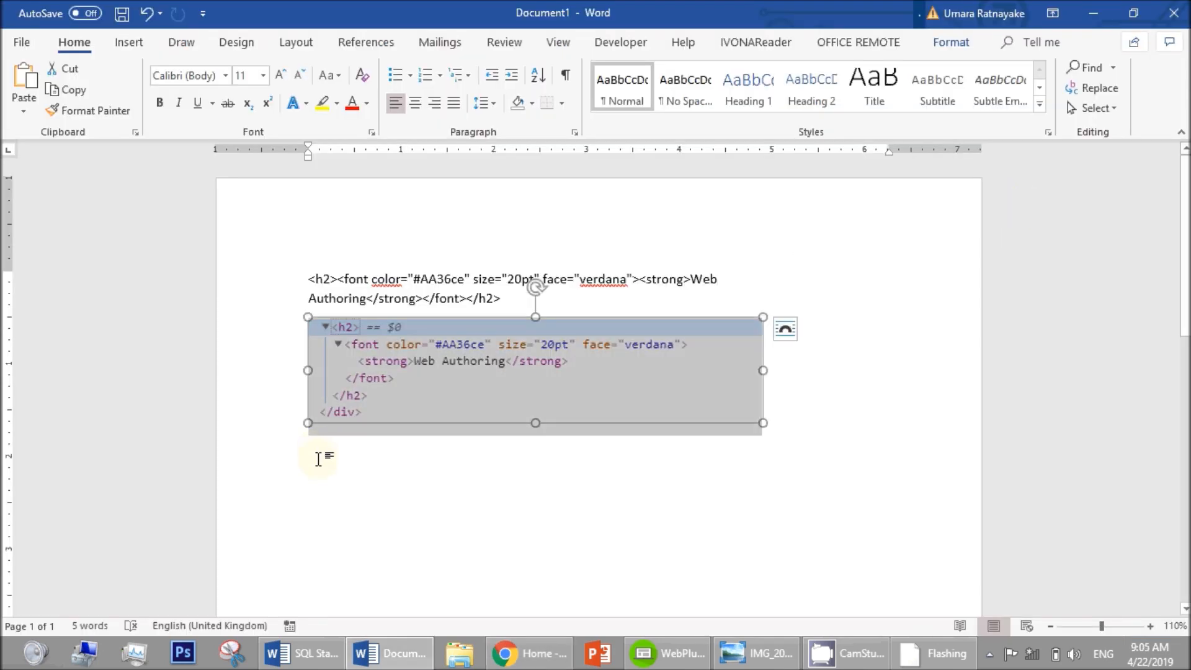
click(318, 459)
key(ctrl+v)
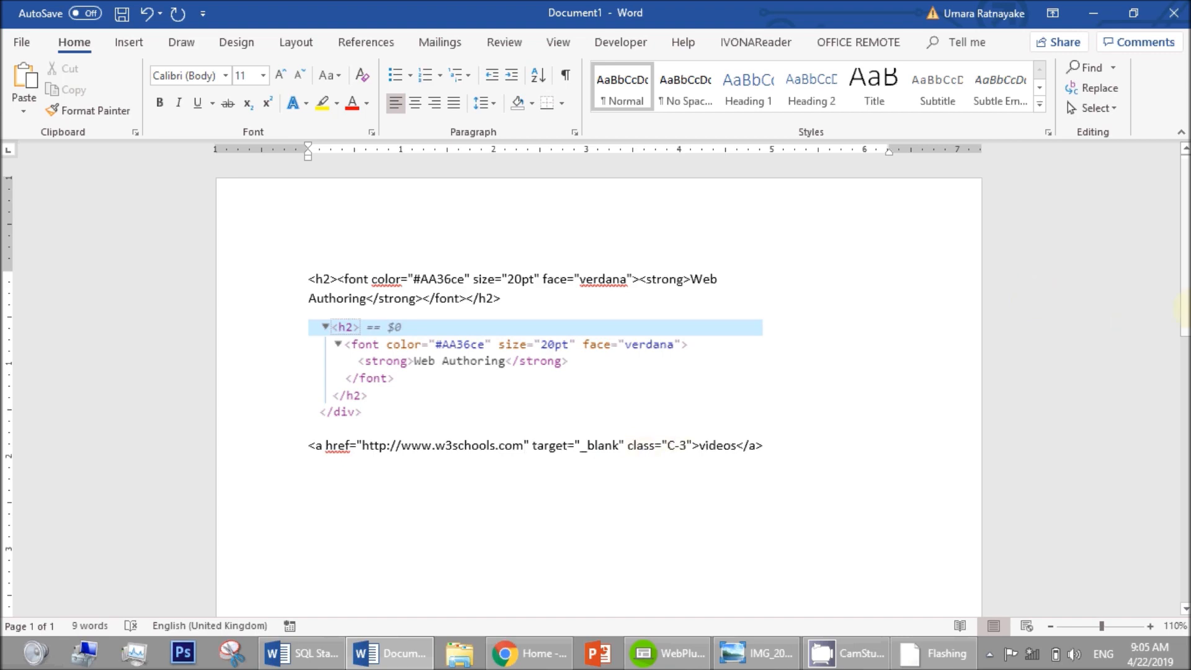
scroll(883, 354, down, 3)
Return to Chrome and inspect the underlined text "lots of unopened movies." to select its span element in the code.
key(alt+Tab)
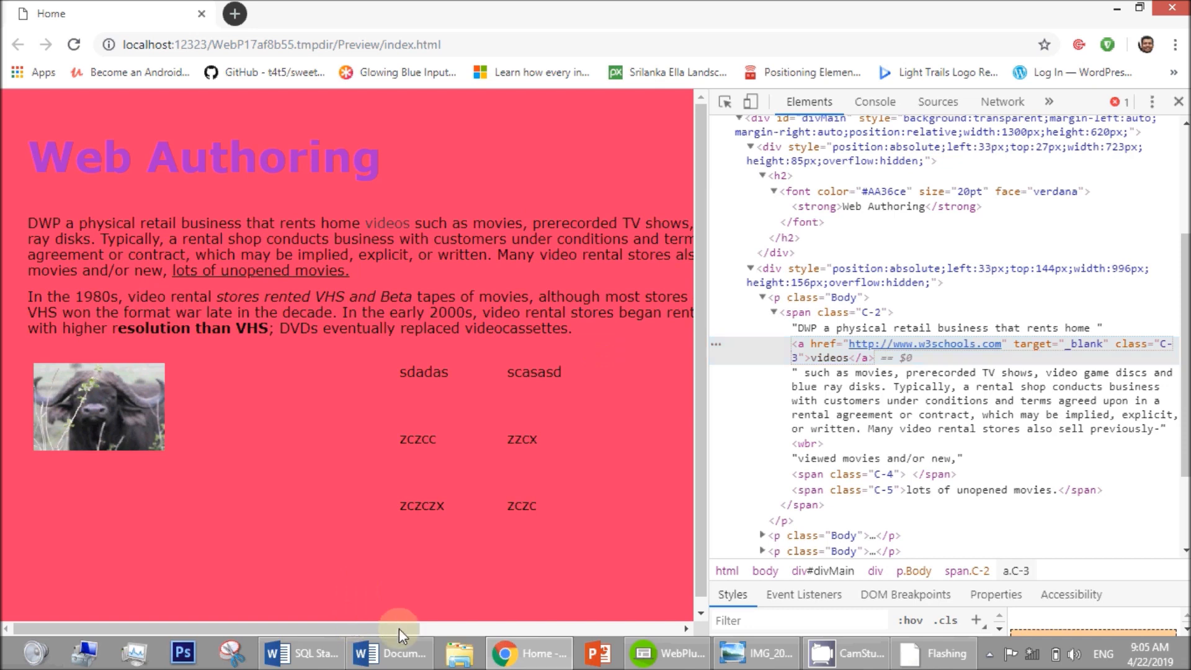
drag(415, 629, 312, 608)
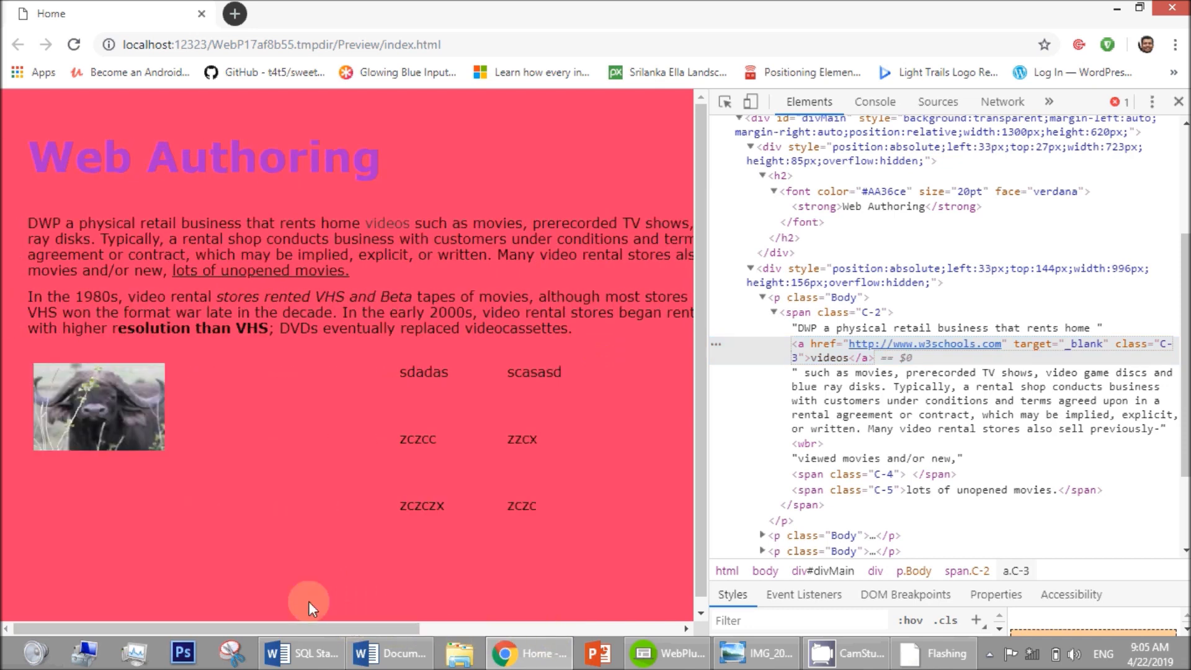
right_click(281, 271)
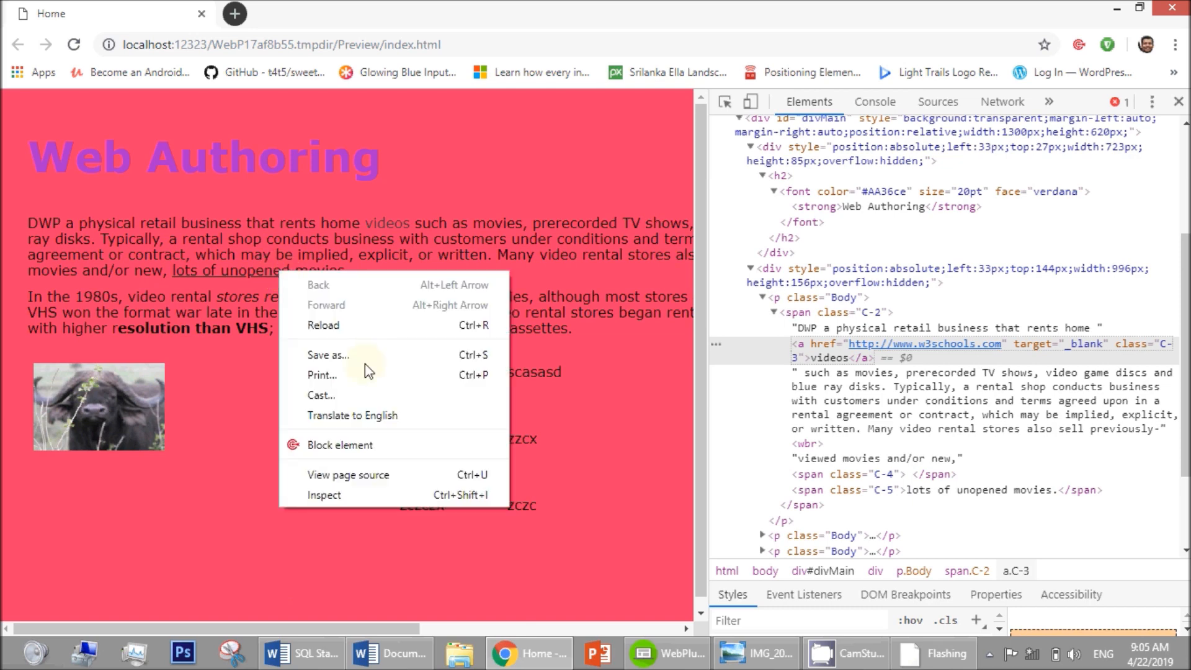
click(346, 494)
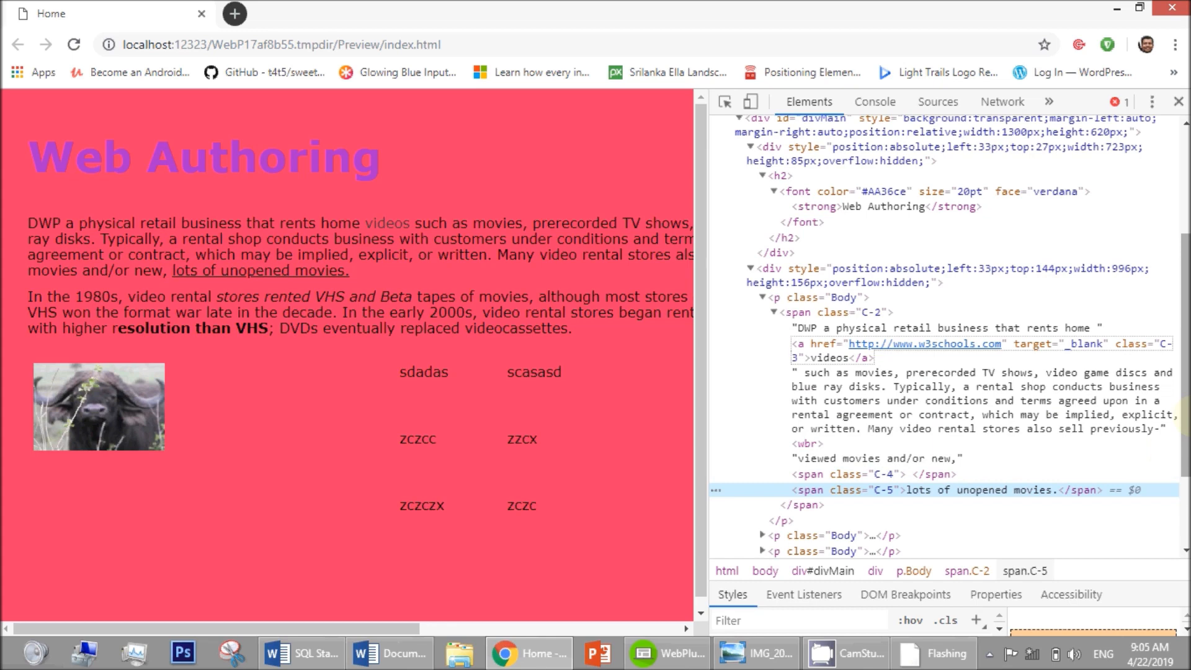
scroll(993, 403, down, 3)
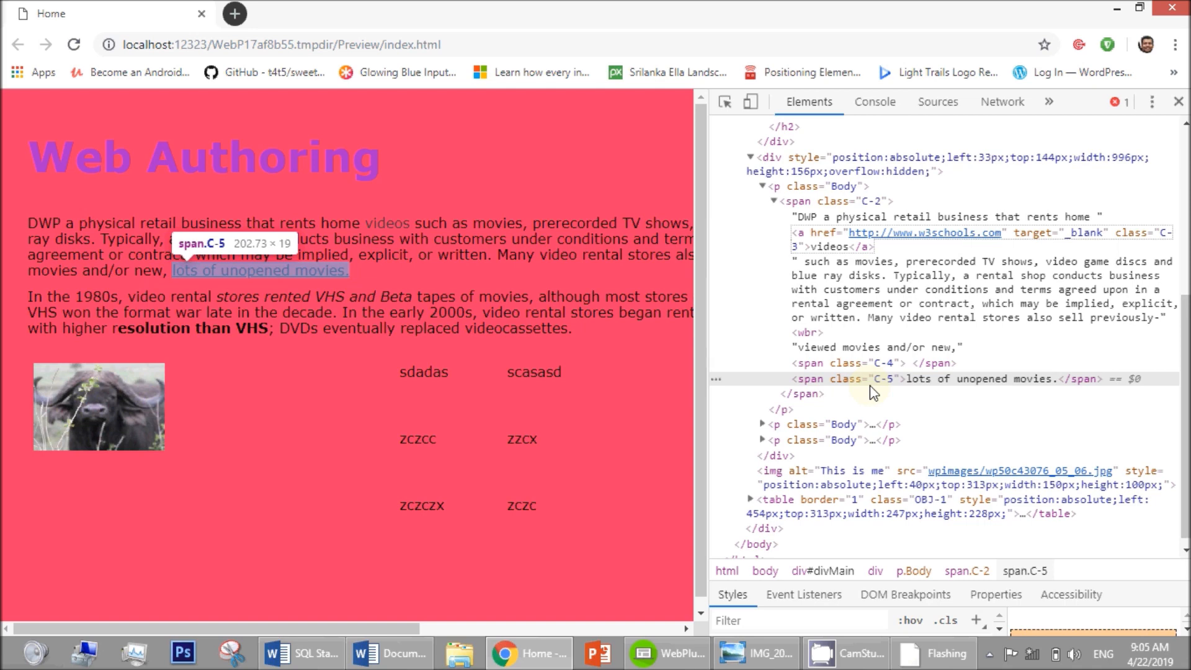
right_click(822, 386)
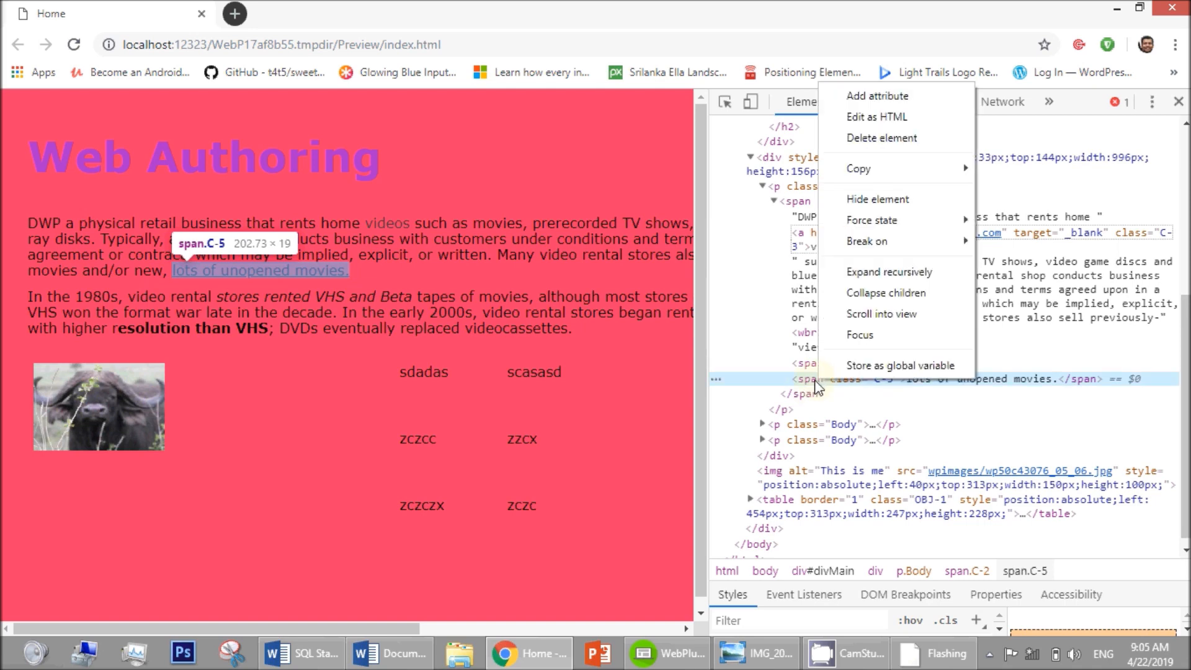
click(813, 389)
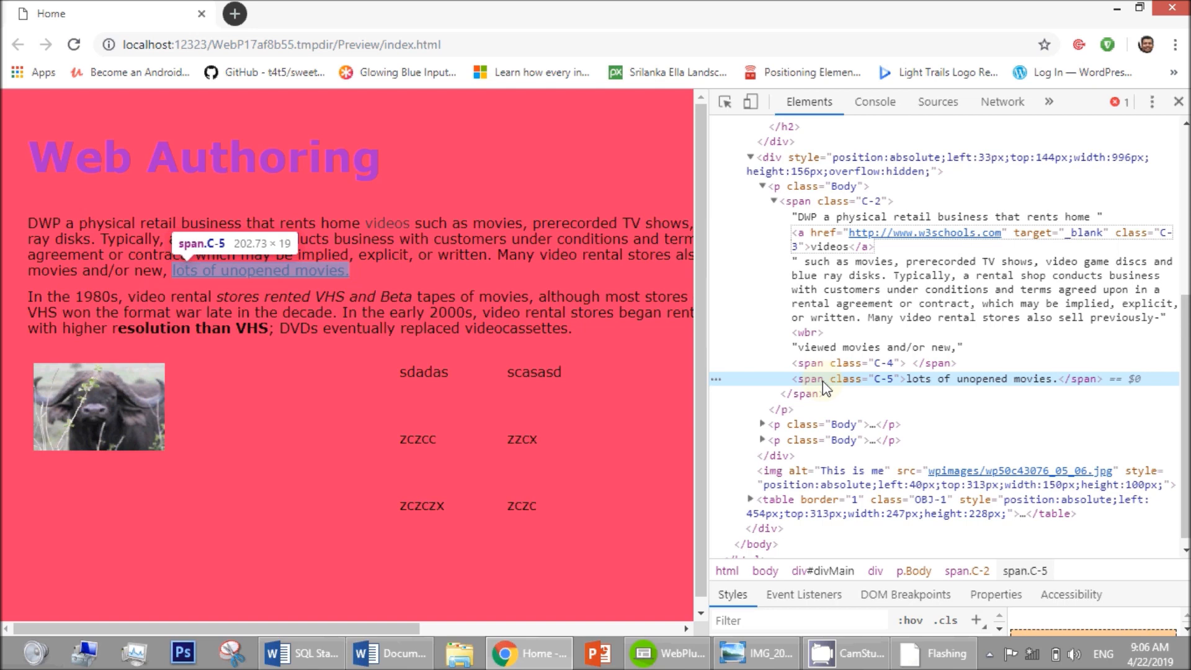
Open the "lots of unopened movies." span for HTML editing and delete its opening and closing span tags.
right_click(823, 381)
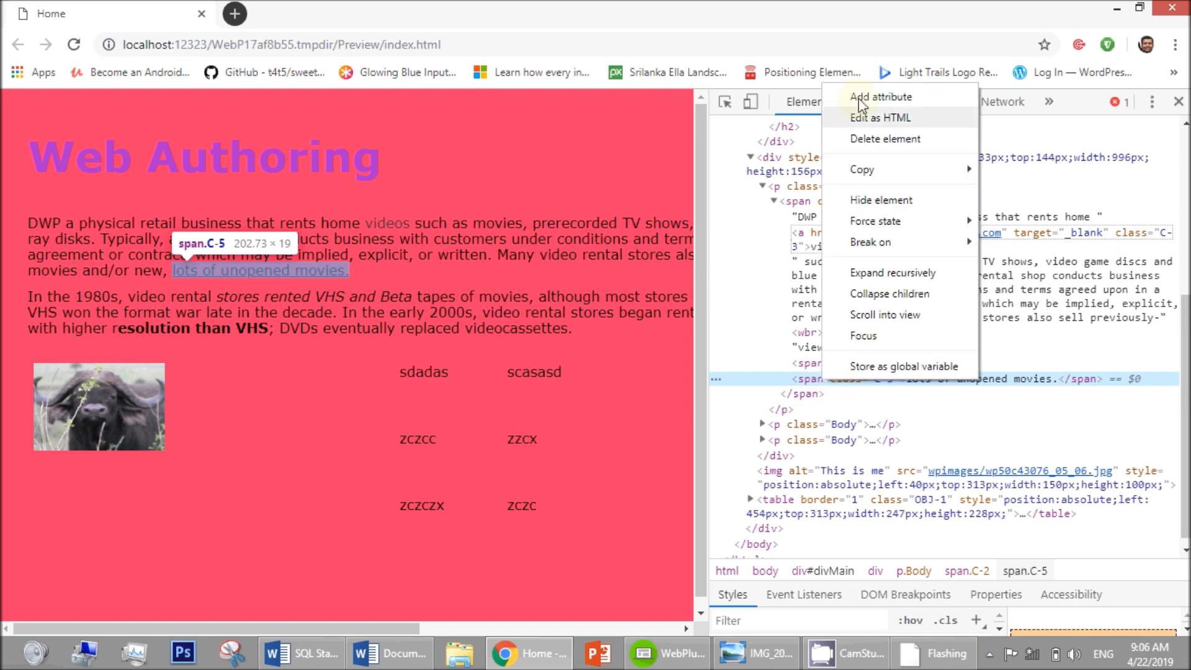
key(Escape)
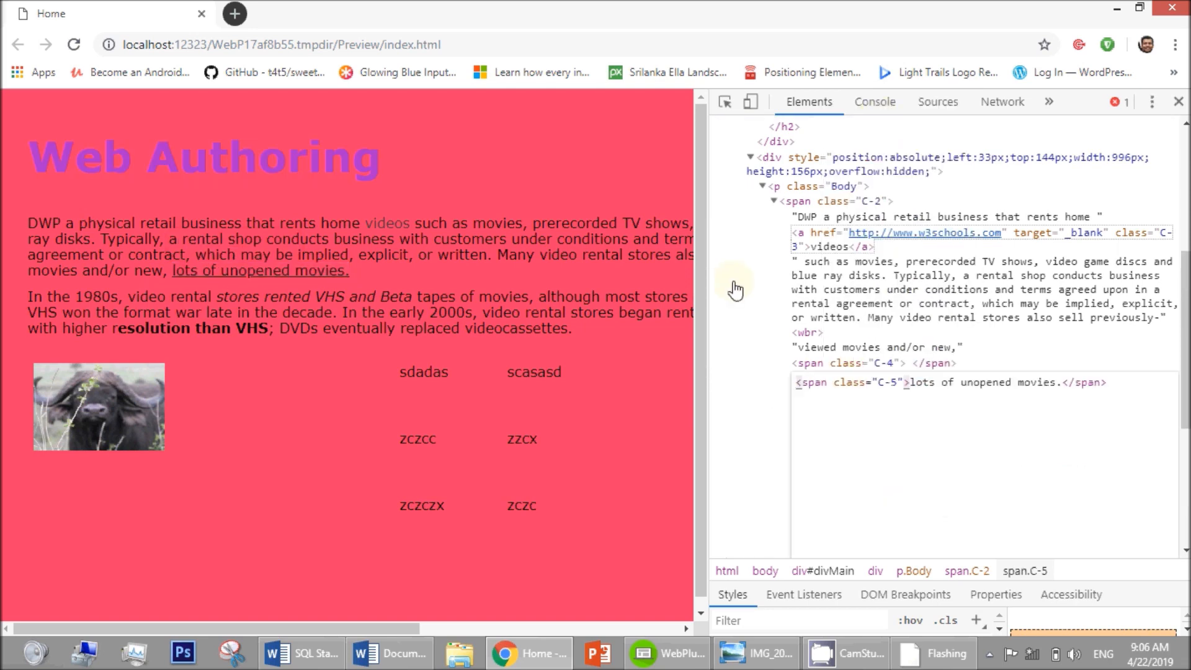
click(912, 382)
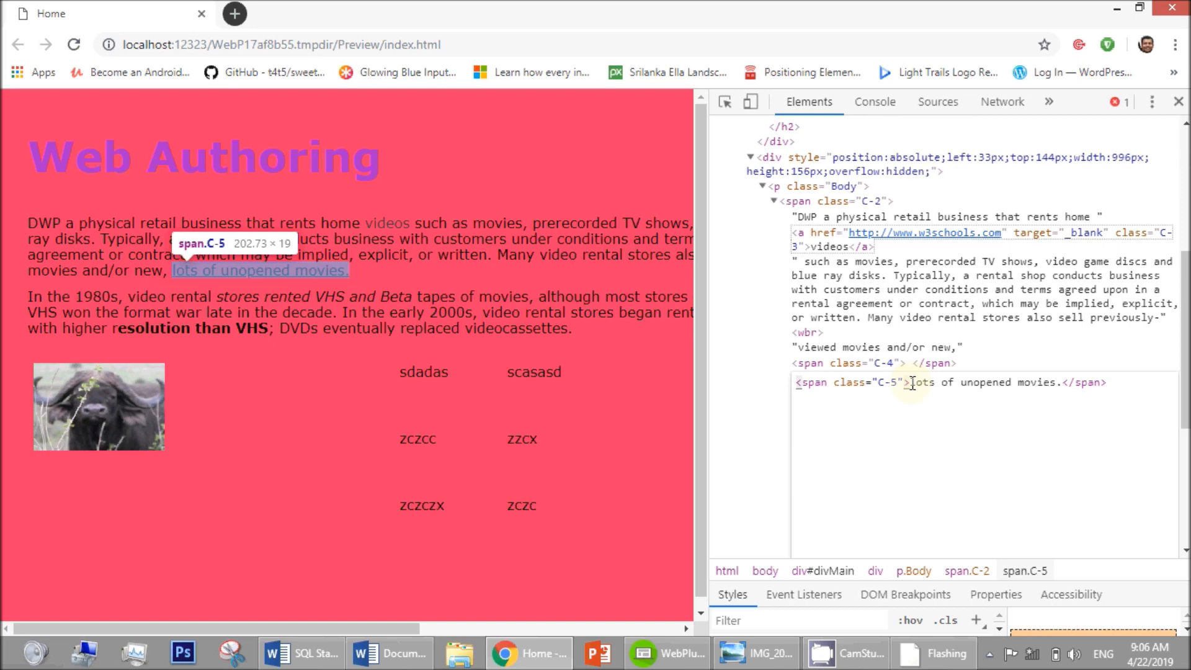
drag(912, 382, 780, 389)
key(BackSpace)
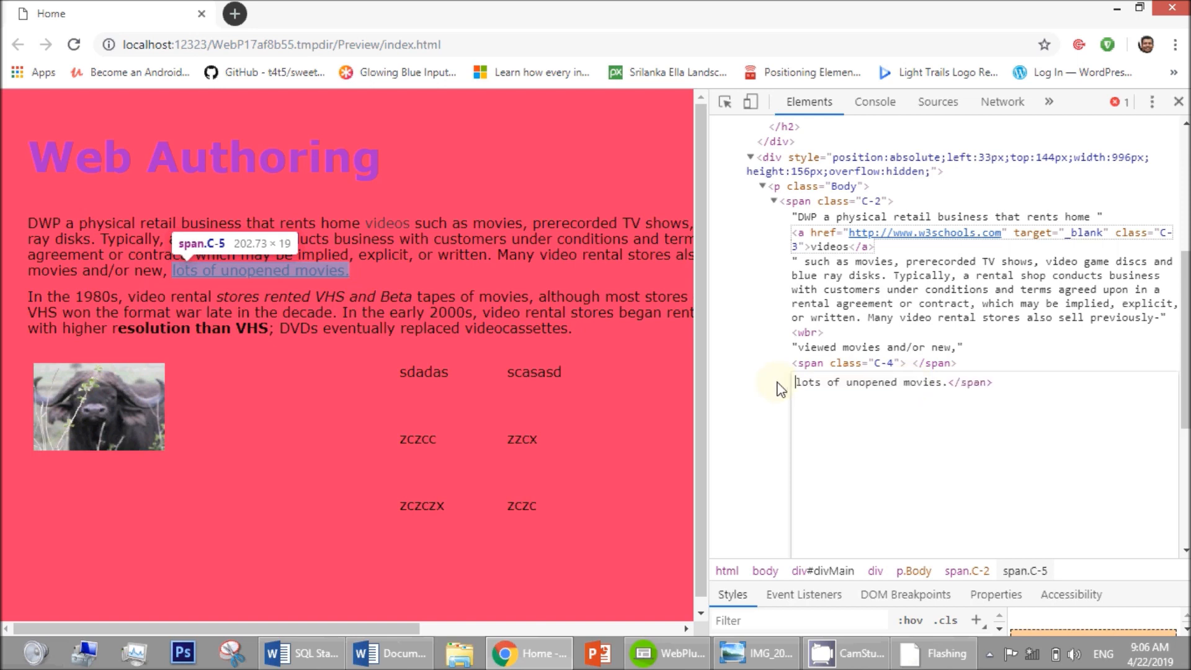
drag(1006, 383, 949, 385)
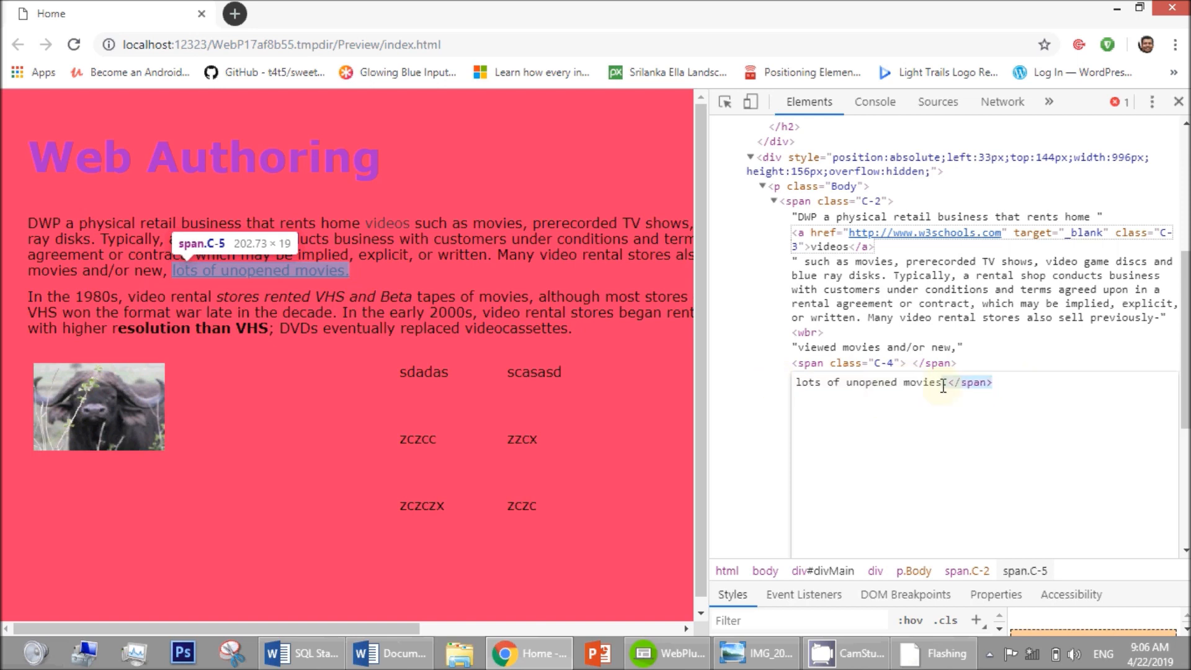
key(BackSpace)
Wrap the text "lots of unopened movies." in <u> and </u> tags and apply the HTML edit.
click(797, 383)
text(<u>)
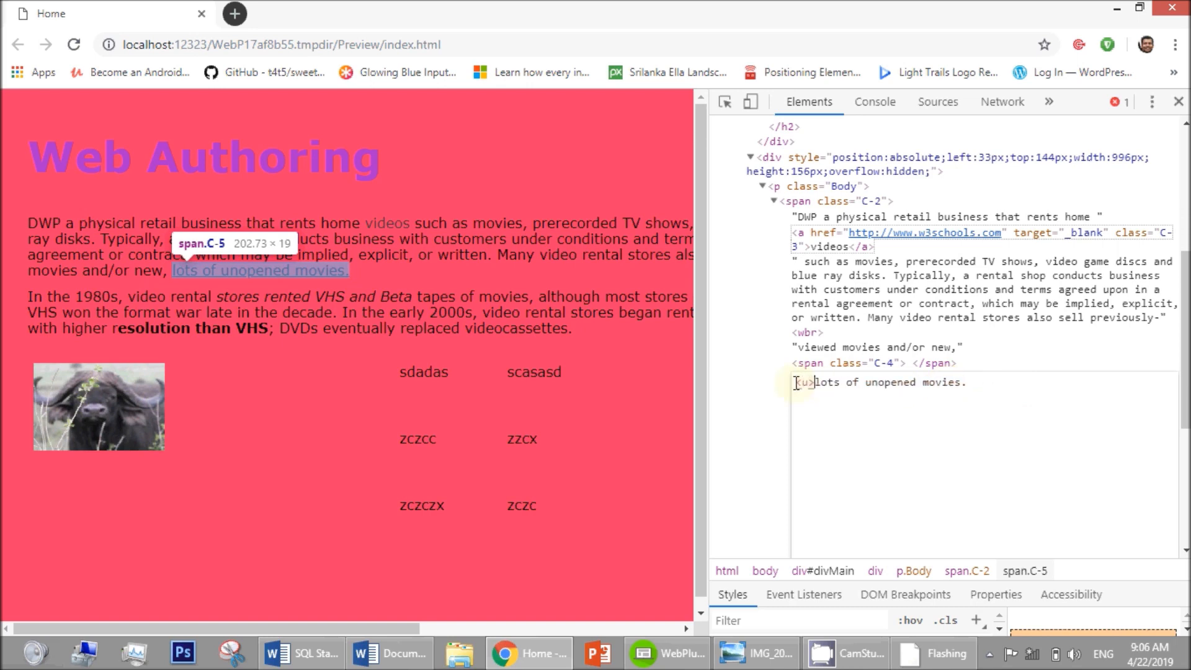
click(976, 382)
text(</u>)
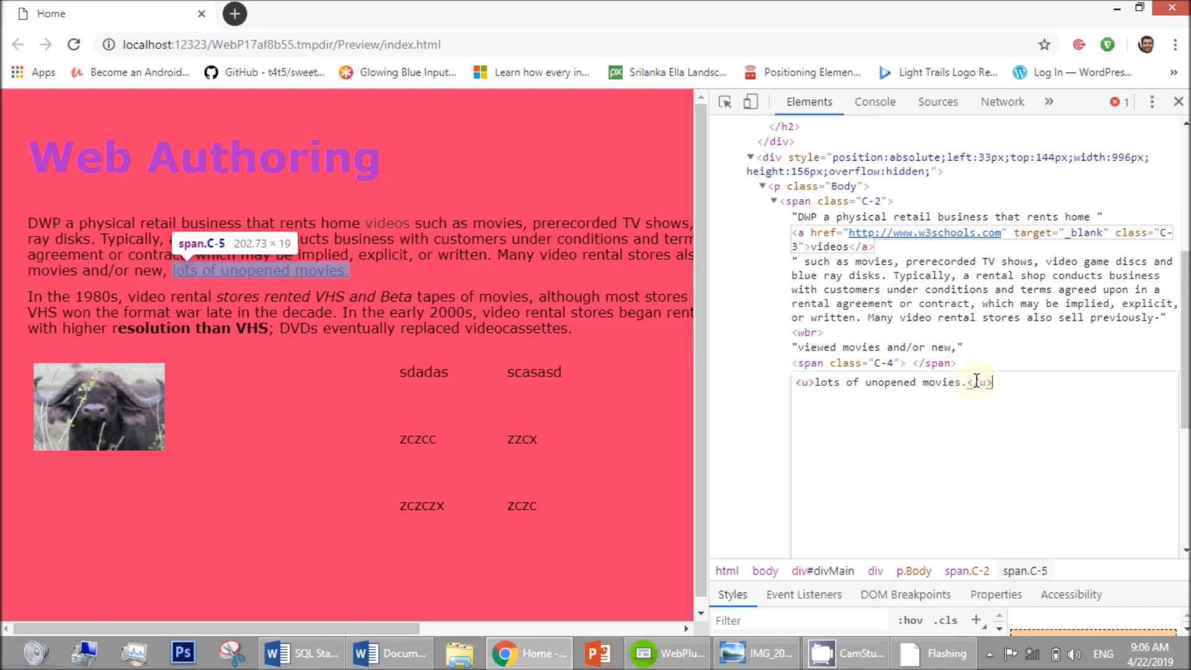
click(773, 377)
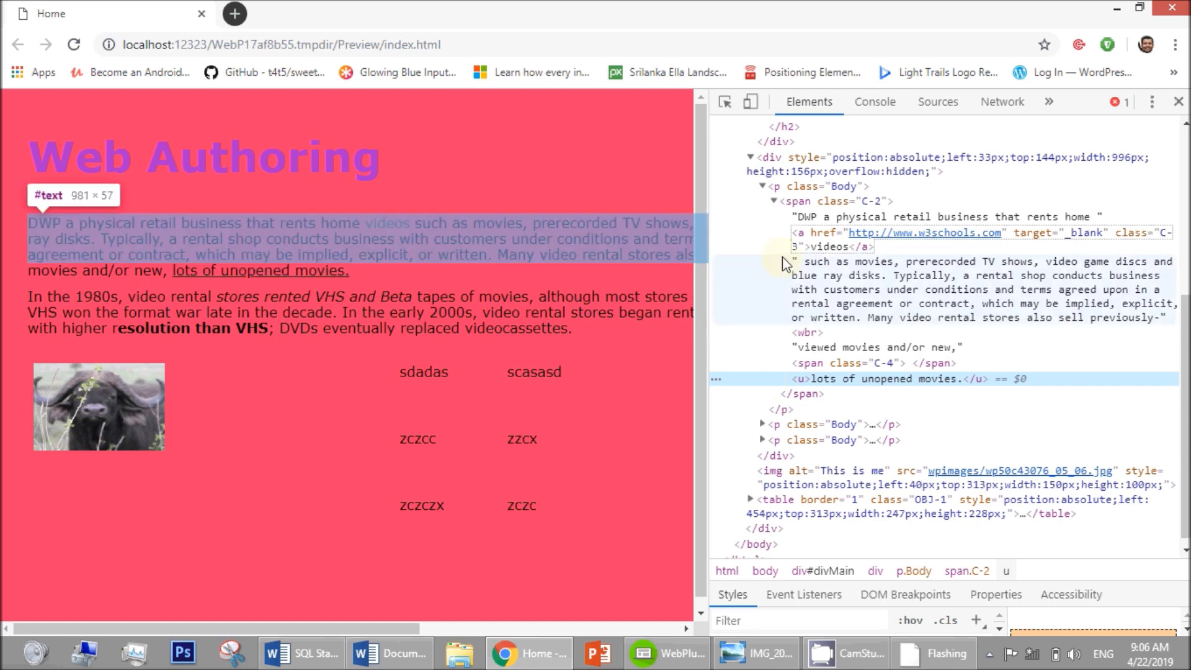
Copy the outer HTML of the u element and paste it on the line below the videos link code in Word.
right_click(833, 385)
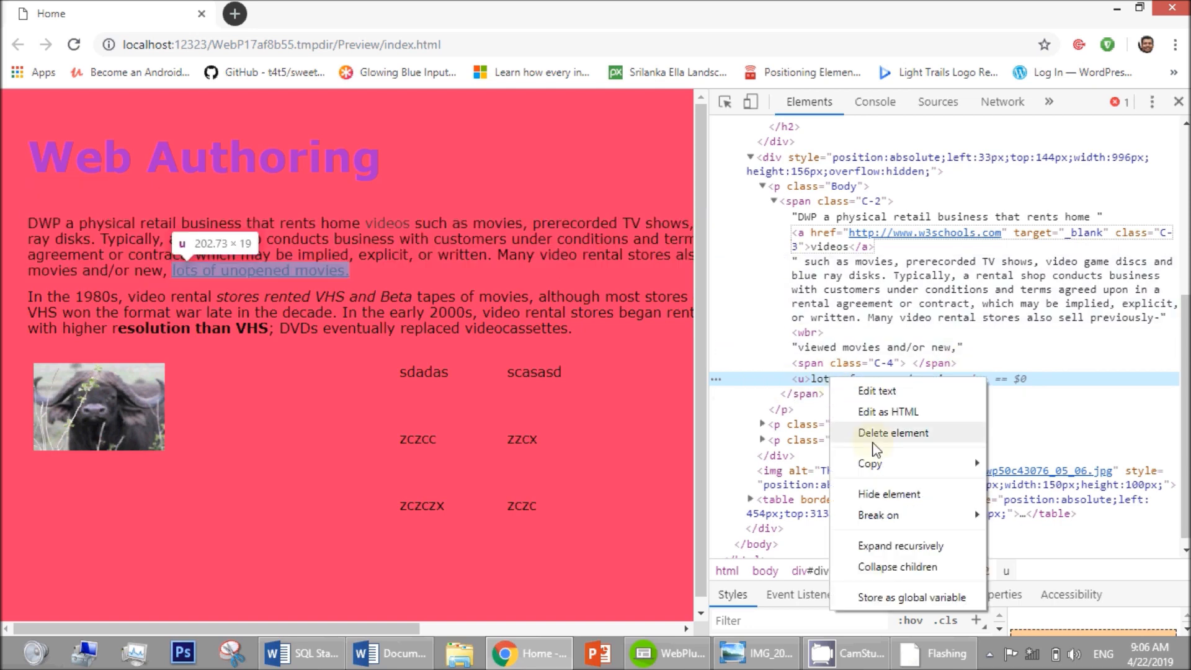
mouse_move(875, 466)
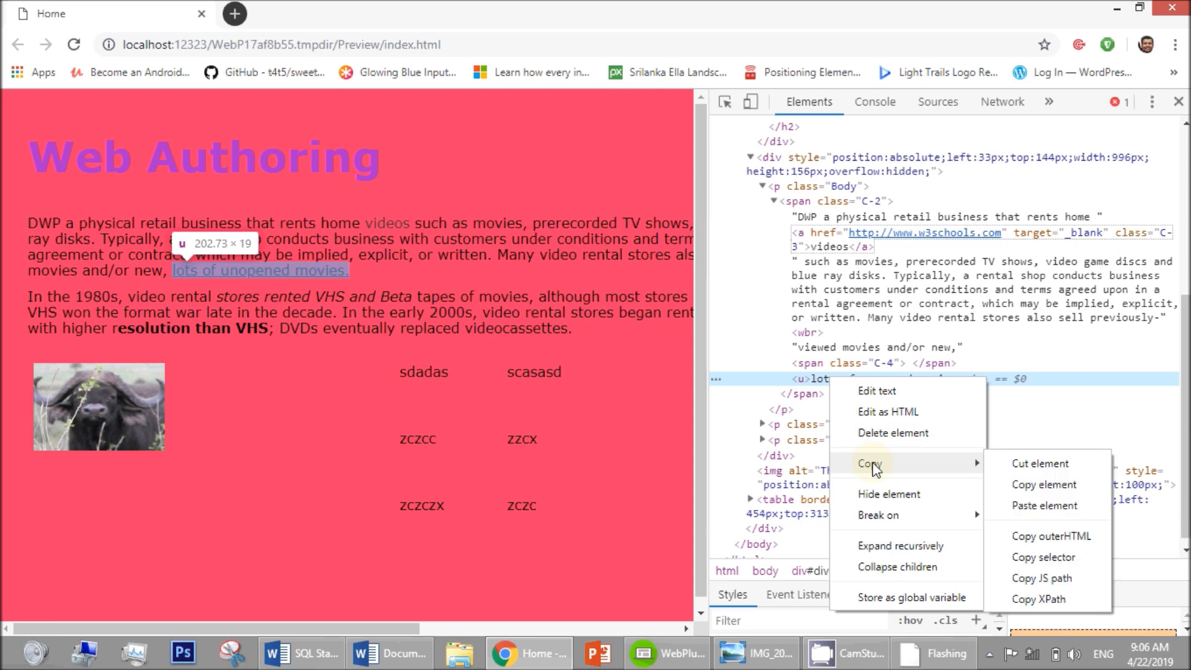
click(1057, 541)
key(alt+Tab)
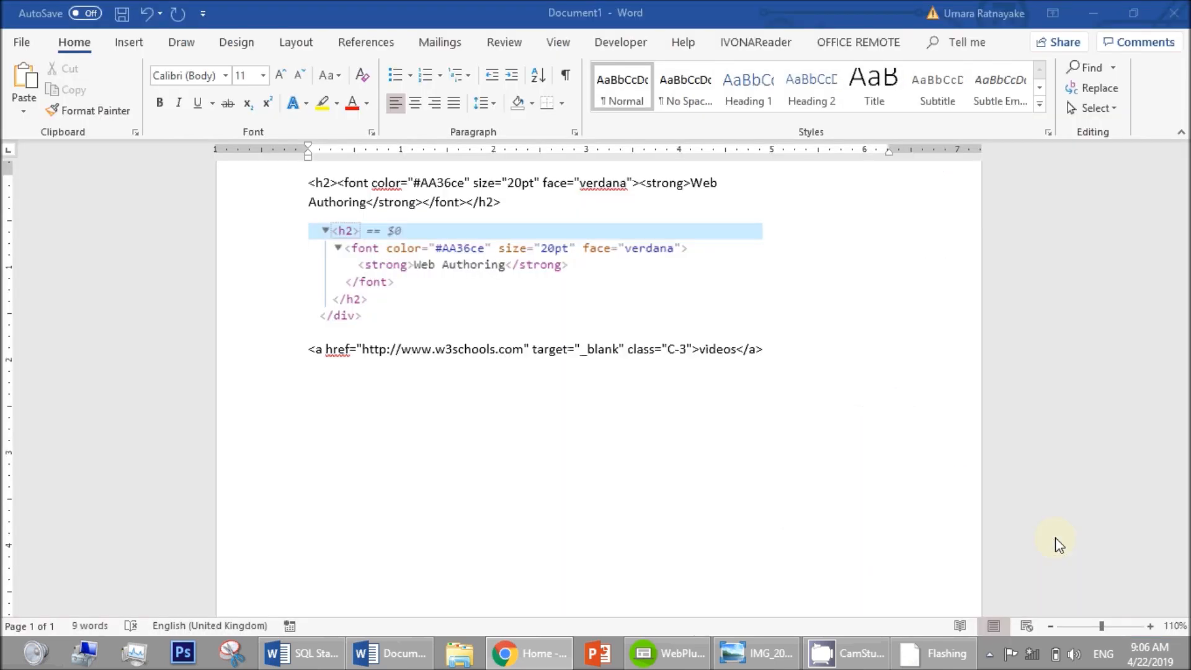
click(319, 378)
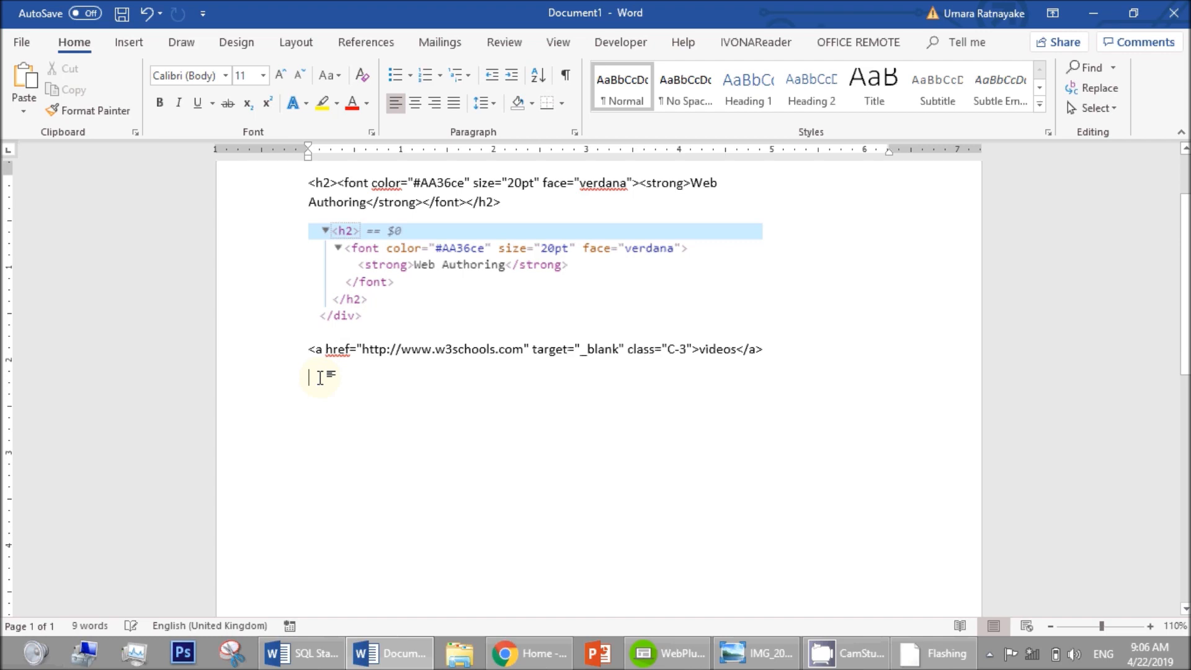
key(ctrl+v)
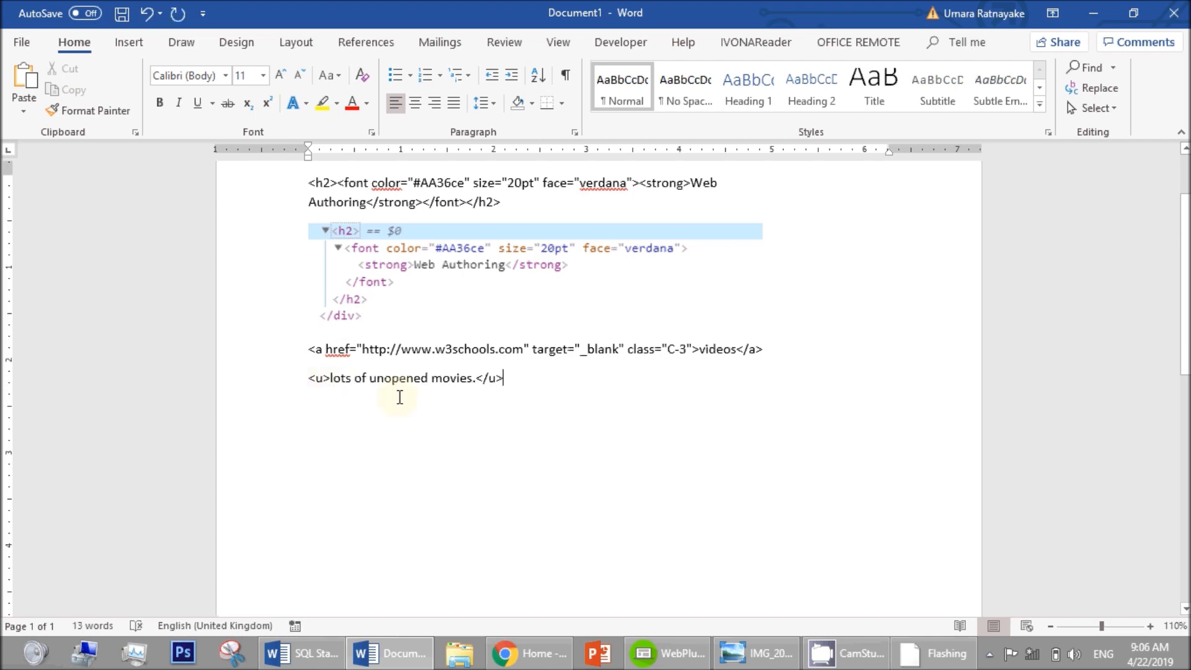
Return to Chrome and inspect the bold text "esolution than VHS" to select its span element in the code.
key(alt+Tab)
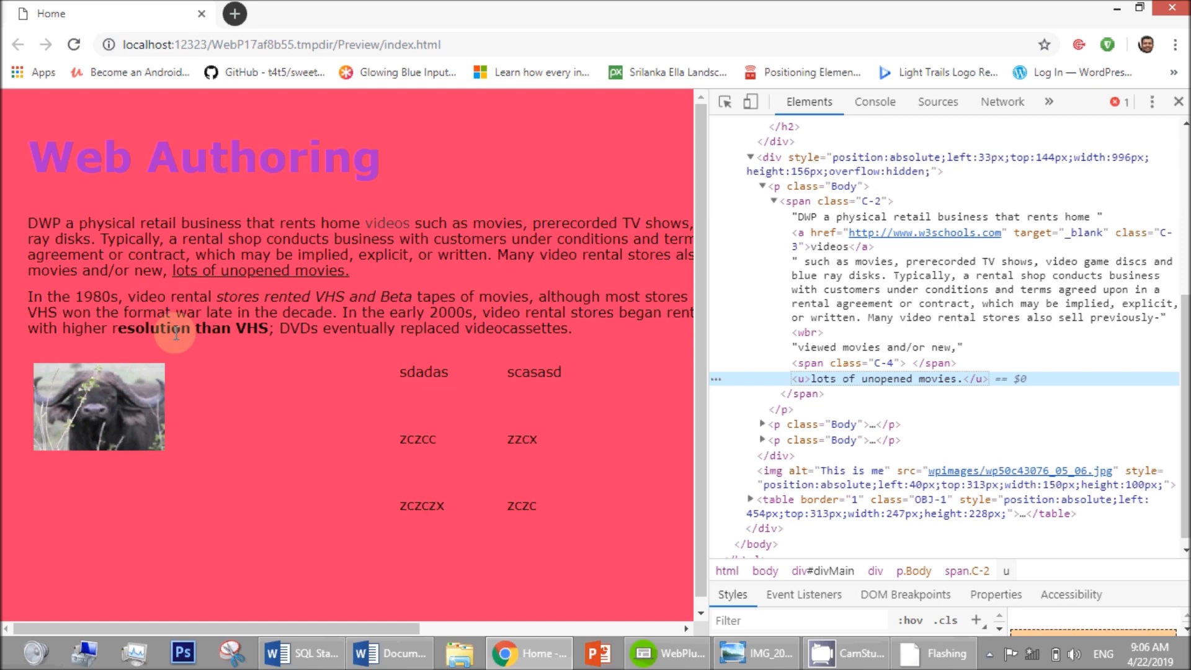
right_click(198, 331)
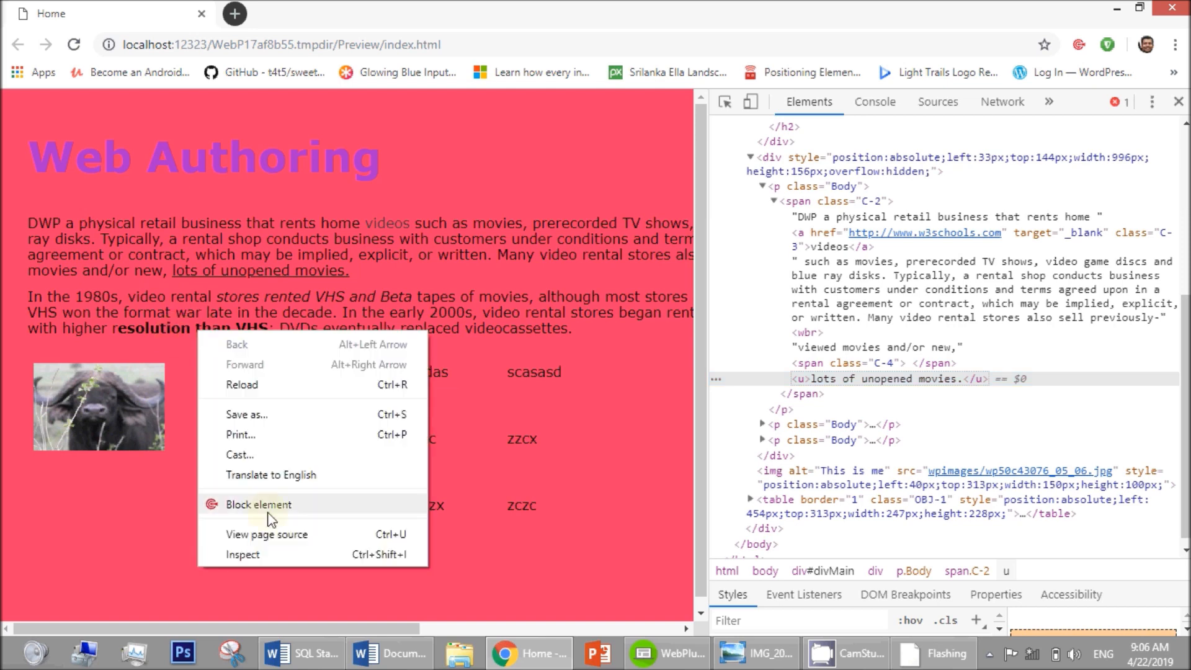
click(261, 562)
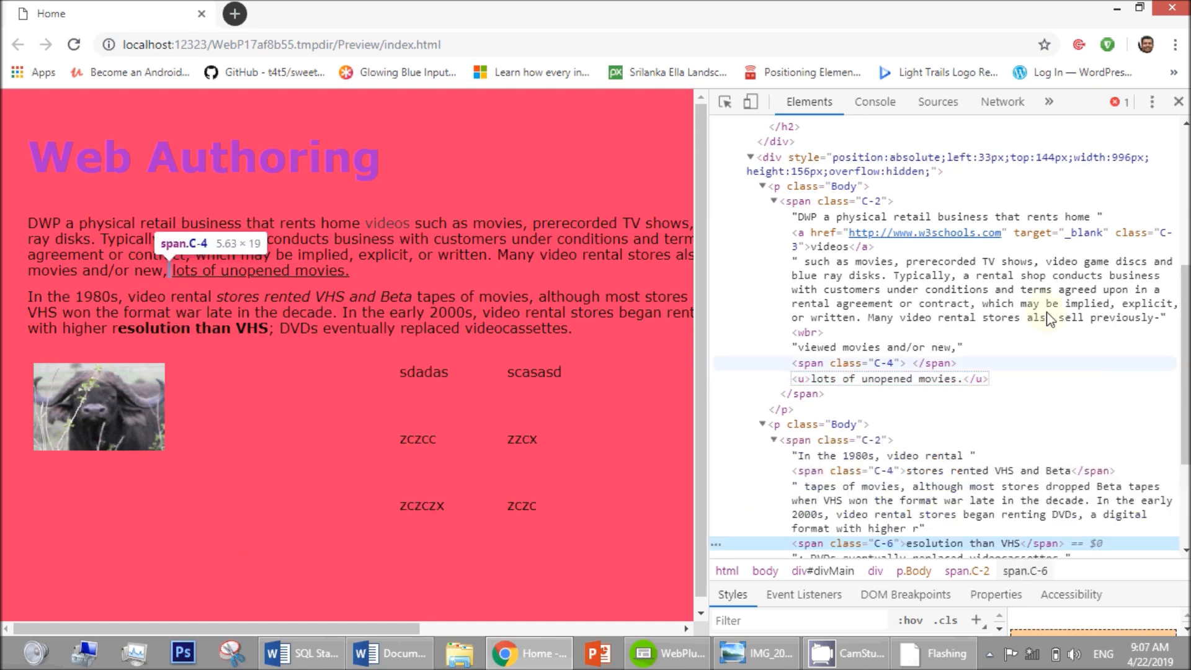
drag(1188, 326, 1189, 400)
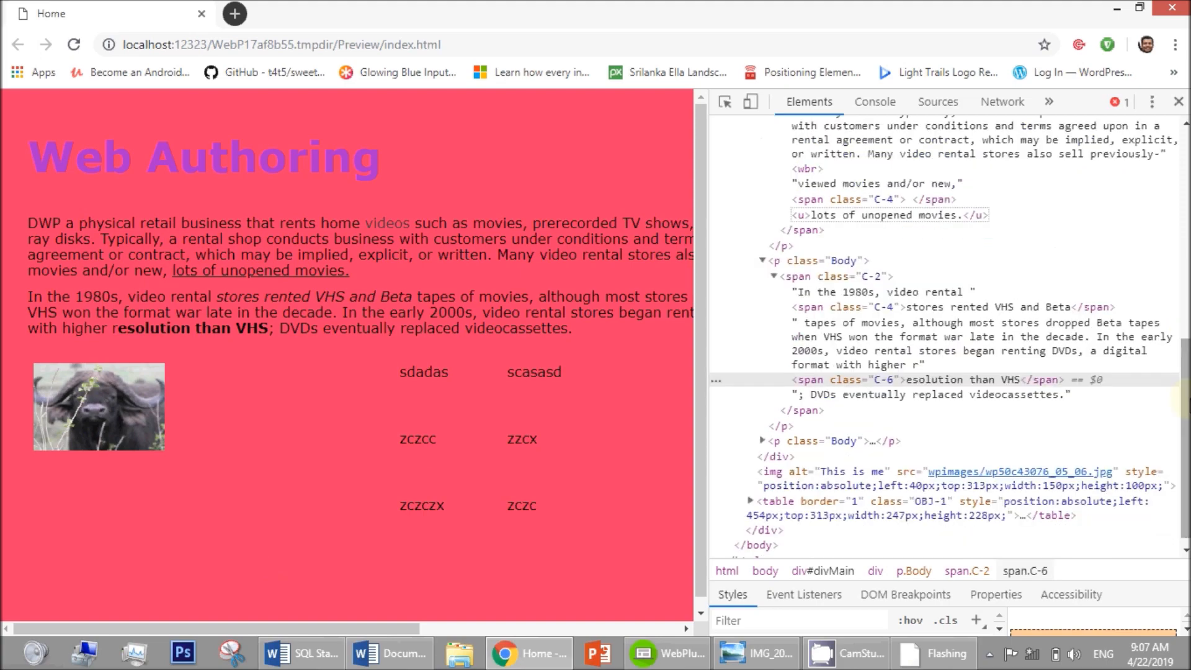
click(1164, 337)
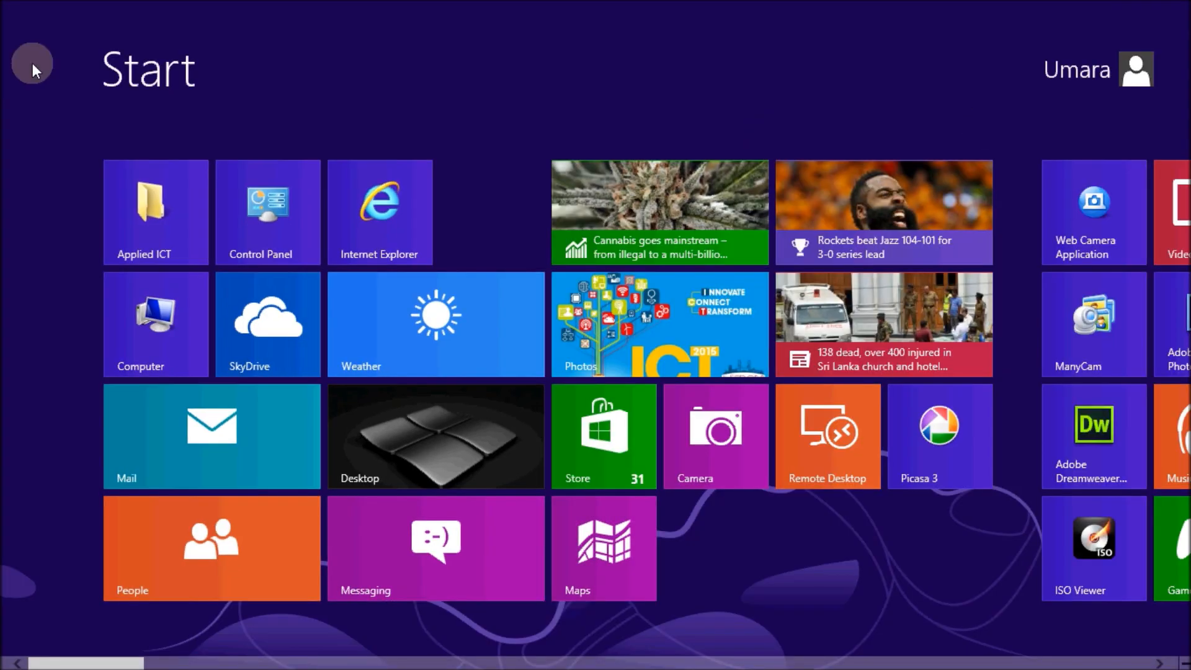
click(25, 25)
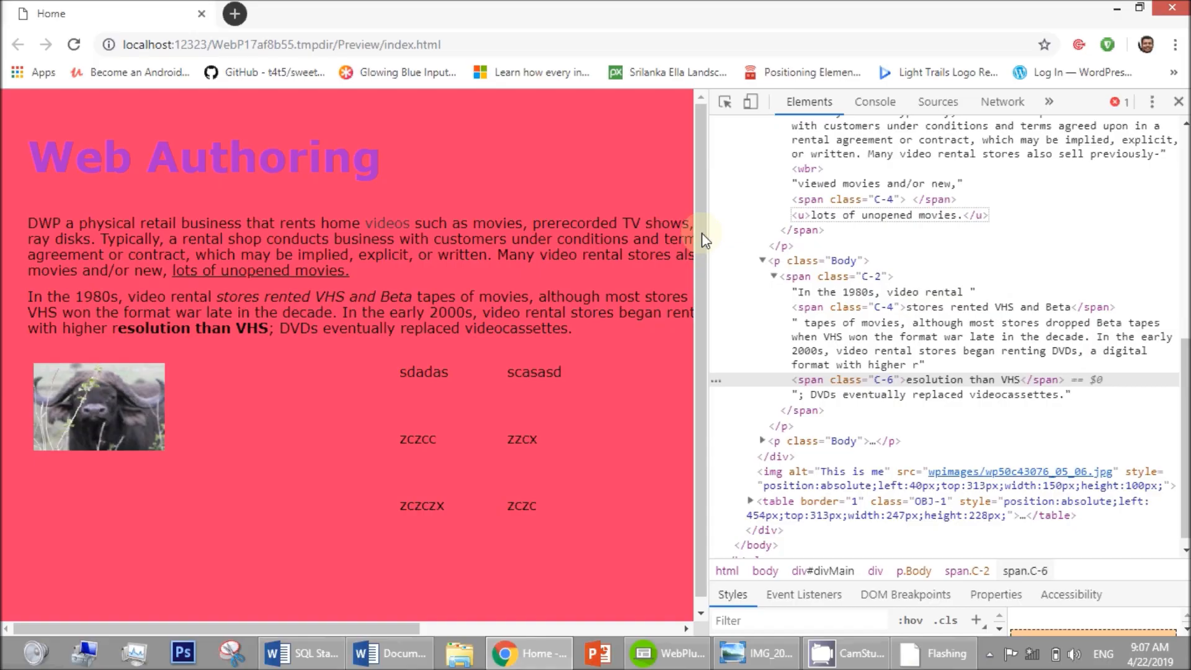
Open the "esolution than VHS" span for HTML editing, replace its opening span tag with <strong>, and complete the first word as "resolution".
right_click(807, 381)
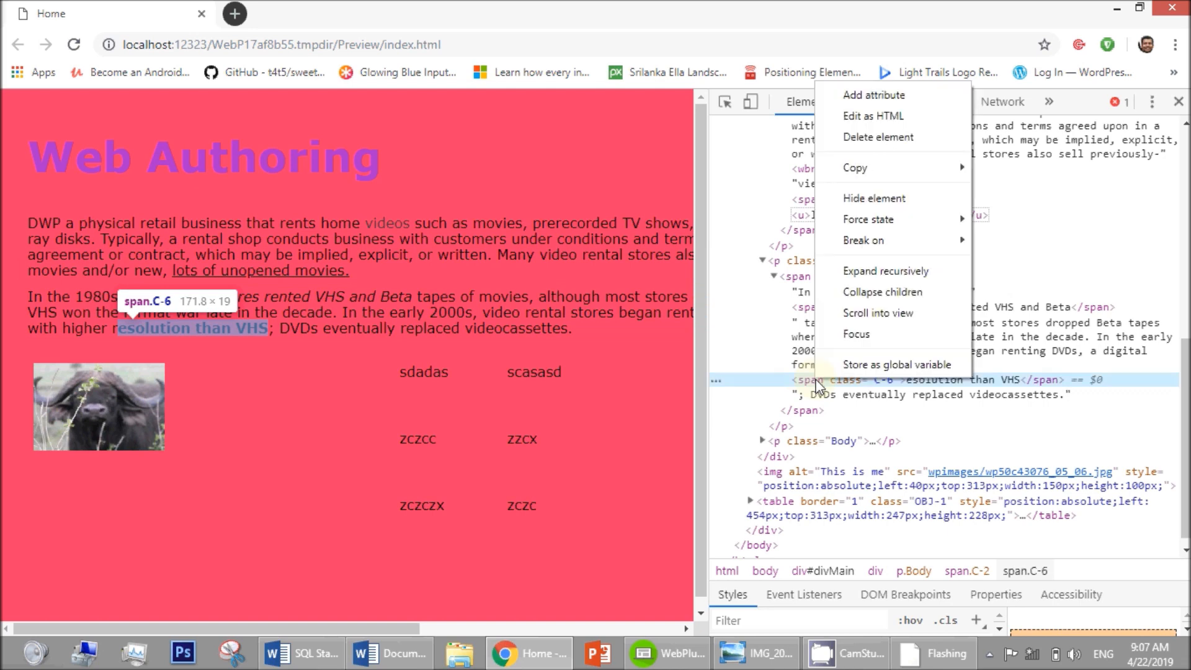
click(872, 116)
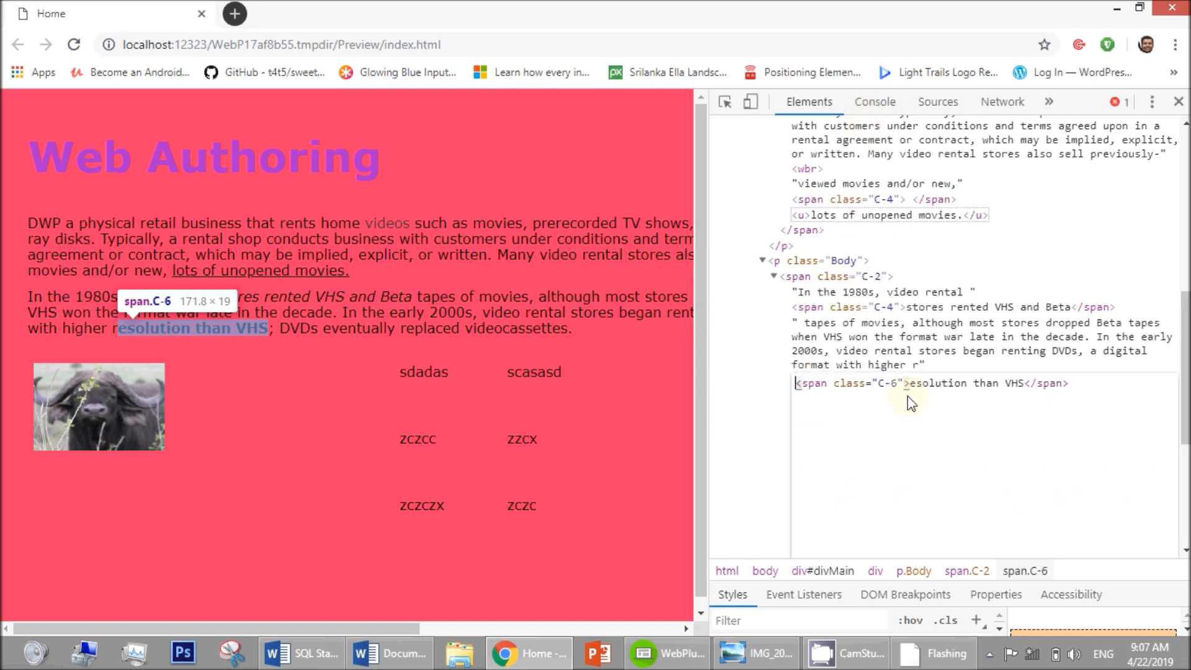
drag(904, 383, 775, 391)
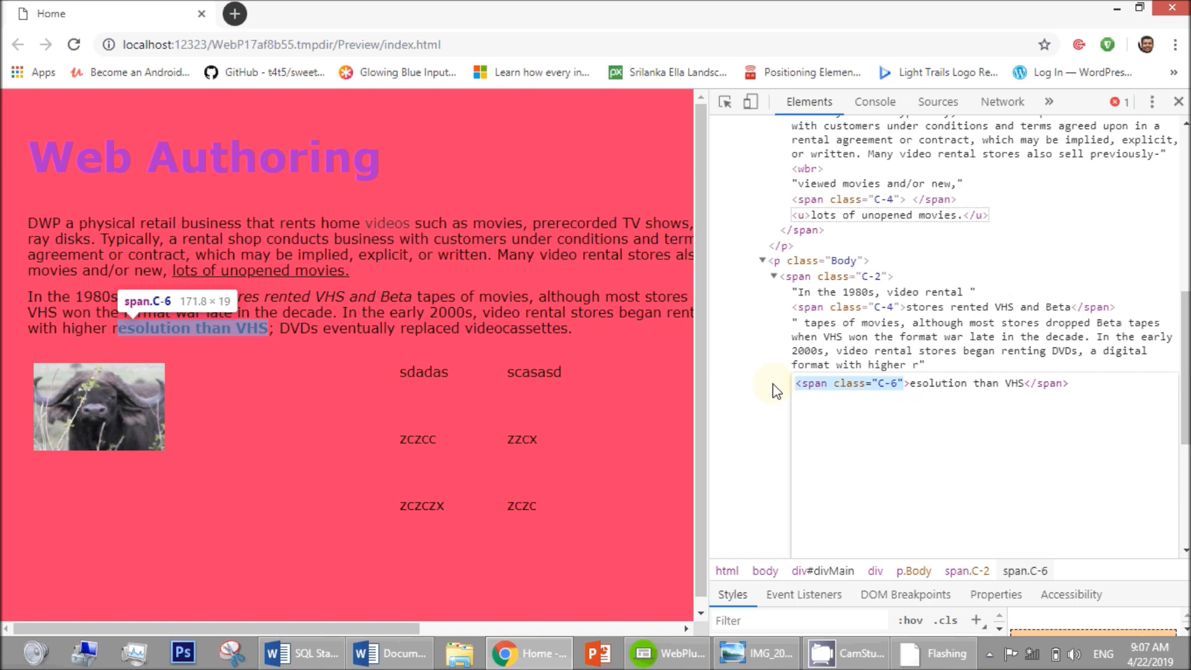
key(BackSpace)
key(Delete)
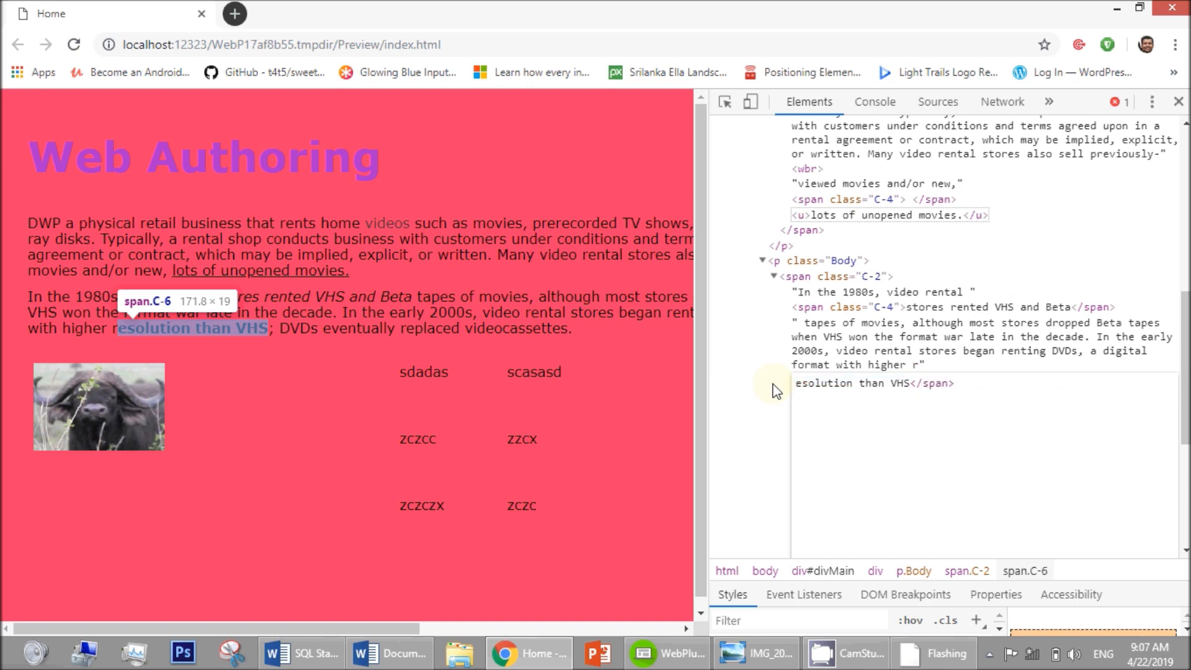
text(r)
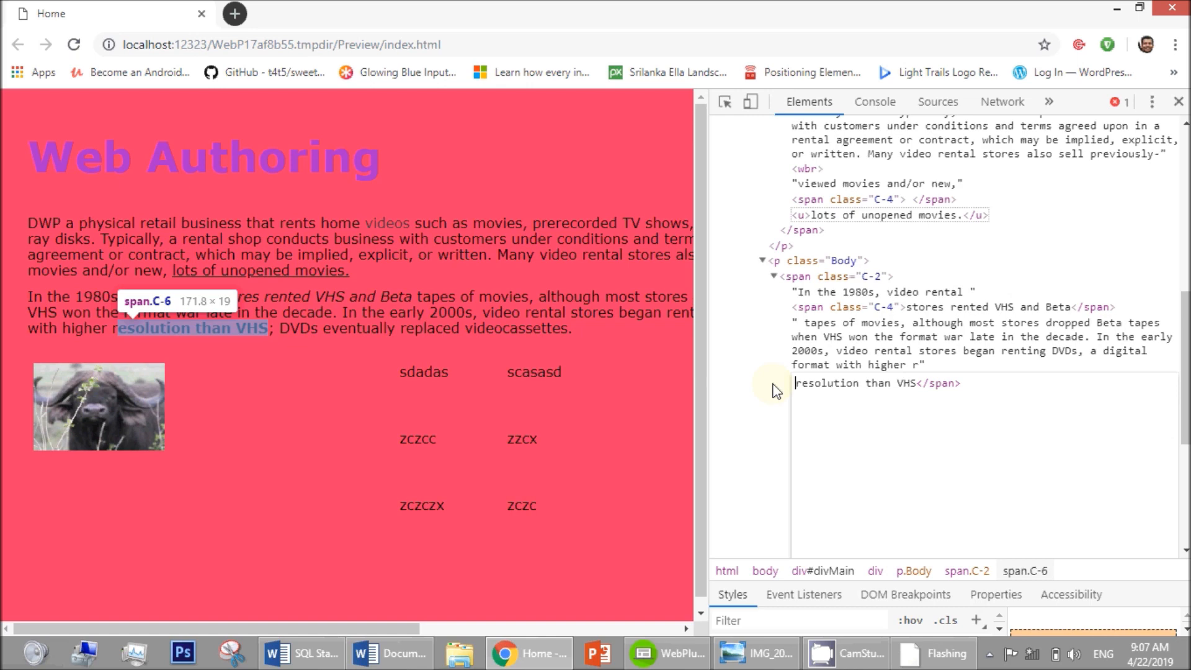
text(<)
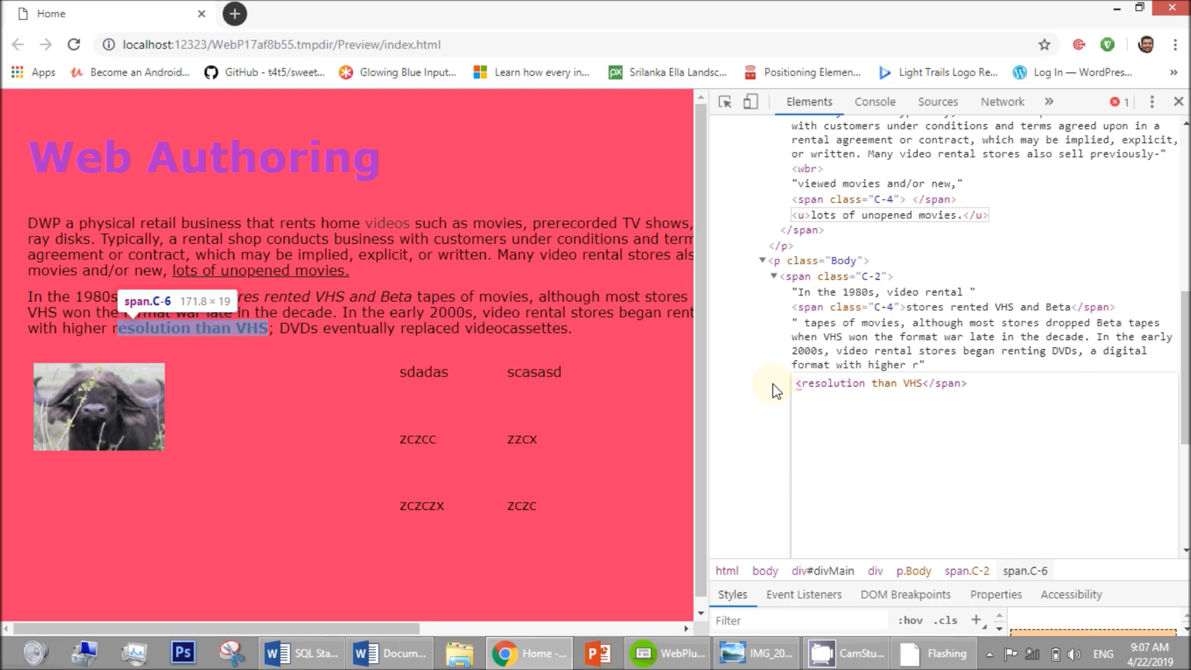
text(stron)
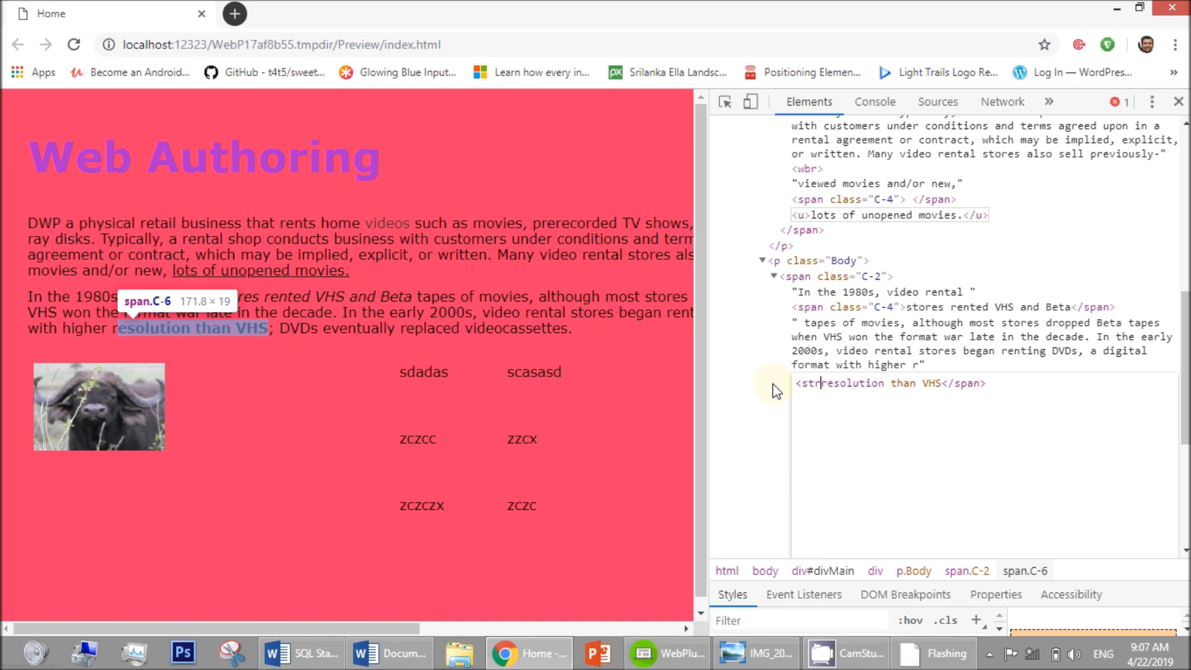
text(g>)
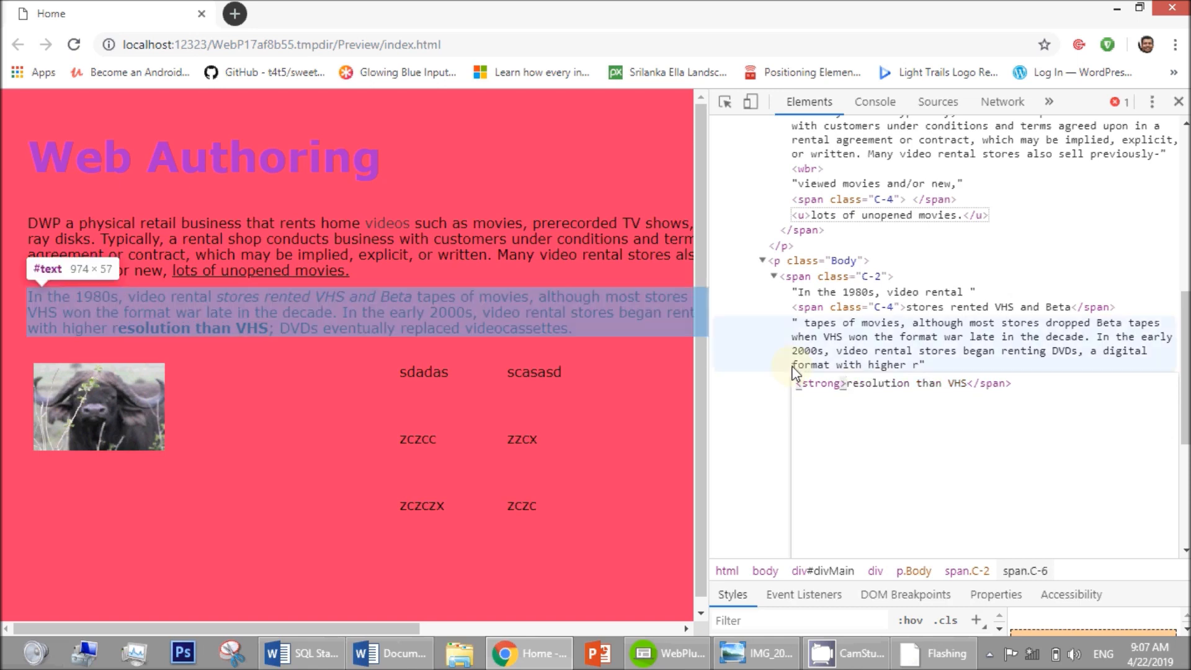
Replace the closing span tag after "resolution than VHS" with </strong> and apply the HTML edit.
click(1022, 384)
key(BackSpace)
key(BackSpace)
key(BackSpace)
key(BackSpace)
key(BackSpace)
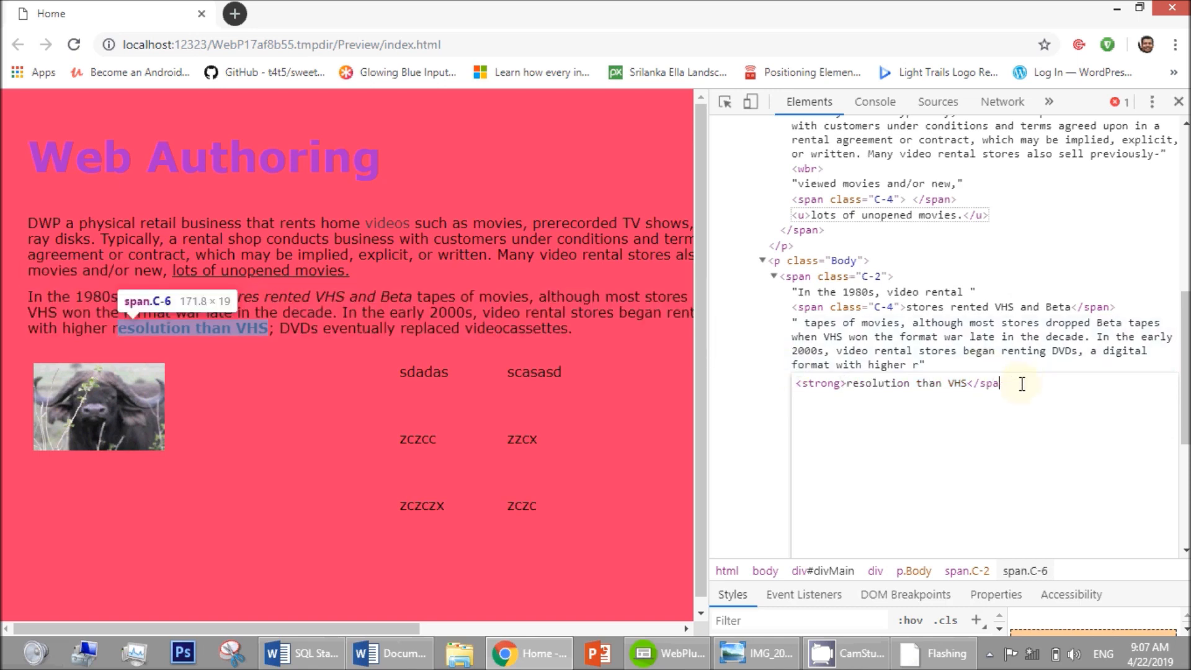
text(strong>)
click(739, 376)
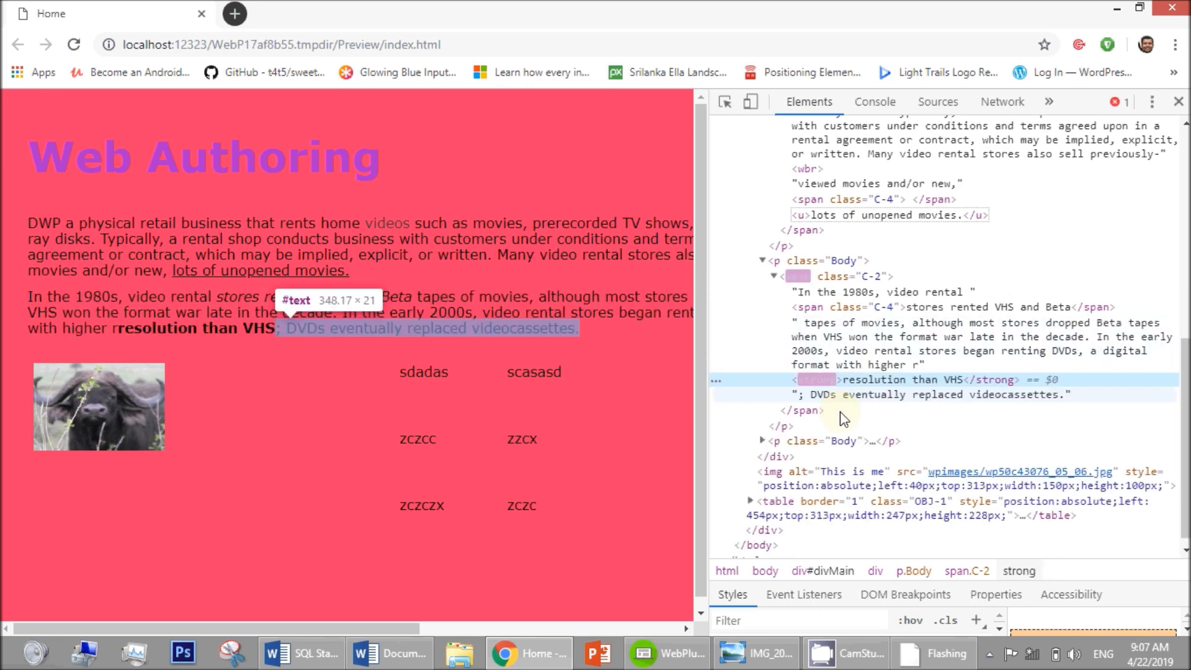
Copy the outer HTML of the "resolution than VHS" strong element.
right_click(828, 380)
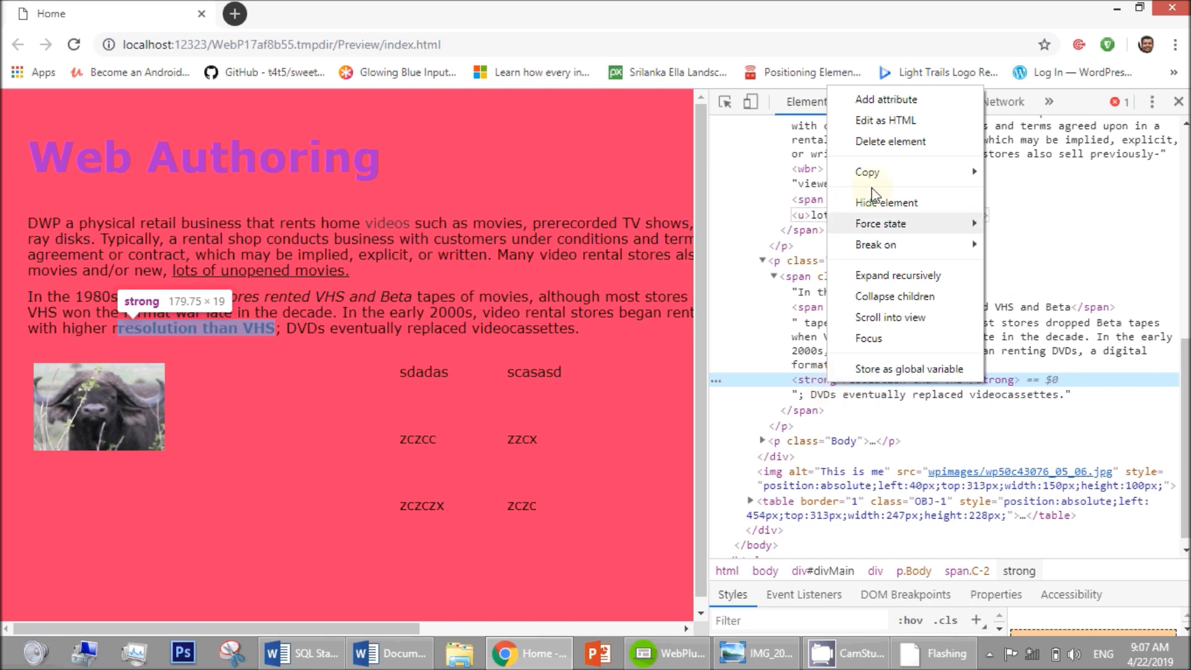
mouse_move(896, 180)
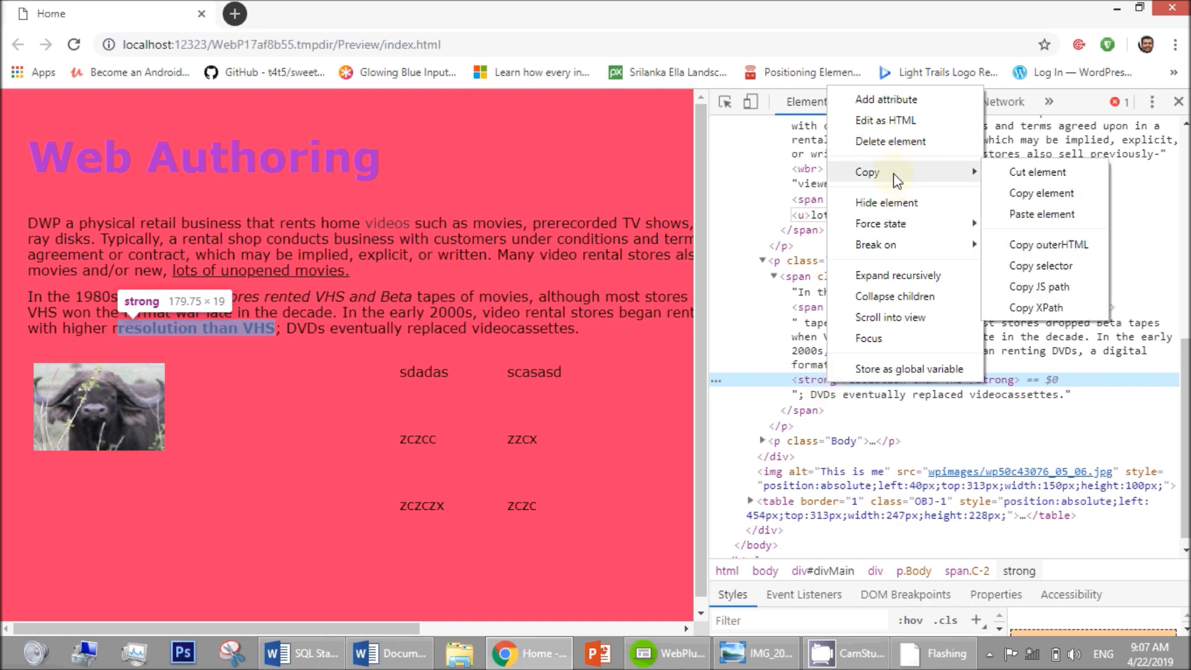
click(1033, 245)
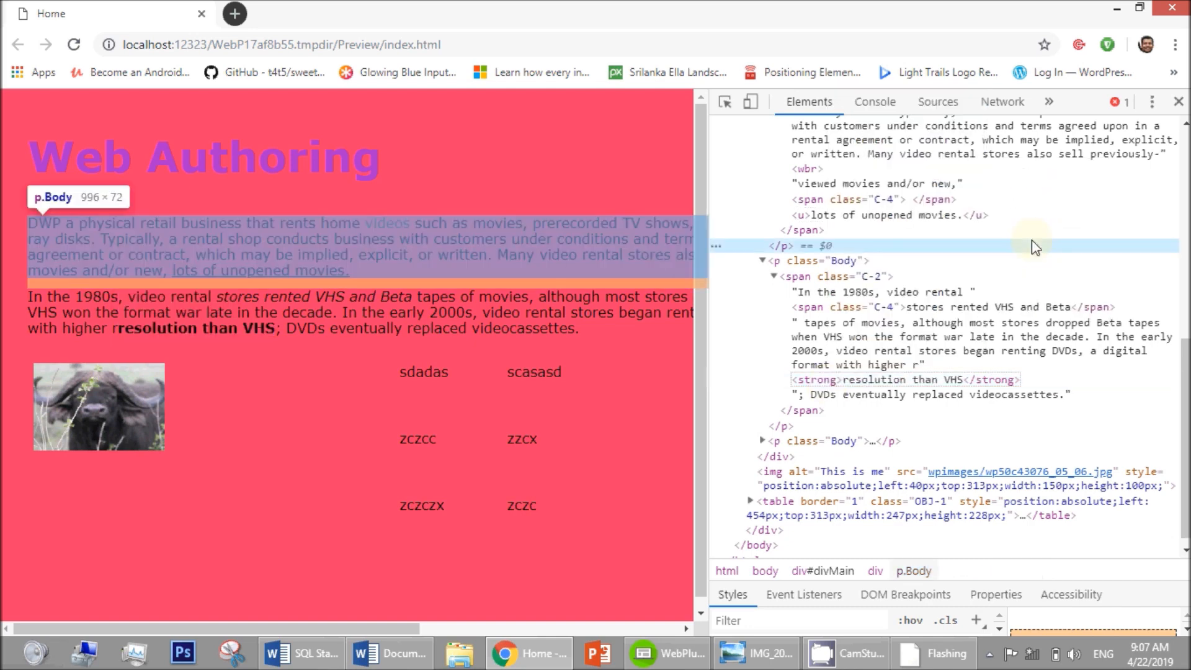
click(1032, 245)
Switch to the Word document and paste the copied strong element code on a new line below the underlined text code.
key(alt+Tab)
key(Tab)
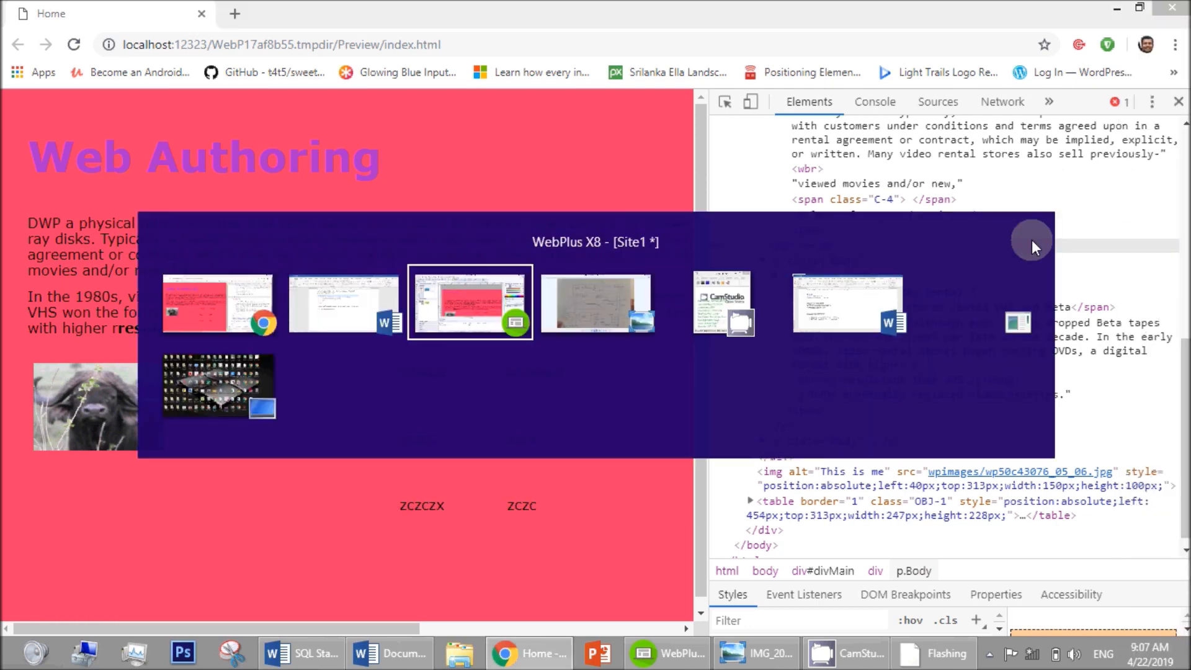
key(alt+Tab)
key(Tab)
key(Tab)
key(Tab)
key(Tab)
key(Tab)
key(Tab)
key(Tab)
key(Tab)
key(Tab)
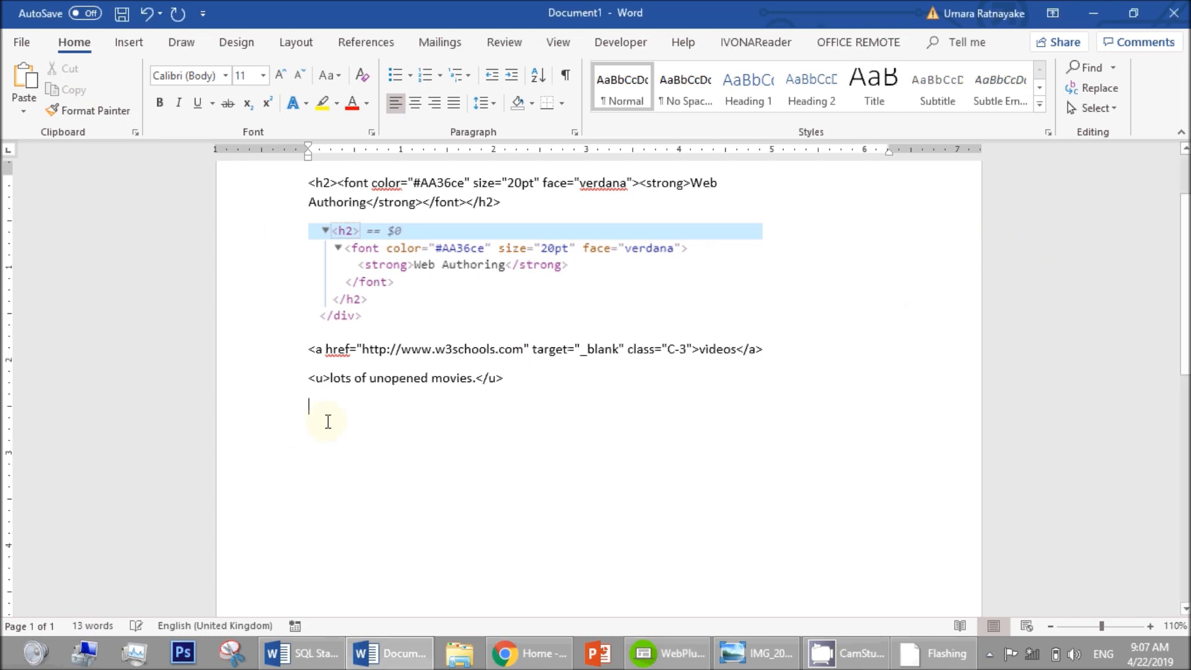
key(ctrl+v)
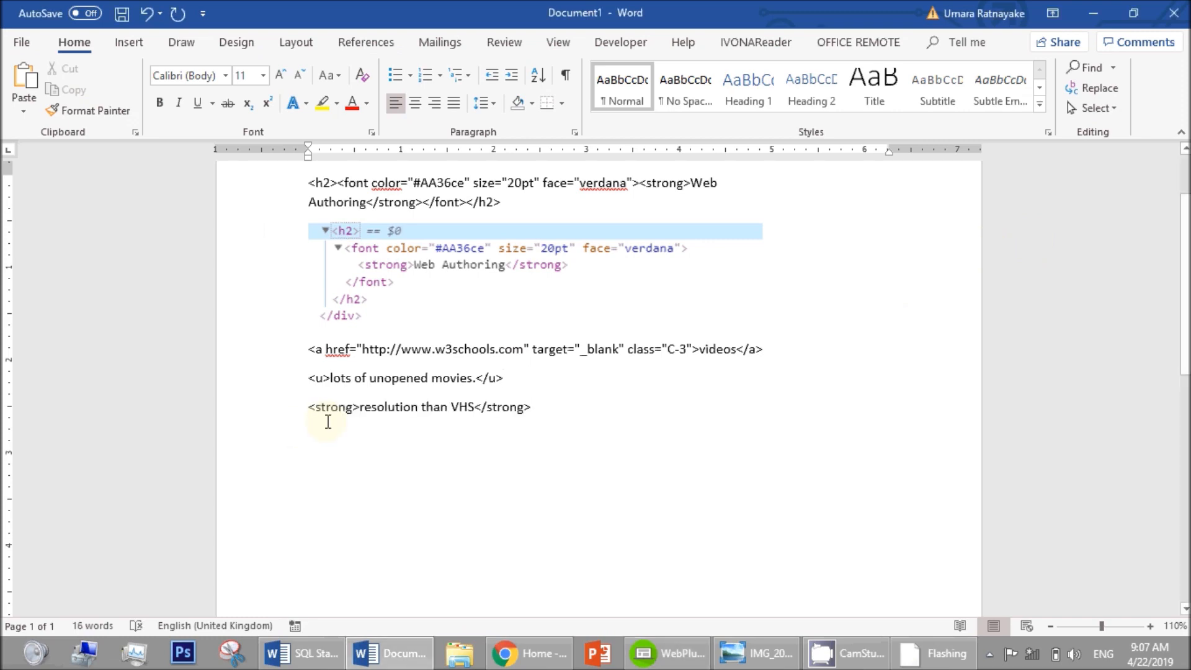
Return to Chrome and inspect the buffalo image to select its img element, reviewing its source, width and height.
key(alt+Tab)
key(alt+Tab)
key(Tab)
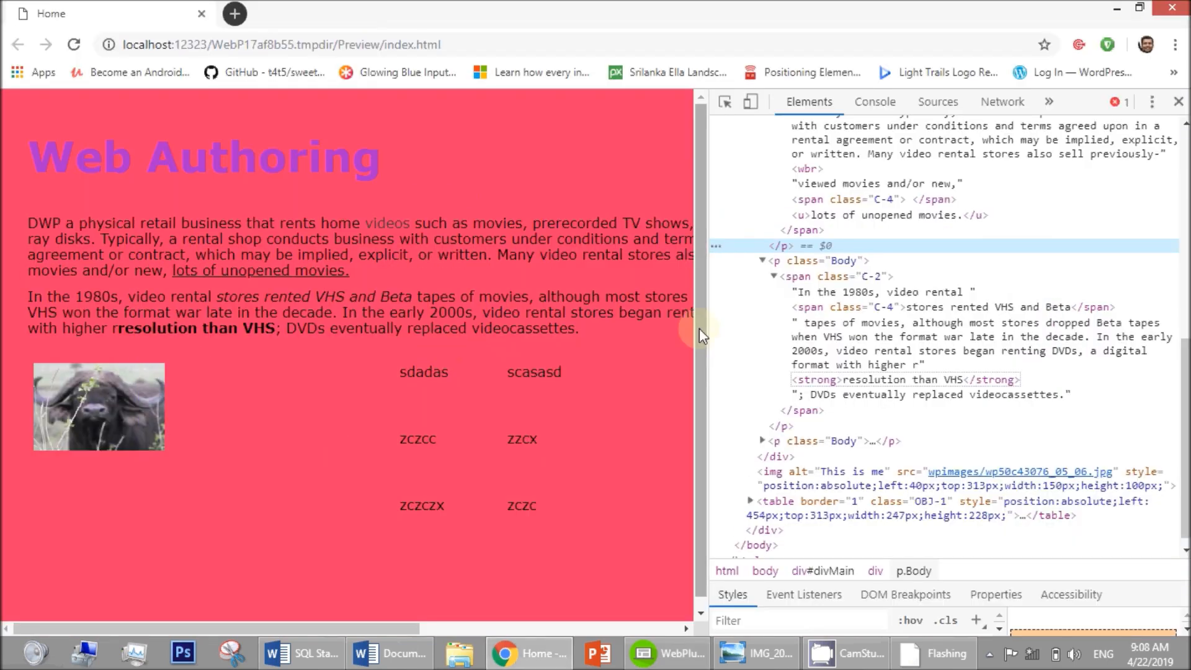
right_click(72, 398)
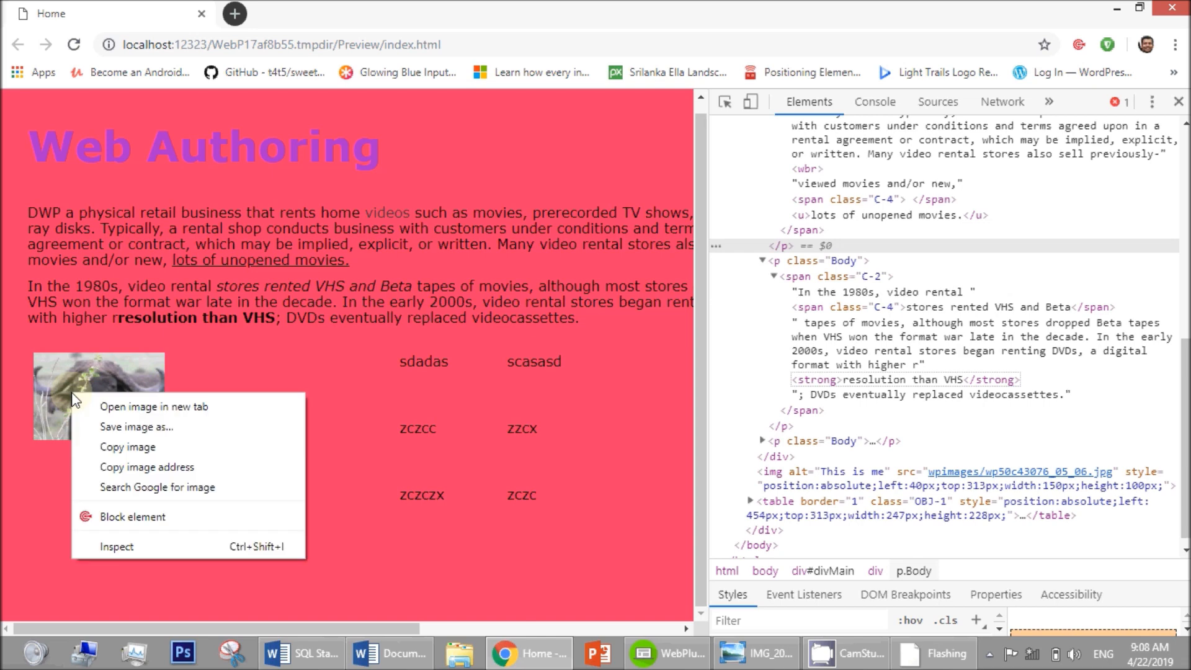
click(171, 552)
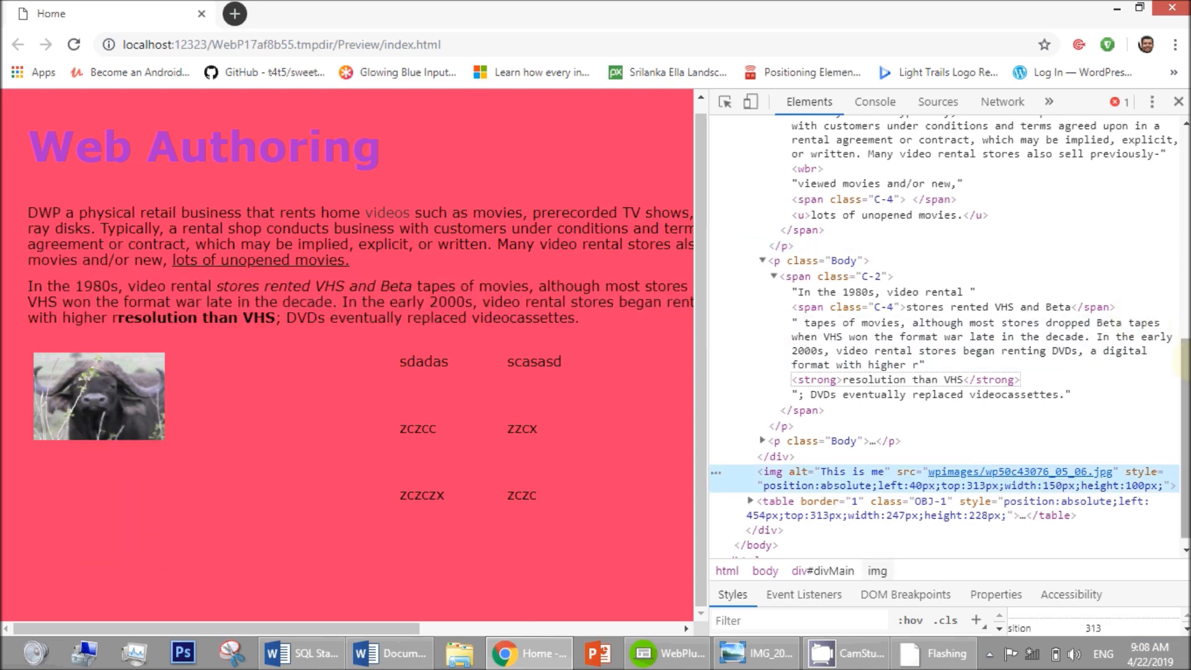
drag(1188, 400, 1189, 407)
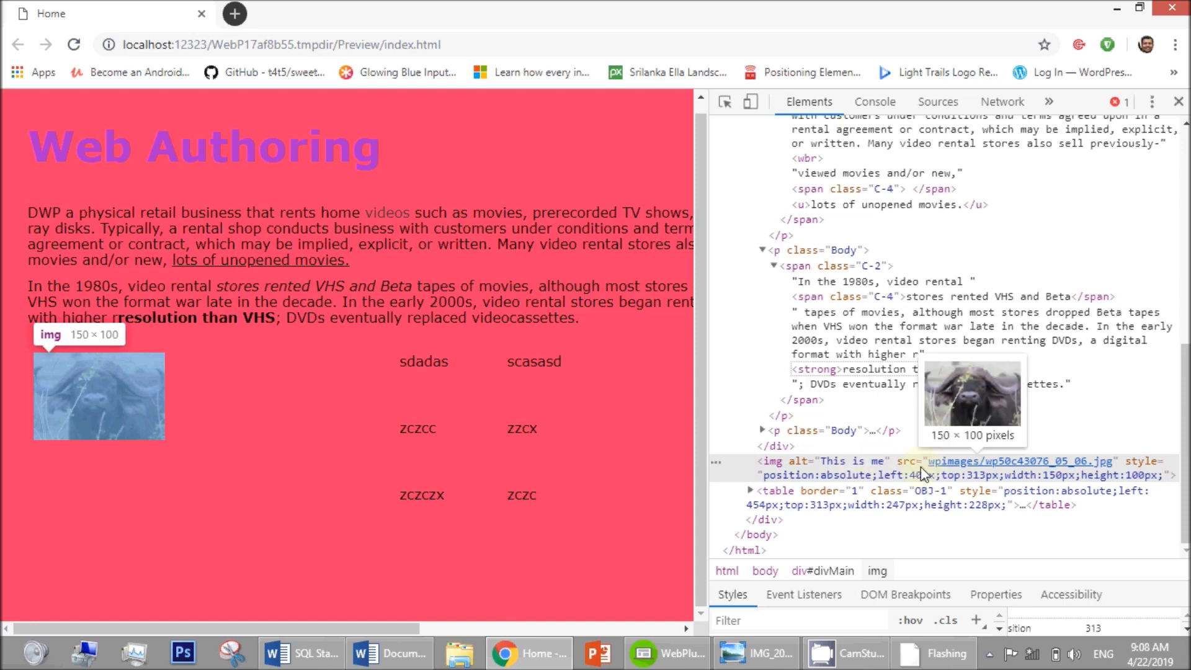
mouse_move(947, 463)
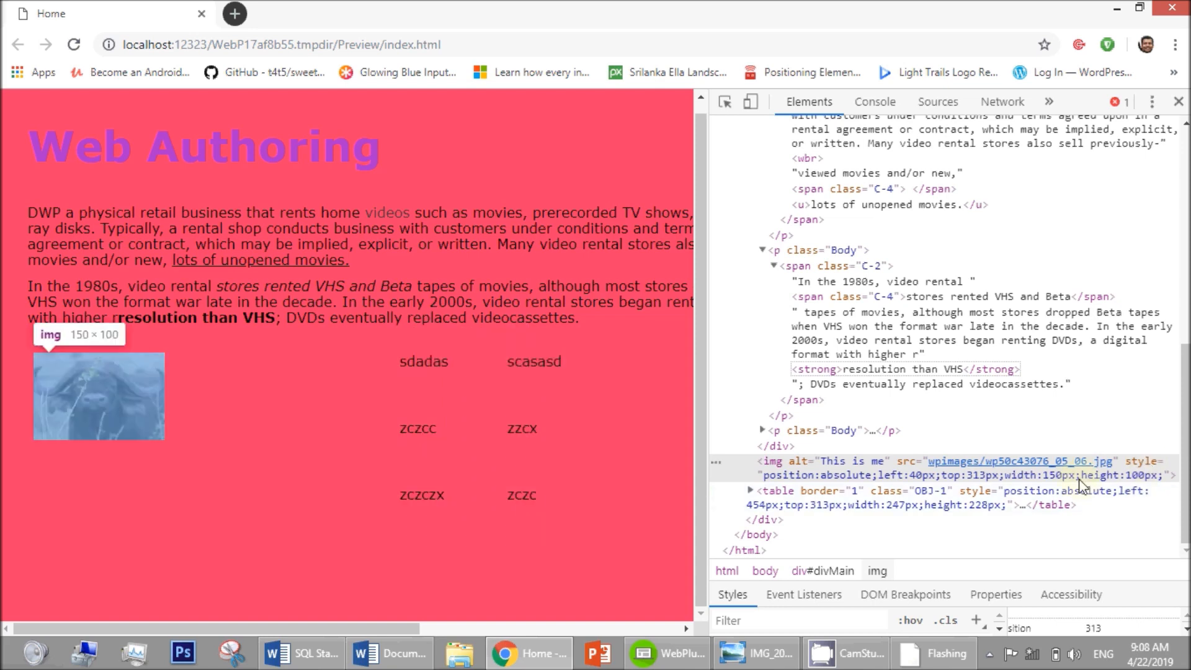
mouse_move(1041, 472)
Open the img element for HTML editing and move "width:150px;height:100px;" out of the style attribute to just after the alt attribute.
right_click(801, 471)
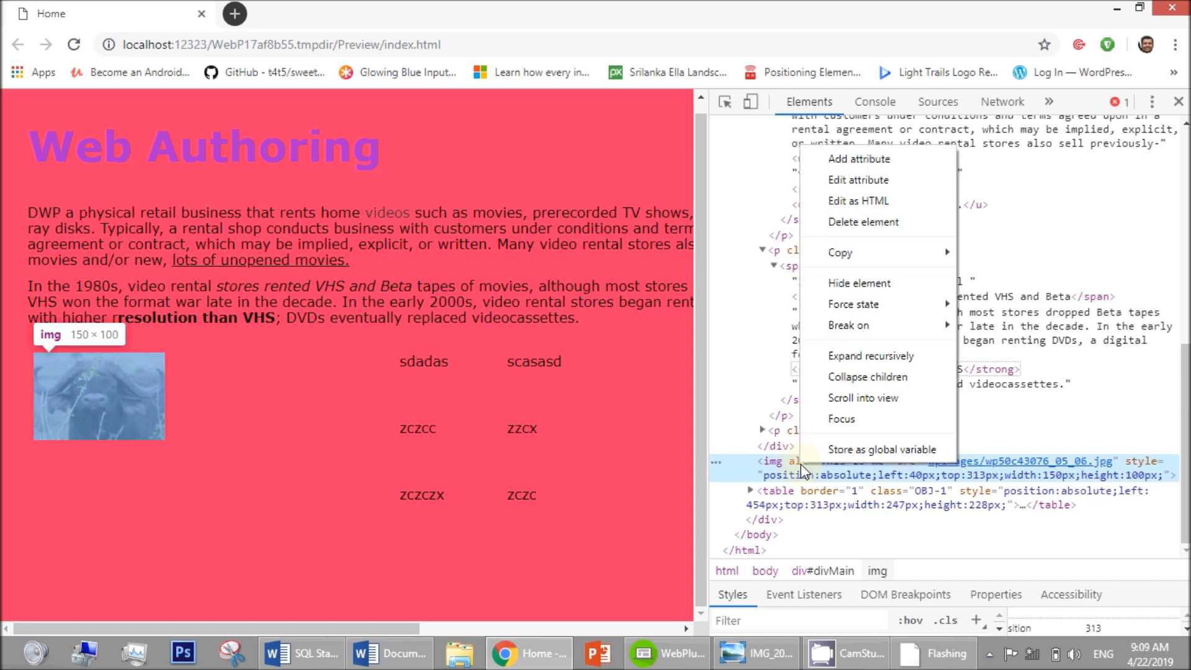
click(859, 201)
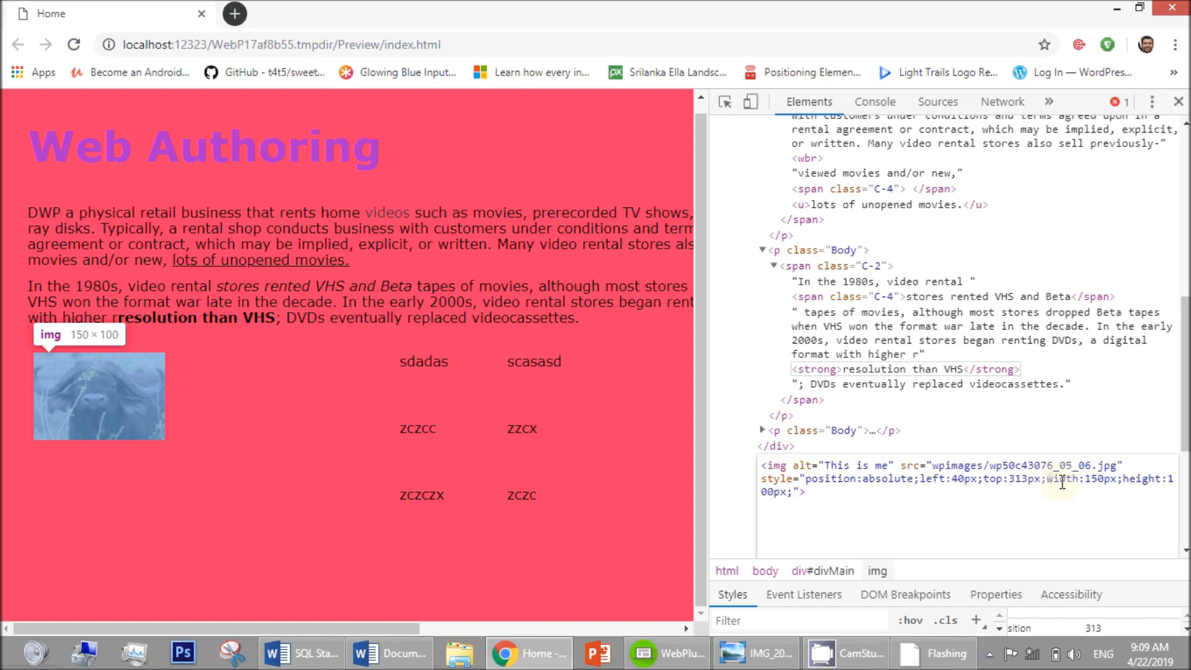
drag(1048, 482, 793, 495)
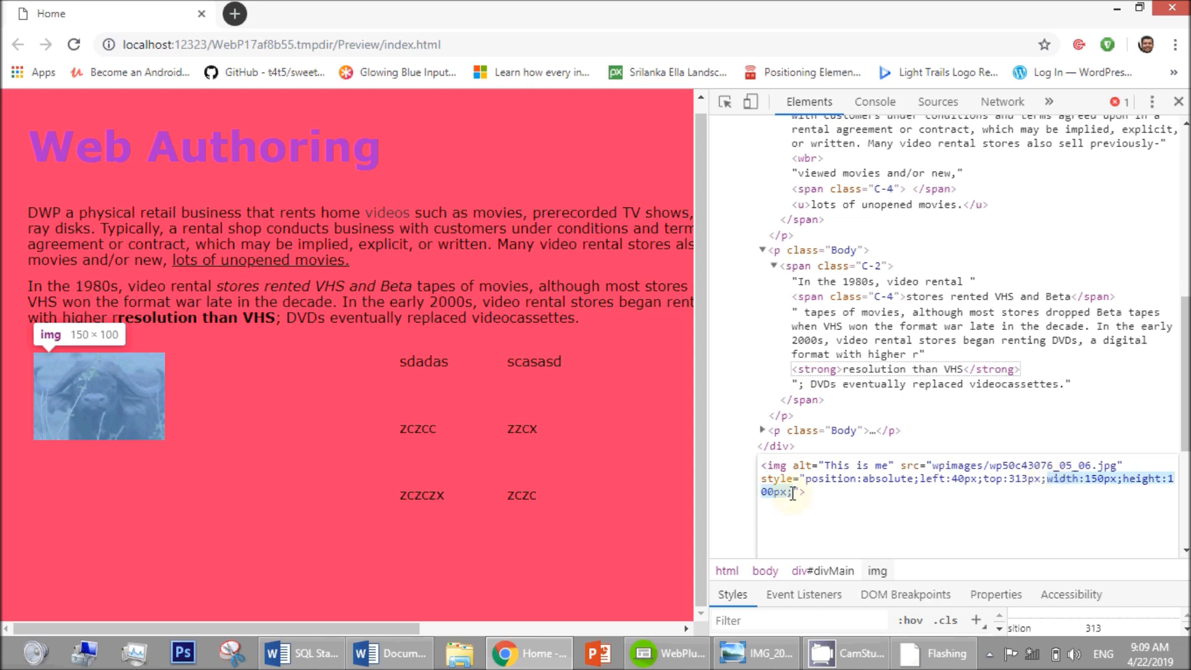
key(BackSpace)
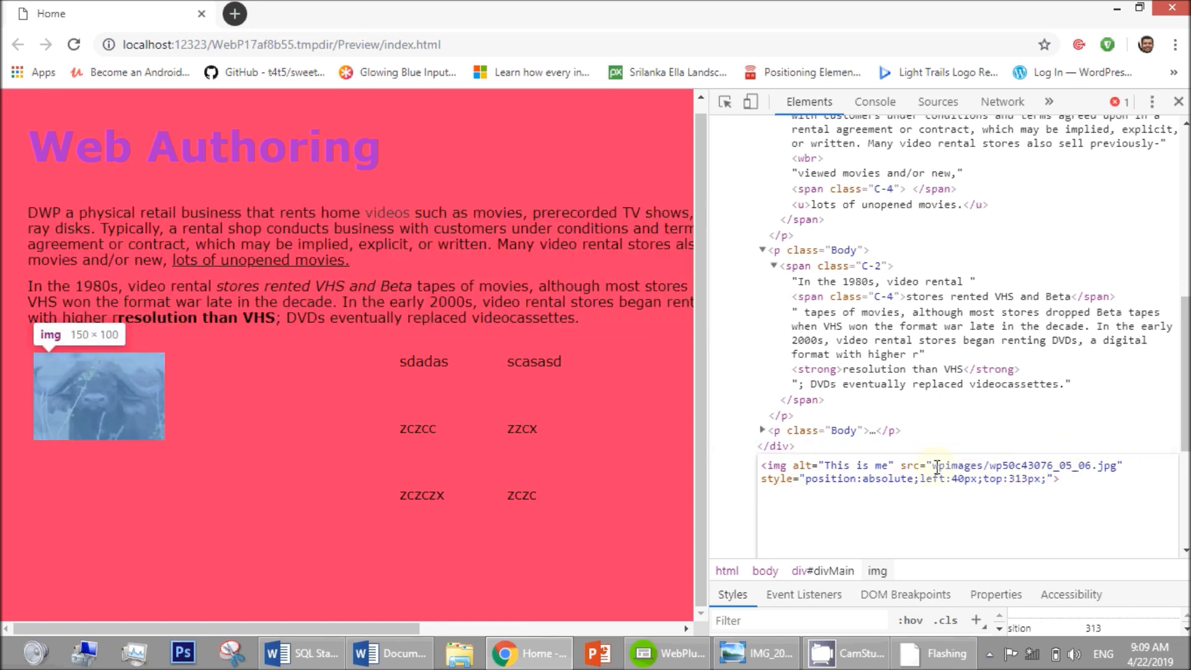
click(897, 466)
key(ctrl+v)
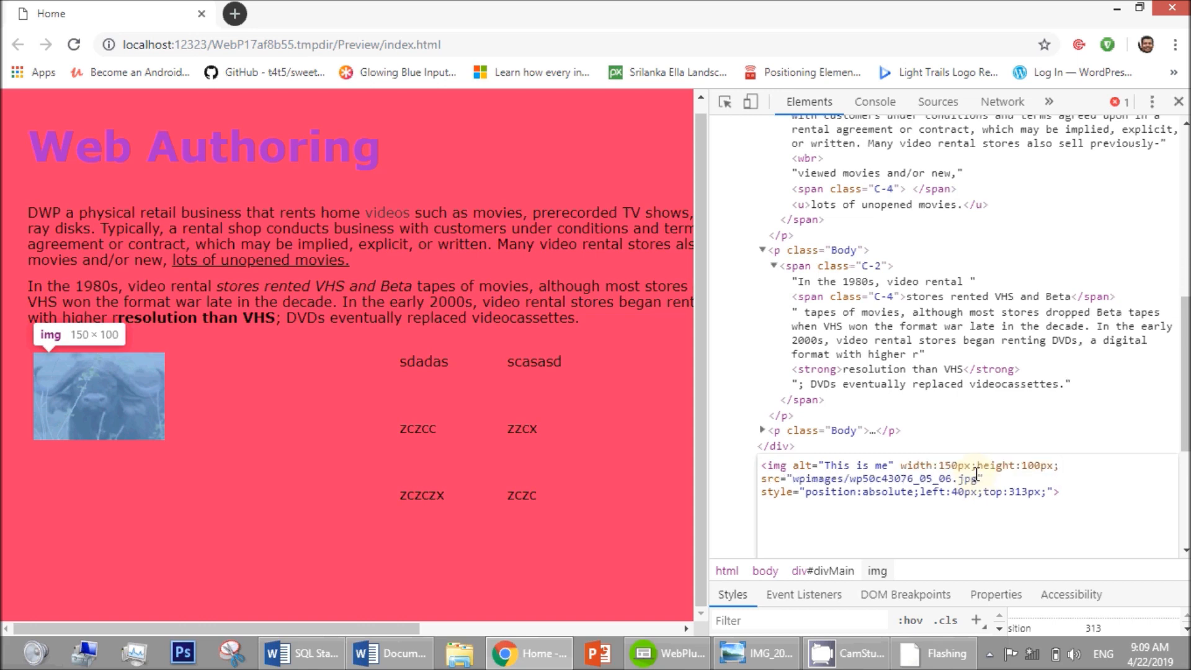
Remove the semicolons after 150px and 100px in the img tag, leaving the width and height separated by a space.
click(981, 470)
click(980, 470)
key(BackSpace)
click(1060, 470)
key(BackSpace)
Enclose the img tag's width value 150px and height value 100px in double quotation marks.
click(942, 467)
text(")
key(Right)
key(Right)
key(Right)
key(Right)
key(Right)
text(")
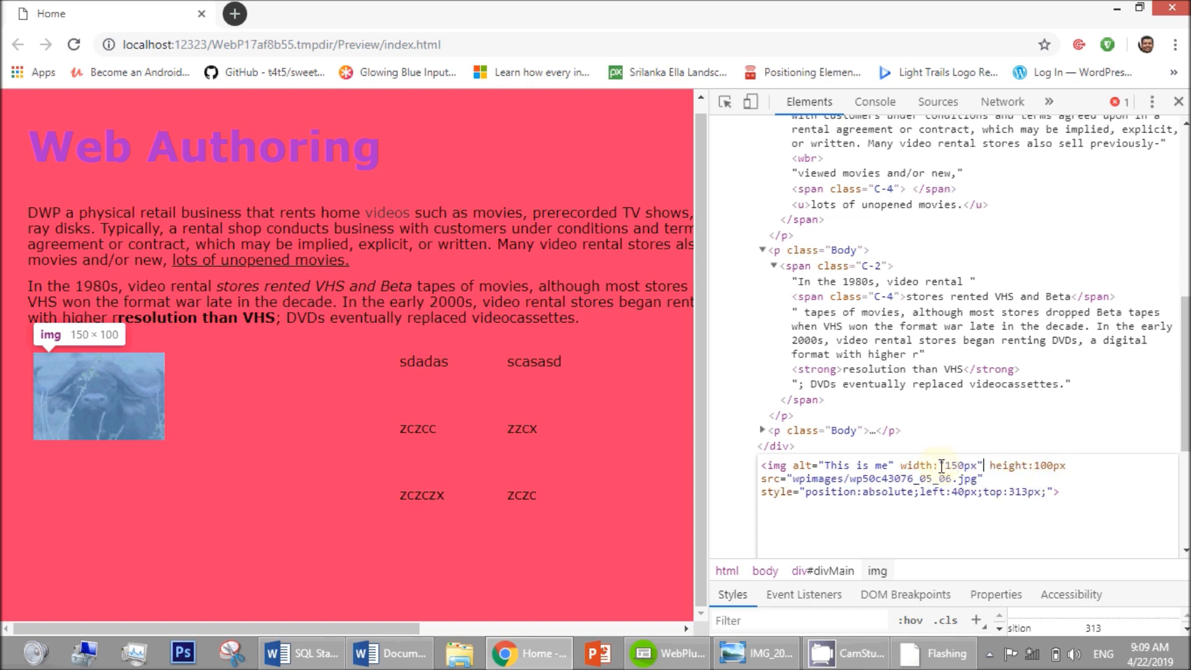
click(1034, 466)
text(")
click(1081, 470)
key(BackSpace)
text(")
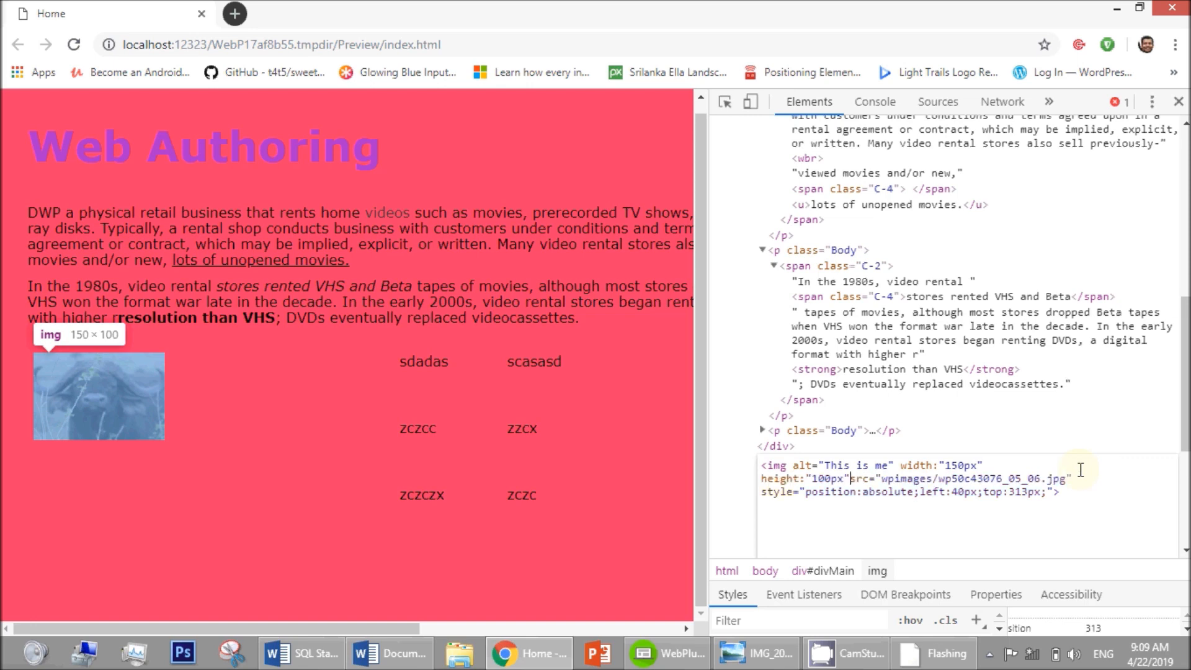
Replace the colons after width and height in the img tag with equals signs.
click(940, 467)
key(BackSpace)
text(=)
click(802, 479)
key(BackSpace)
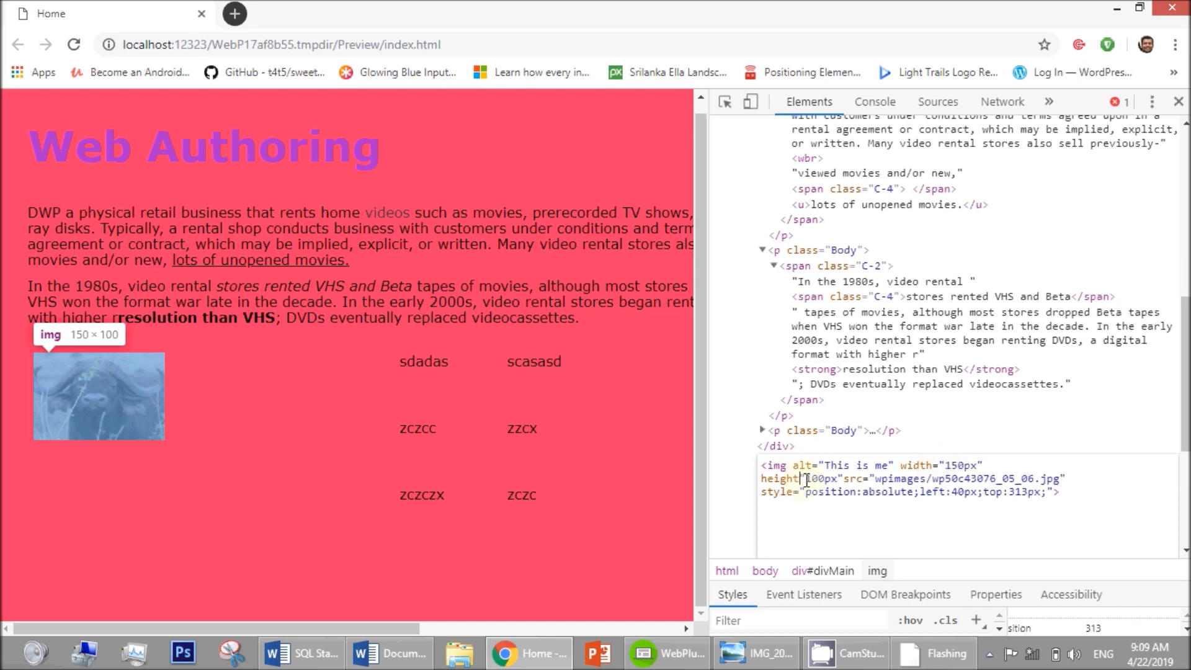
text(=)
Insert a space between the img tag's height value and its src attribute, and apply the HTML edit.
click(895, 479)
click(846, 479)
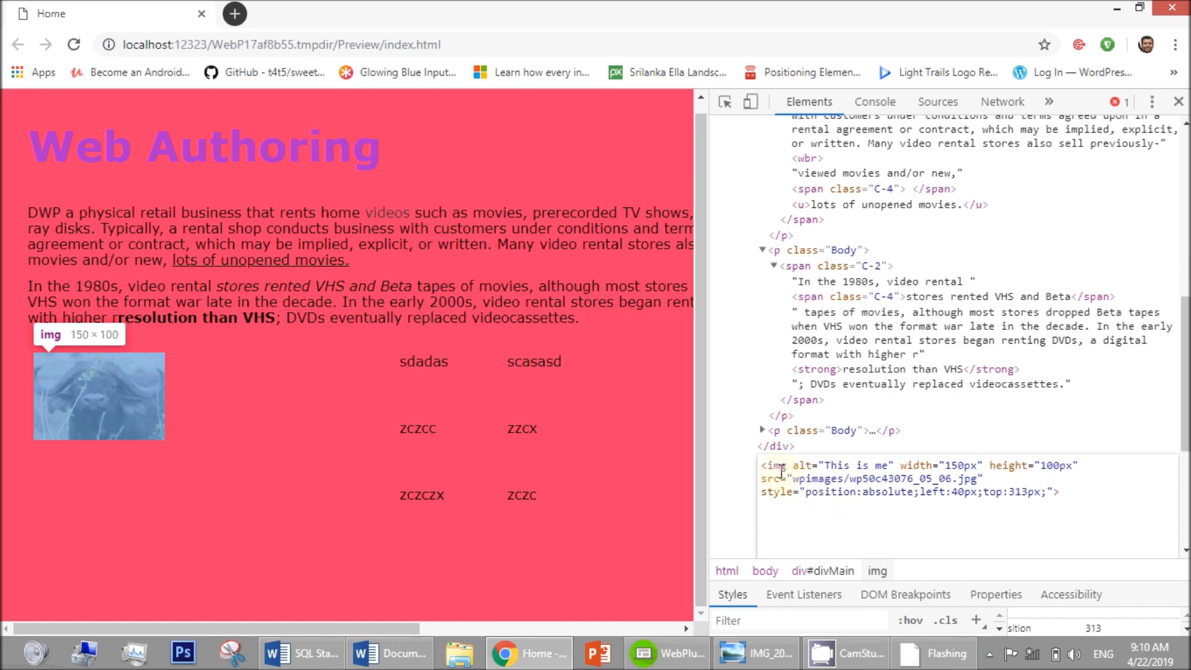
click(900, 466)
click(821, 490)
click(807, 490)
click(727, 374)
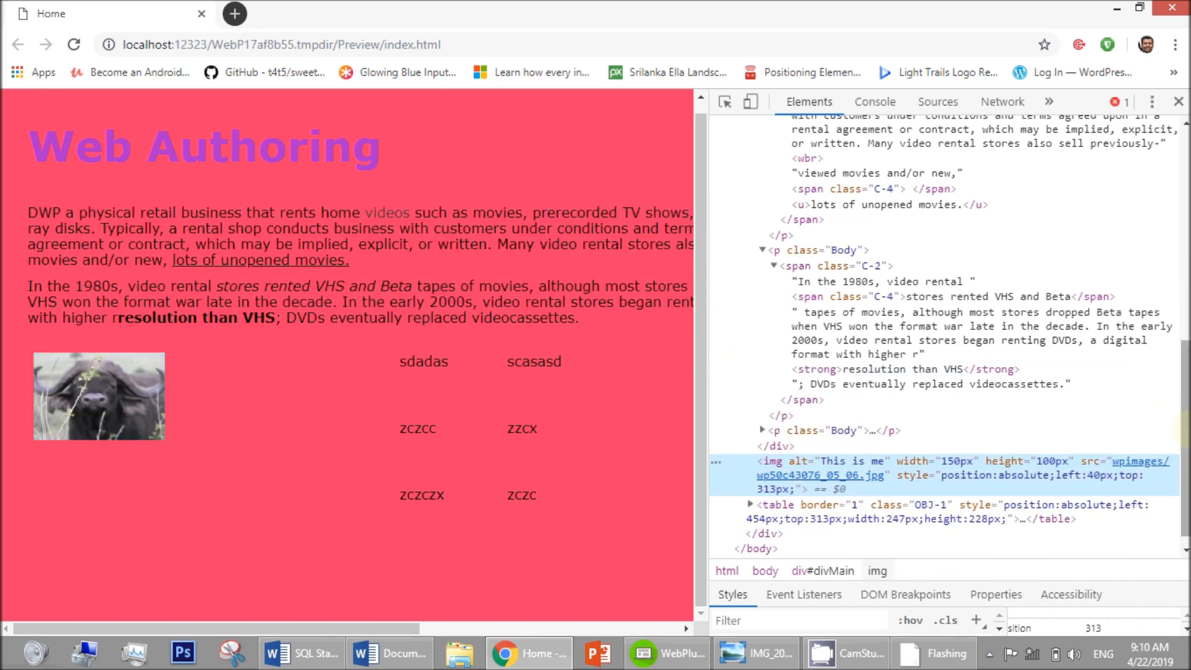
Copy the edited img element from the page's code.
drag(1186, 458, 1189, 473)
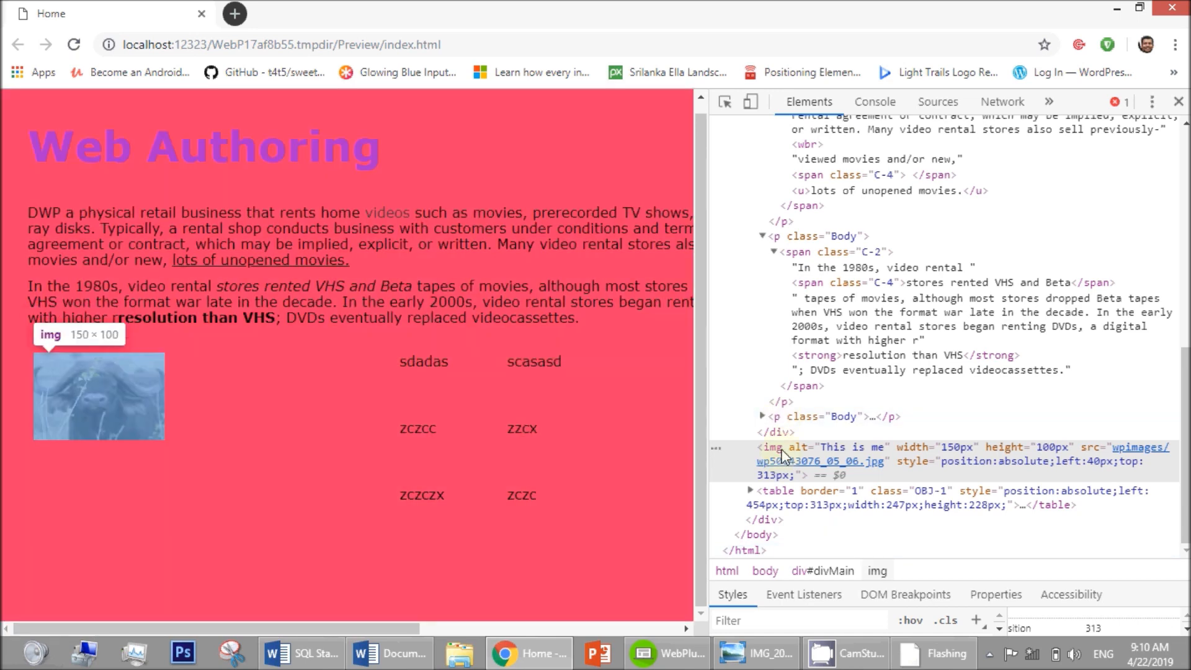
right_click(782, 457)
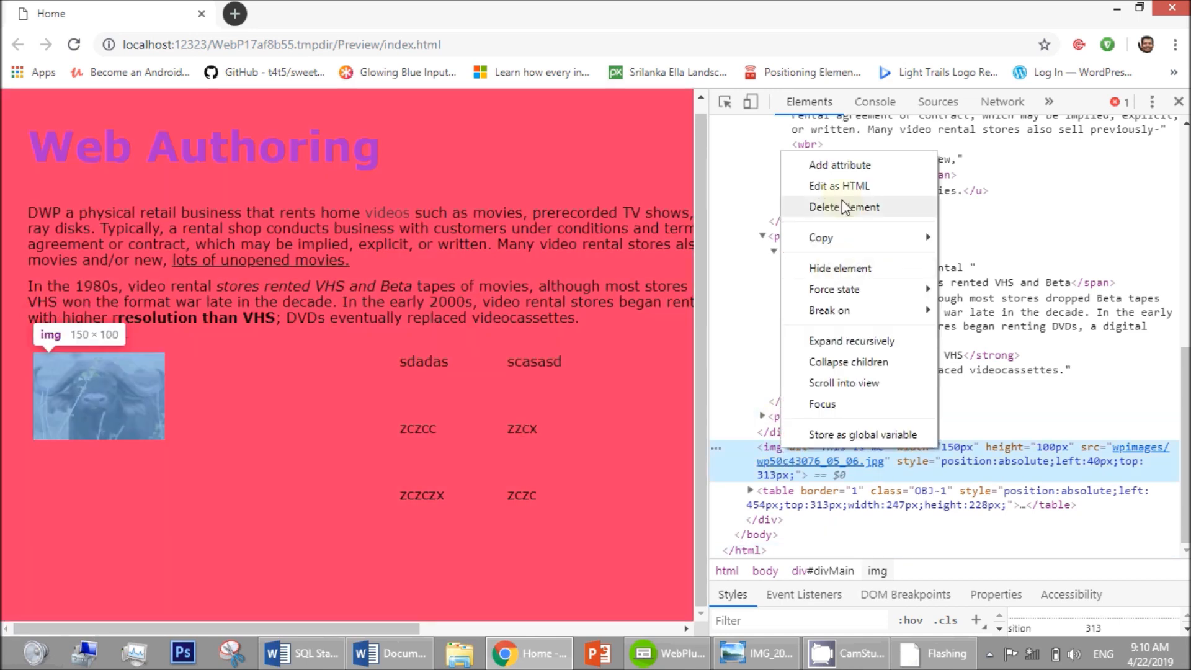
mouse_move(925, 236)
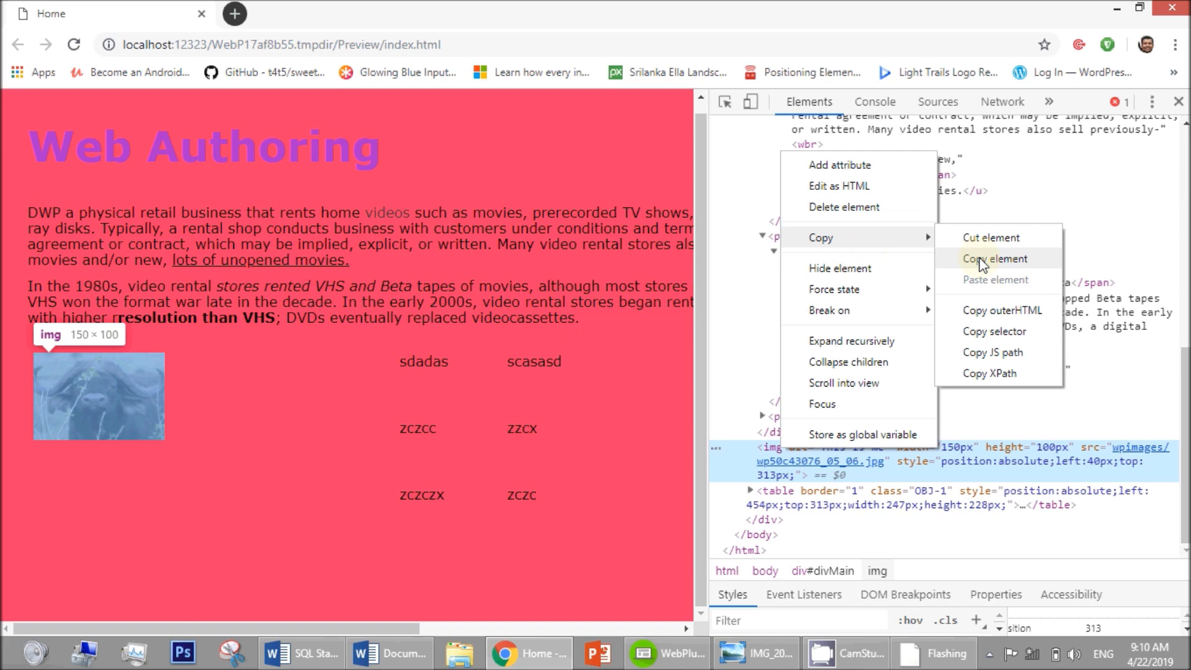
click(981, 261)
Switch to the Word document and paste the img code on a new line below the strong code, followed by an empty line.
key(alt+Tab)
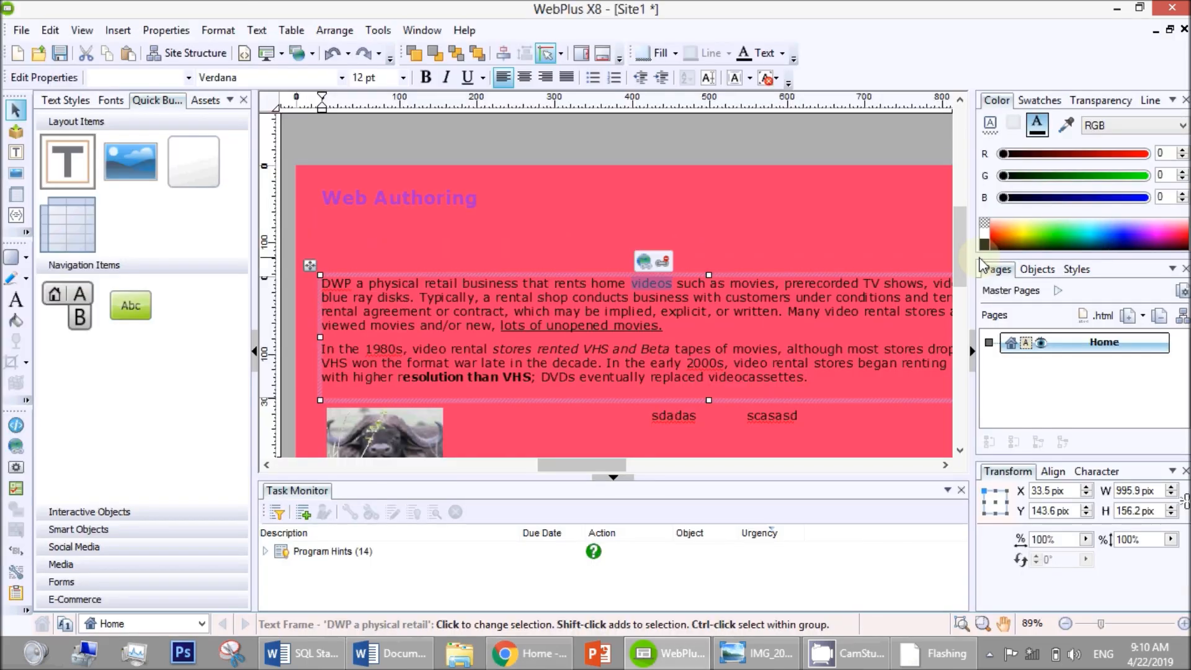
key(alt+Tab)
key(alt+Tab)
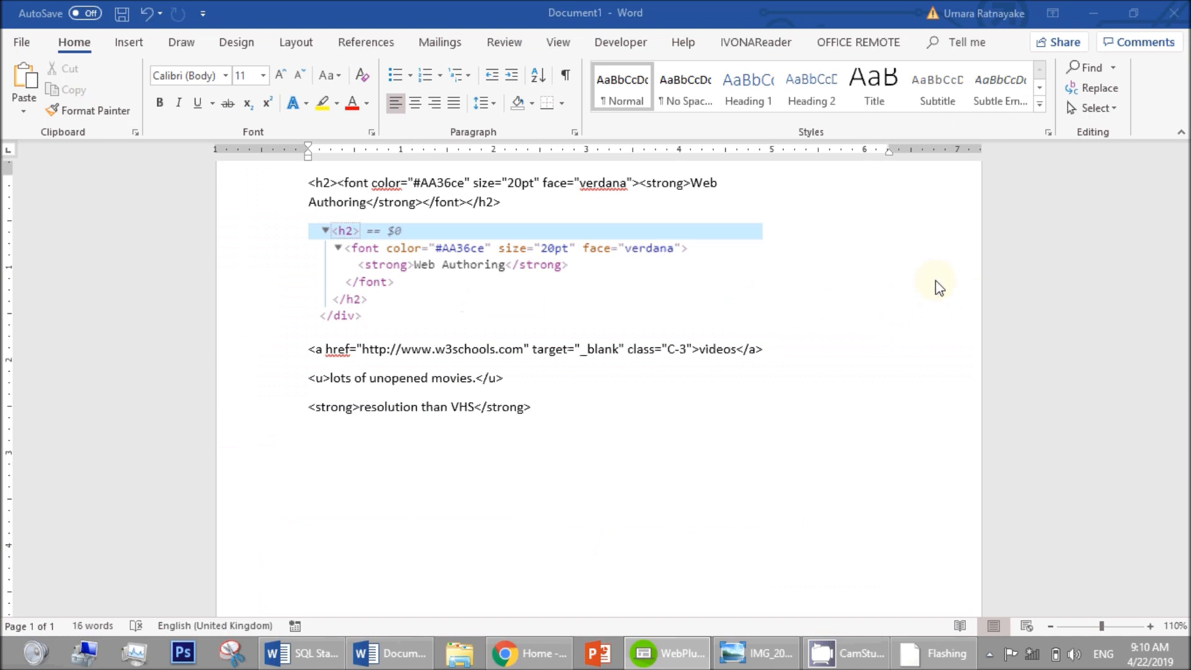
click(515, 429)
key(Return)
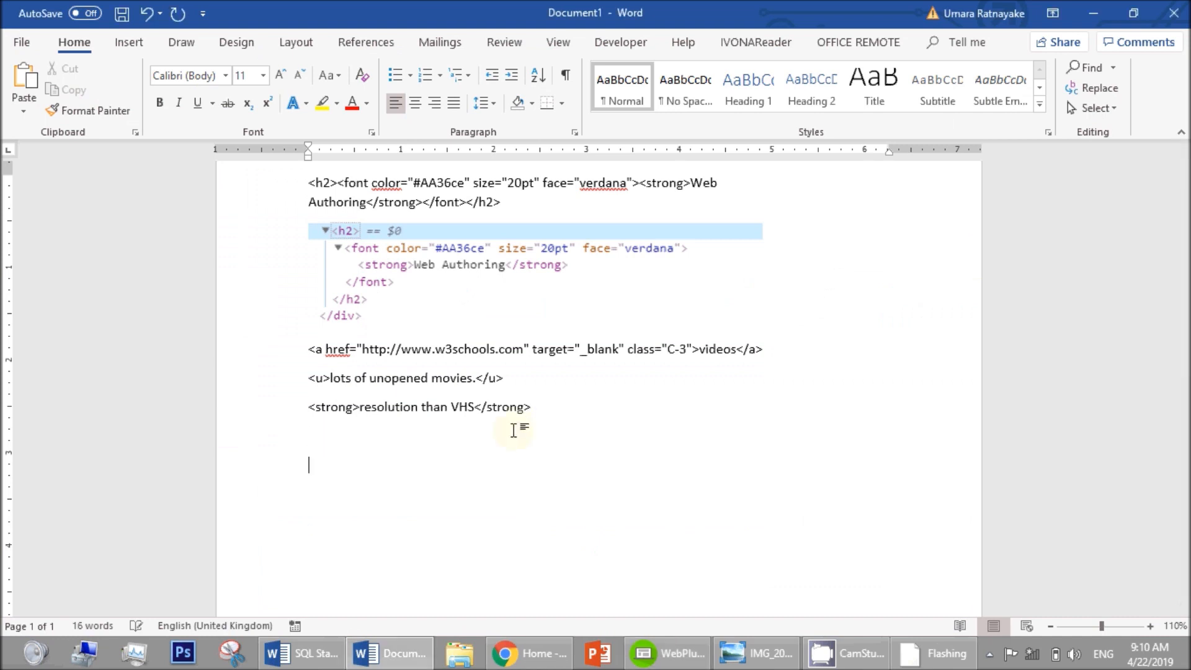
key(BackSpace)
key(ctrl+v)
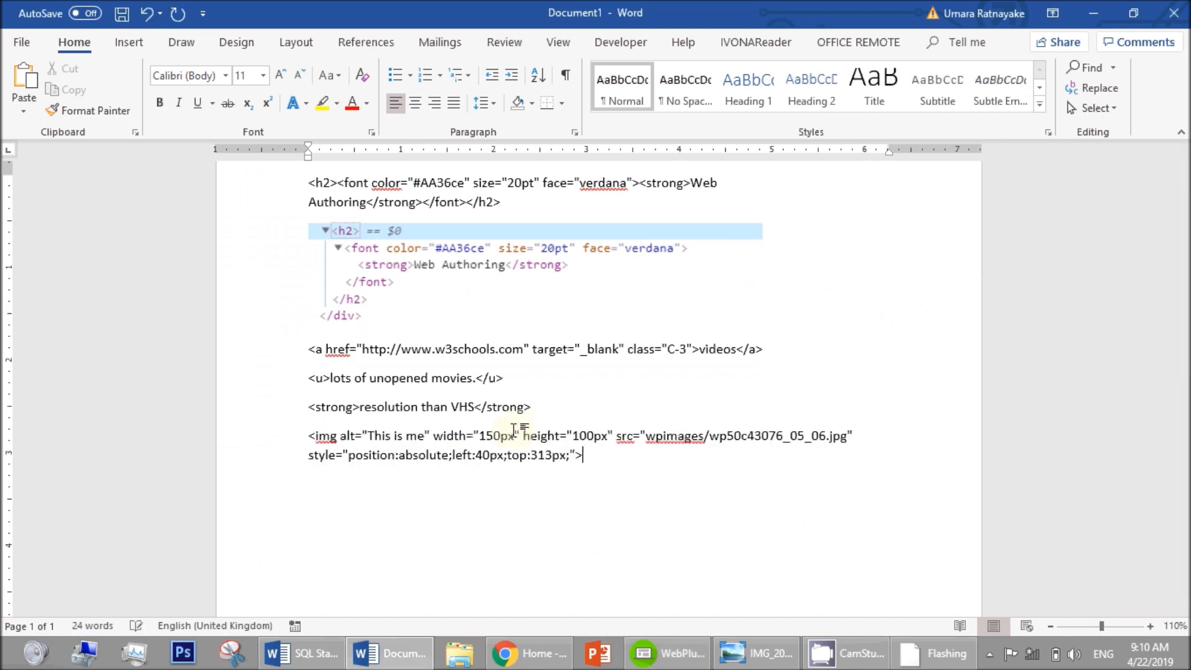
key(Return)
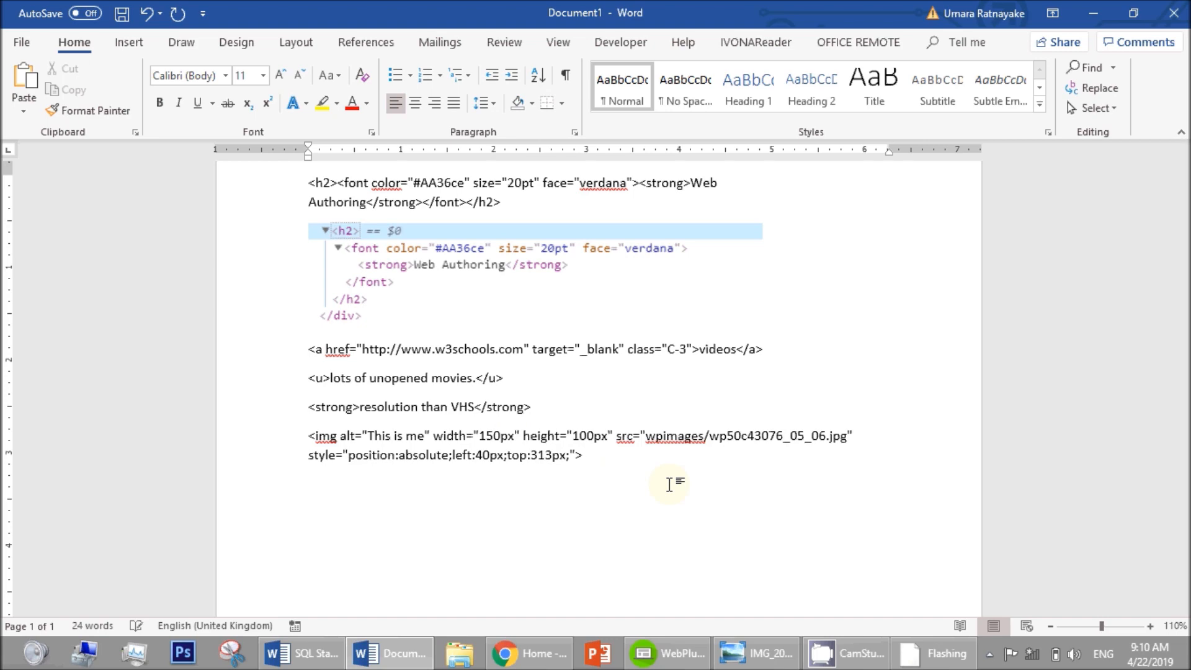
key(alt+Tab)
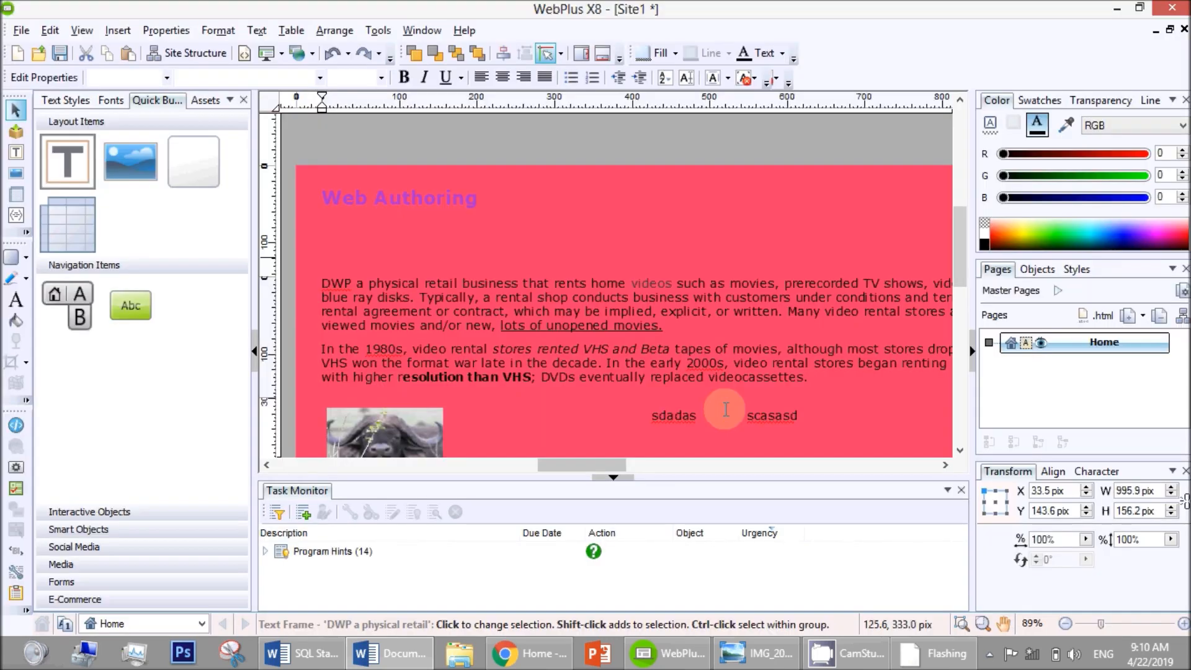
drag(955, 249, 954, 307)
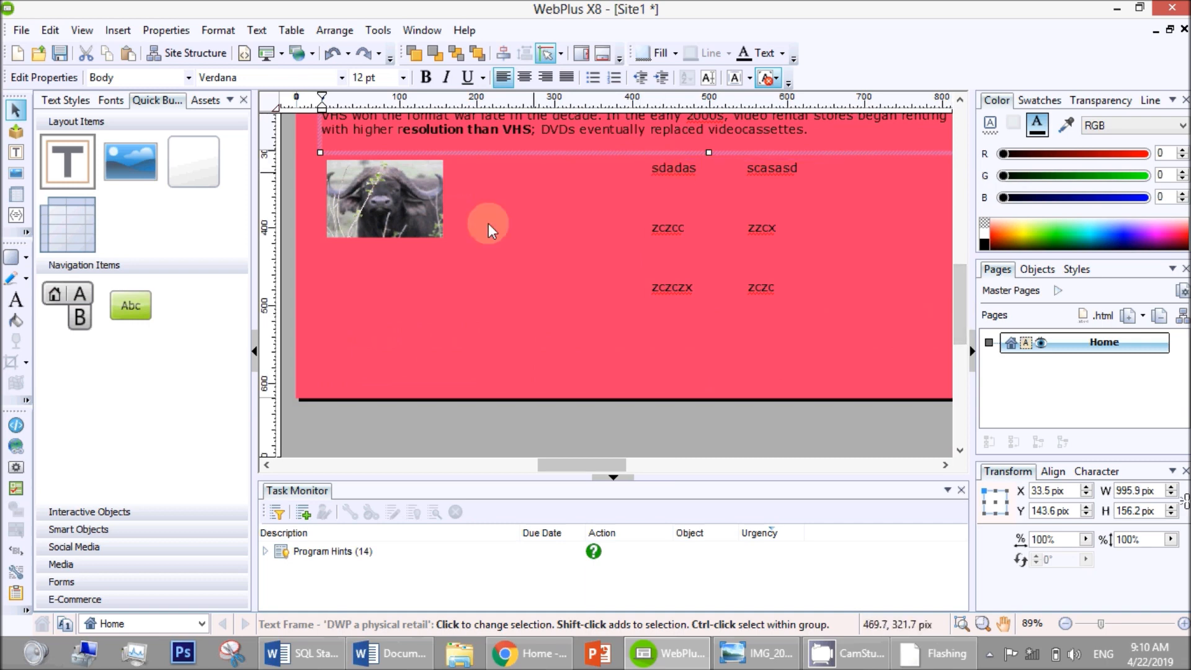
key(alt+Tab)
key(alt+Tab)
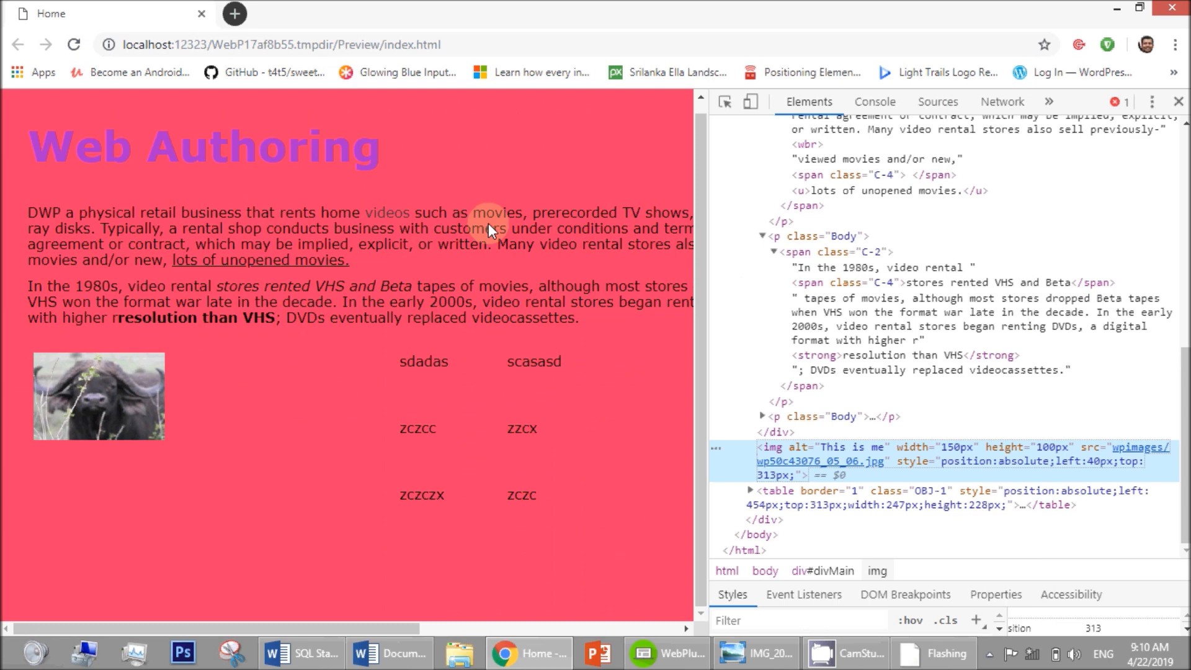
key(alt+Tab)
key(alt+Tab)
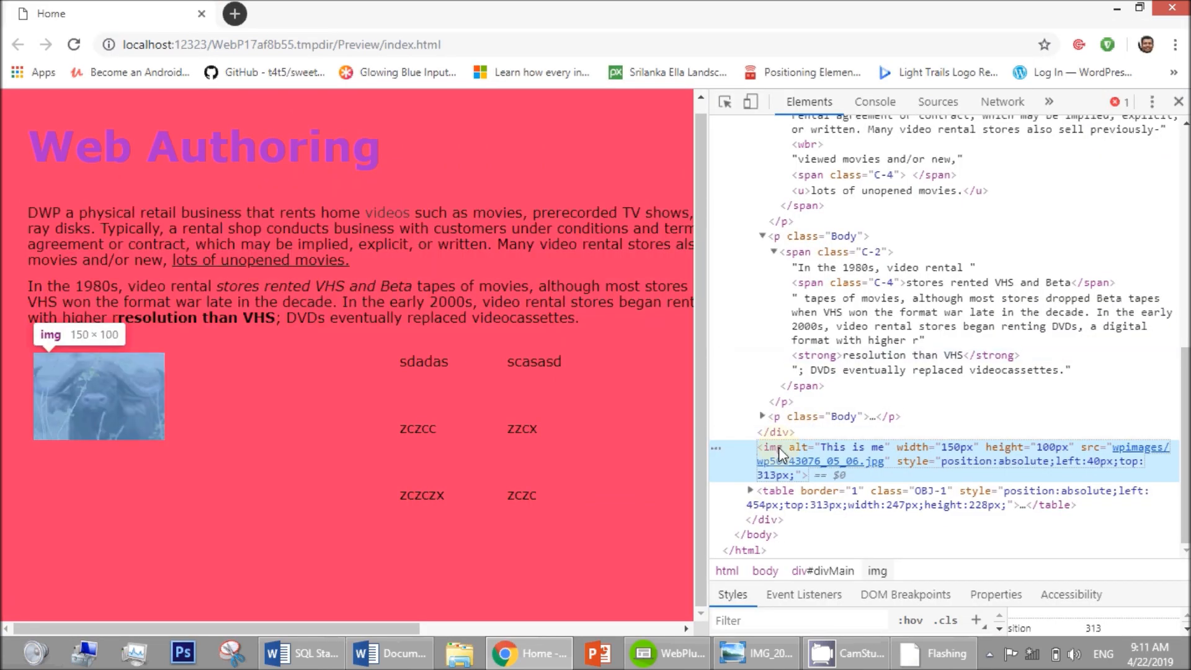
Try pasting the img element's outer HTML from Chrome into the Word document, and undo the paste.
right_click(779, 449)
mouse_move(861, 237)
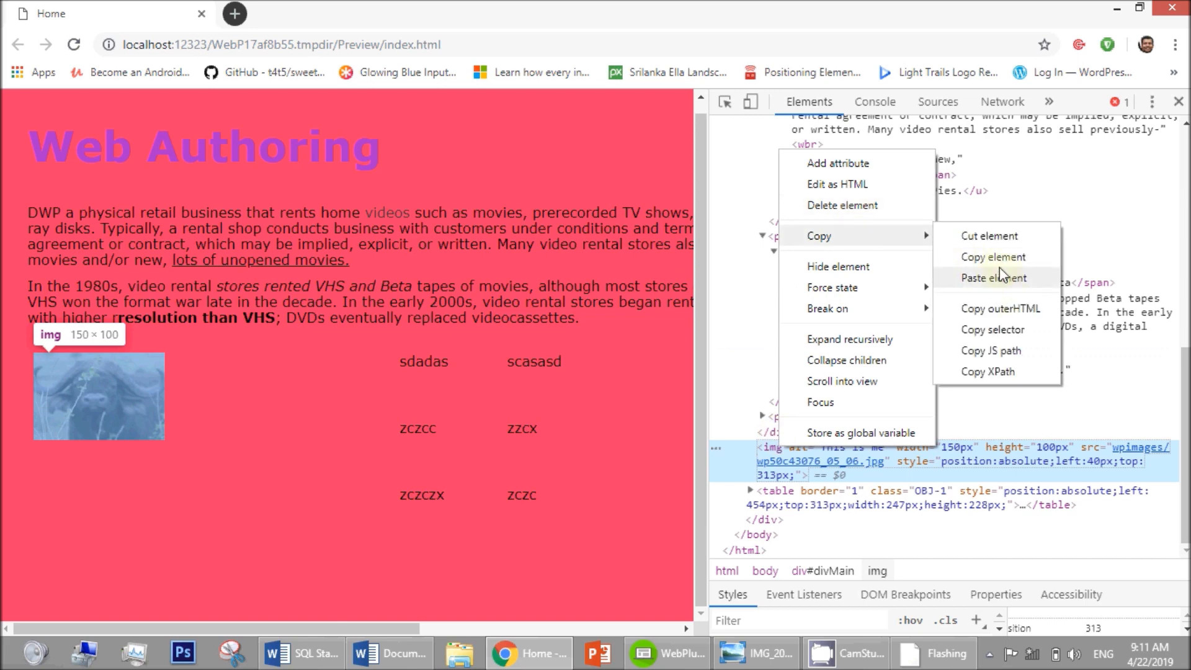
click(991, 310)
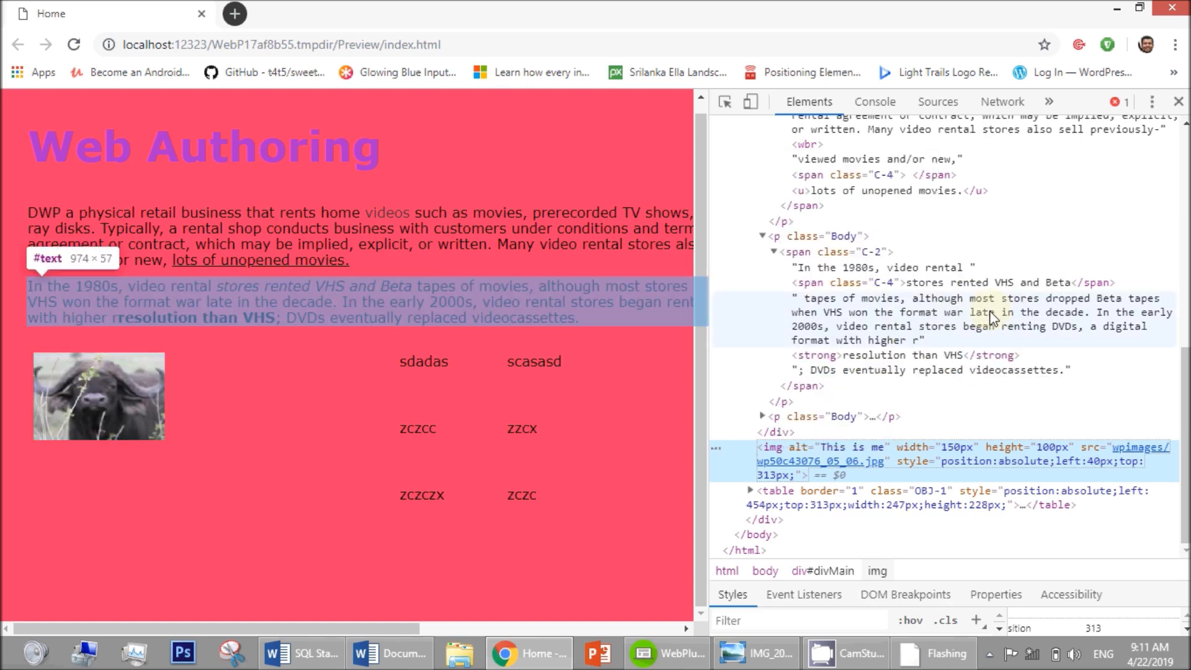
key(alt+Tab)
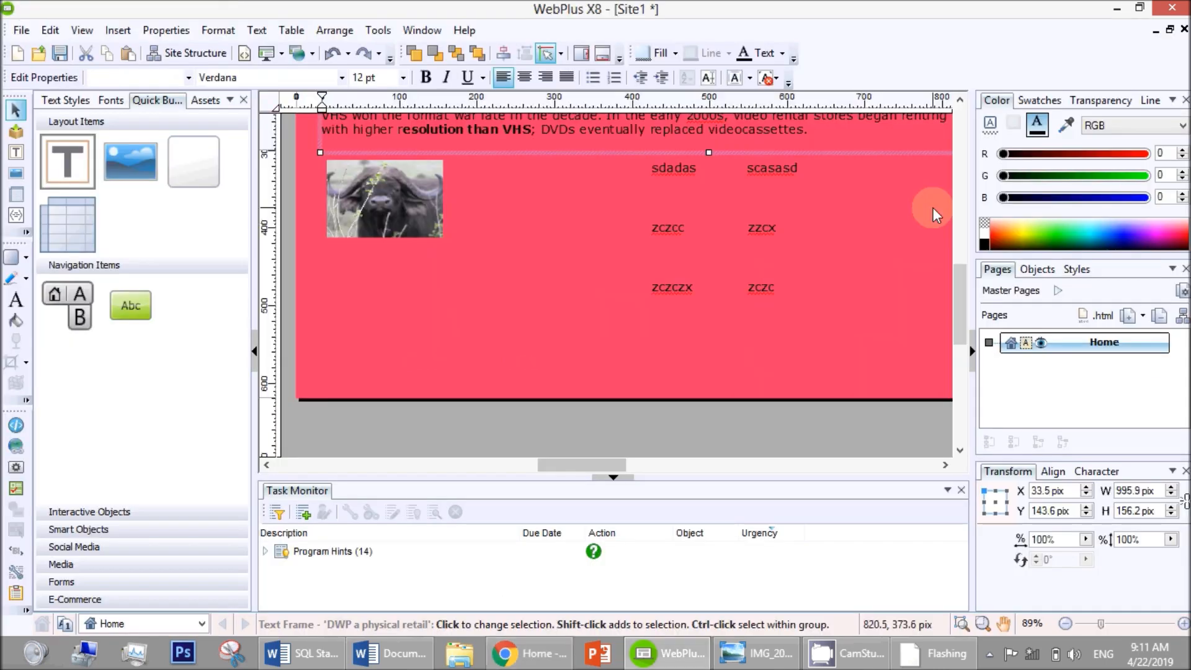
key(alt+Tab)
key(alt+Tab)
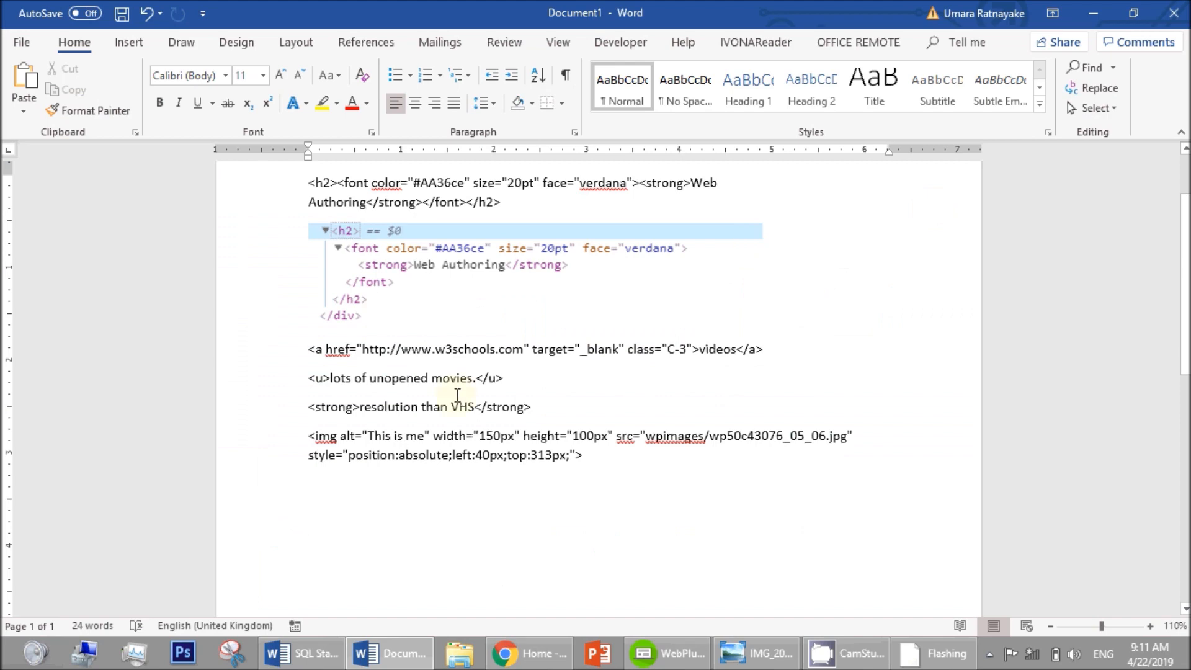
key(ctrl+v)
key(ctrl+z)
Return to Chrome and inspect the table's "sdadas" cell to expand the table's code down to that span.
key(alt+Tab)
key(alt+Tab)
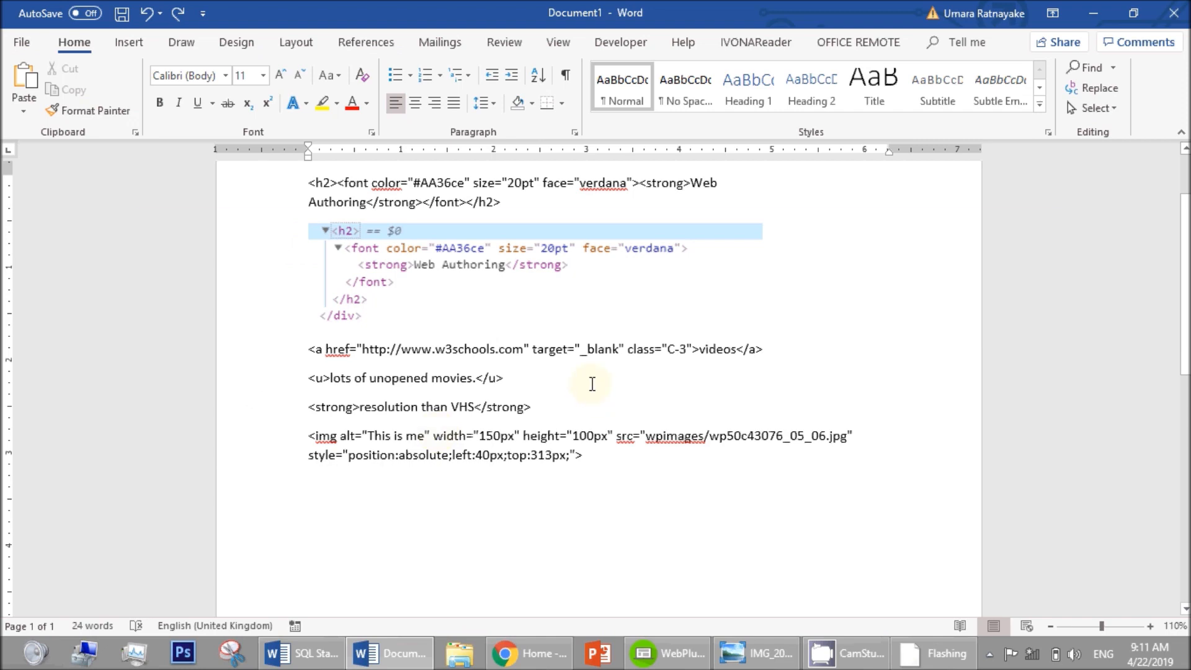
key(alt+Tab)
key(alt+Tab)
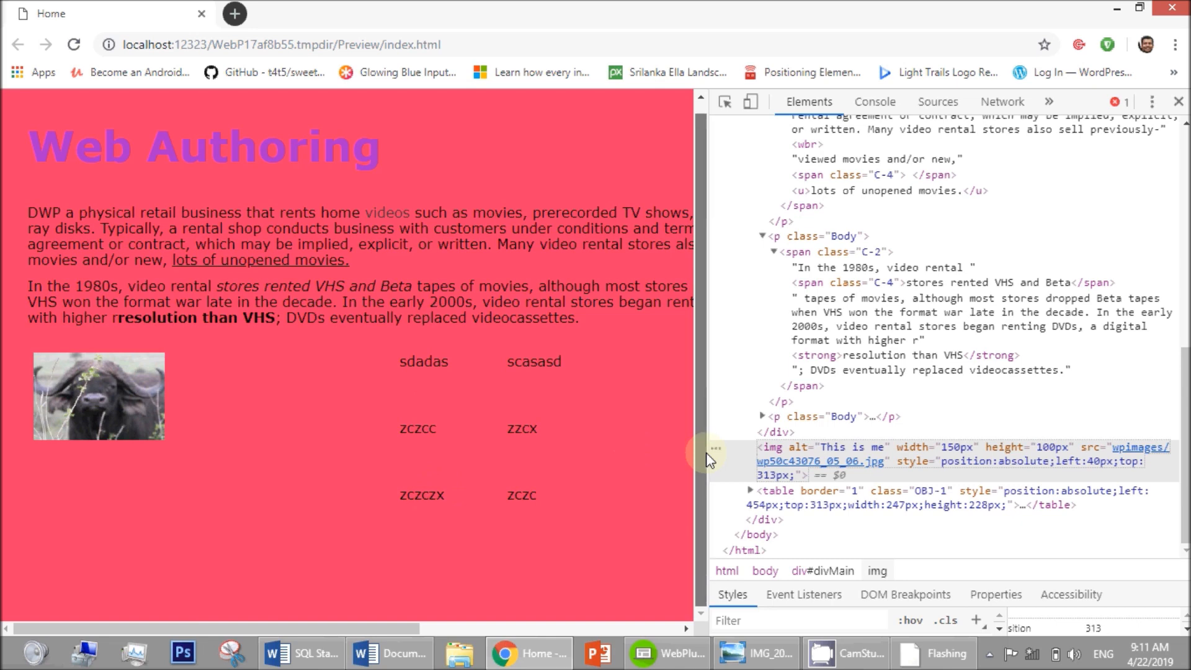
scroll(704, 486, up, 1)
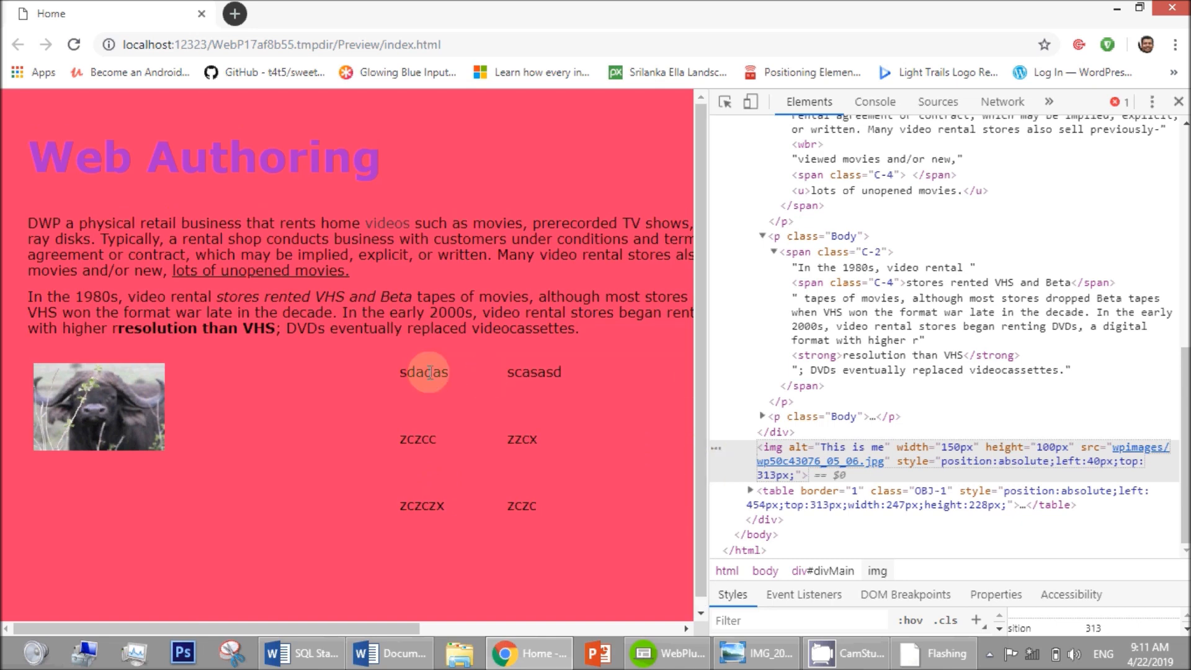
right_click(429, 372)
click(489, 595)
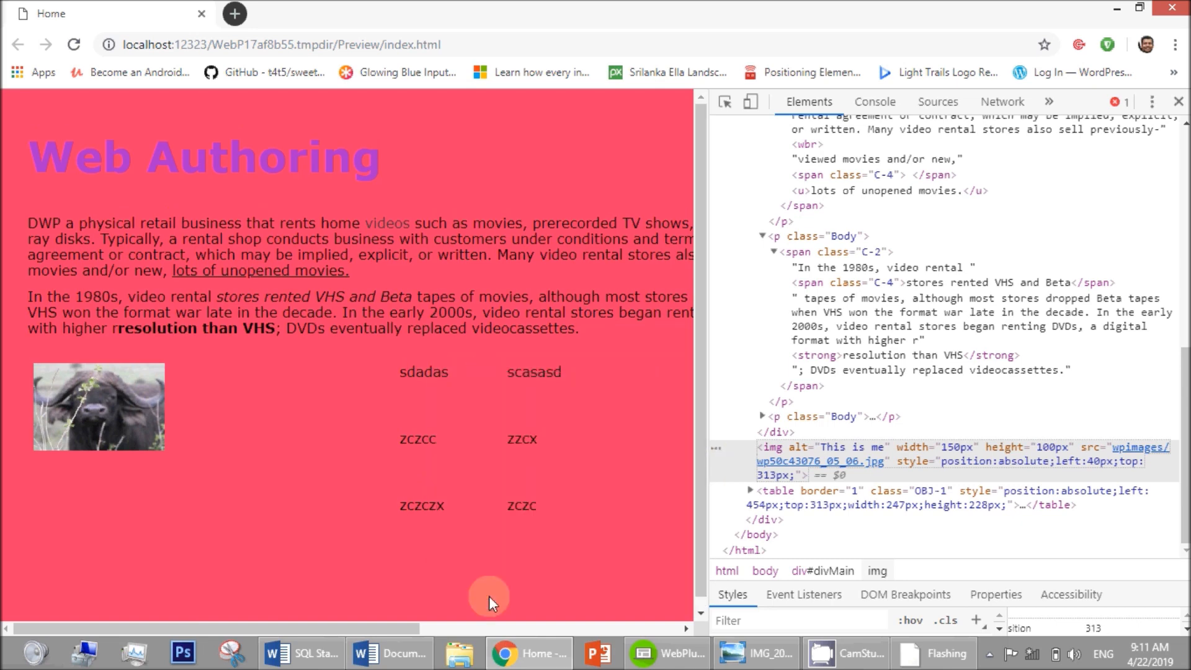
click(1186, 434)
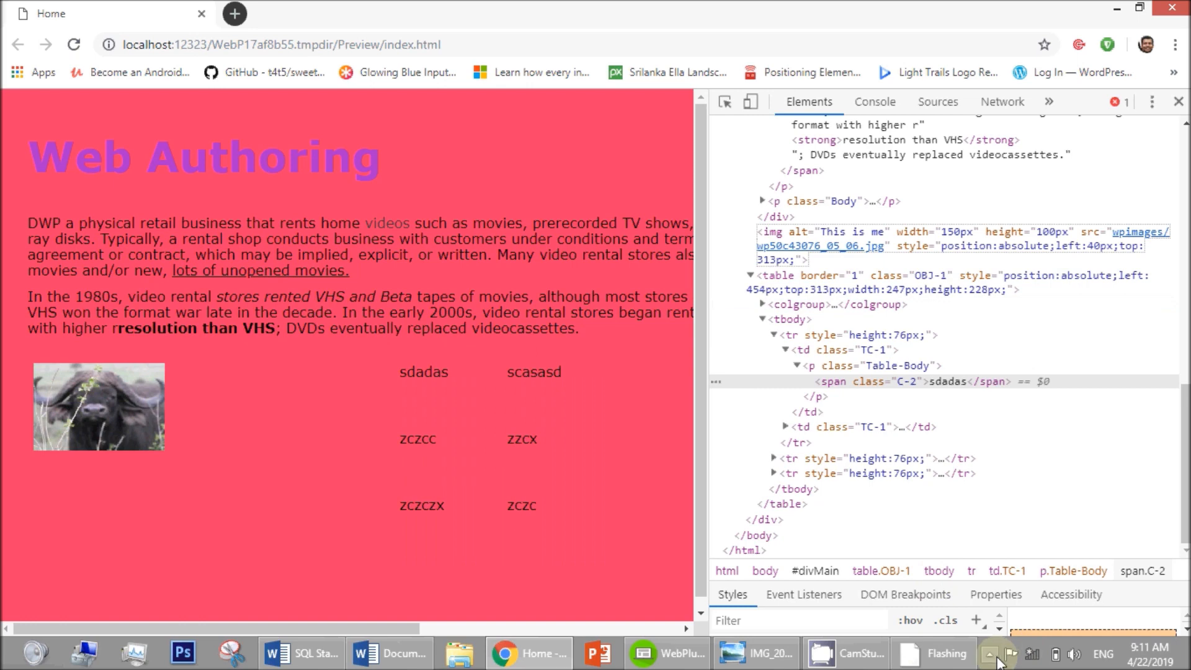
click(993, 657)
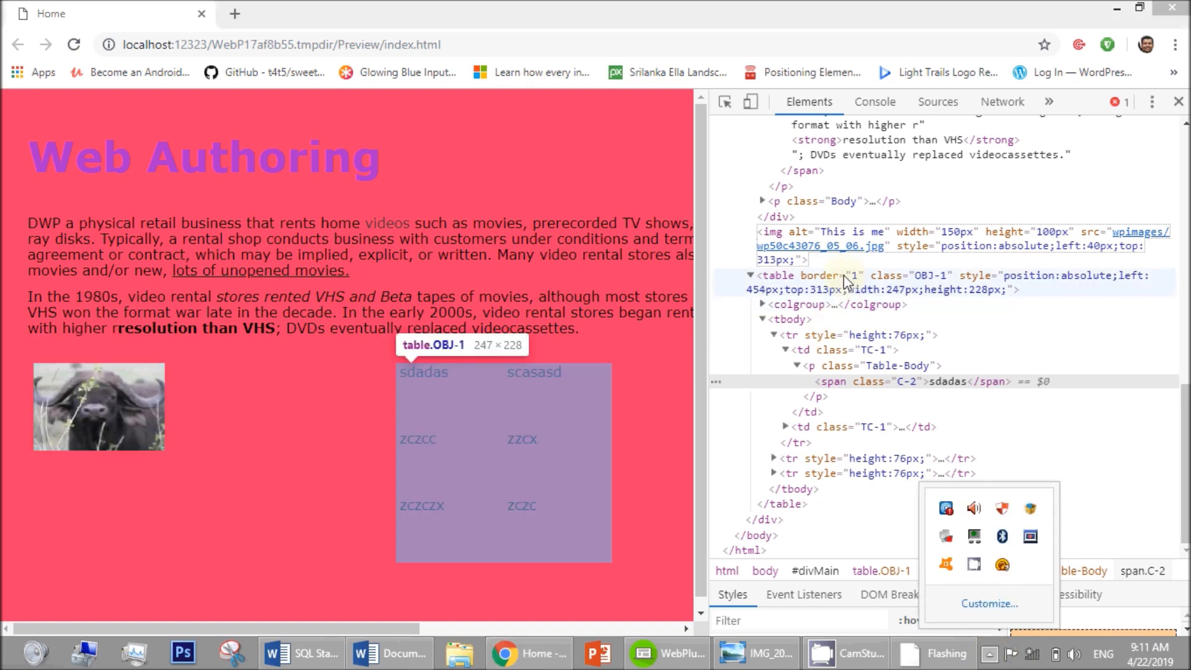
click(974, 563)
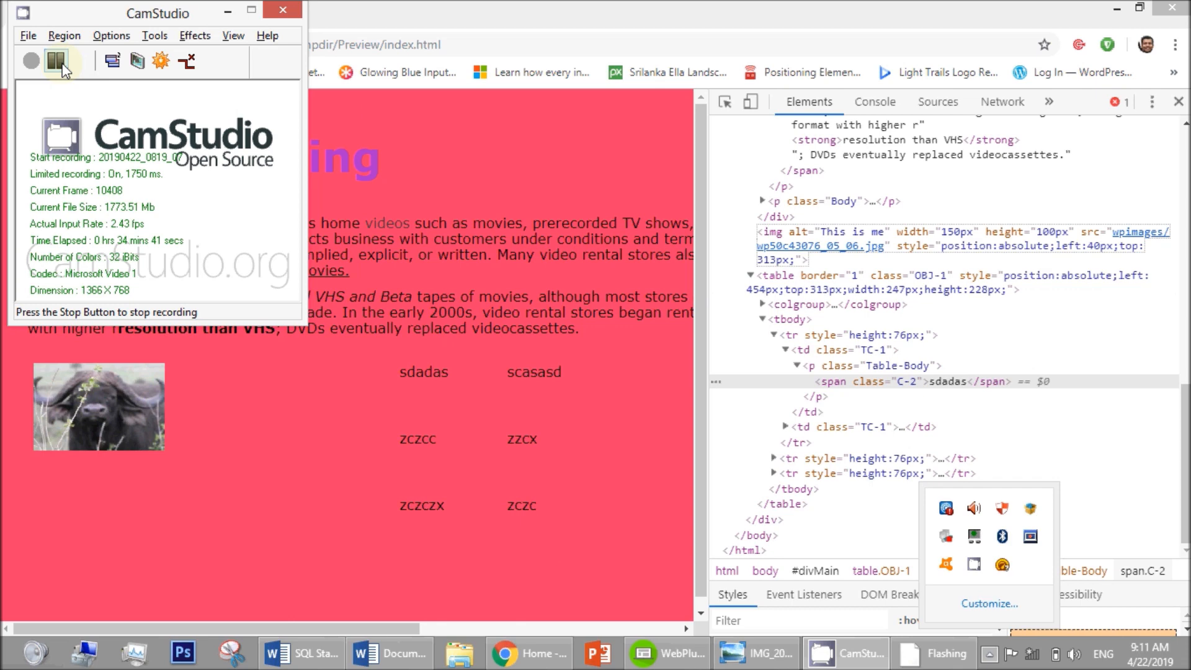
click(55, 60)
click(32, 60)
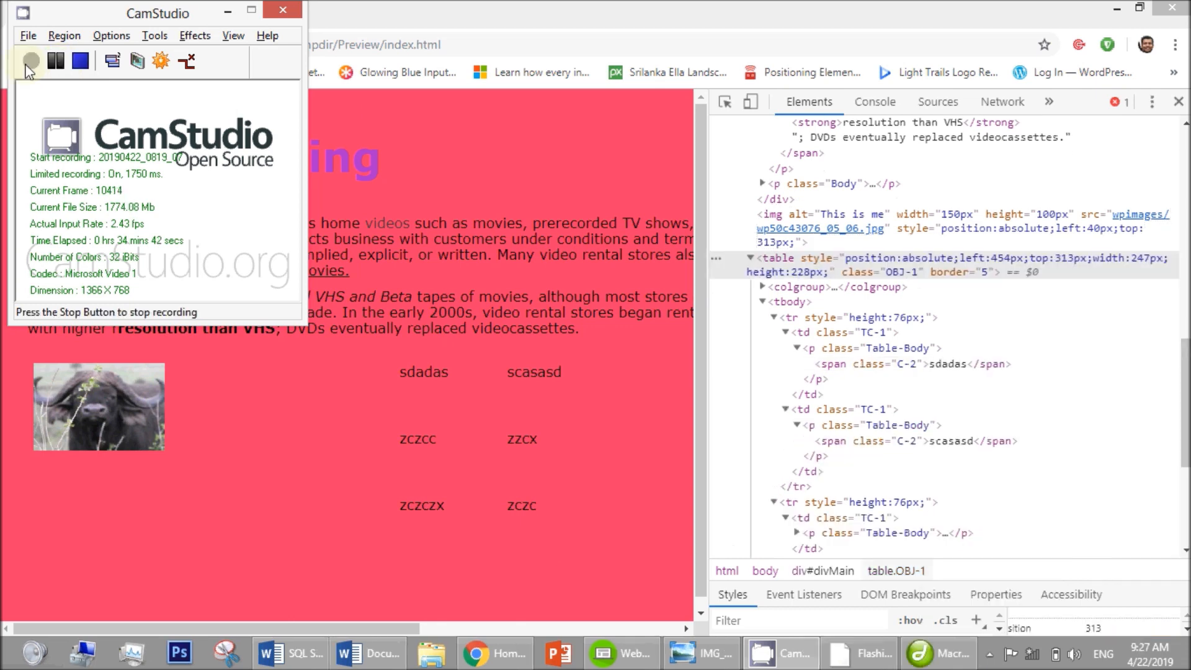
click(382, 8)
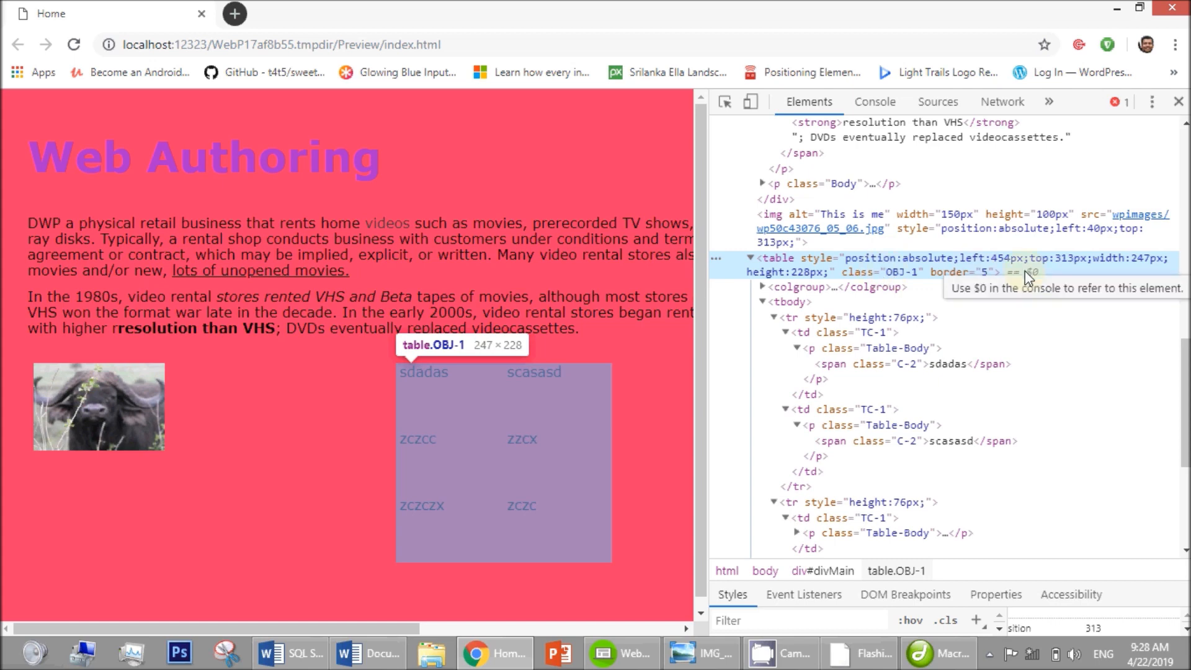
Set the table element's border attribute to 1.
double_click(983, 272)
text(1)
key(Return)
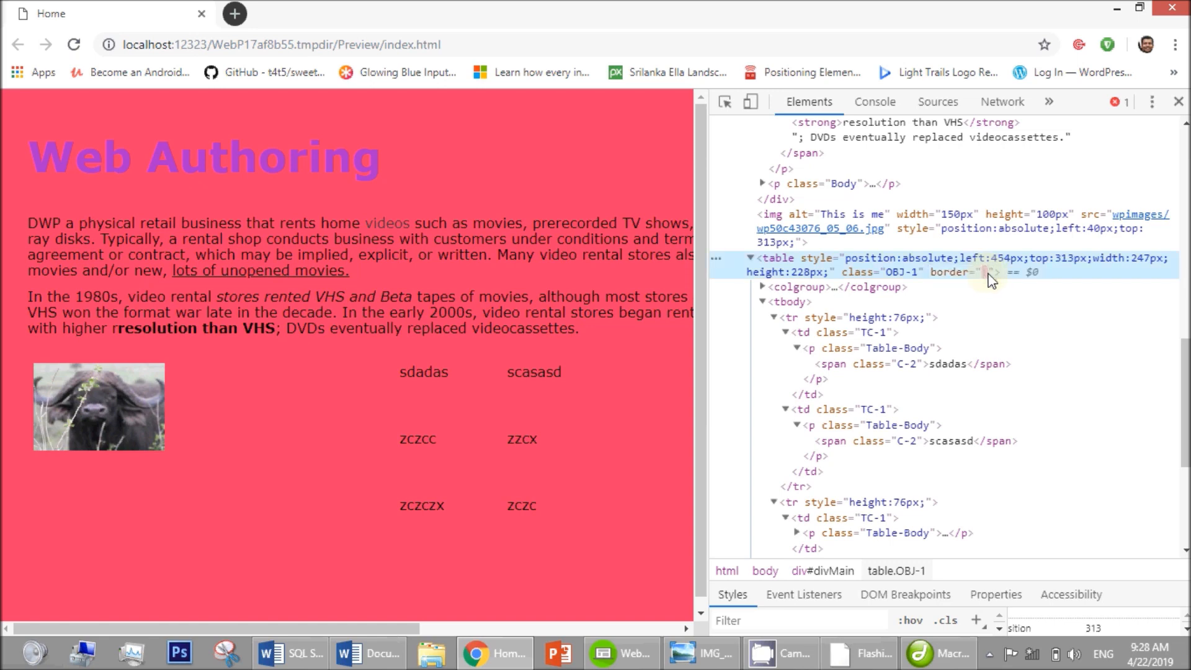
click(636, 405)
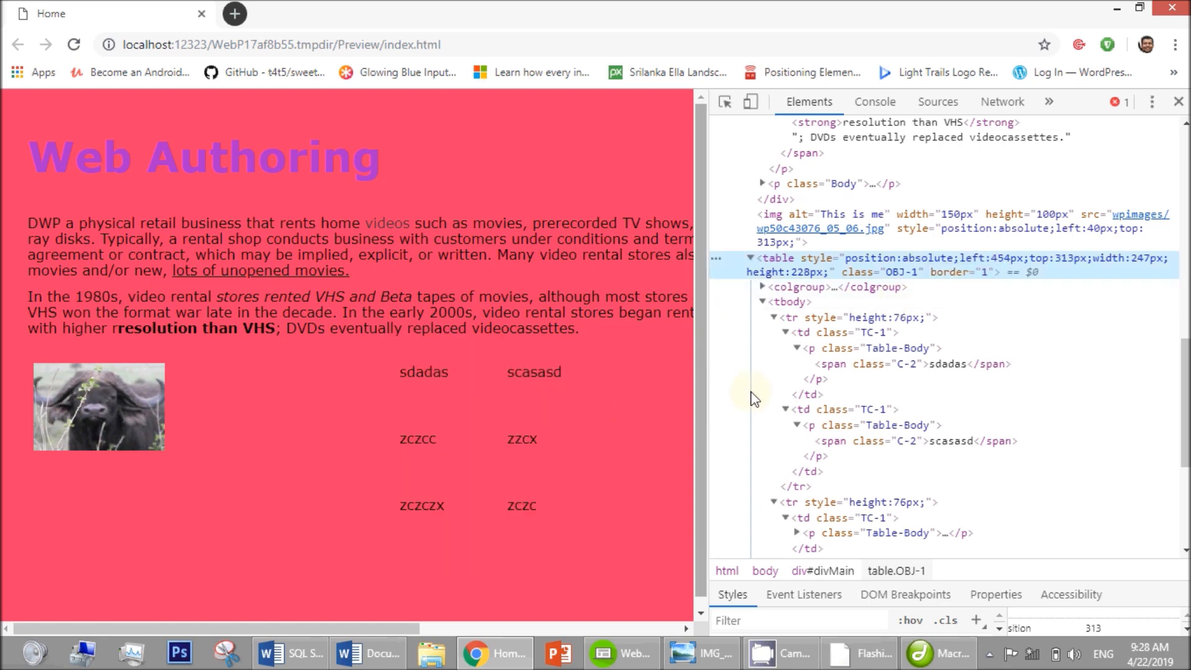
Clear the OBJ-1 value from the table element's class attribute.
double_click(895, 273)
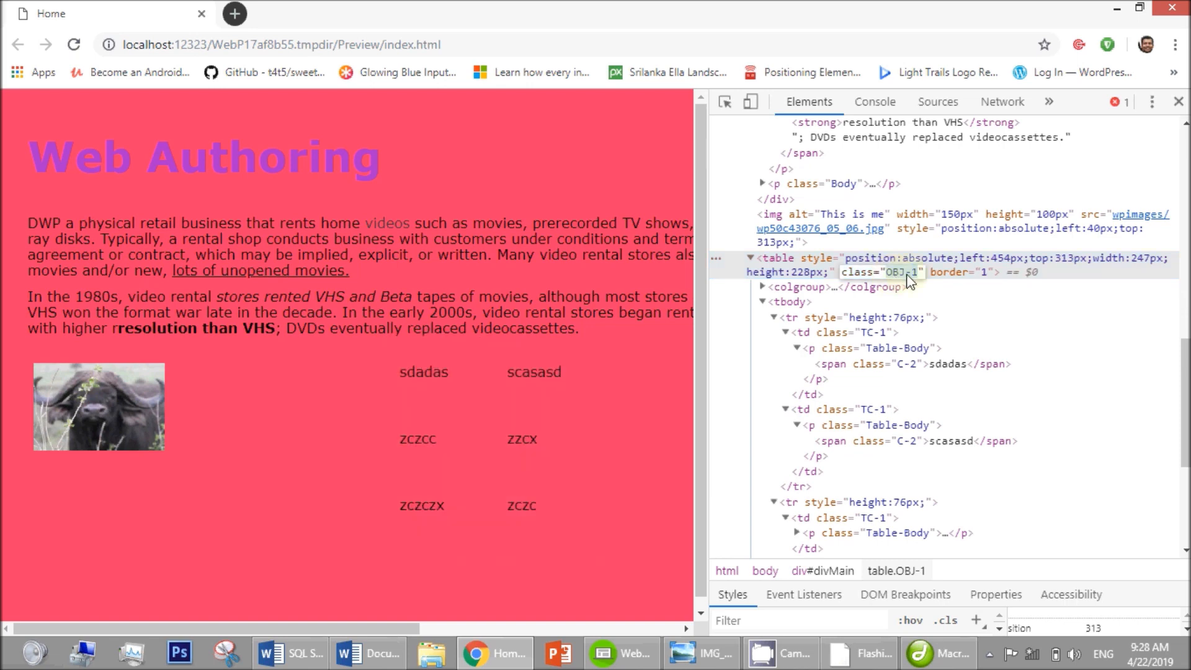
key(BackSpace)
click(974, 182)
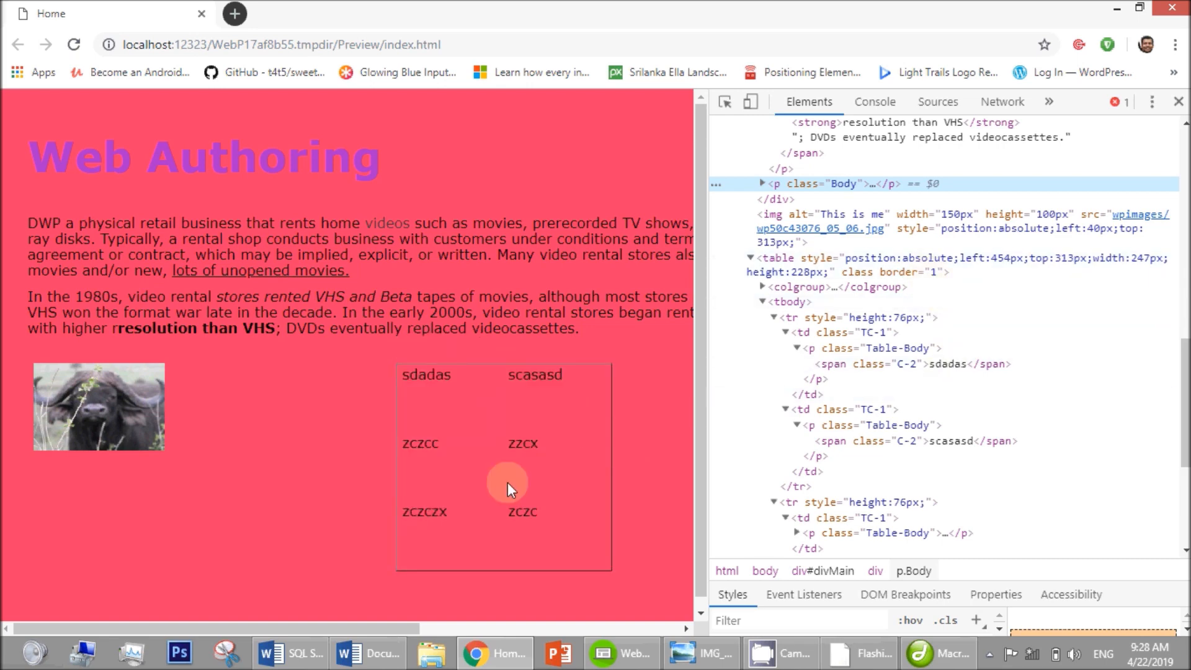
Open the table element for HTML editing, add bordercolor="black" after its border attribute and apply the change.
click(939, 274)
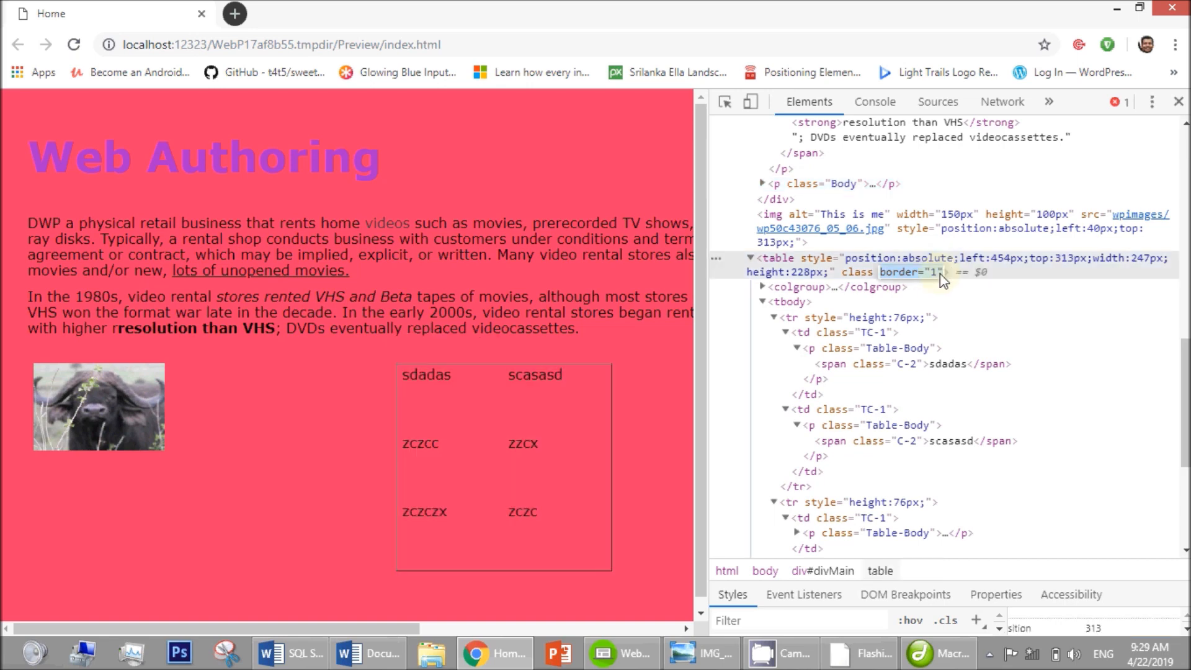
right_click(803, 260)
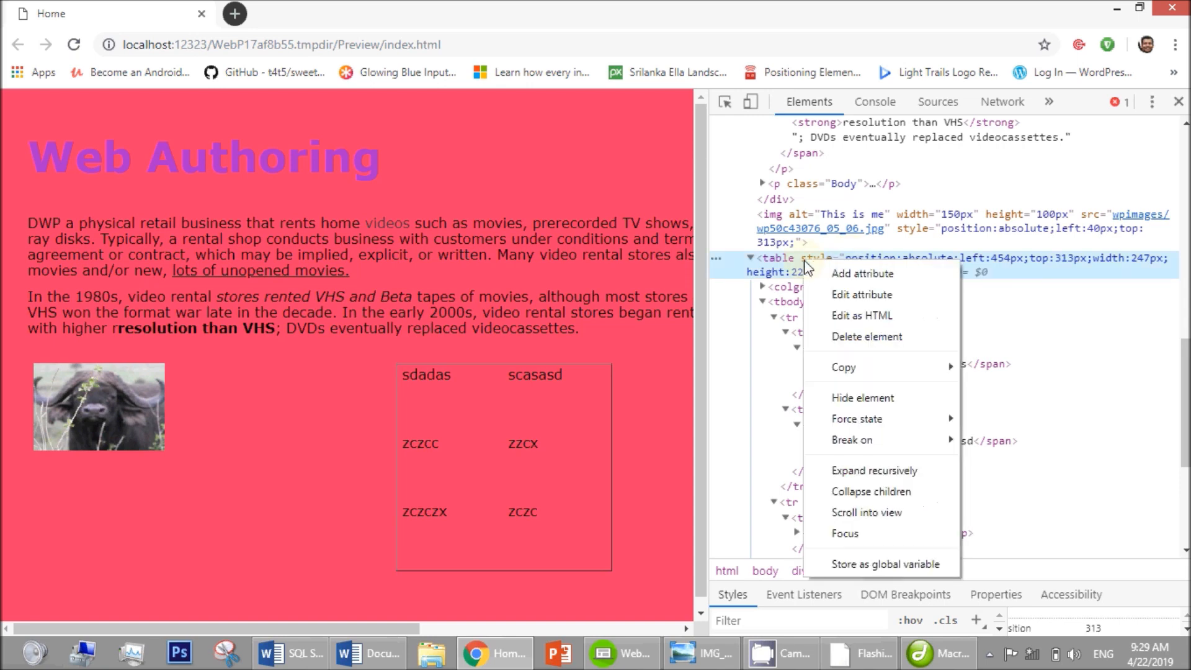
click(857, 316)
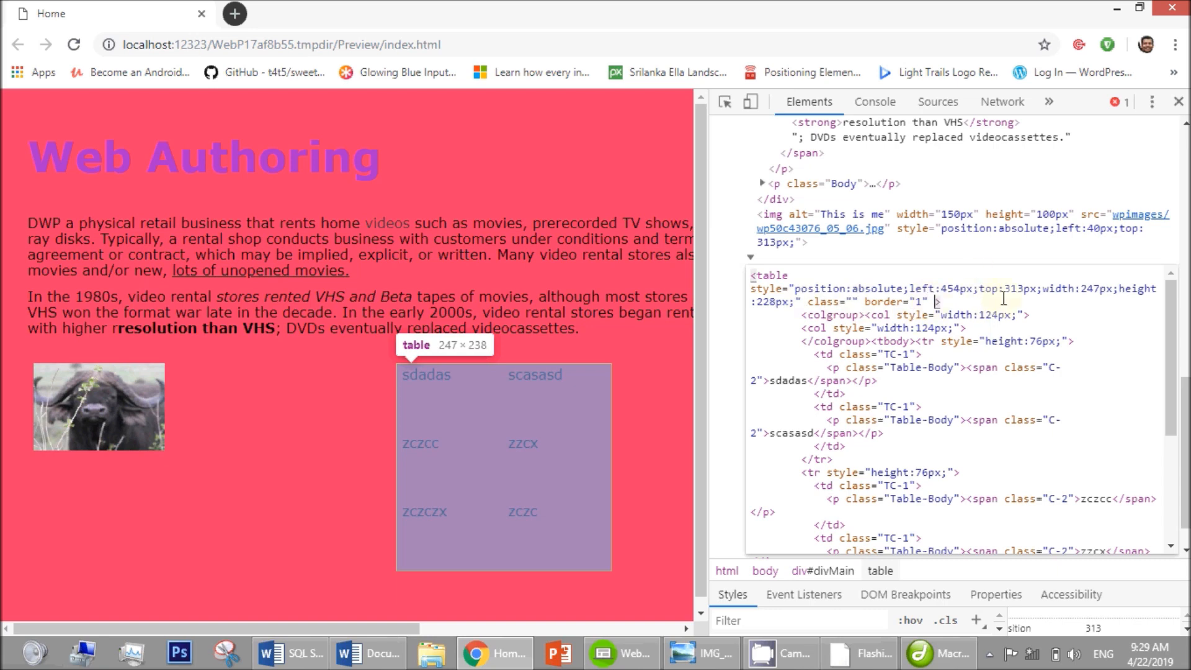
text(rdercolor="black")
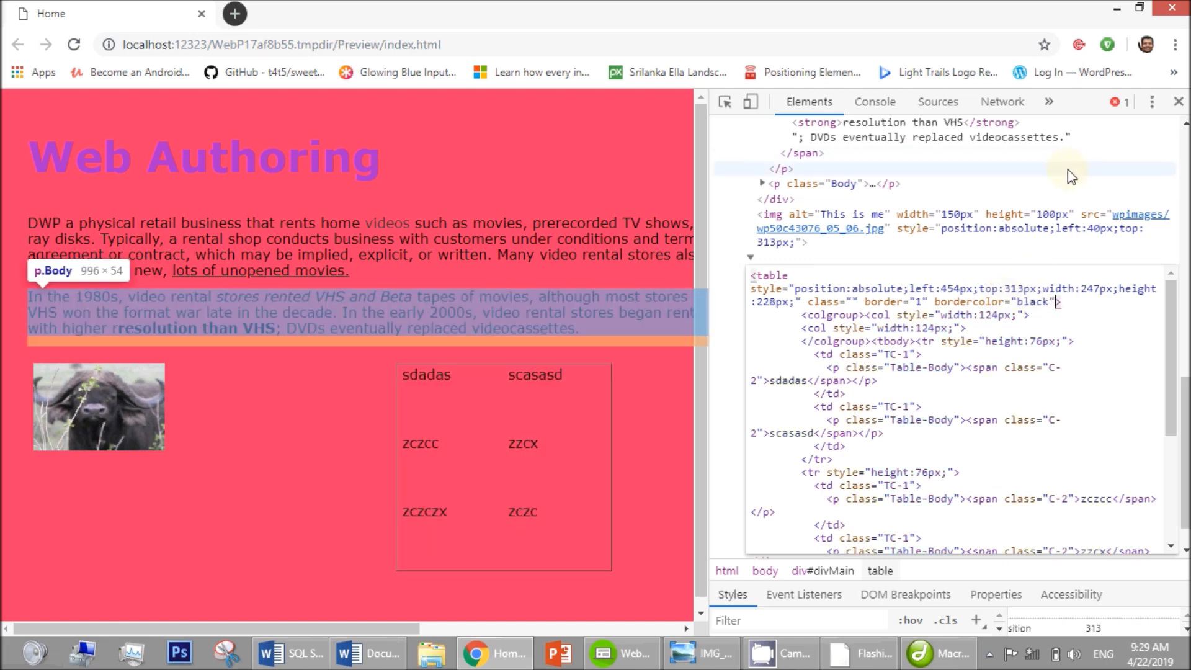
click(1067, 169)
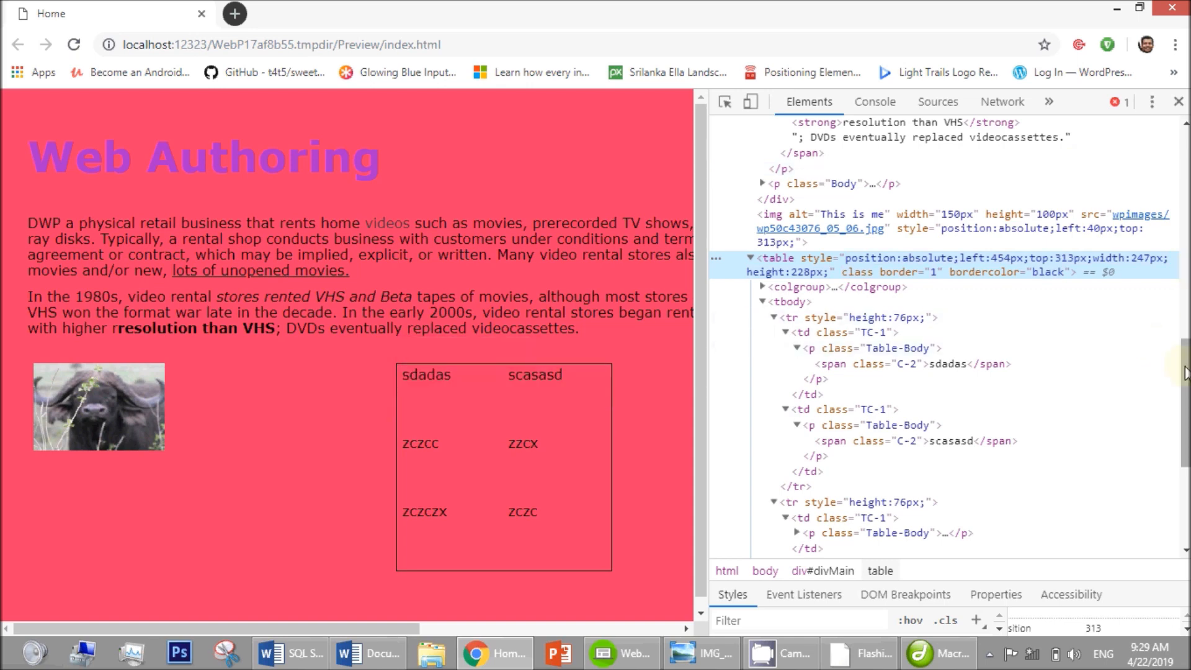
Clear the TC-1 class value from the td element of the table's "sdadas" cell.
scroll(1185, 372, down, 1)
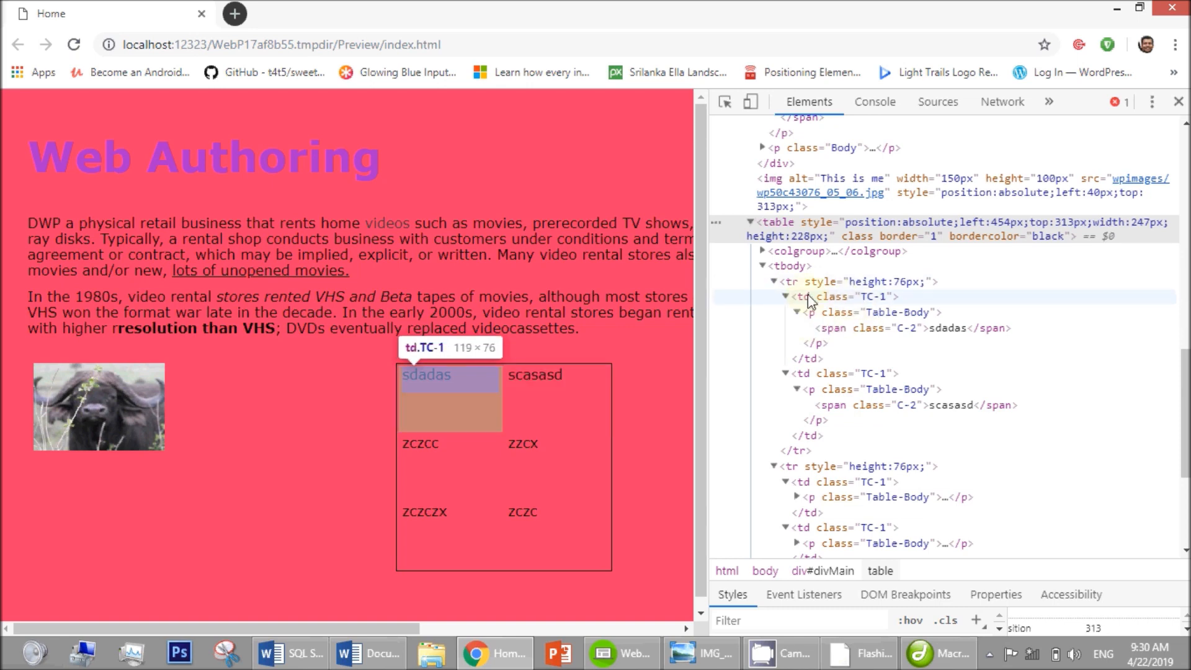
click(882, 300)
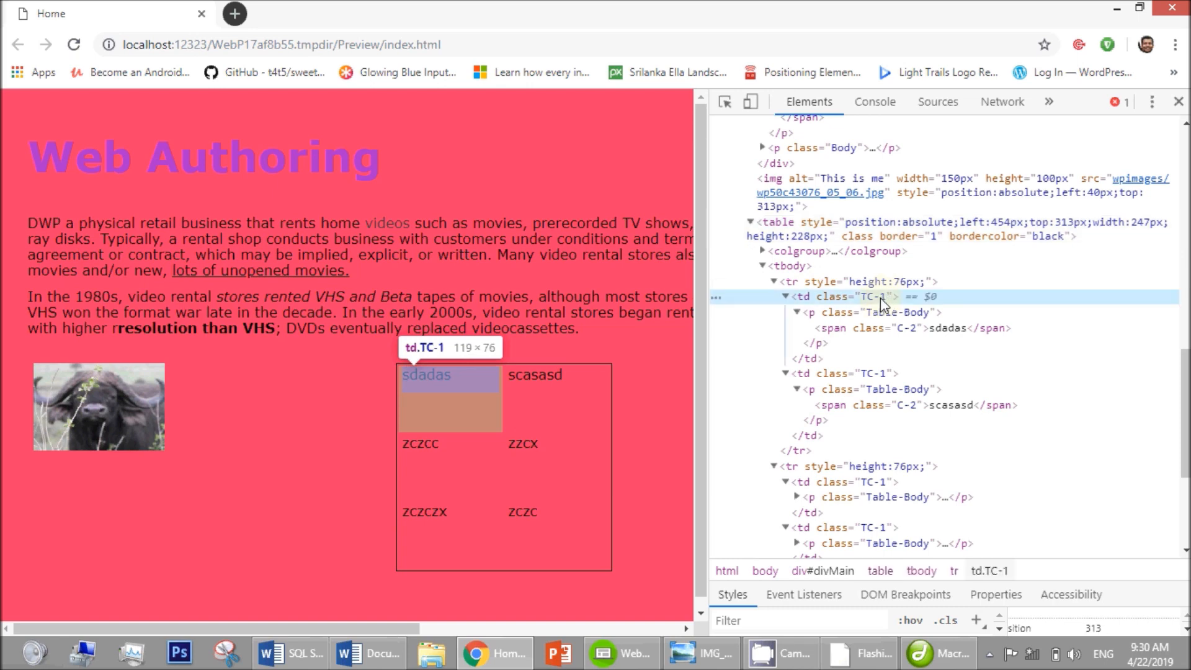
key(BackSpace)
click(964, 268)
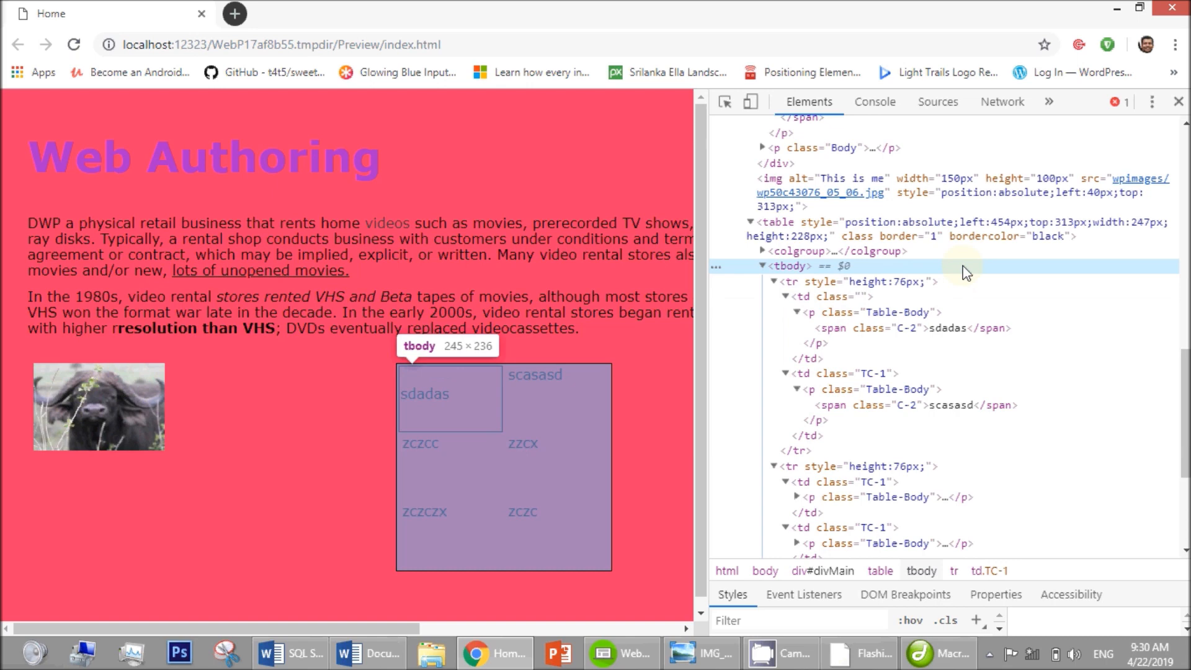